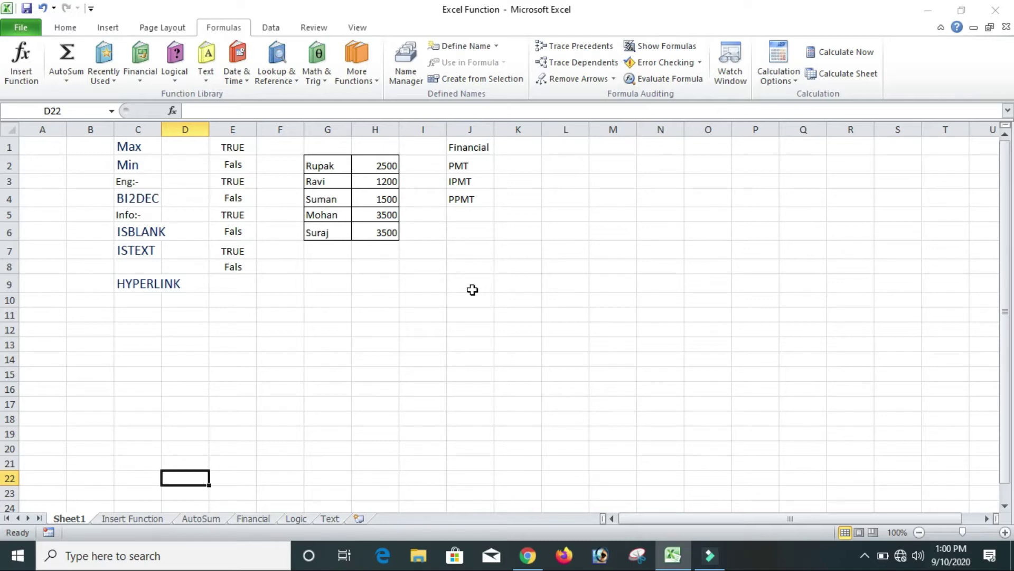
- Show the Formulas ribbon and look at the AutoSum and Recently Used function lists
{"action": "left_click", "coordinate": [233, 30]}
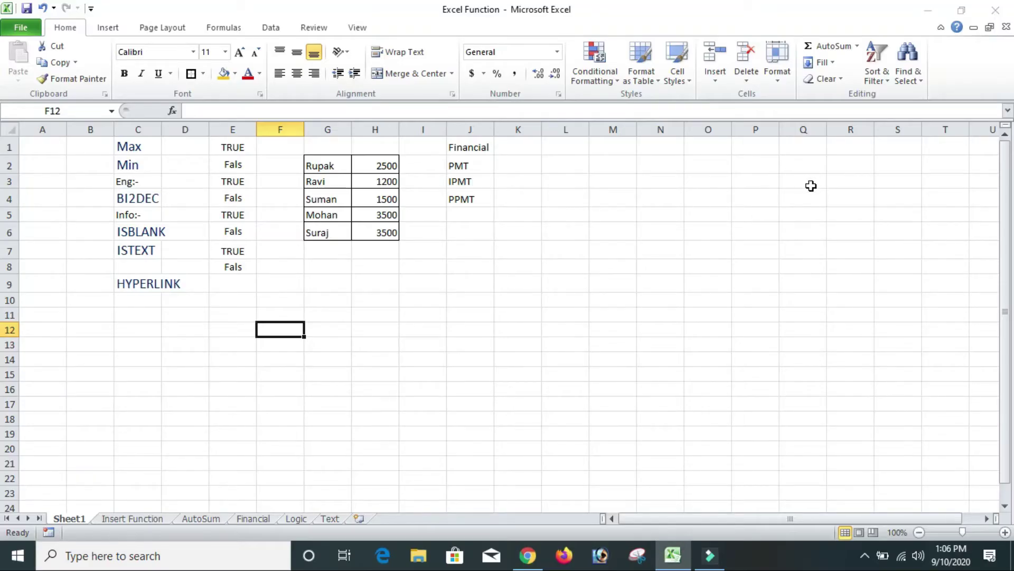
{"action": "left_click", "coordinate": [234, 29]}
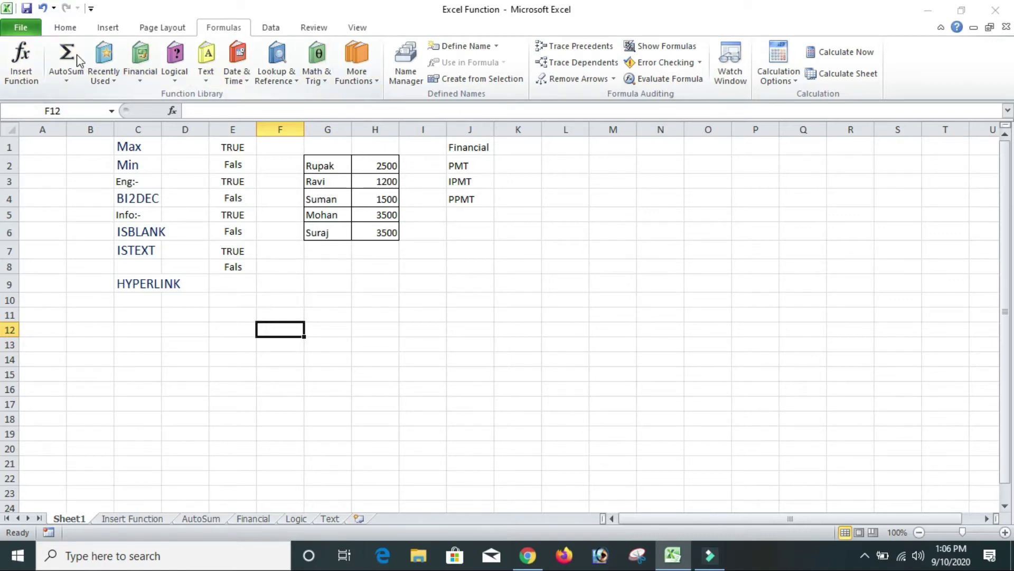
{"action": "left_click", "coordinate": [63, 82]}
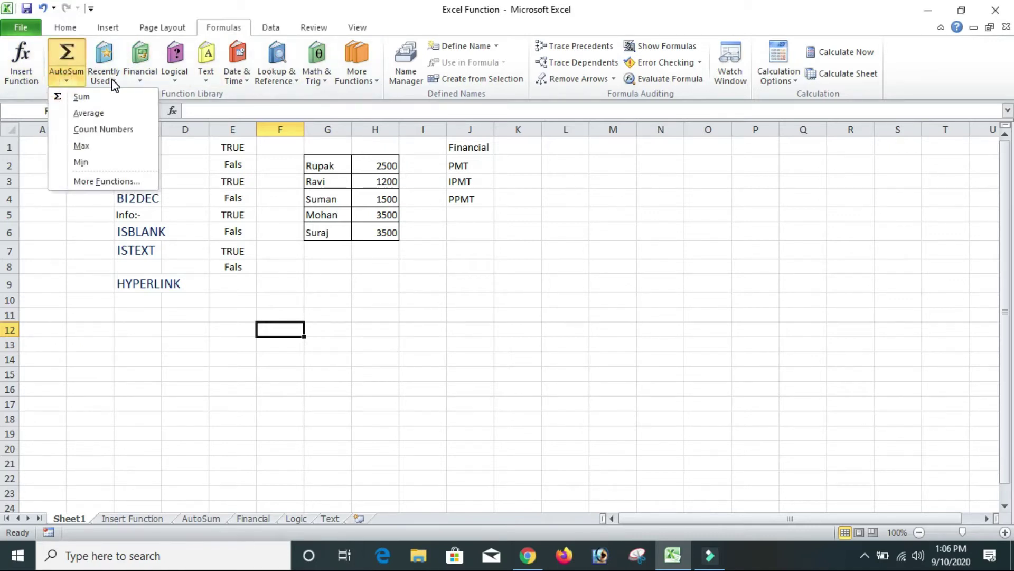
{"action": "left_click", "coordinate": [113, 82]}
- Browse the Financial, Logical, Text and Date & Time function lists
{"action": "left_click", "coordinate": [140, 79]}
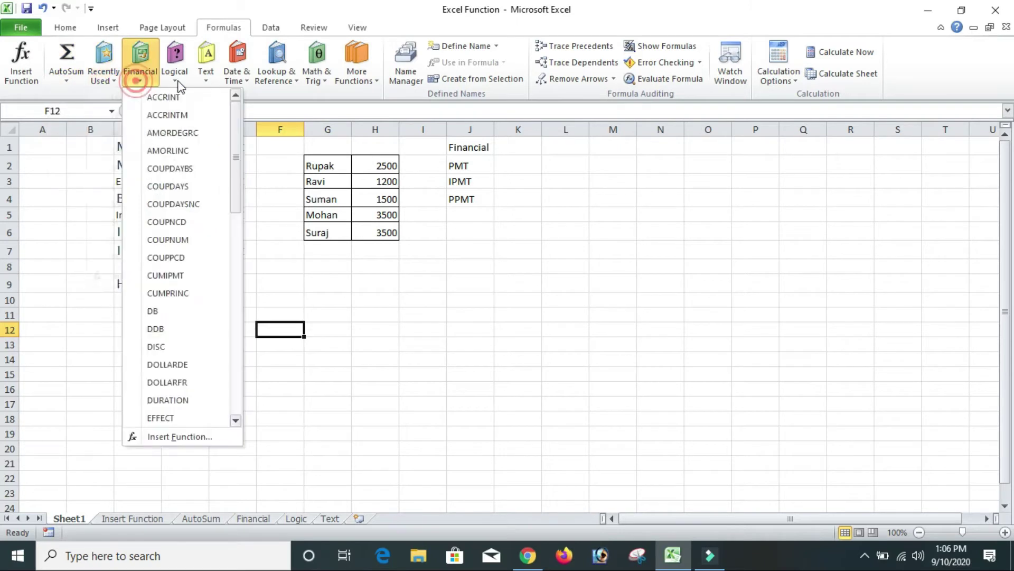
{"action": "left_click", "coordinate": [182, 82]}
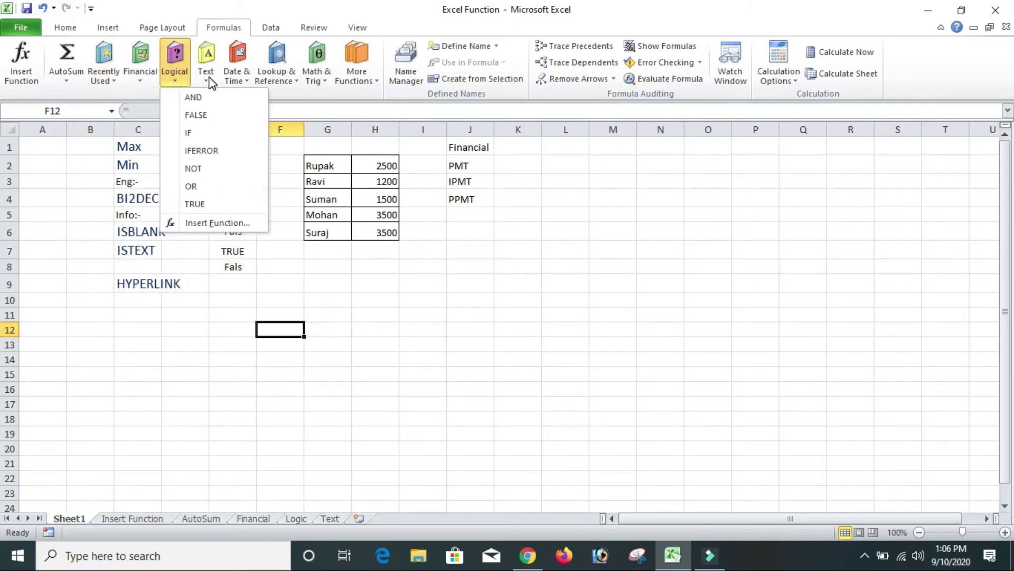
{"action": "left_click", "coordinate": [209, 78]}
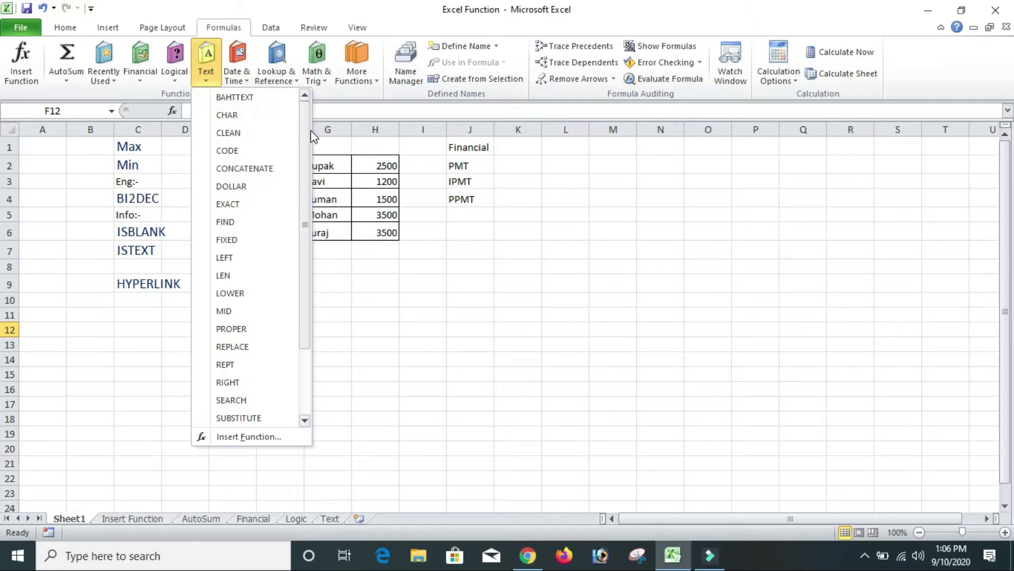
{"action": "mouse_move", "coordinate": [304, 132]}
{"action": "left_mouse_down"}
{"action": "mouse_move", "coordinate": [302, 204]}
{"action": "mouse_move", "coordinate": [308, 121]}
{"action": "left_mouse_up"}
{"action": "left_click", "coordinate": [251, 82]}
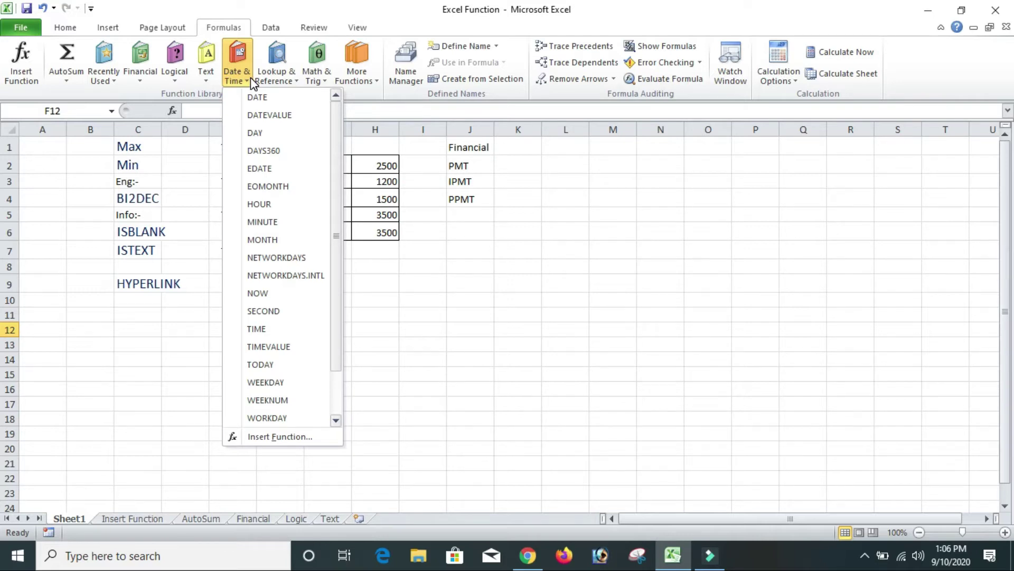
{"action": "left_click", "coordinate": [144, 340]}
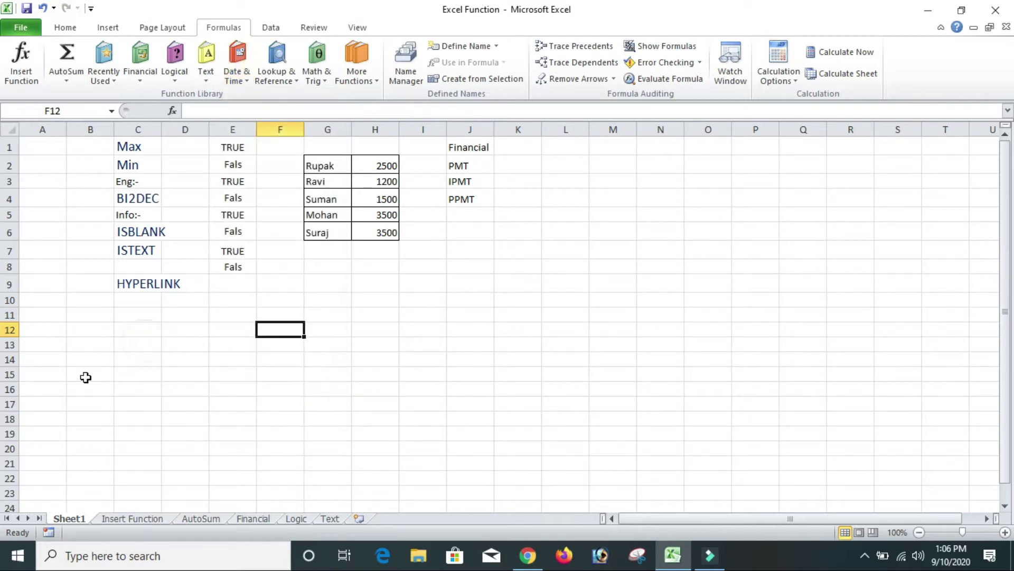
- Switch to the Insert Function sheet and select the whole Product/Price/Qty/Amount table
{"action": "left_click", "coordinate": [139, 518]}
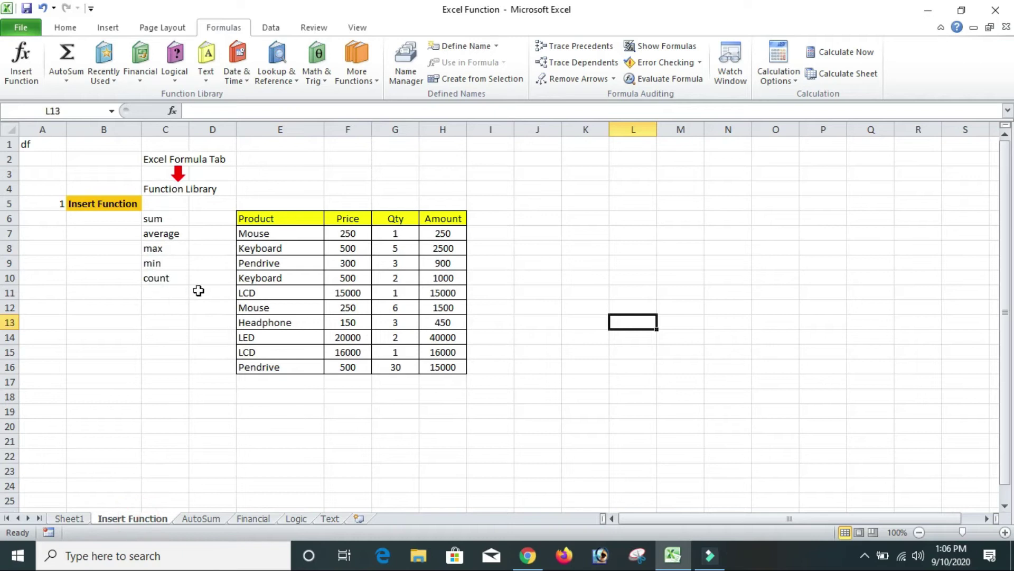
{"action": "left_click", "coordinate": [201, 289]}
{"action": "mouse_move", "coordinate": [244, 217]}
{"action": "left_mouse_down"}
{"action": "mouse_move", "coordinate": [417, 265]}
{"action": "mouse_move", "coordinate": [463, 364]}
{"action": "left_mouse_up"}
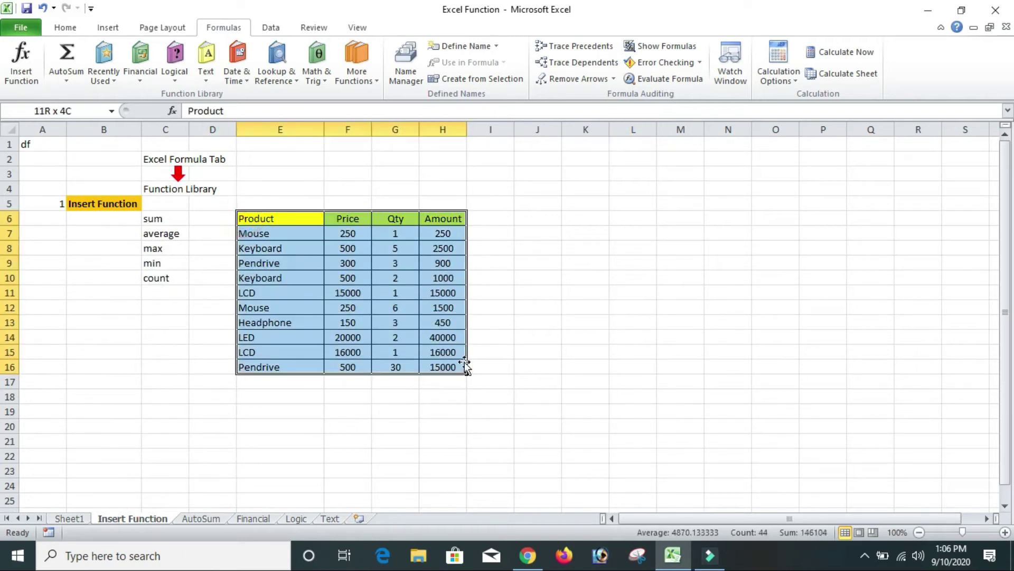
{"action": "left_click", "coordinate": [602, 248]}
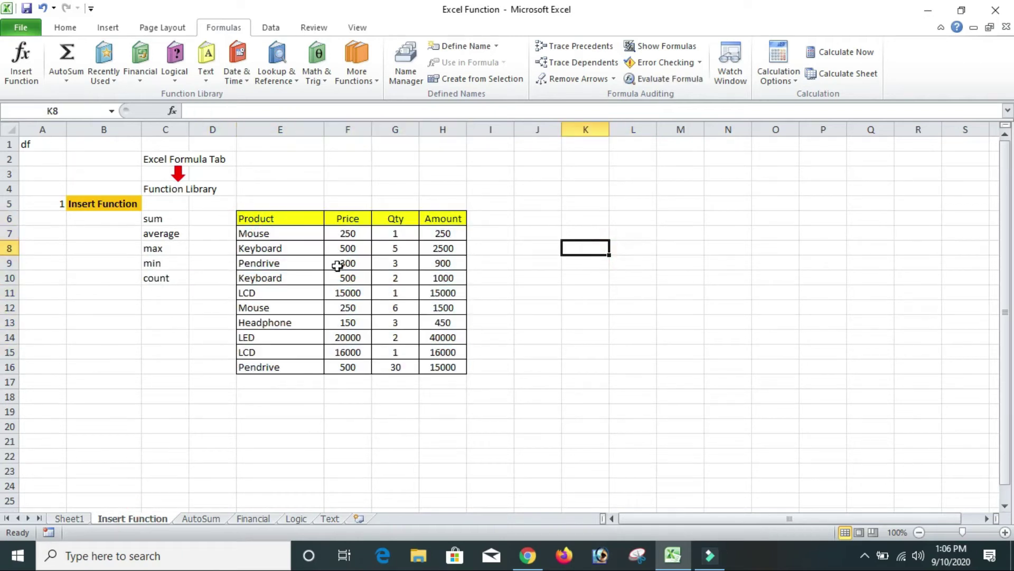
- Select the Product, Price, Qty and Amount columns in turn
{"action": "left_click_drag", "start_coordinate": [268, 217], "coordinate": [272, 365]}
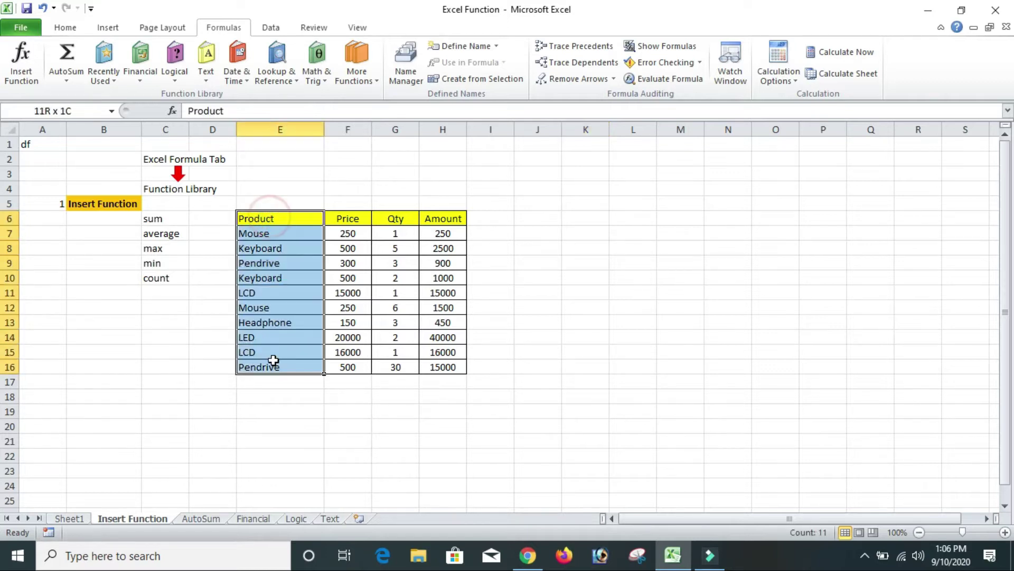
{"action": "left_click_drag", "start_coordinate": [346, 219], "coordinate": [348, 351]}
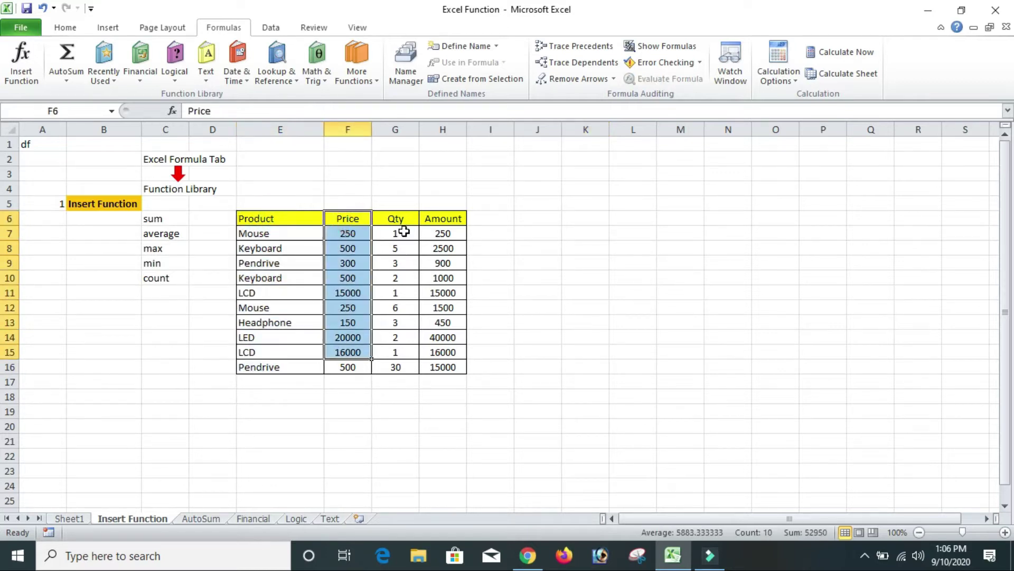
{"action": "left_click_drag", "start_coordinate": [404, 217], "coordinate": [396, 352]}
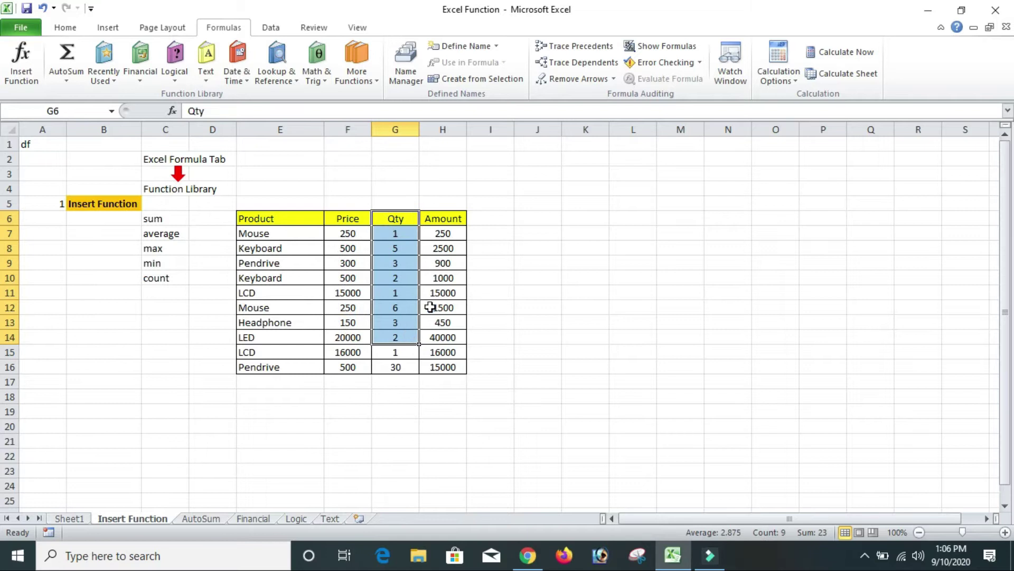
{"action": "left_click_drag", "start_coordinate": [446, 218], "coordinate": [453, 351]}
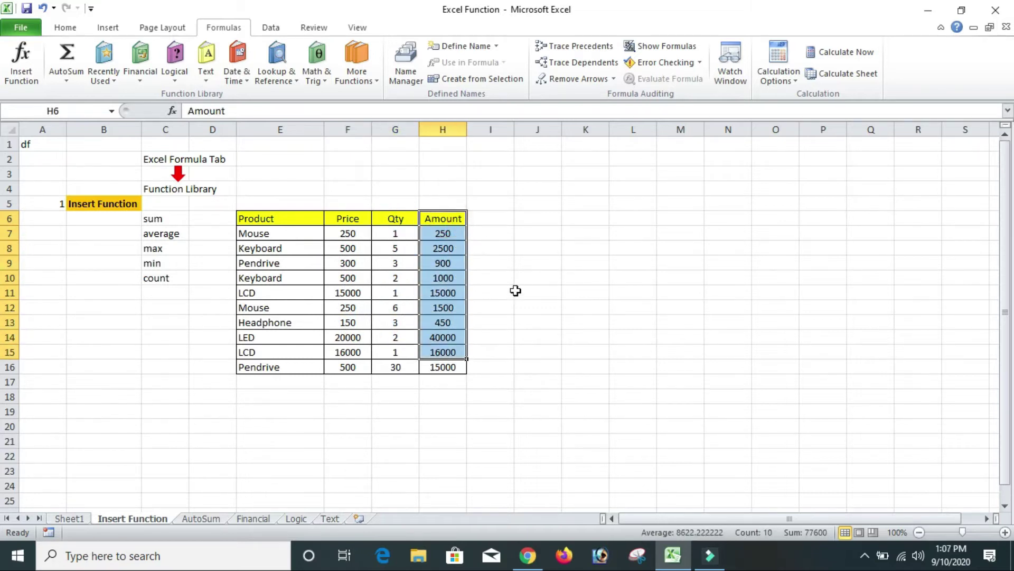
{"action": "left_click", "coordinate": [526, 277]}
- Check the Amount formula and range H7:H16, then widen column D from cell D6
{"action": "left_click", "coordinate": [440, 236]}
{"action": "left_click", "coordinate": [558, 233]}
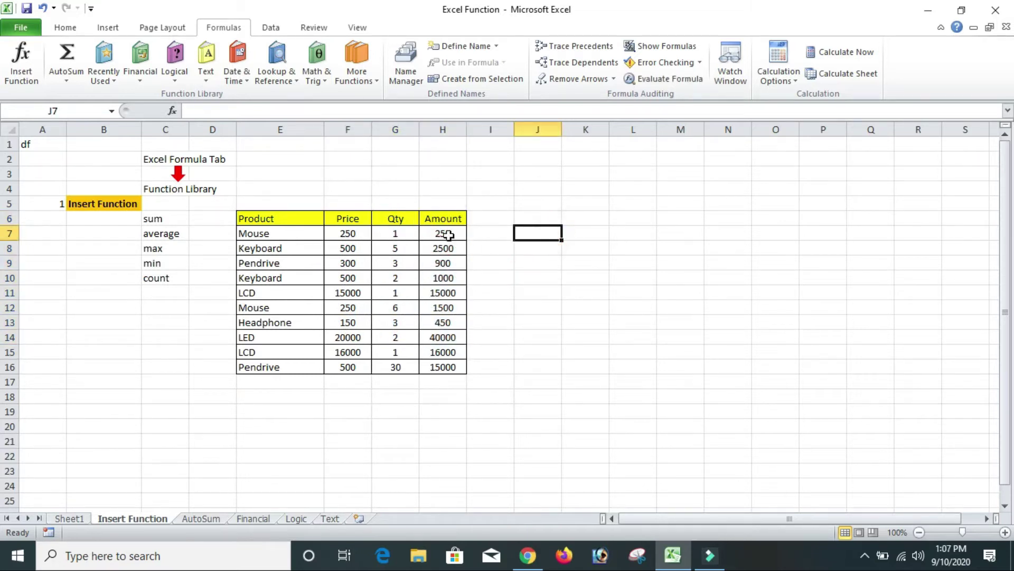
{"action": "left_click_drag", "start_coordinate": [449, 233], "coordinate": [452, 359]}
{"action": "left_click", "coordinate": [579, 307]}
{"action": "left_click", "coordinate": [219, 216]}
{"action": "left_click_drag", "start_coordinate": [242, 132], "coordinate": [251, 131]}
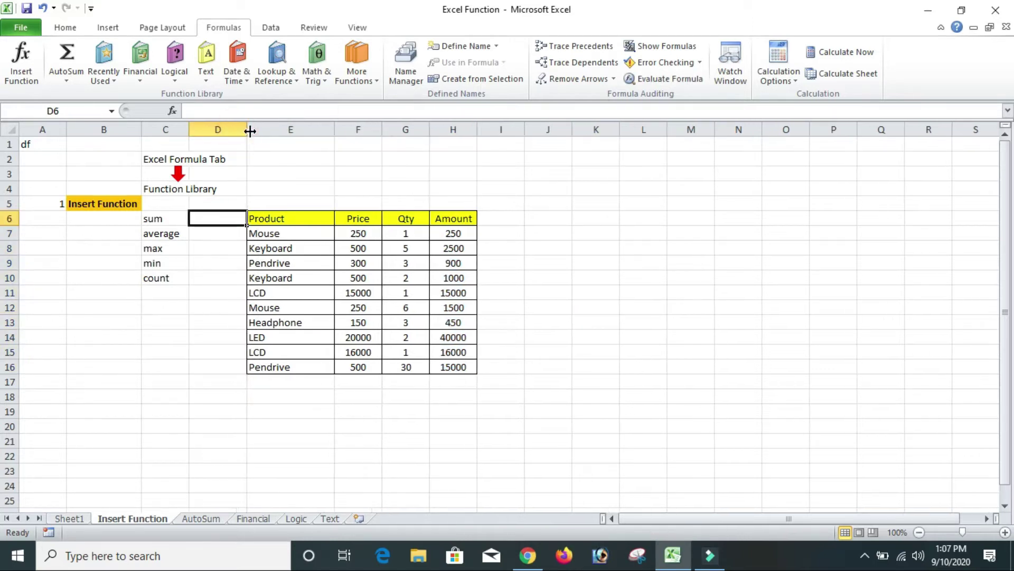
{"action": "type", "text": "=SUM"}
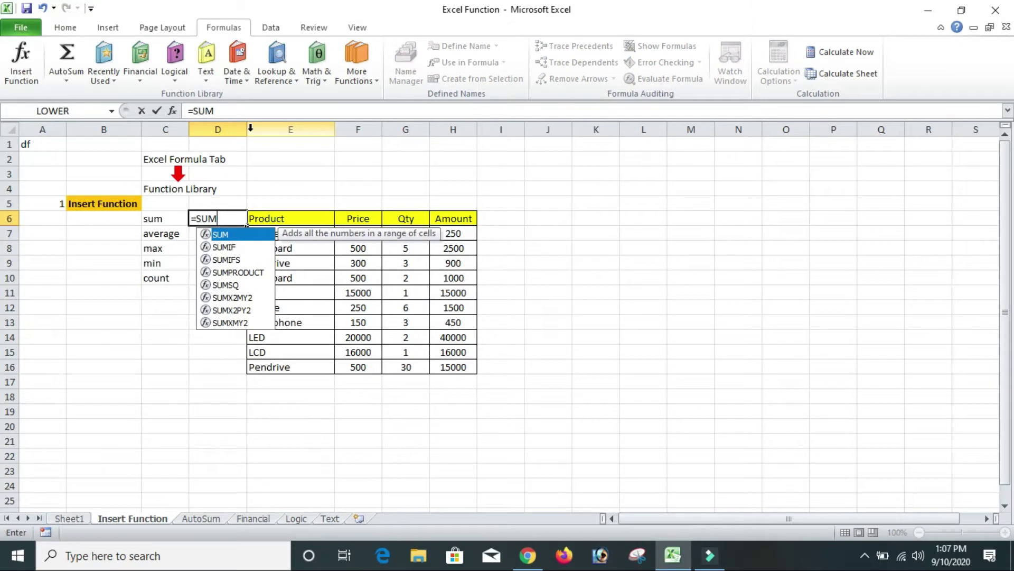
{"action": "type", "text": "("}
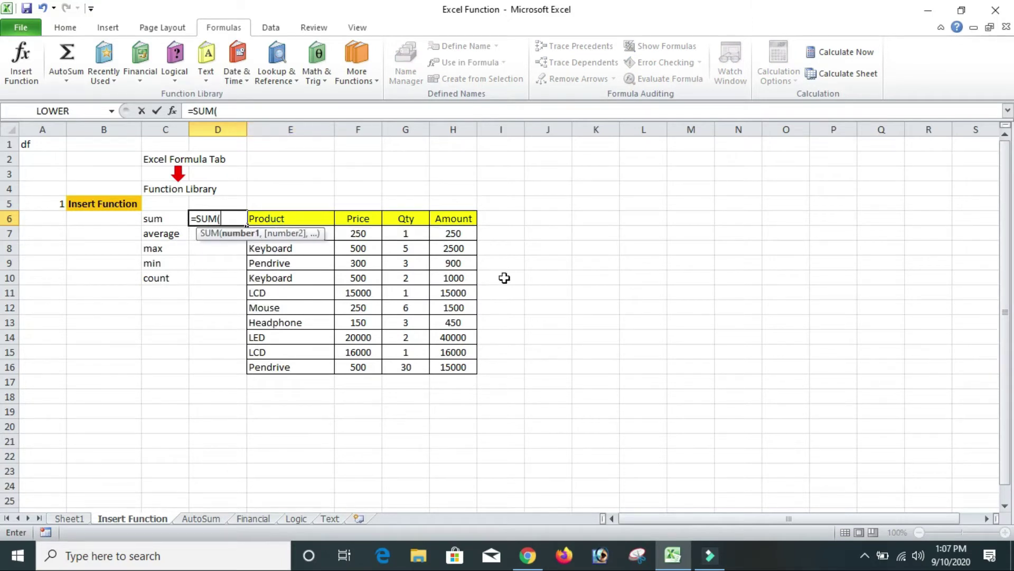
{"action": "left_click_drag", "start_coordinate": [460, 233], "coordinate": [450, 363]}
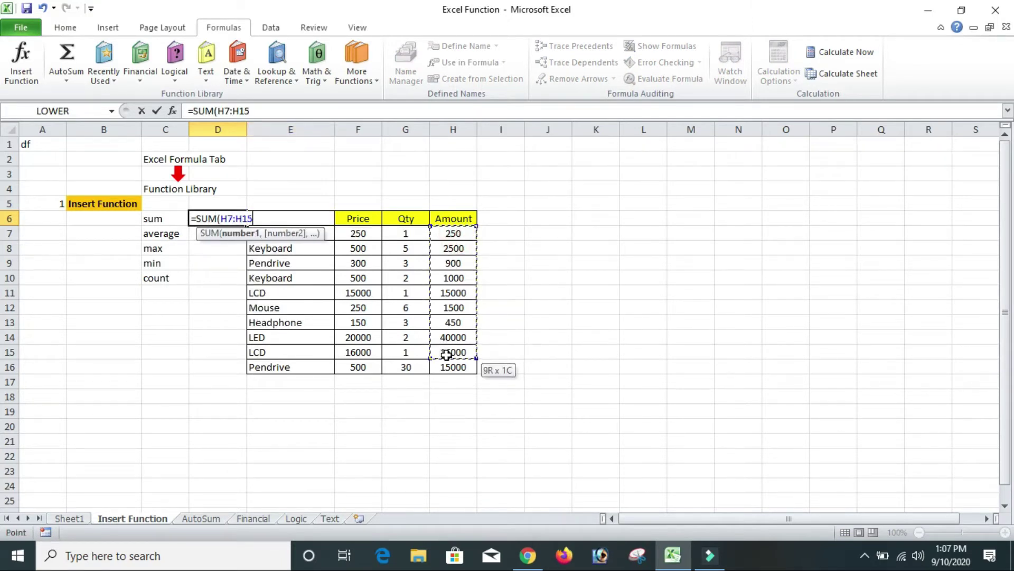
{"action": "type", "text": ")"}
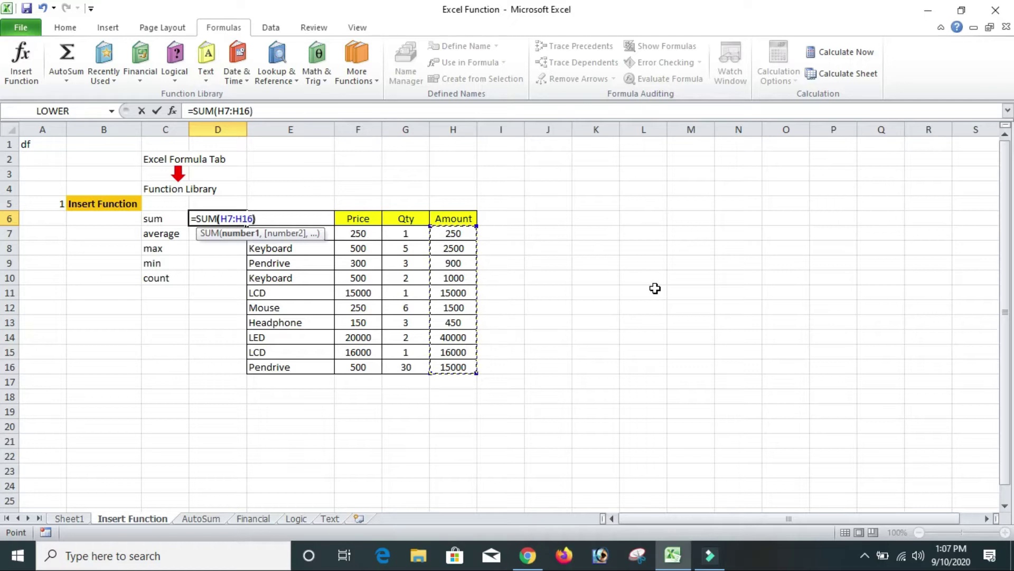
{"action": "key", "text": "Return"}
{"action": "key", "text": "Up"}
{"action": "key", "text": "Delete"}
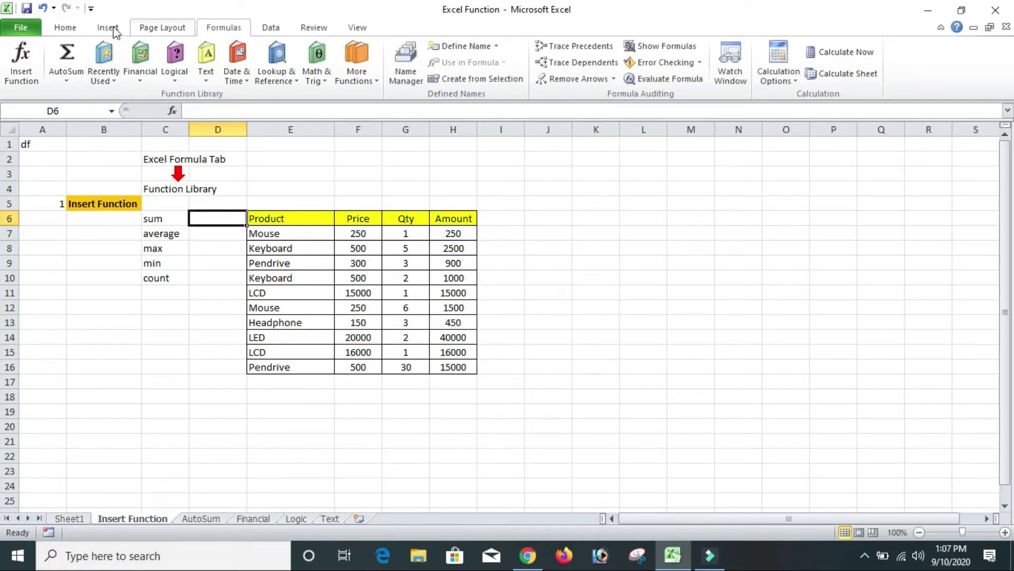
- Start Insert Function for D6 and browse the All, Financial and Date & Time categories
{"action": "left_click", "coordinate": [31, 64]}
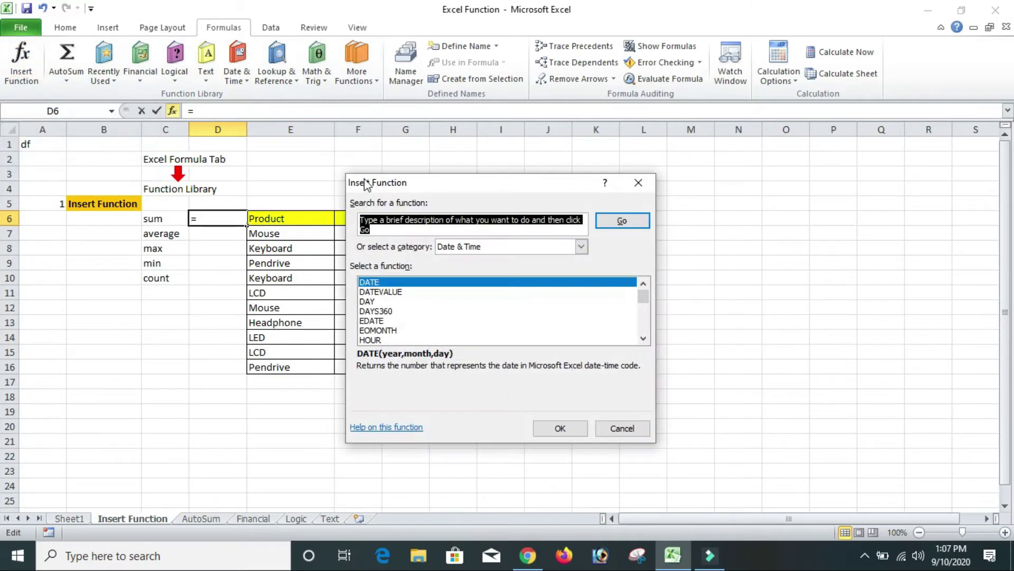
{"action": "left_click_drag", "start_coordinate": [461, 188], "coordinate": [233, 208]}
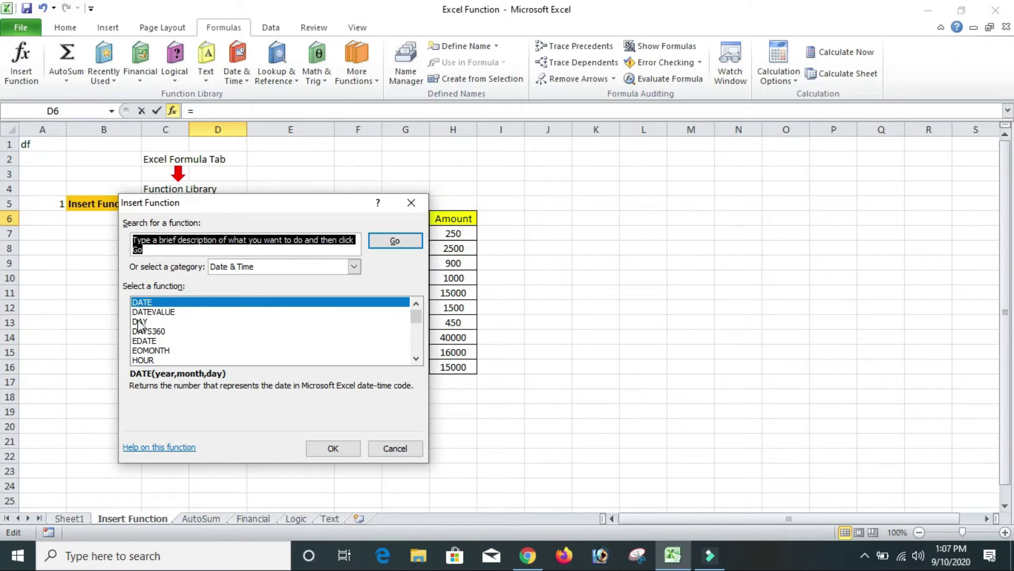
{"action": "mouse_move", "coordinate": [416, 313]}
{"action": "left_mouse_down"}
{"action": "mouse_move", "coordinate": [412, 344]}
{"action": "mouse_move", "coordinate": [417, 313]}
{"action": "left_mouse_up"}
{"action": "left_click", "coordinate": [354, 266]}
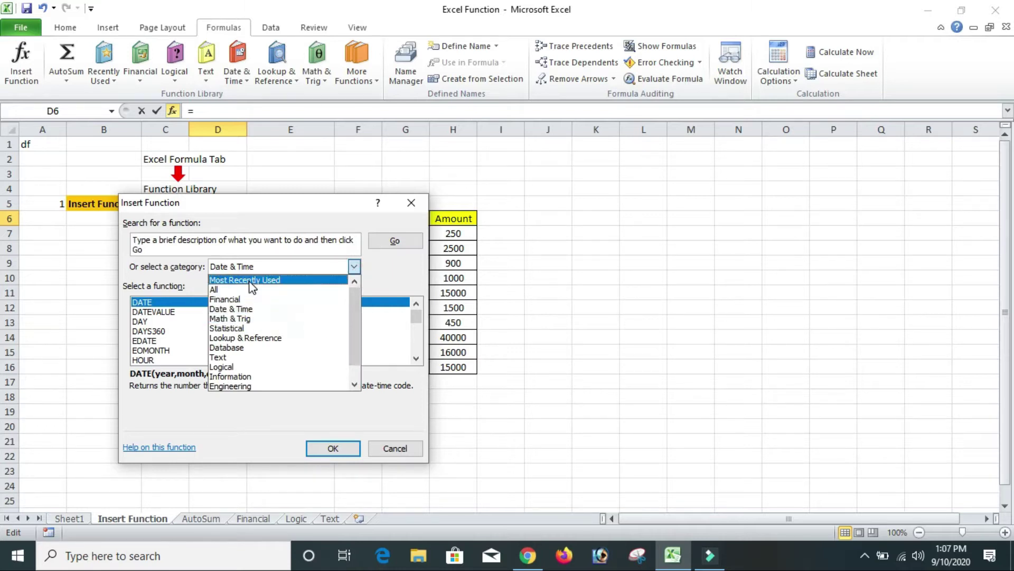
{"action": "left_click", "coordinate": [214, 290]}
{"action": "left_click", "coordinate": [354, 266]}
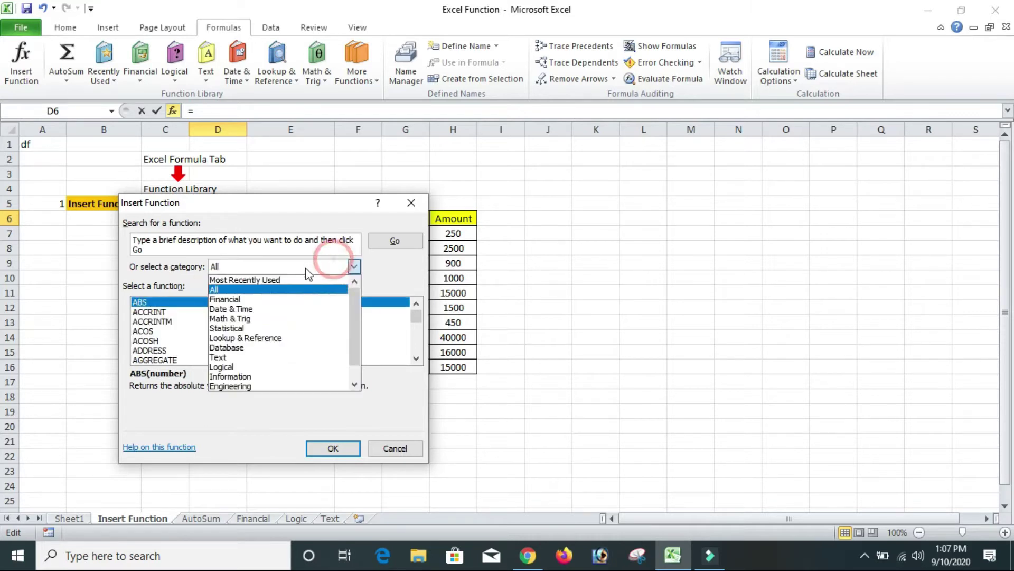
{"action": "left_click", "coordinate": [262, 300]}
{"action": "left_click", "coordinate": [354, 267]}
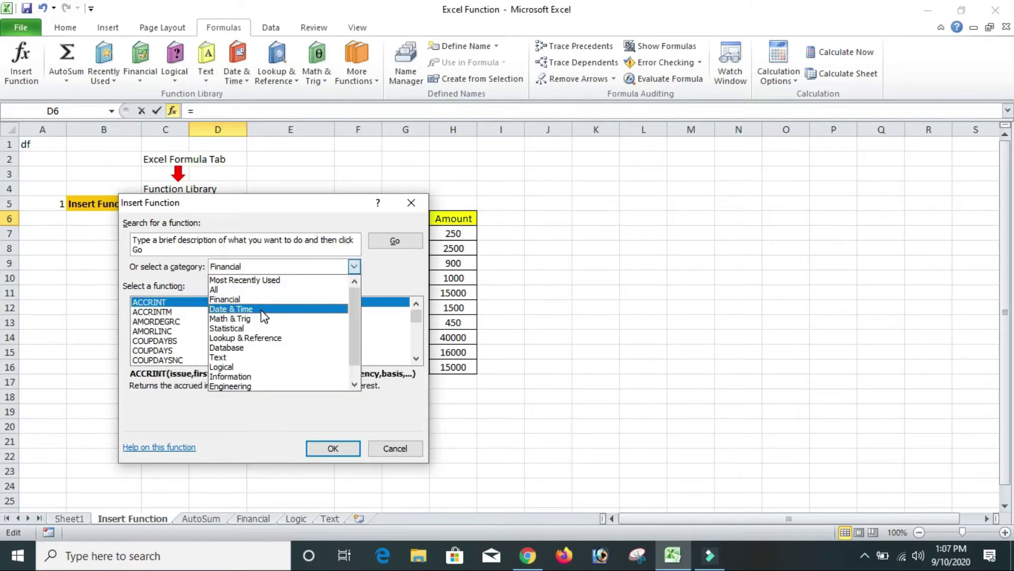
{"action": "left_click", "coordinate": [262, 310]}
- Search the function list for SUM
{"action": "left_click", "coordinate": [166, 252]}
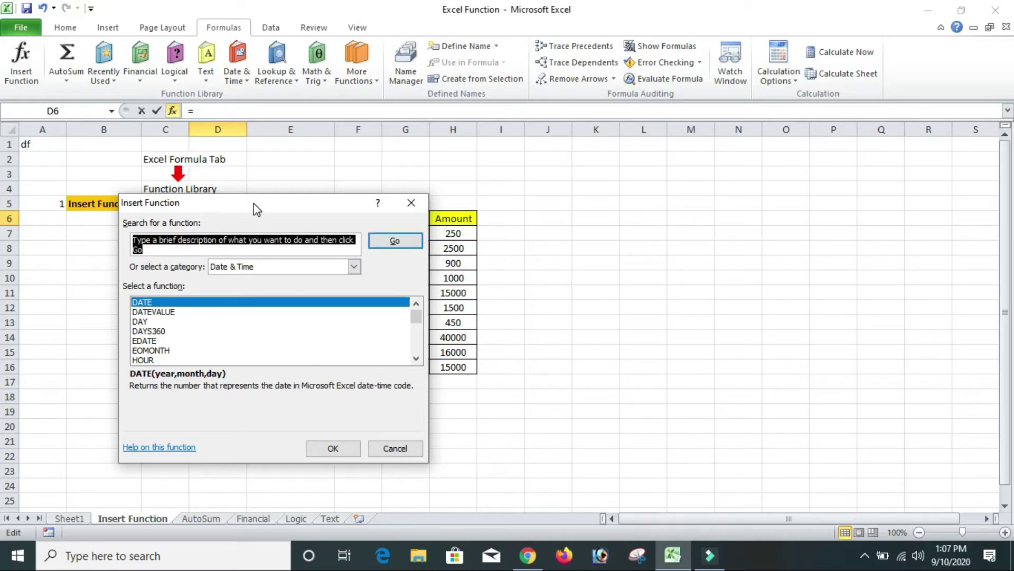
{"action": "left_click_drag", "start_coordinate": [253, 203], "coordinate": [572, 204]}
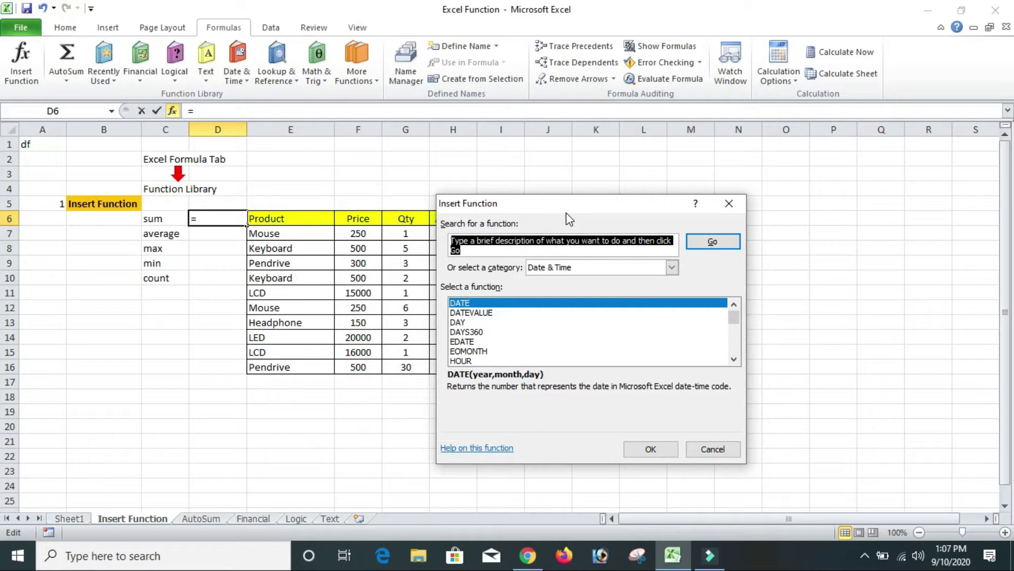
{"action": "type", "text": "SUM"}
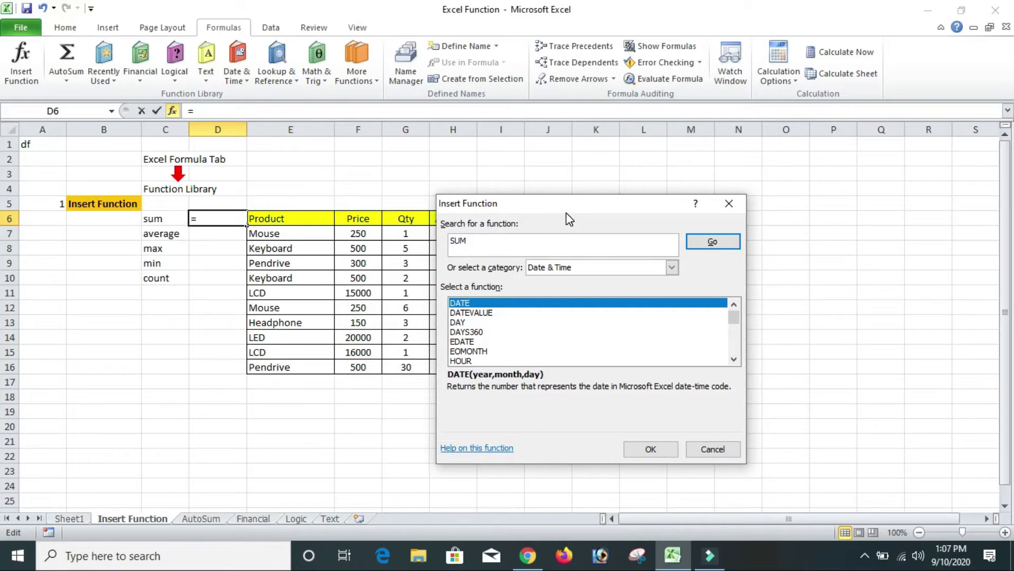
{"action": "left_click", "coordinate": [718, 241]}
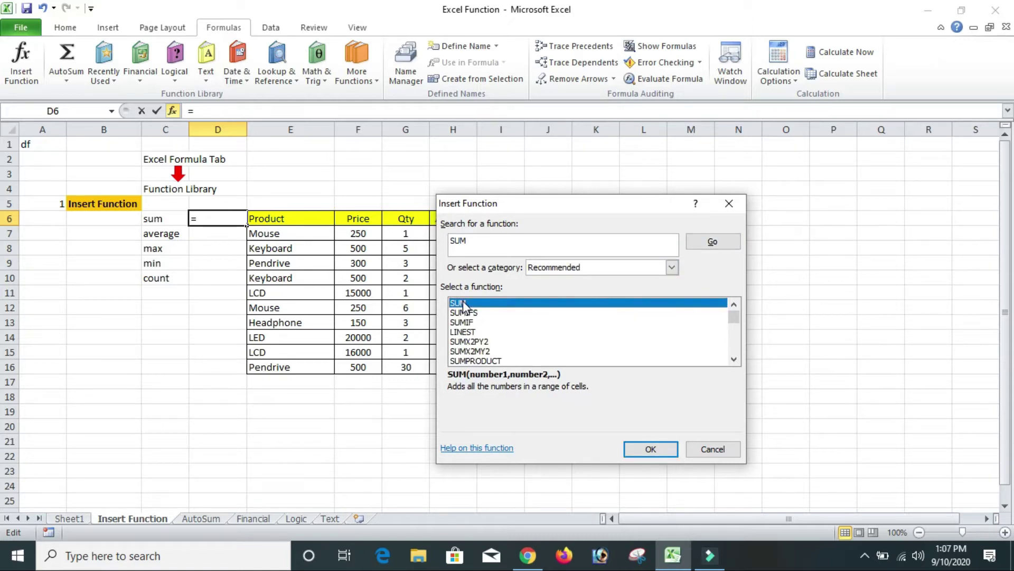
- Choose SUM with H7:H16 as Number1, giving 92600 in D6
{"action": "left_click", "coordinate": [651, 449]}
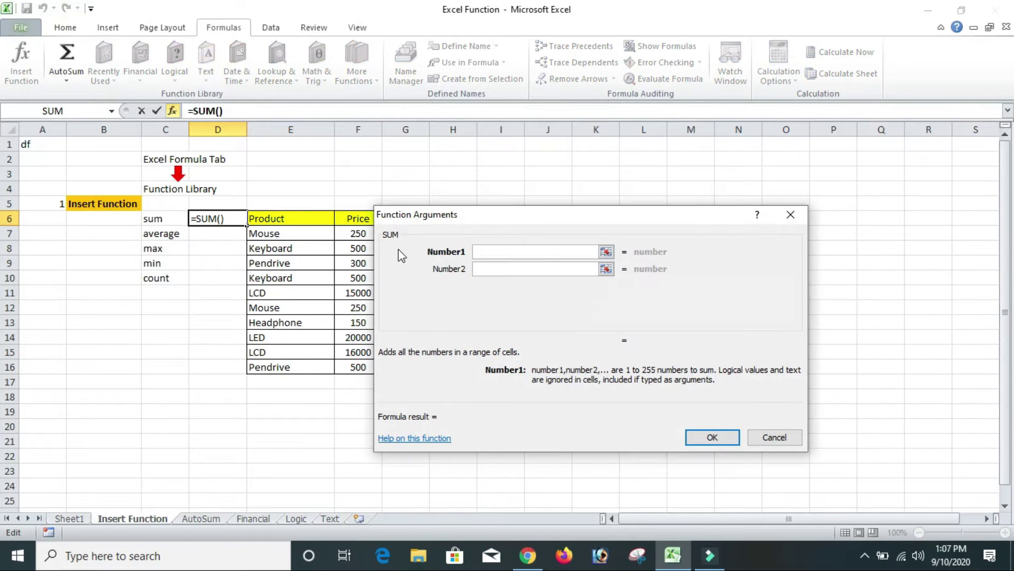
{"action": "left_click_drag", "start_coordinate": [586, 211], "coordinate": [744, 261]}
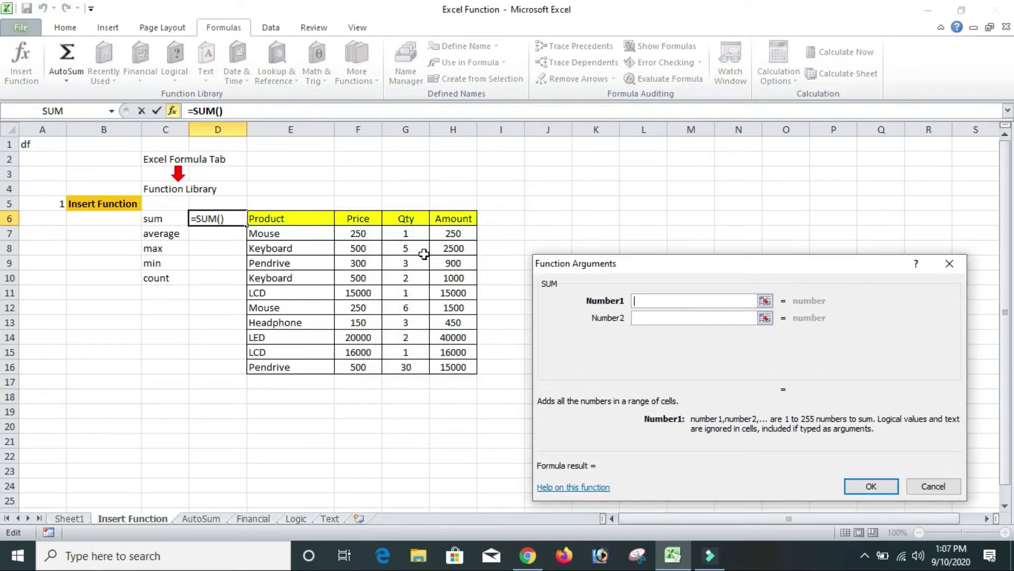
{"action": "left_click", "coordinate": [457, 236]}
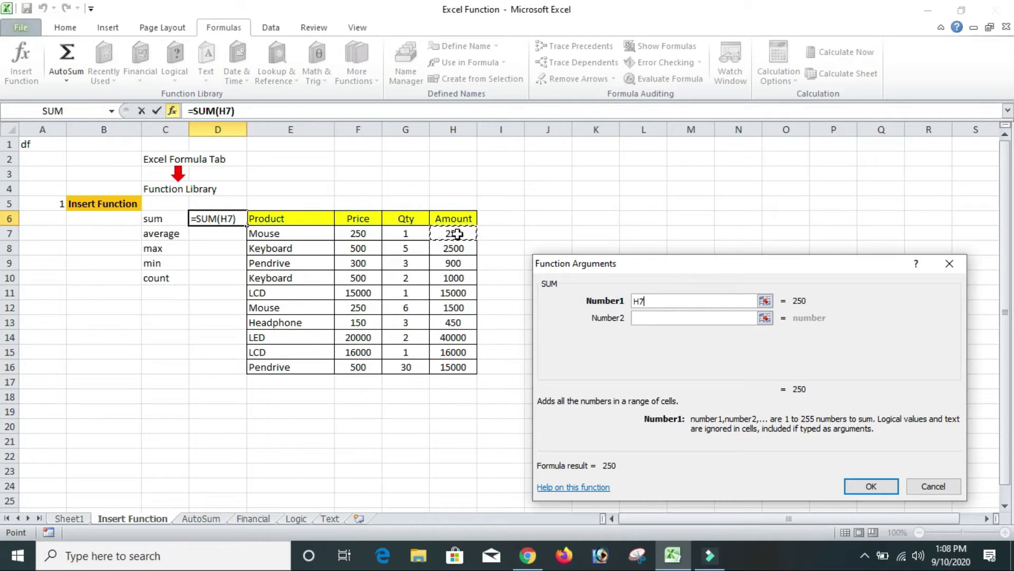
{"action": "left_click_drag", "start_coordinate": [457, 233], "coordinate": [453, 266]}
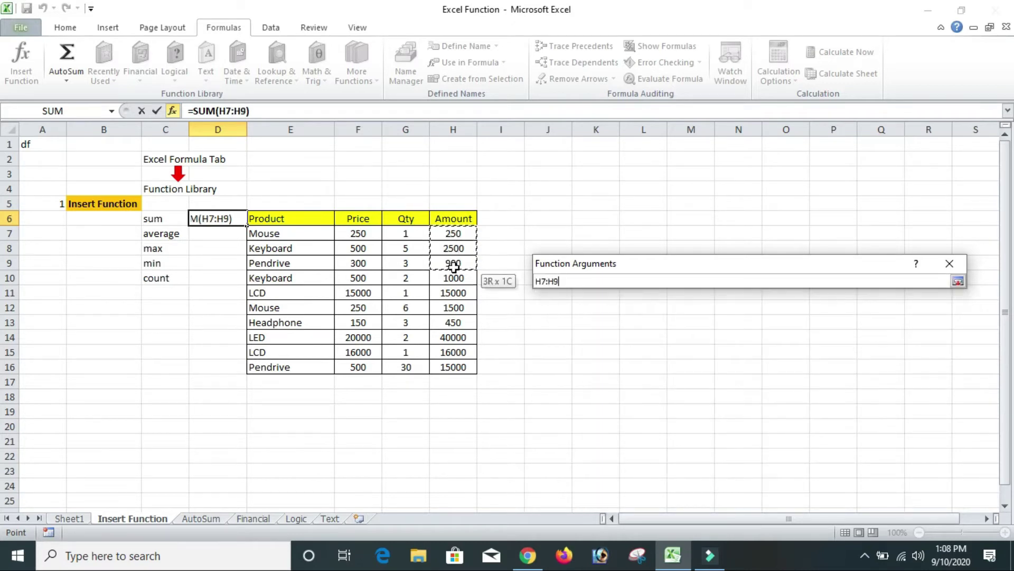
{"action": "left_click_drag", "start_coordinate": [453, 267], "coordinate": [454, 366]}
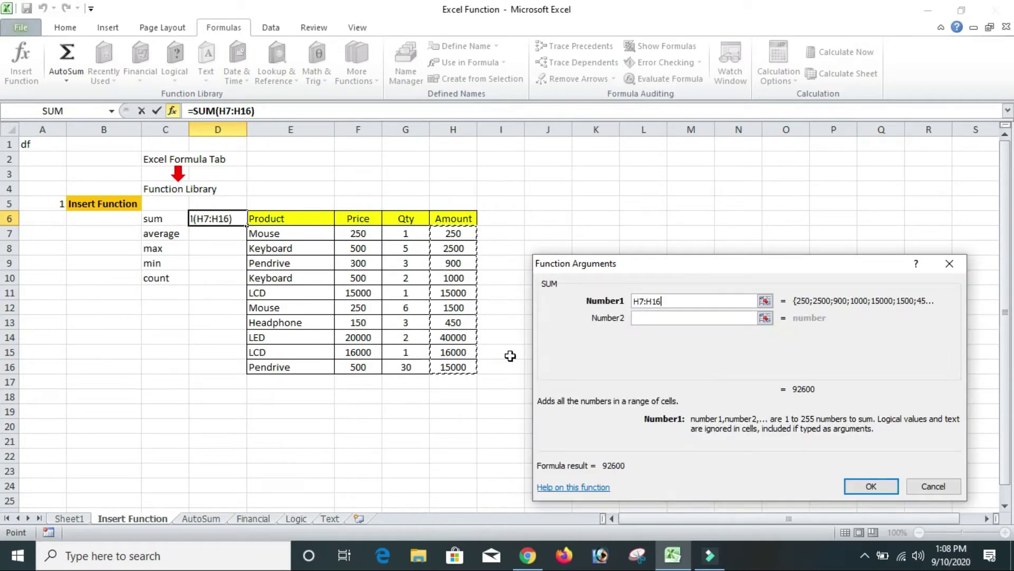
{"action": "left_click", "coordinate": [868, 486]}
- Centre the D6 total horizontally and vertically
{"action": "left_click", "coordinate": [207, 247]}
{"action": "left_click", "coordinate": [224, 218]}
{"action": "left_click", "coordinate": [65, 27]}
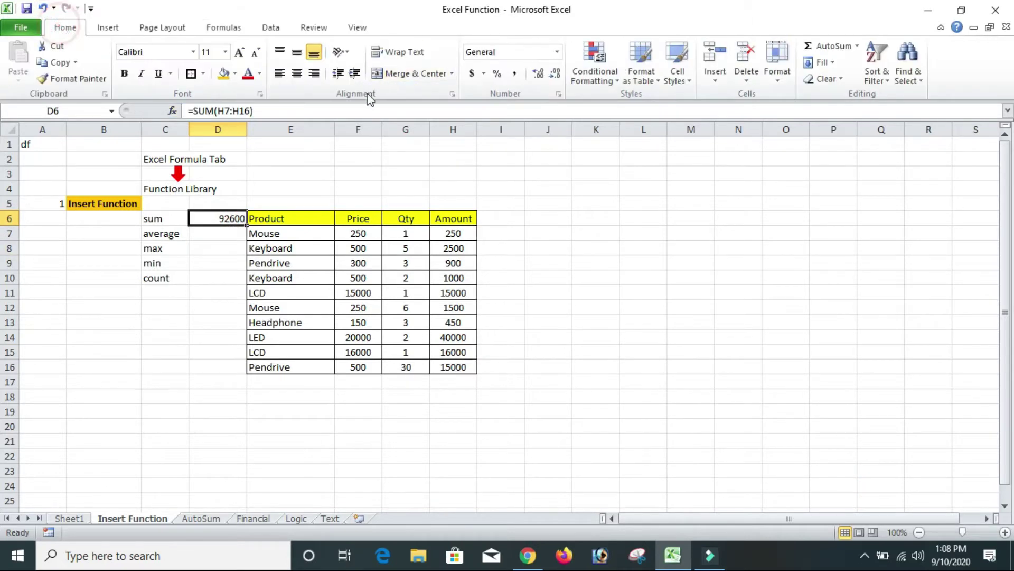
{"action": "left_click", "coordinate": [296, 73]}
{"action": "left_click", "coordinate": [297, 52]}
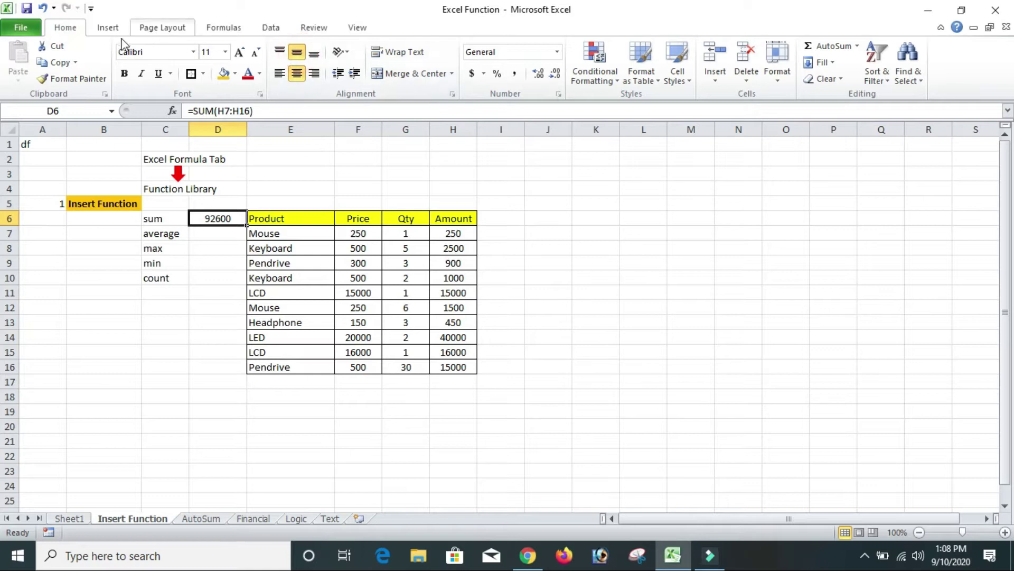
{"action": "left_click", "coordinate": [227, 27]}
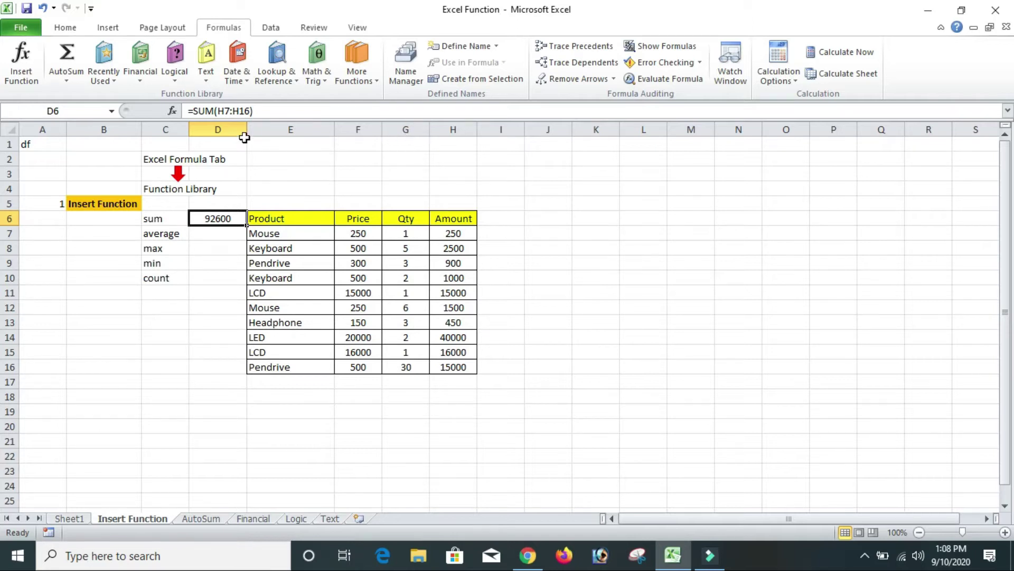
{"action": "left_click", "coordinate": [190, 112]}
{"action": "left_click_drag", "start_coordinate": [200, 110], "coordinate": [205, 110]}
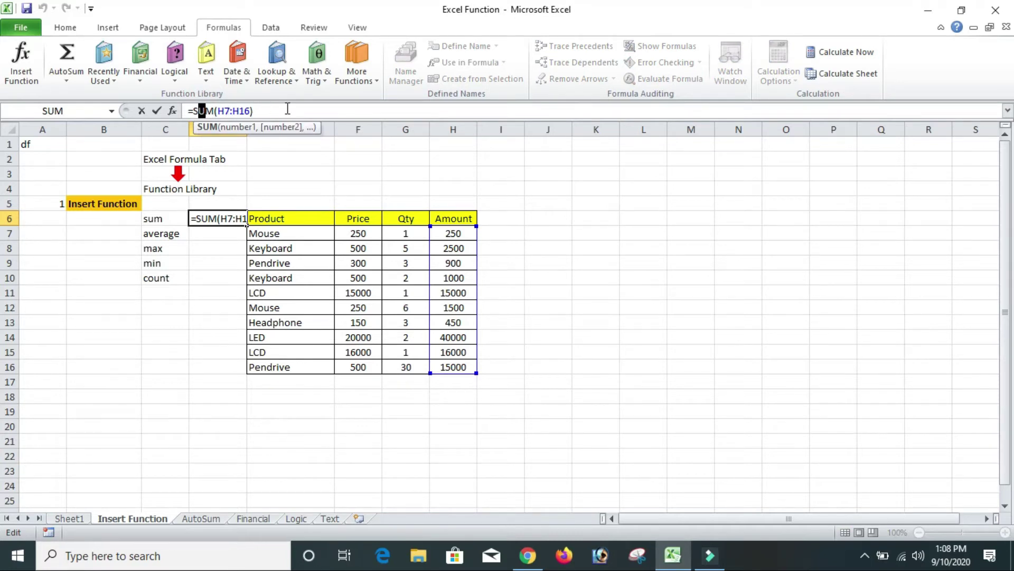
{"action": "left_click", "coordinate": [215, 216]}
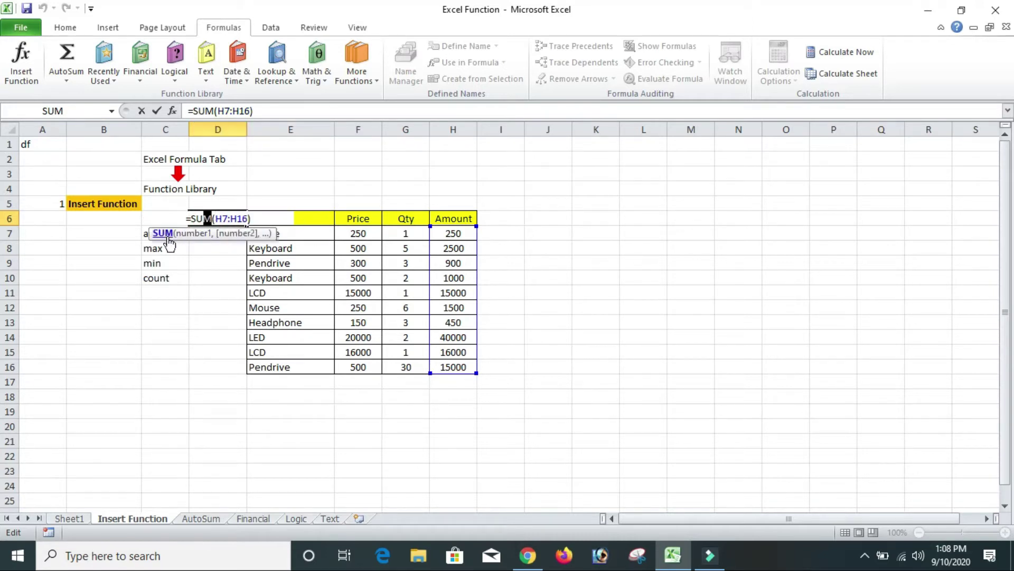
{"action": "left_click_drag", "start_coordinate": [252, 218], "coordinate": [192, 218]}
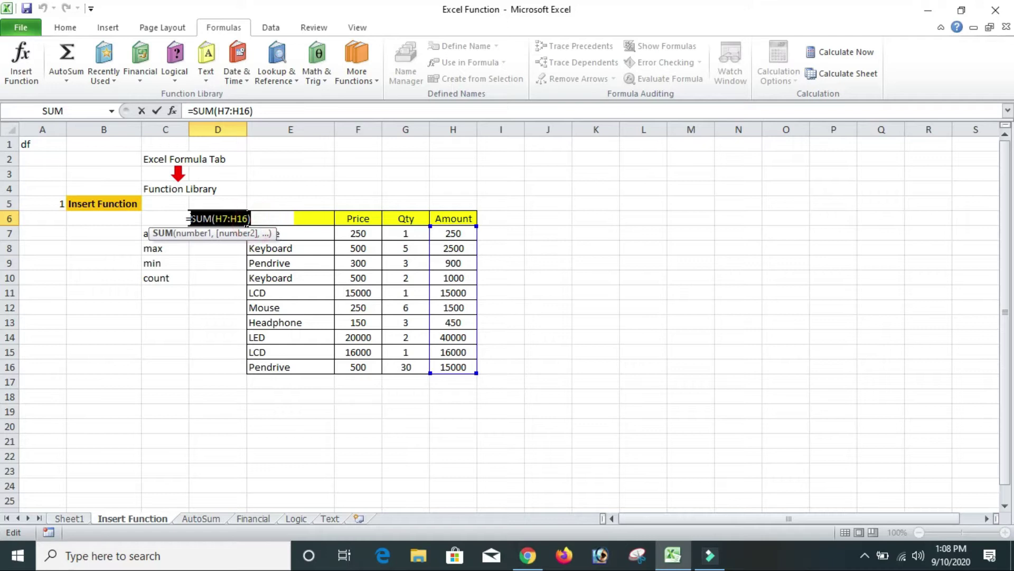
{"action": "type", "text": "SU"}
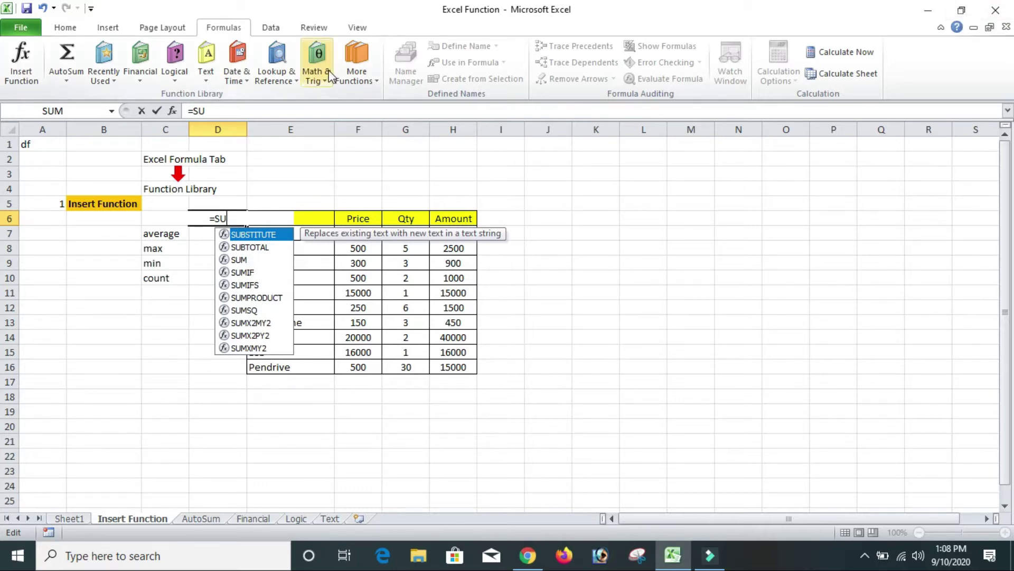
{"action": "key", "text": "Escape"}
{"action": "key", "text": "Escape"}
- Try =AVE in D7, review the D6 SUM arguments, then clear D7's #NAME? error
{"action": "left_click", "coordinate": [206, 232]}
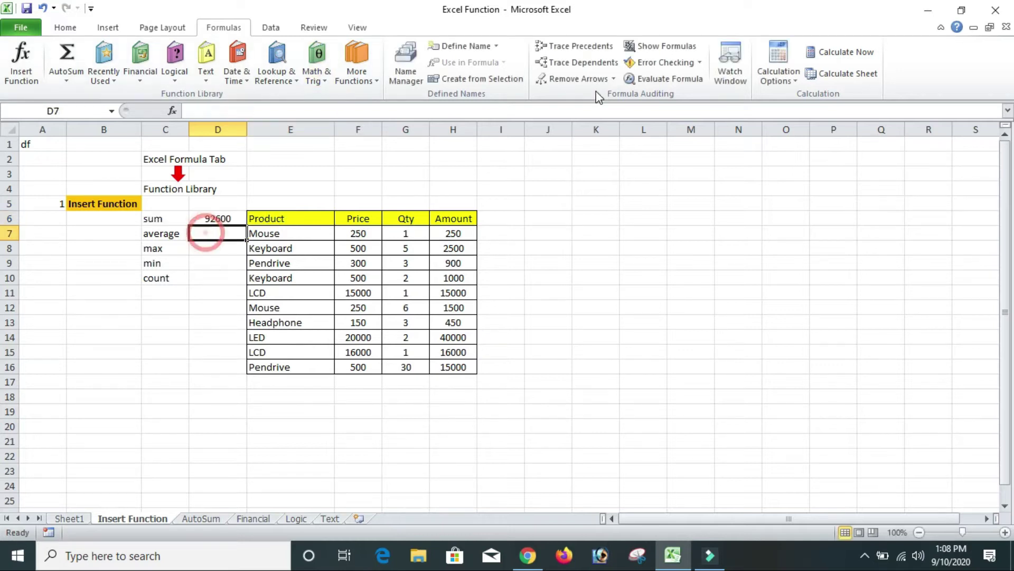
{"action": "type", "text": "=AVE"}
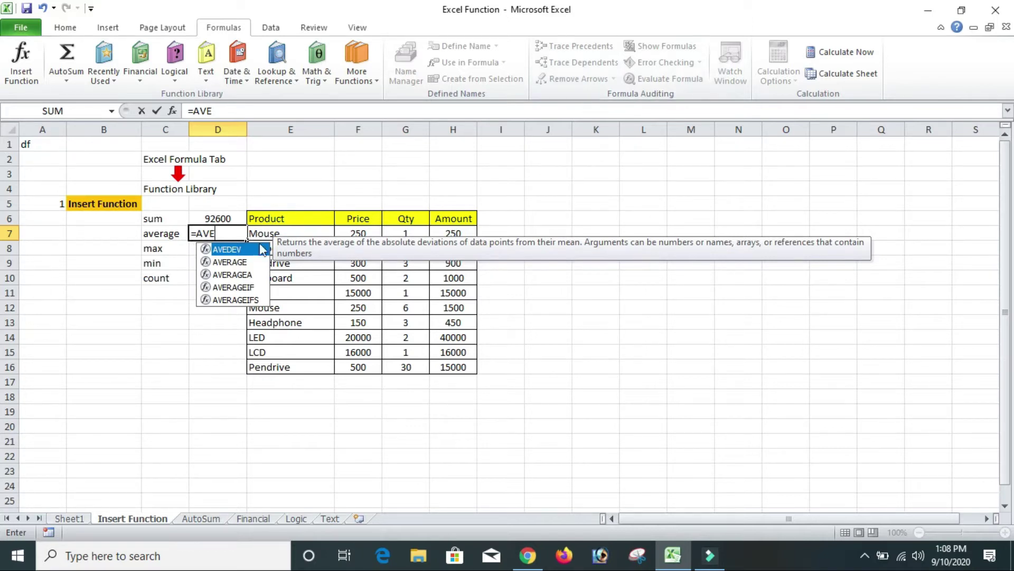
{"action": "left_click", "coordinate": [226, 357]}
{"action": "left_click", "coordinate": [217, 218]}
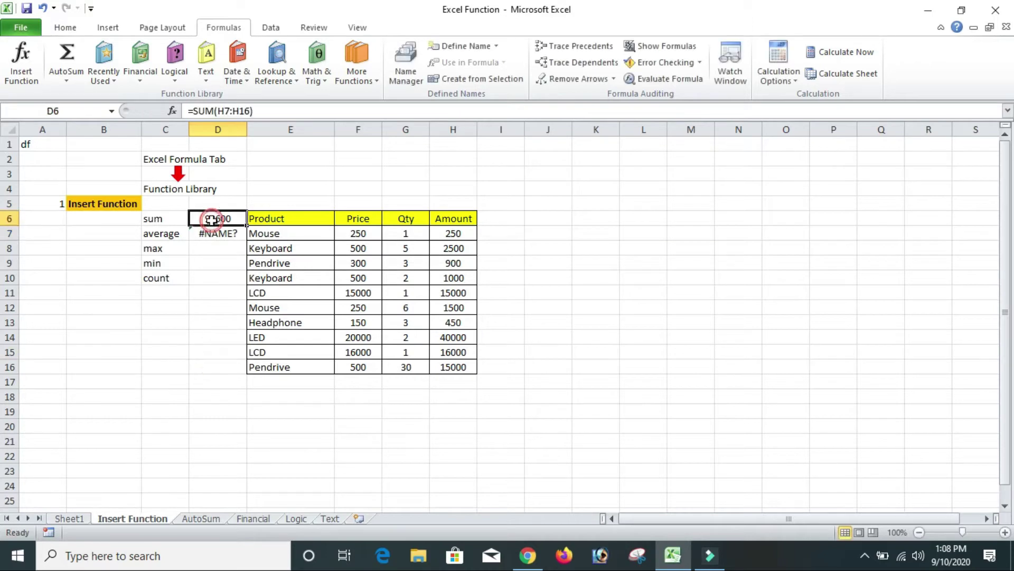
{"action": "left_click", "coordinate": [24, 81]}
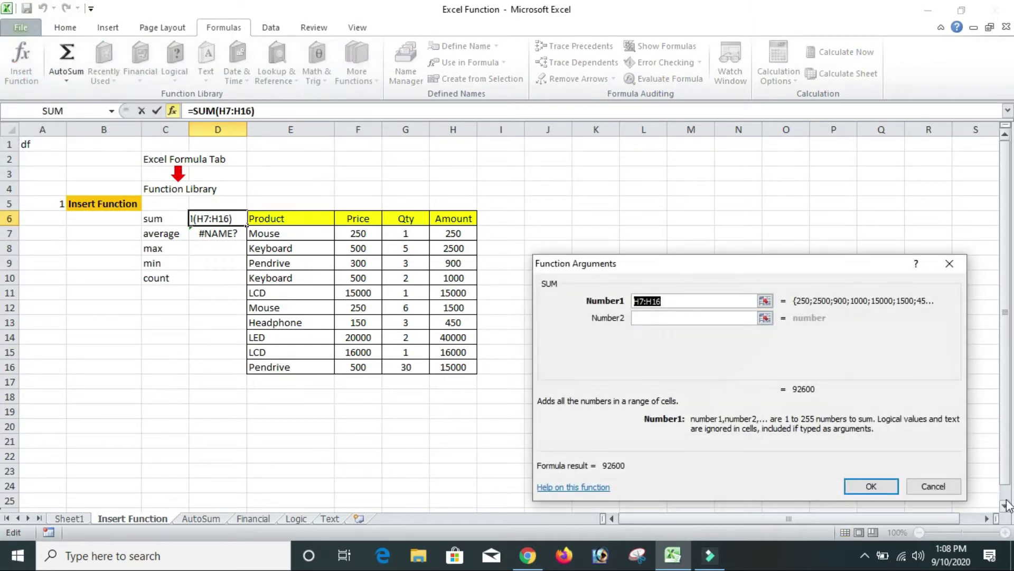
{"action": "left_click", "coordinate": [933, 486]}
{"action": "left_click", "coordinate": [222, 233]}
{"action": "key", "text": "Delete"}
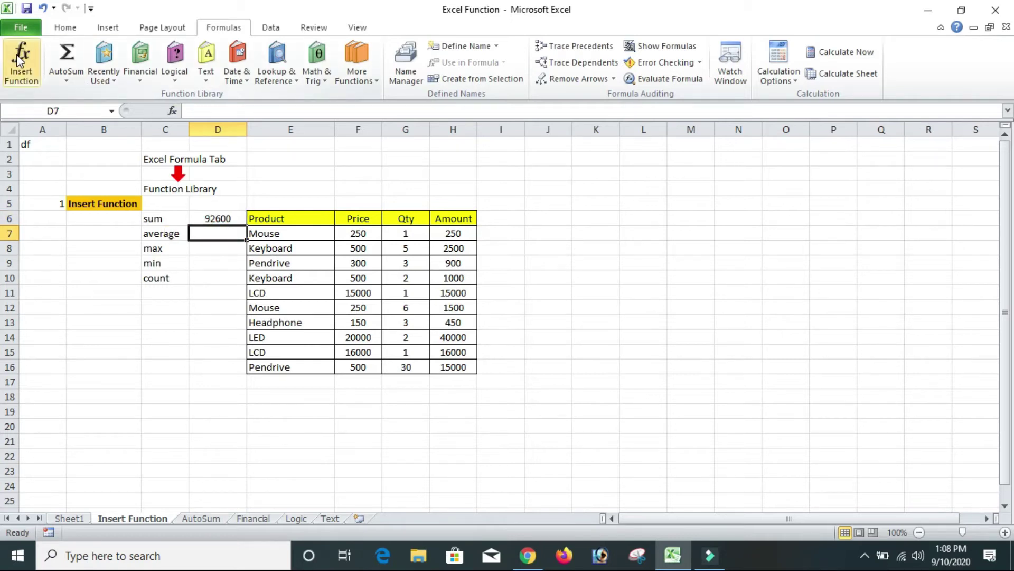
- Insert AVERAGE over H7:H16 into D7, showing 9260
{"action": "left_click", "coordinate": [19, 59]}
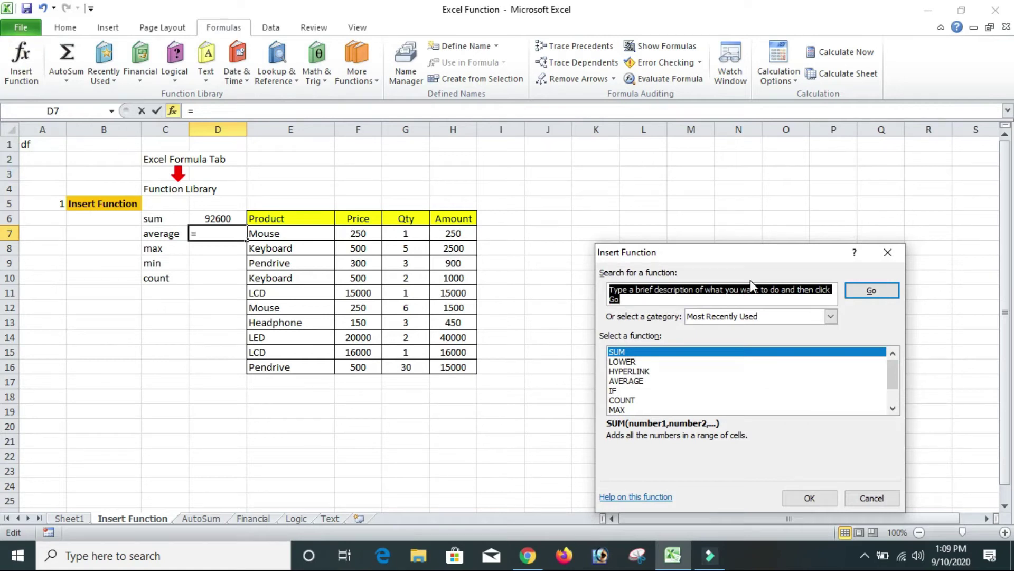
{"action": "type", "text": "AVERAGE"}
{"action": "left_click", "coordinate": [872, 290]}
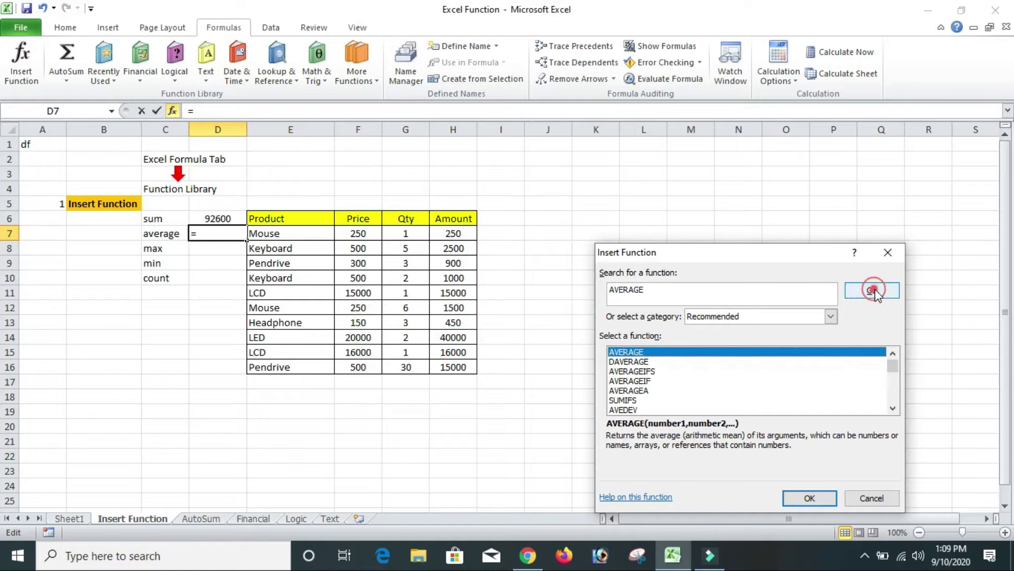
{"action": "left_click", "coordinate": [807, 498]}
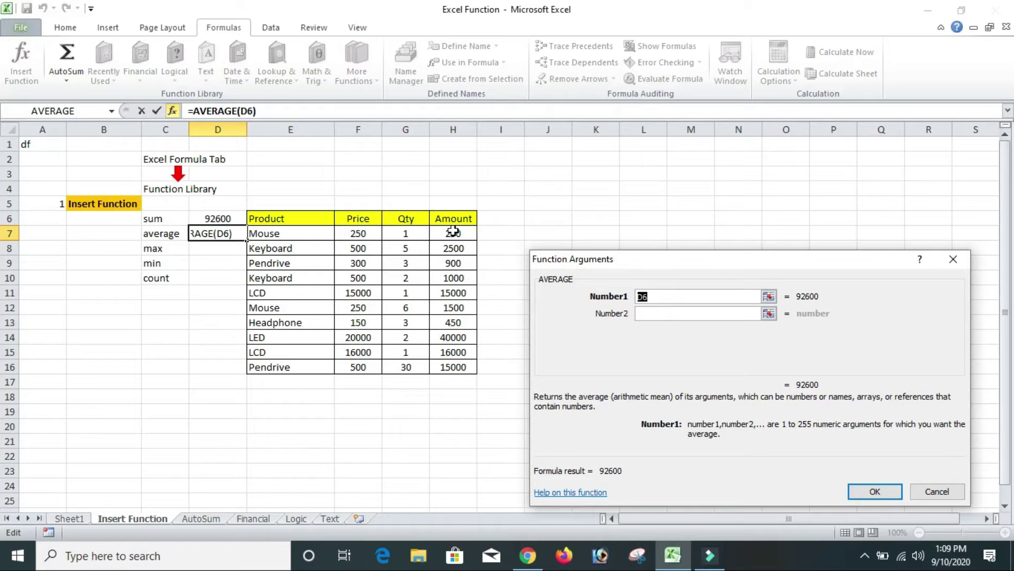
{"action": "left_click_drag", "start_coordinate": [453, 231], "coordinate": [454, 366]}
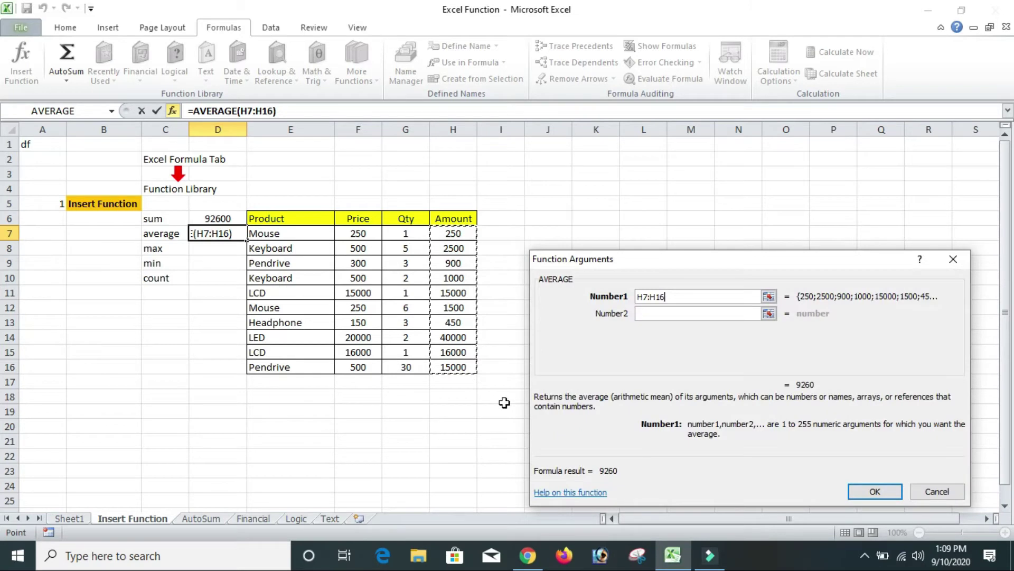
{"action": "left_click", "coordinate": [869, 494]}
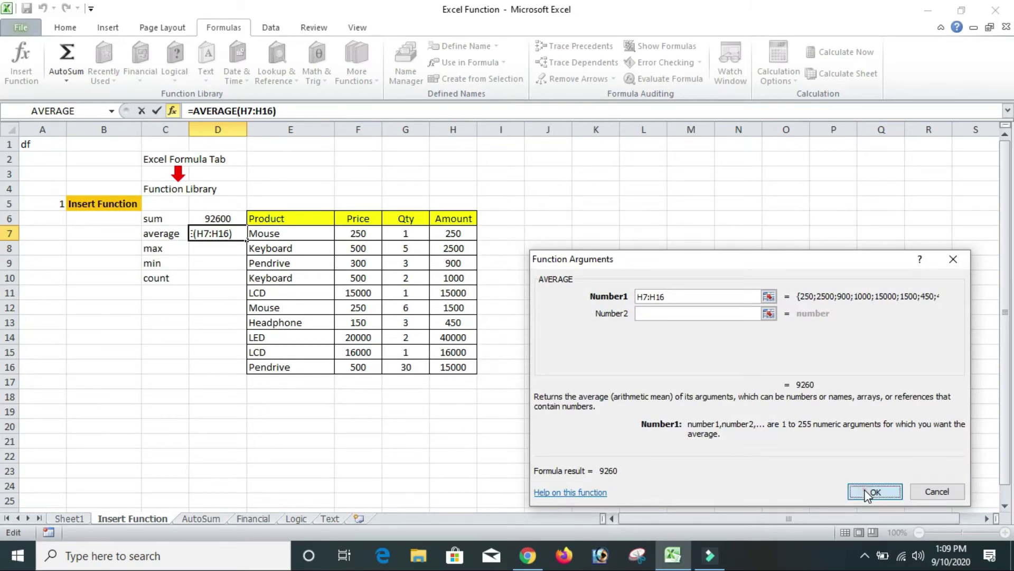
{"action": "left_click", "coordinate": [235, 295]}
{"action": "left_click", "coordinate": [217, 233]}
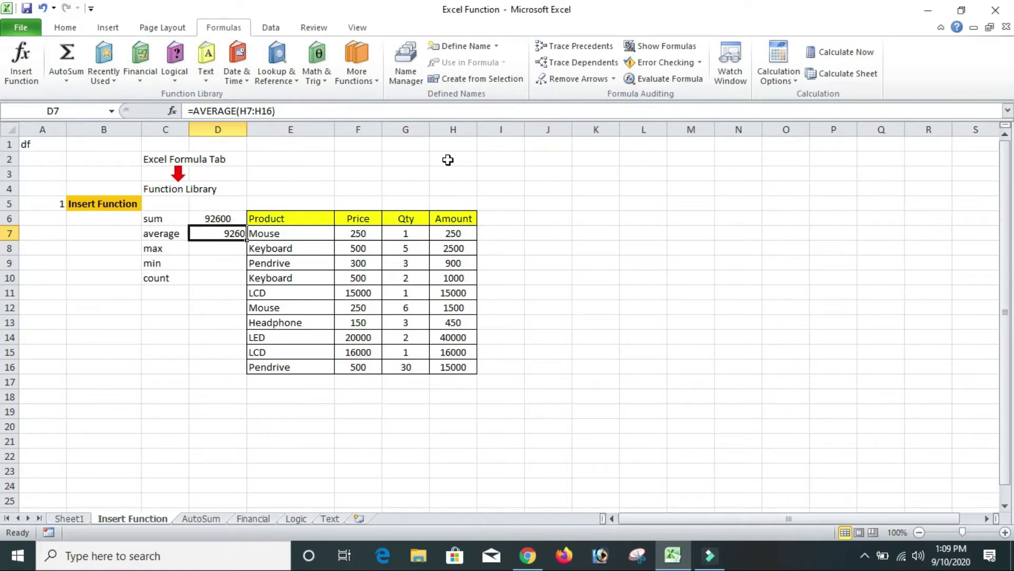
- Review the D7 AVERAGE formula, then try a function search for E4 and cancel it
{"action": "double_click", "coordinate": [245, 111]}
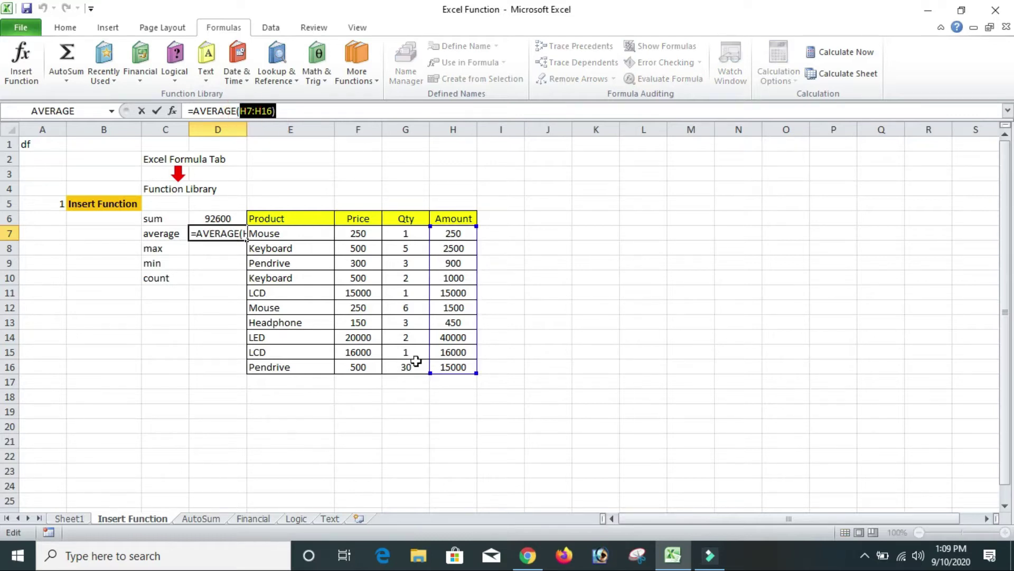
{"action": "key", "text": "ctrl+Return"}
{"action": "left_click", "coordinate": [227, 220]}
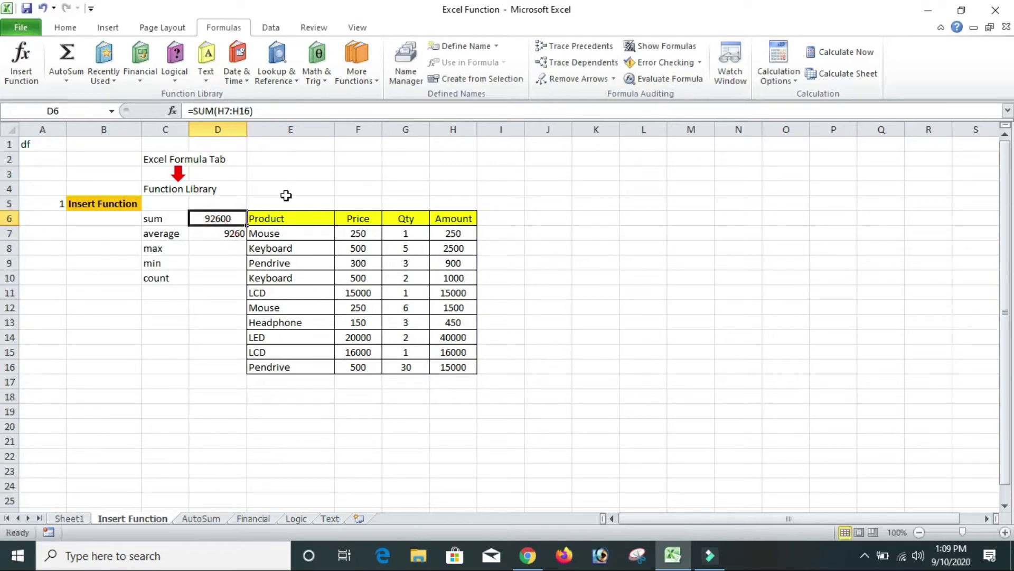
{"action": "left_click", "coordinate": [285, 193]}
{"action": "left_click", "coordinate": [24, 58]}
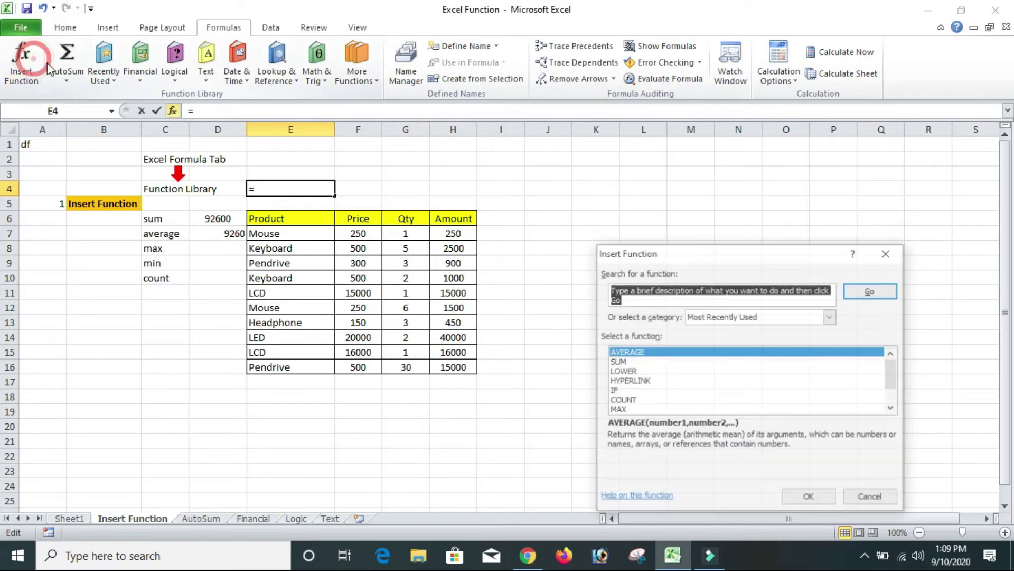
{"action": "left_click", "coordinate": [620, 362]}
{"action": "left_click", "coordinate": [885, 293]}
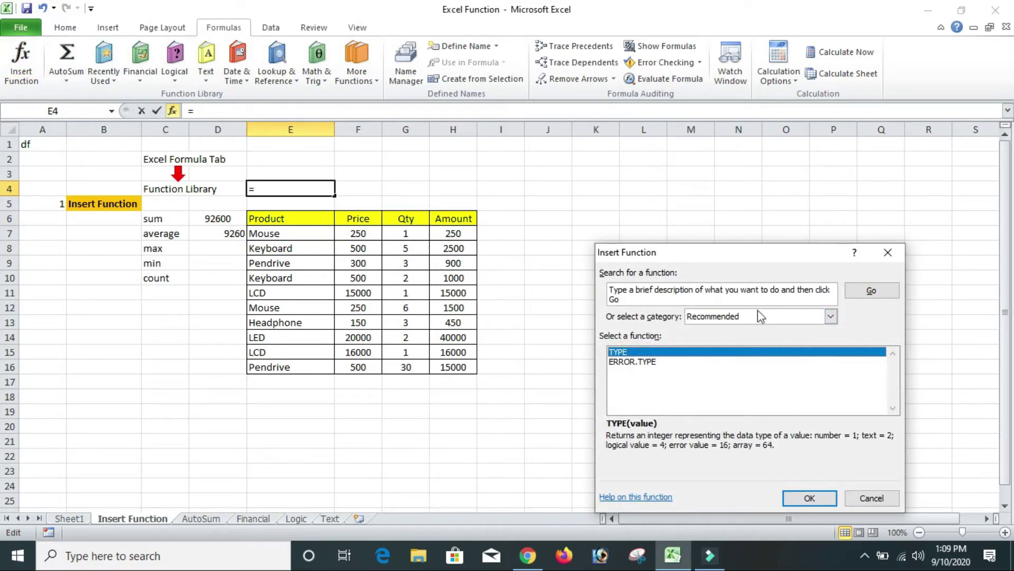
{"action": "left_click", "coordinate": [870, 498]}
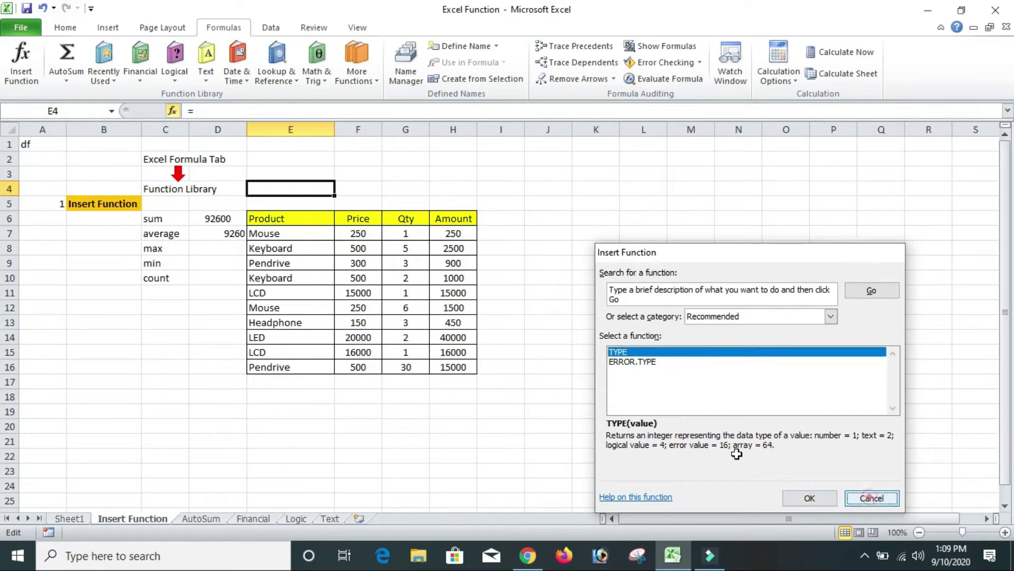
- Insert SUM in E4 over H7:H9 and H13:H16, giving 75100
{"action": "left_click", "coordinate": [21, 58]}
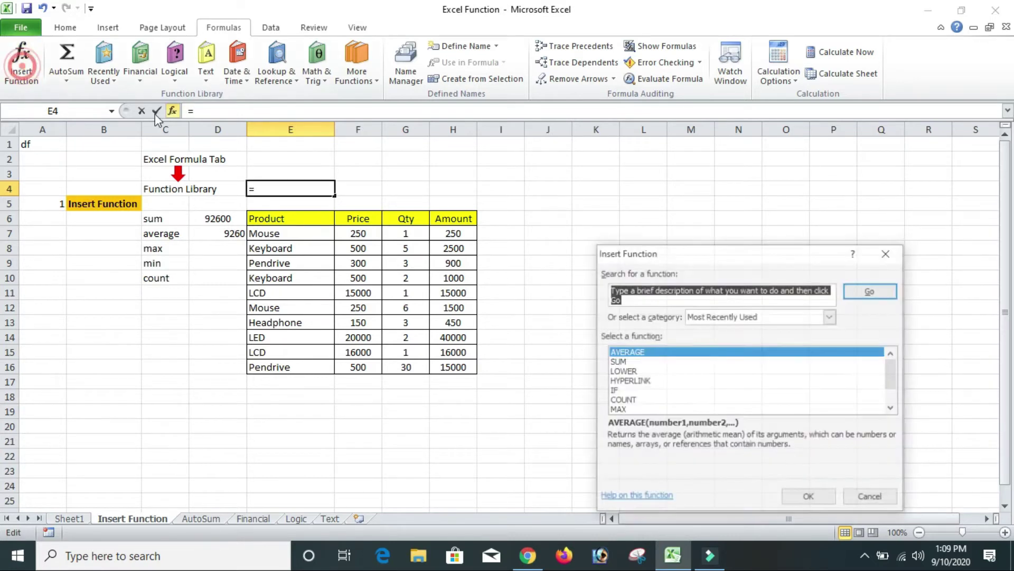
{"action": "left_click", "coordinate": [618, 361]}
{"action": "left_click", "coordinate": [798, 497]}
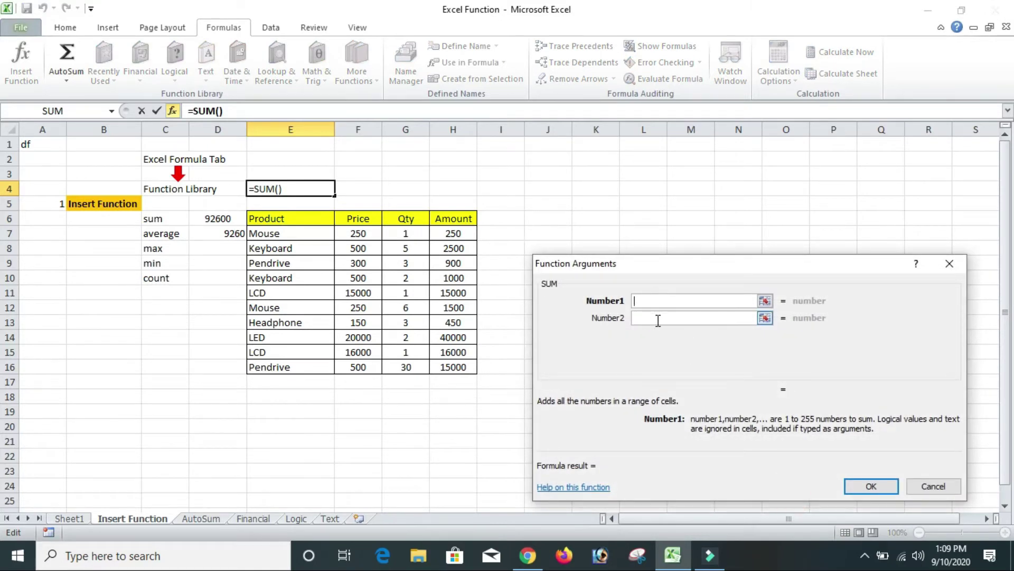
{"action": "left_click_drag", "start_coordinate": [453, 232], "coordinate": [453, 263]}
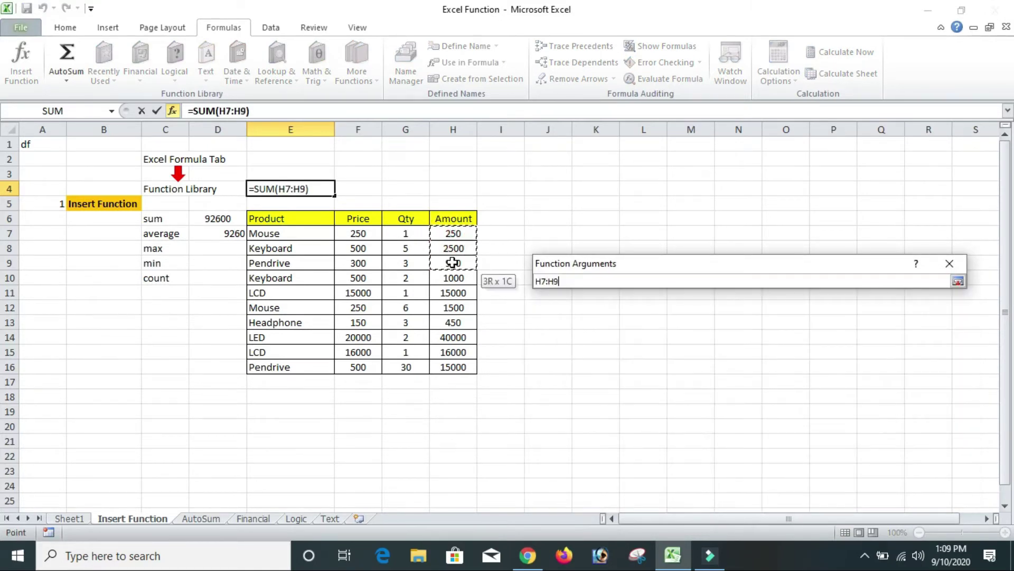
{"action": "left_click", "coordinate": [645, 318]}
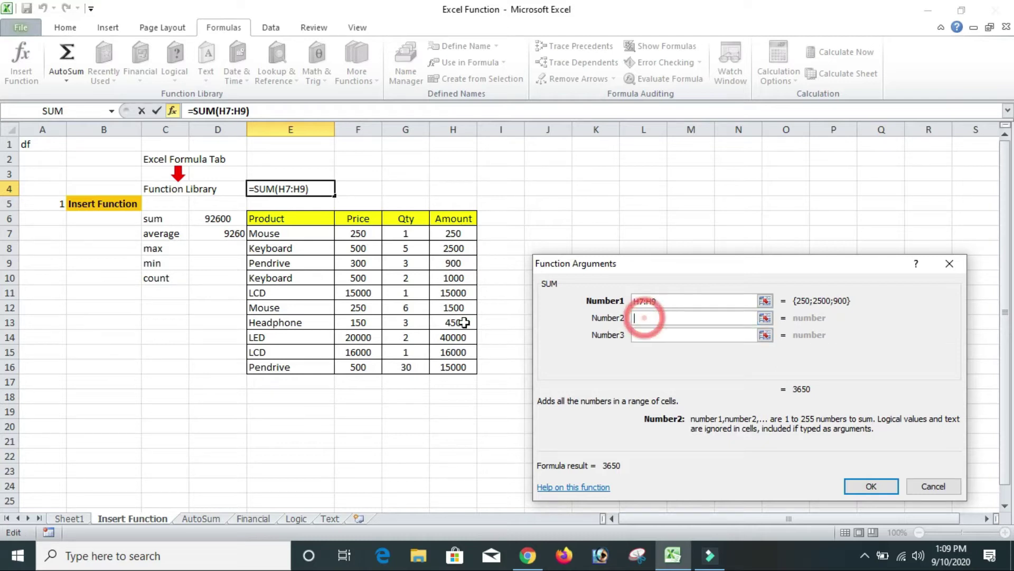
{"action": "left_click_drag", "start_coordinate": [456, 322], "coordinate": [463, 359]}
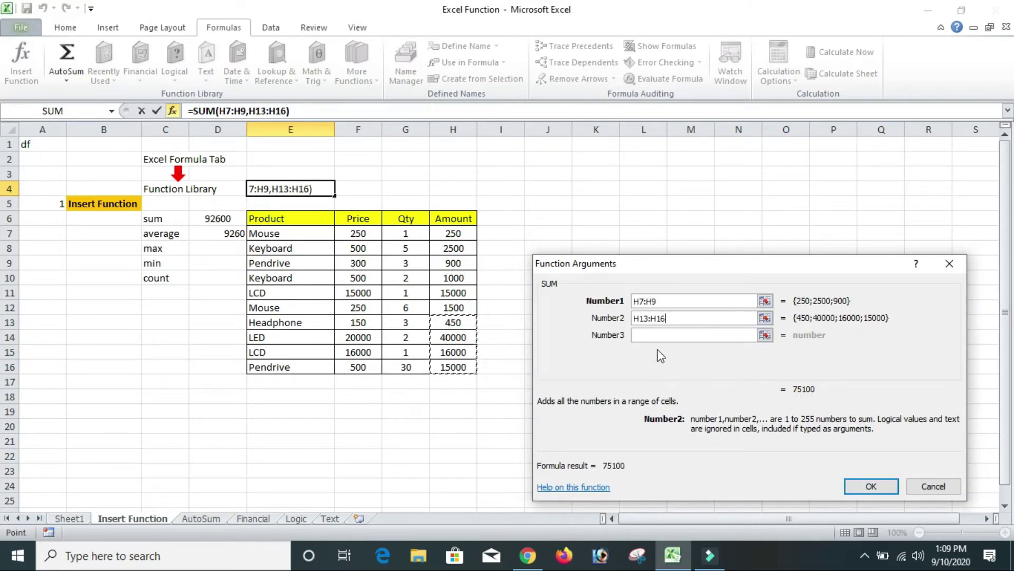
{"action": "left_click", "coordinate": [870, 490]}
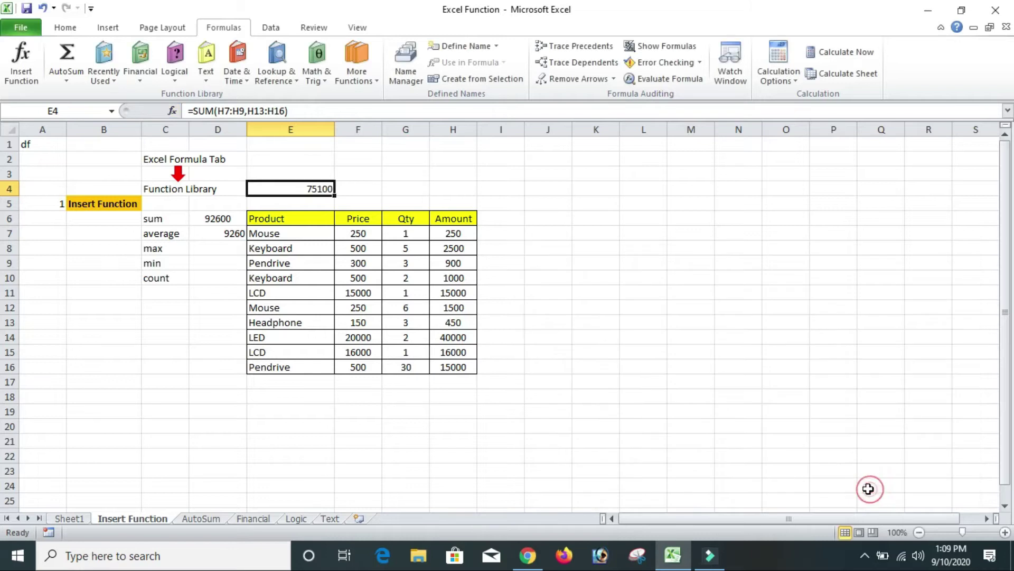
{"action": "left_click", "coordinate": [443, 192]}
{"action": "left_click", "coordinate": [315, 192]}
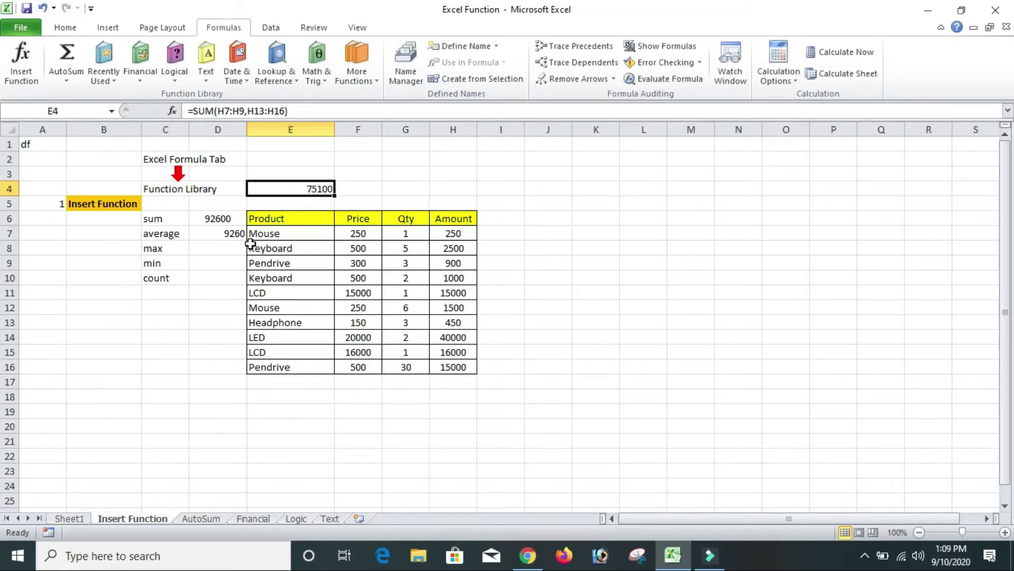
{"action": "left_click", "coordinate": [234, 237]}
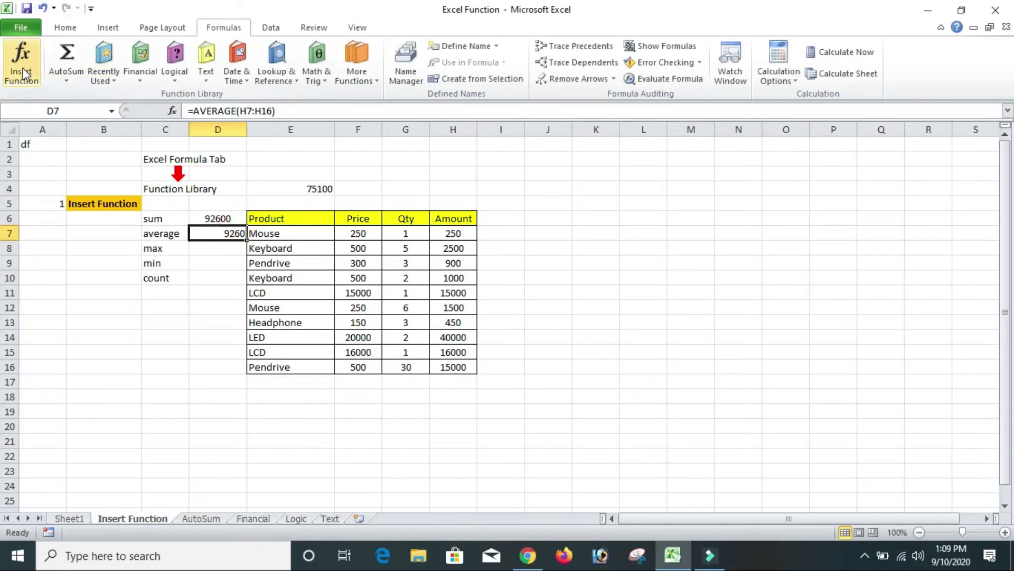
- Change D7's AVERAGE to cover F7:F16, G7:G16 and H7:H16, giving 4870.13333
{"action": "left_click", "coordinate": [21, 63]}
{"action": "left_click", "coordinate": [661, 313]}
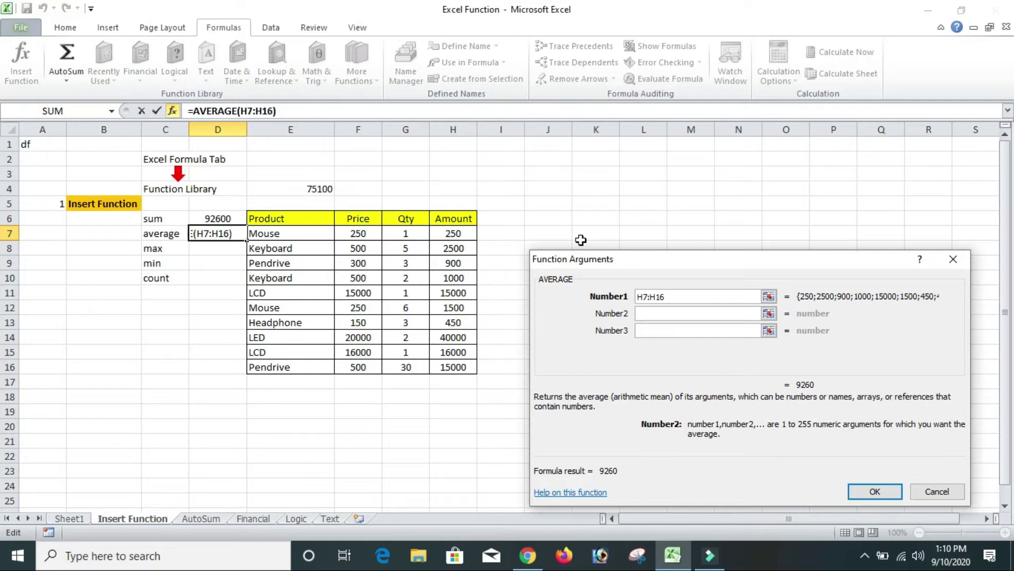
{"action": "left_click_drag", "start_coordinate": [675, 294], "coordinate": [566, 312]}
{"action": "key", "text": "BackSpace"}
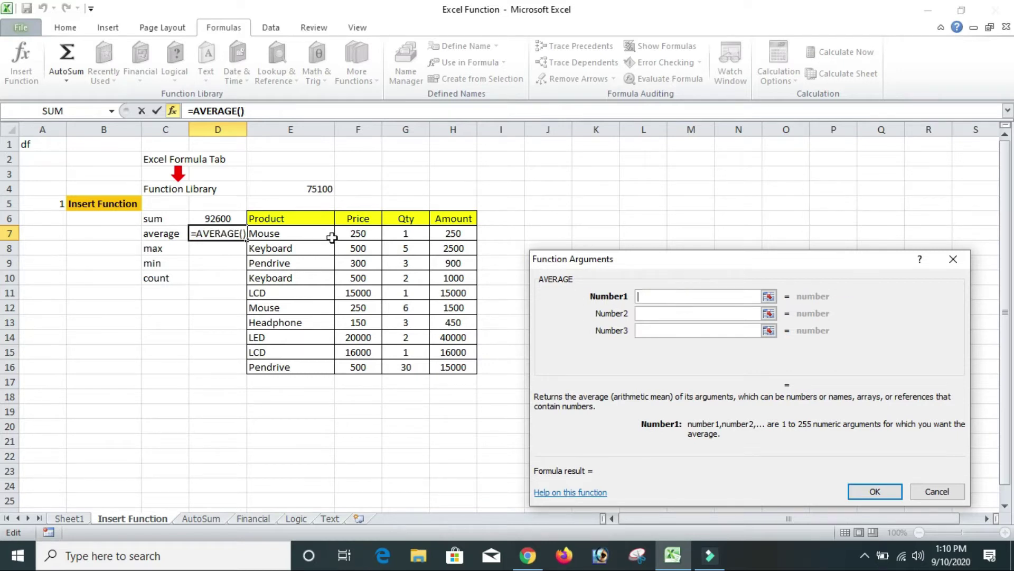
{"action": "left_click_drag", "start_coordinate": [346, 235], "coordinate": [351, 369]}
{"action": "left_click", "coordinate": [663, 318]}
{"action": "left_click_drag", "start_coordinate": [405, 233], "coordinate": [406, 367]}
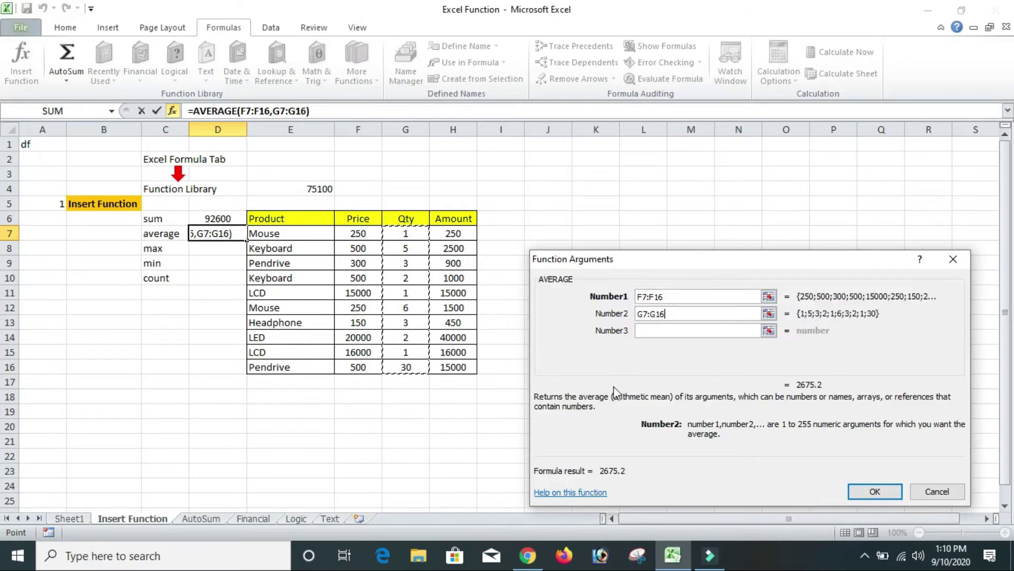
{"action": "left_click", "coordinate": [687, 330]}
{"action": "left_click_drag", "start_coordinate": [453, 234], "coordinate": [454, 368]}
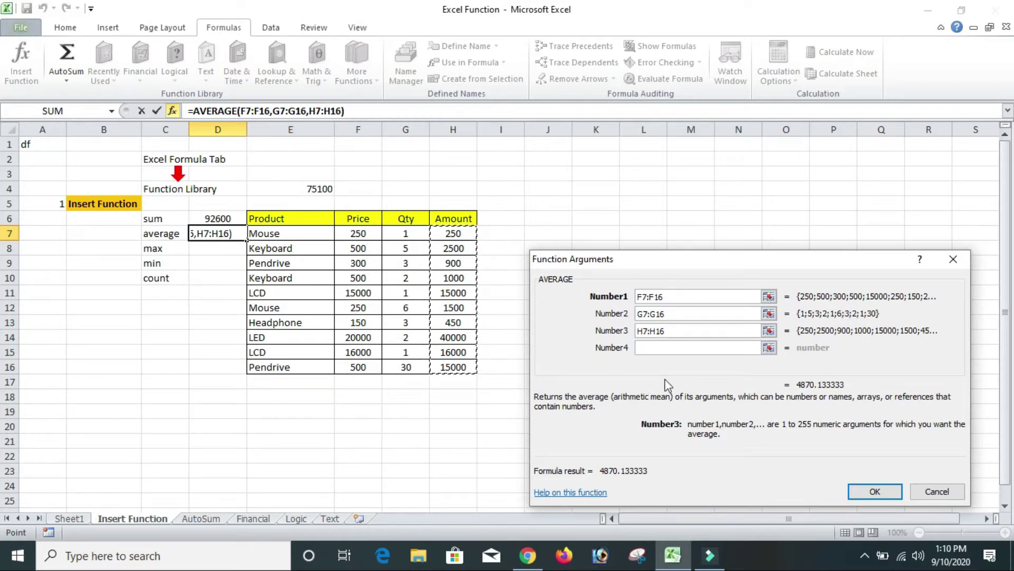
{"action": "left_click", "coordinate": [875, 491]}
- Compare the Price values F7:F16 with D7's new formula
{"action": "left_click", "coordinate": [211, 298]}
{"action": "left_click_drag", "start_coordinate": [358, 233], "coordinate": [362, 370]}
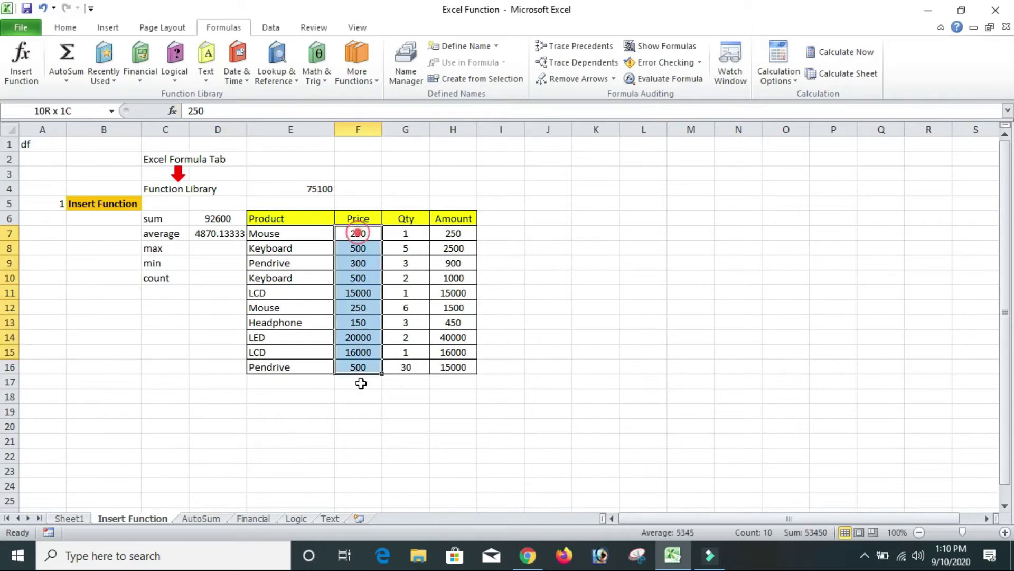
{"action": "left_click", "coordinate": [224, 233]}
- Insert MAX over H7:H16 into D8, showing 40000, and verify it against the Amount values
{"action": "left_click", "coordinate": [222, 278]}
{"action": "left_click", "coordinate": [215, 249]}
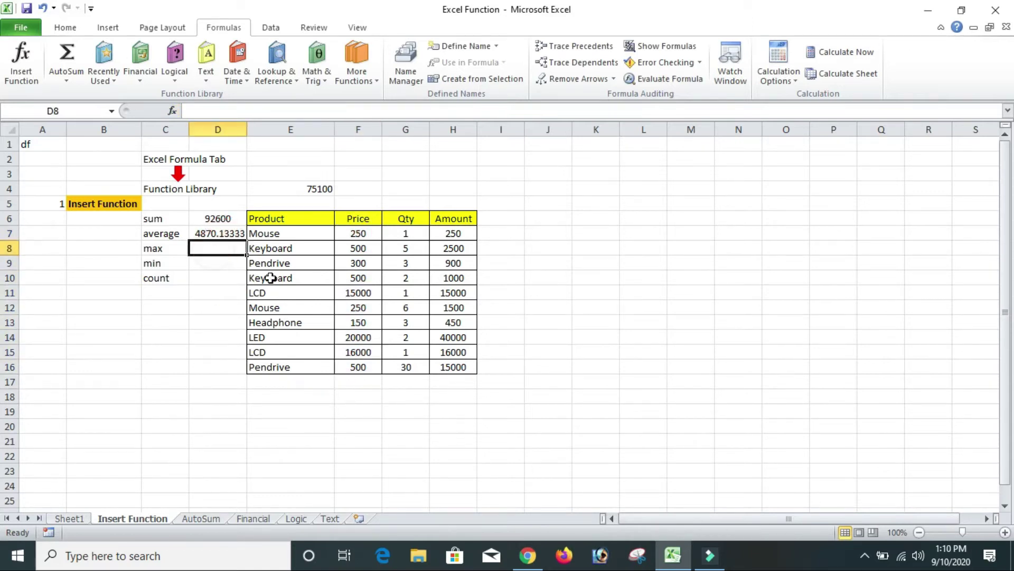
{"action": "left_click", "coordinate": [22, 61]}
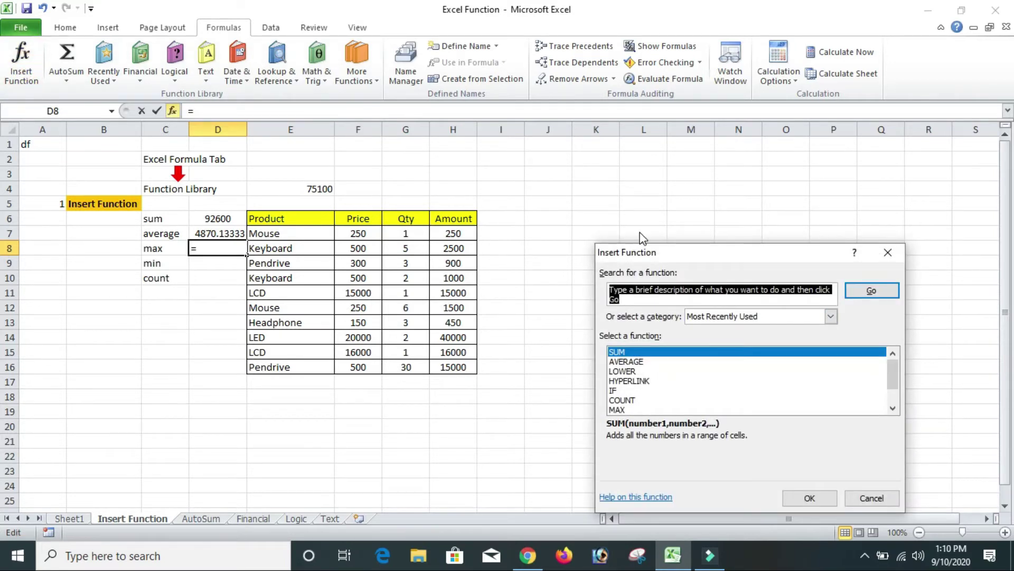
{"action": "type", "text": "MAX"}
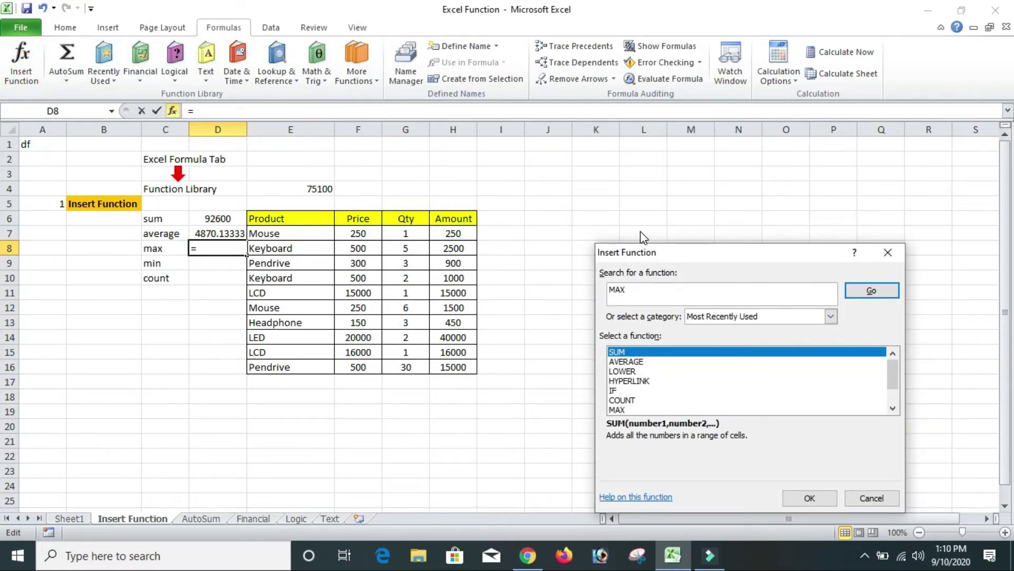
{"action": "double_click", "coordinate": [617, 409]}
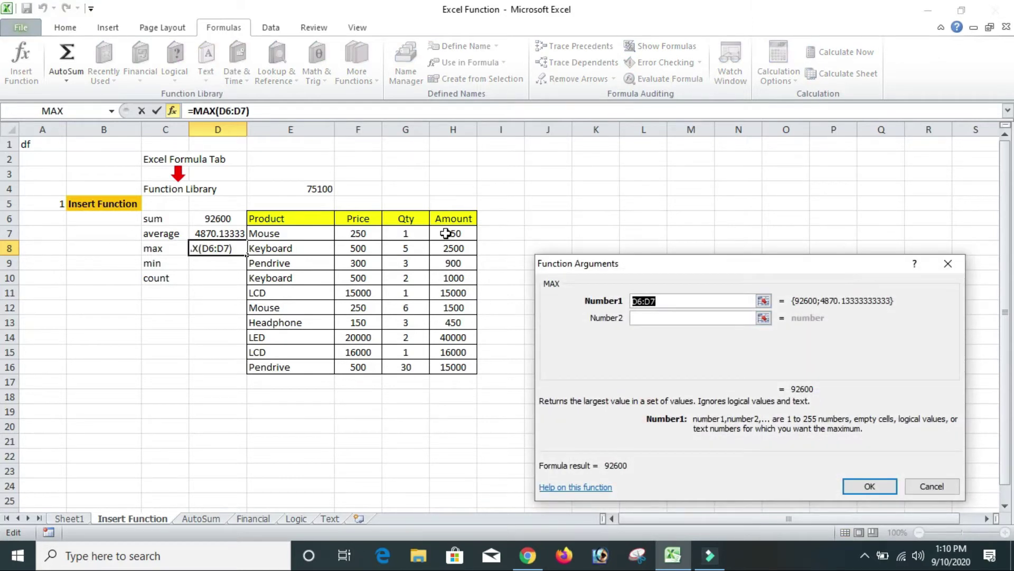
{"action": "left_click_drag", "start_coordinate": [446, 233], "coordinate": [453, 365]}
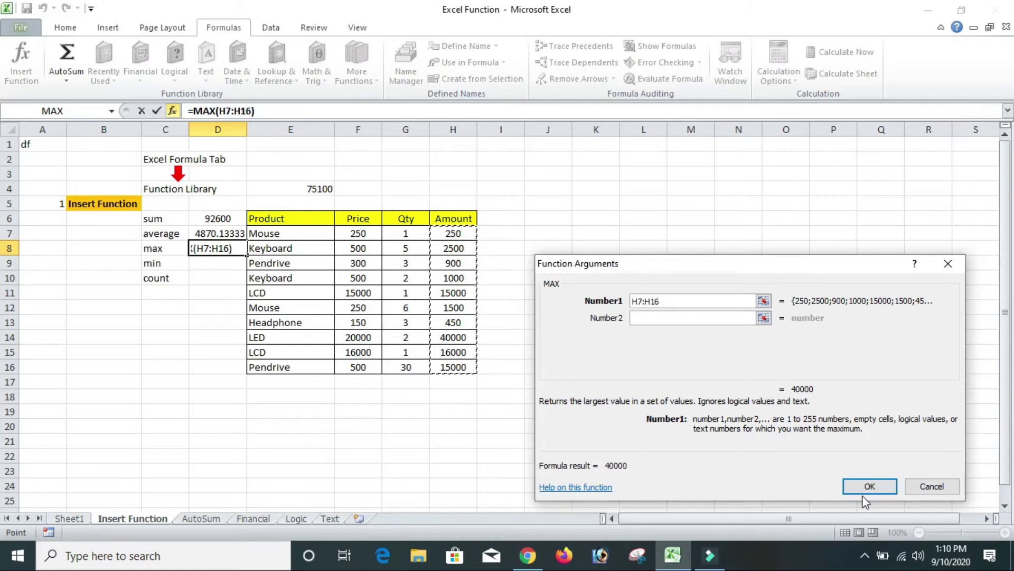
{"action": "left_click", "coordinate": [865, 486]}
{"action": "left_click", "coordinate": [187, 272]}
{"action": "left_click", "coordinate": [212, 249]}
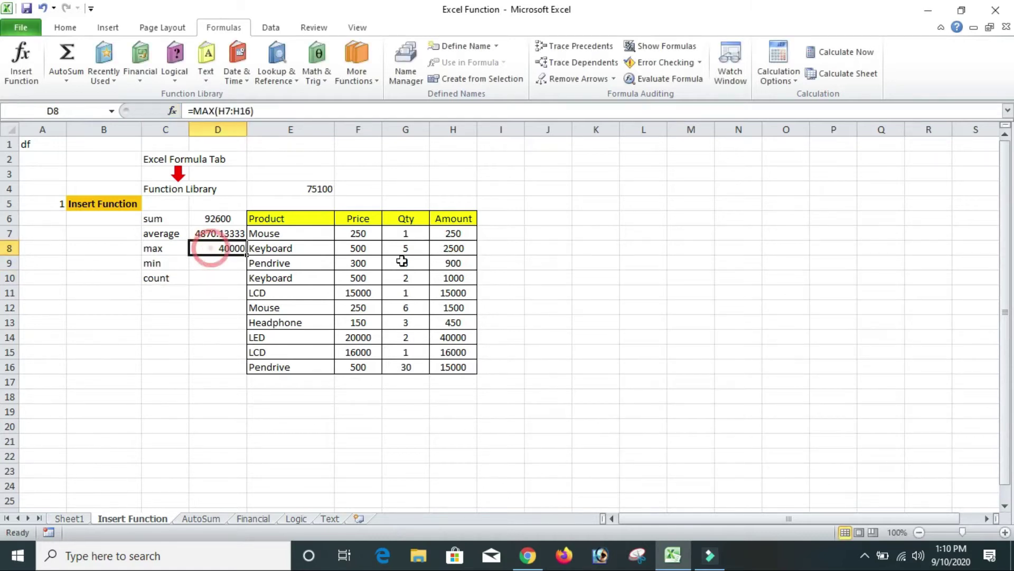
{"action": "left_click_drag", "start_coordinate": [454, 233], "coordinate": [461, 363]}
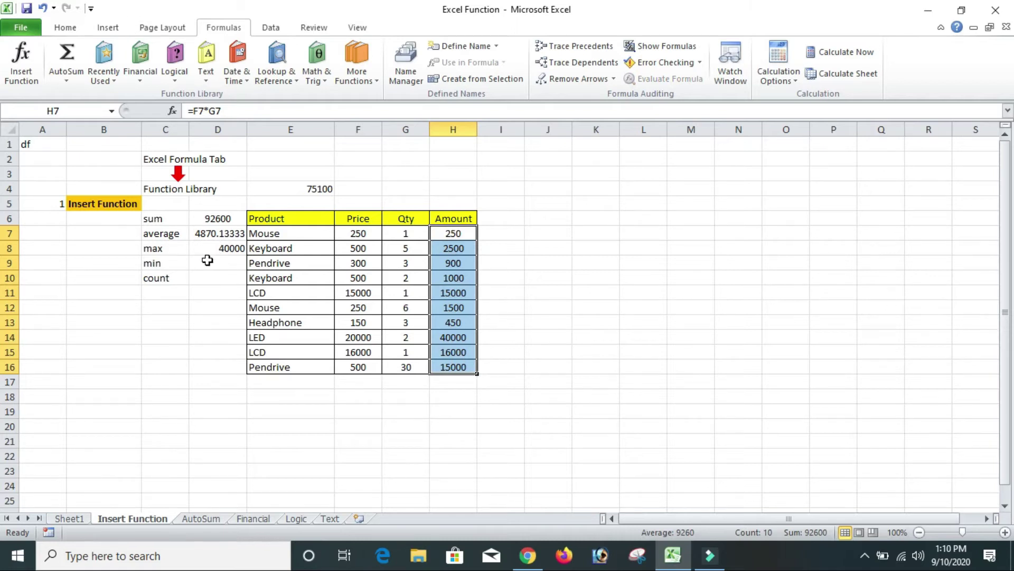
- Search for MIN and apply it to H7:H16, placing 250 in L11
{"action": "left_click", "coordinate": [207, 260]}
{"action": "left_click", "coordinate": [21, 71]}
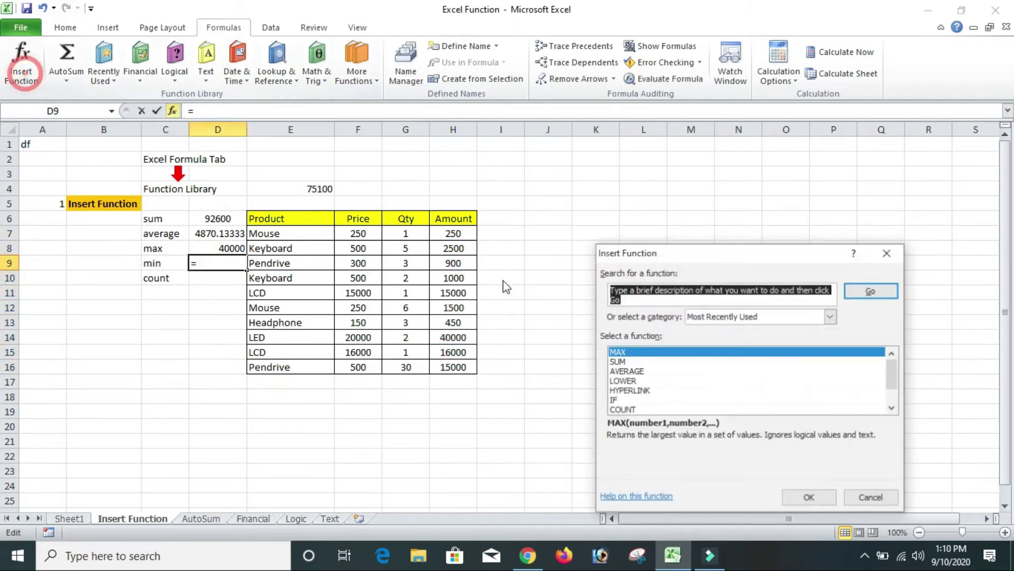
{"action": "type", "text": "mi"}
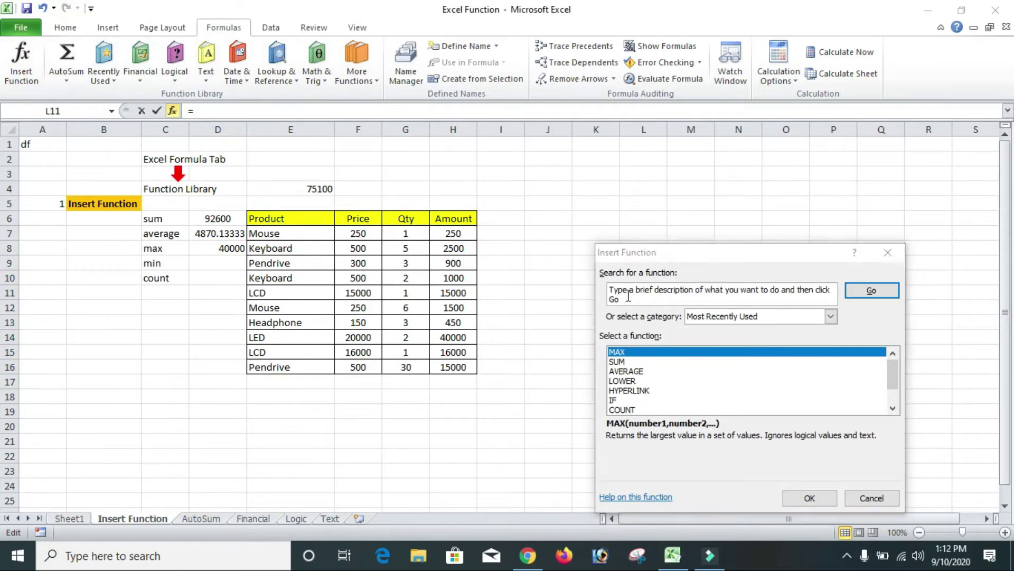
{"action": "left_click", "coordinate": [633, 300]}
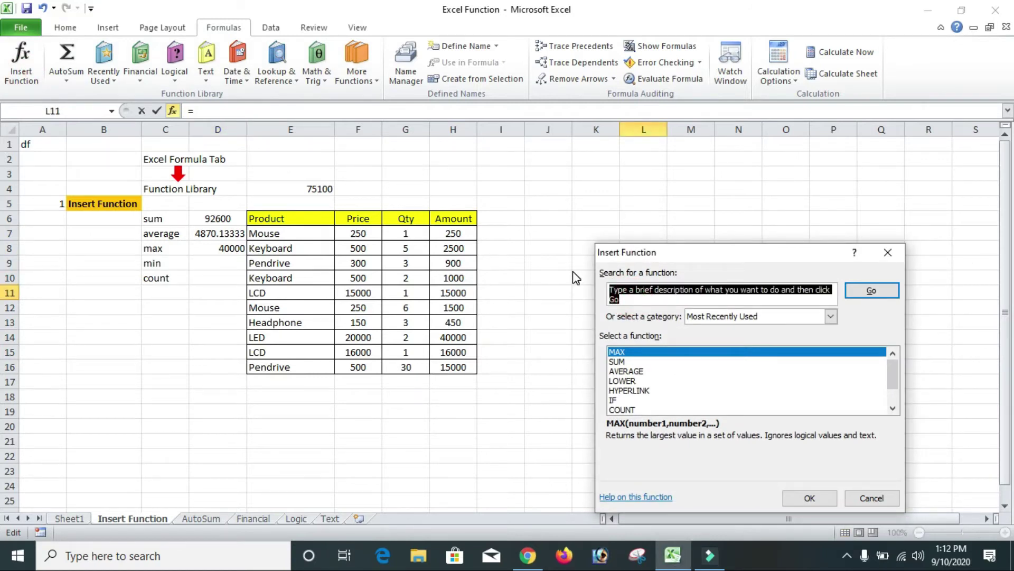
{"action": "type", "text": "MIN"}
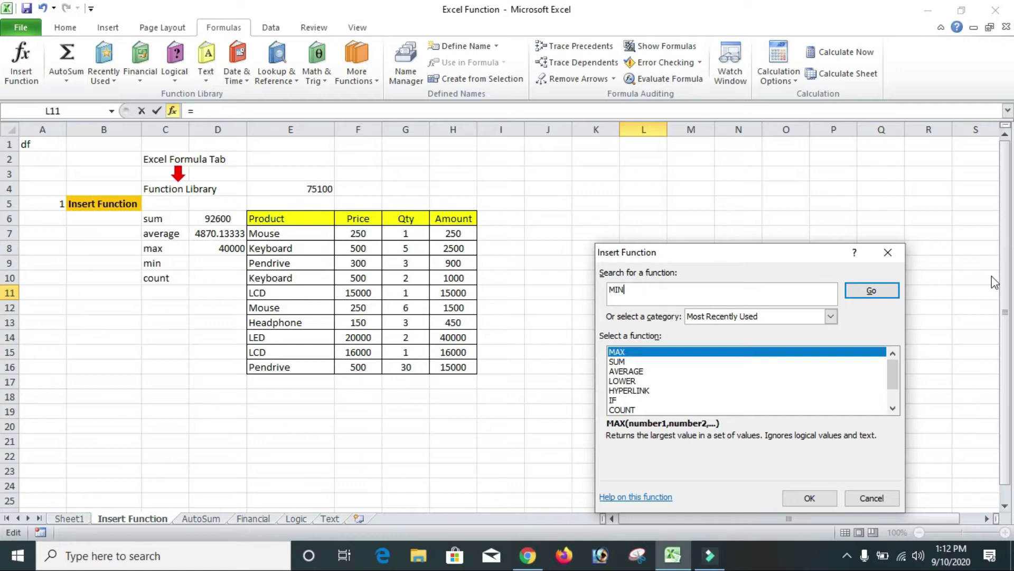
{"action": "left_click", "coordinate": [871, 290]}
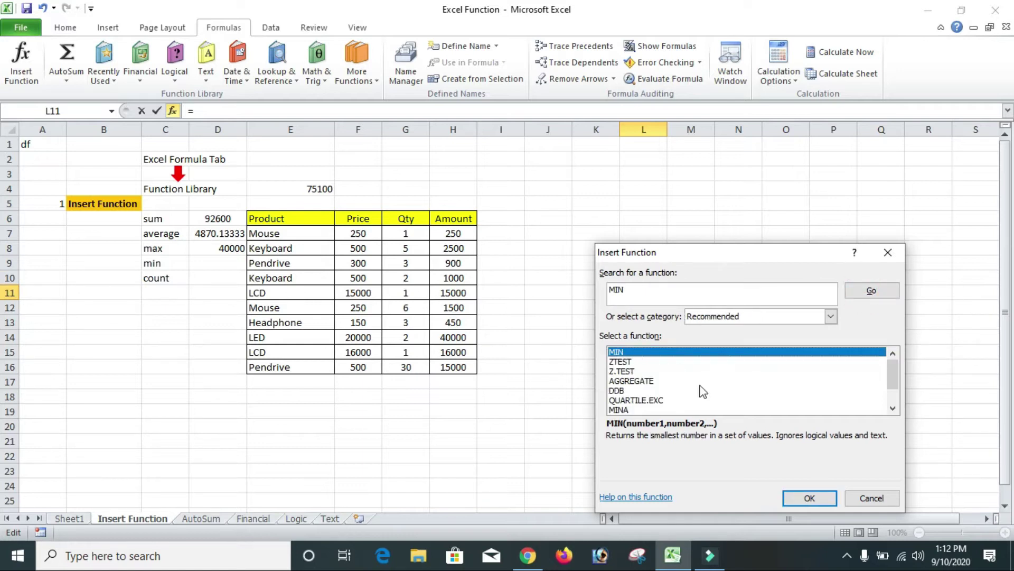
{"action": "left_click", "coordinate": [809, 497]}
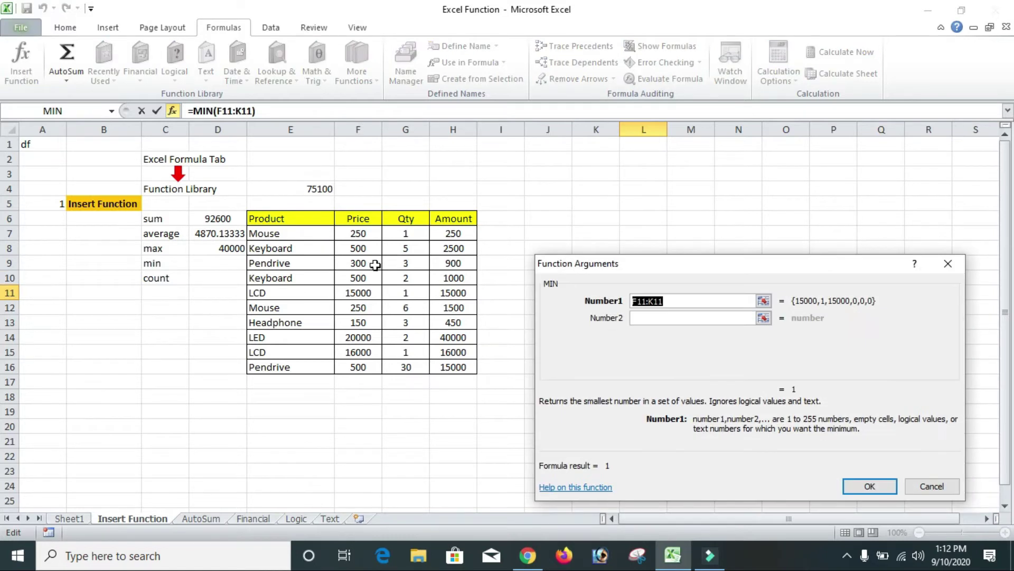
{"action": "left_click_drag", "start_coordinate": [453, 234], "coordinate": [453, 367]}
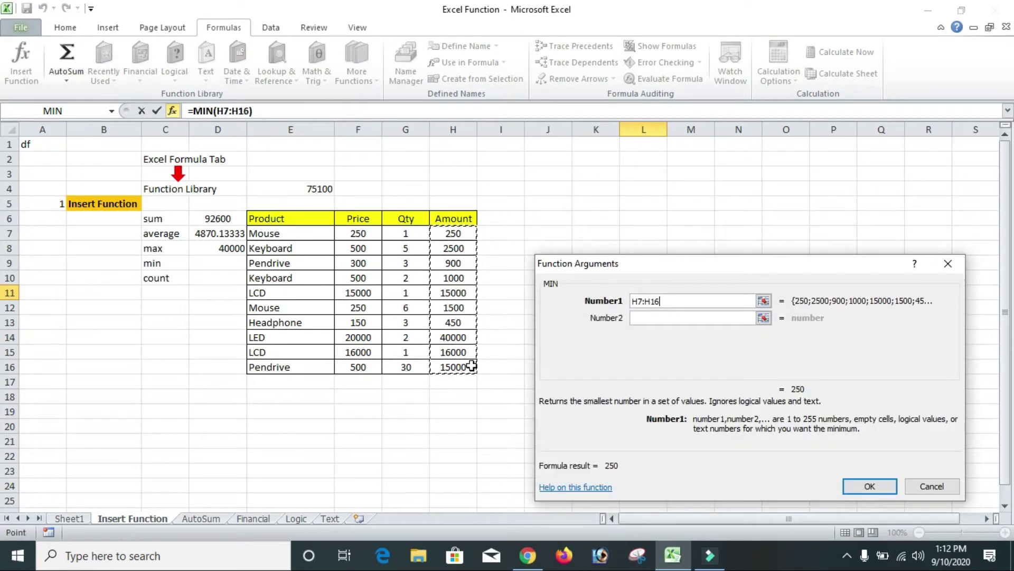
{"action": "left_click", "coordinate": [870, 485]}
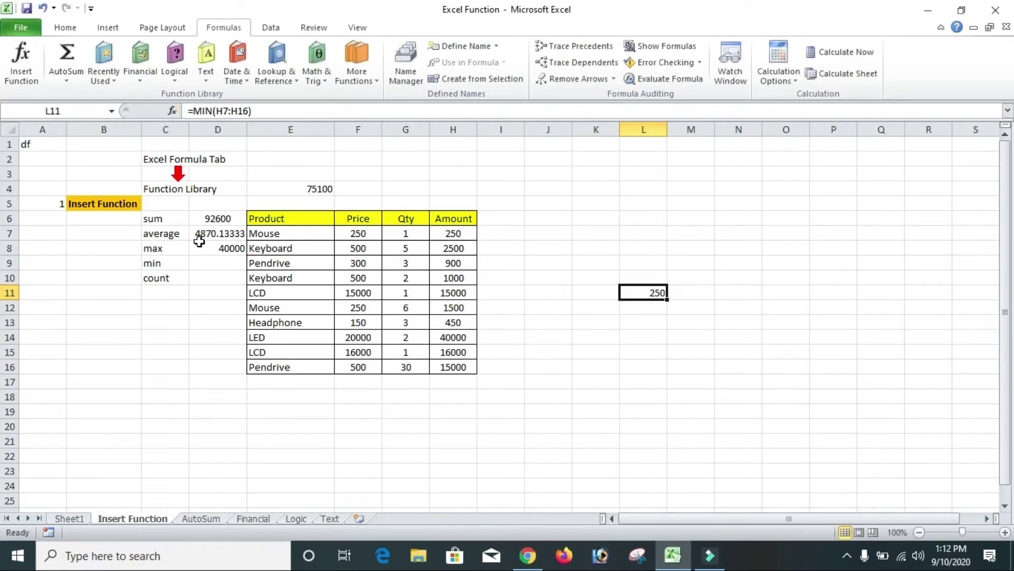
{"action": "left_click", "coordinate": [736, 305]}
{"action": "left_click", "coordinate": [655, 292]}
{"action": "left_click", "coordinate": [218, 259]}
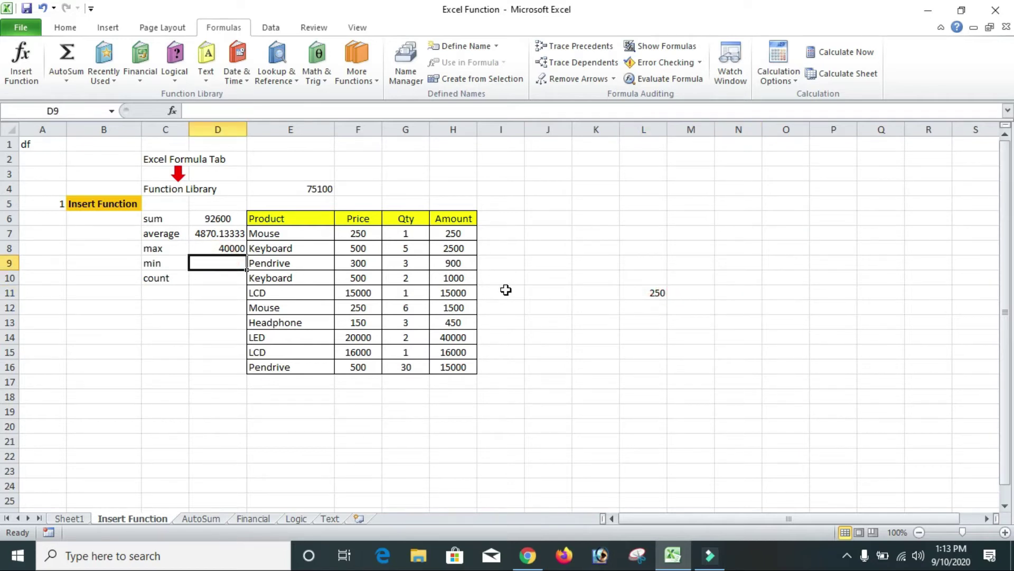
- Type =MIN(H7:H16) into D9, giving 250
{"action": "type", "text": "=MIN"}
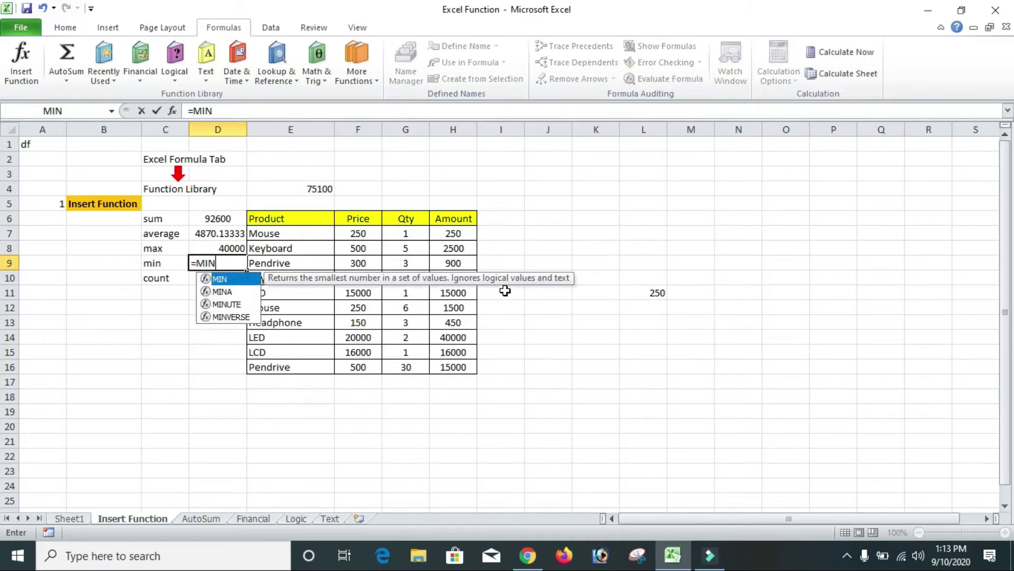
{"action": "type", "text": "("}
{"action": "left_click_drag", "start_coordinate": [443, 239], "coordinate": [457, 364]}
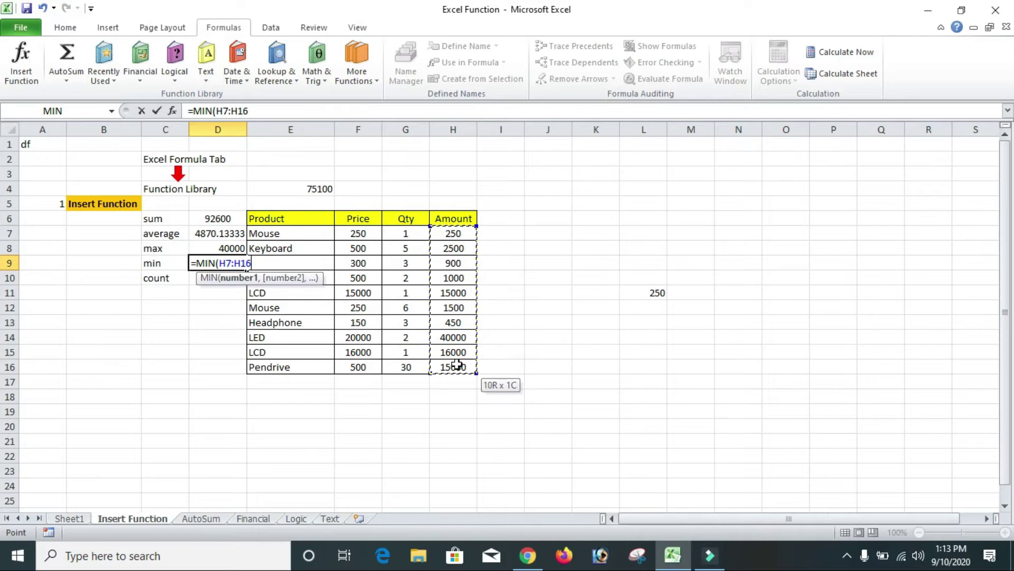
{"action": "type", "text": ")"}
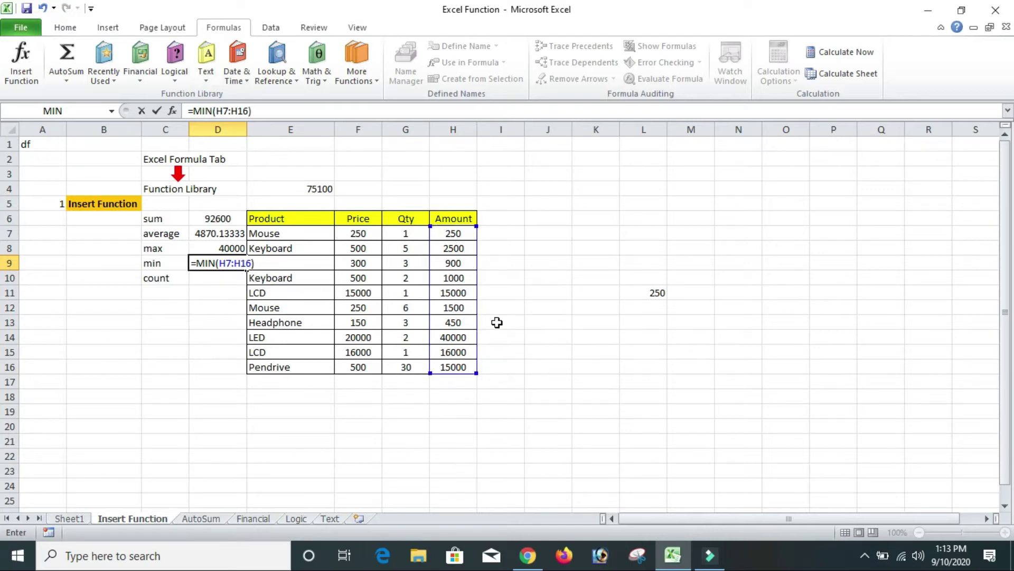
{"action": "key", "text": "Return"}
- Centre the results in D6:D11
{"action": "mouse_move", "coordinate": [219, 219]}
{"action": "left_mouse_down"}
{"action": "mouse_move", "coordinate": [228, 310]}
{"action": "mouse_move", "coordinate": [226, 293]}
{"action": "left_mouse_up"}
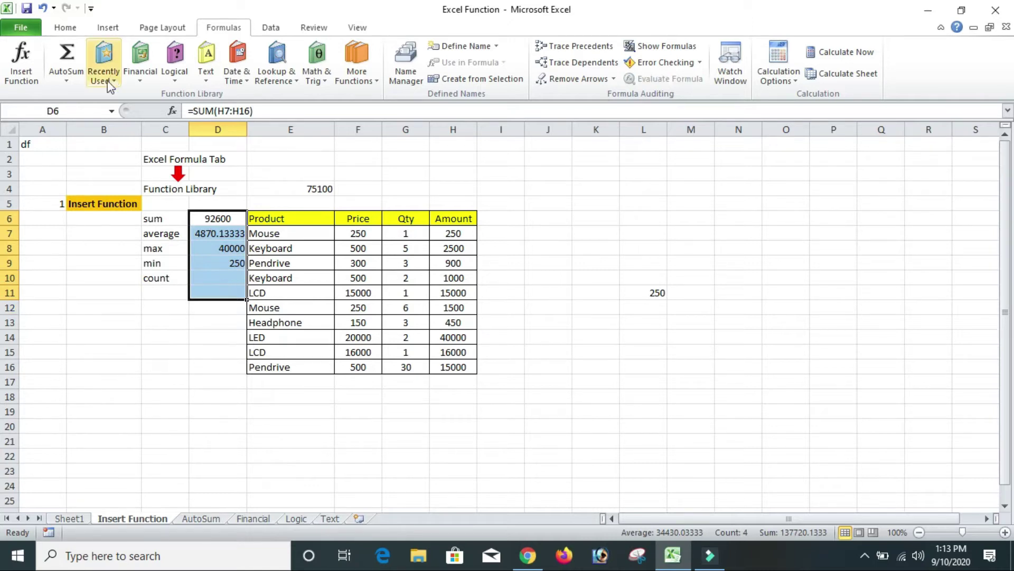
{"action": "left_click", "coordinate": [65, 27]}
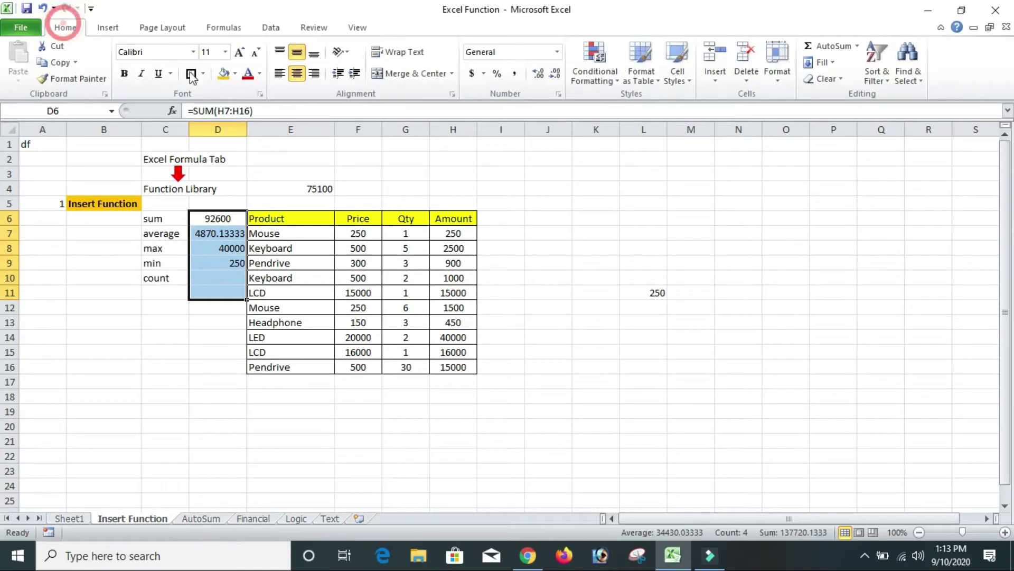
{"action": "left_click", "coordinate": [297, 73]}
{"action": "left_click", "coordinate": [237, 277]}
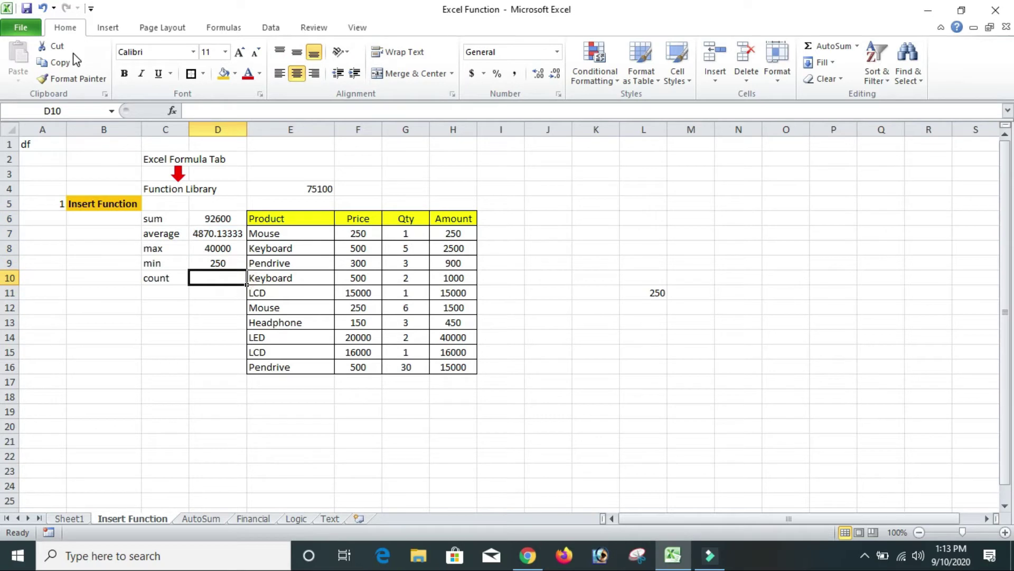
- Enter =COUNT(H7:H16) in D10 to count the ten Amount values
{"action": "left_click", "coordinate": [211, 32]}
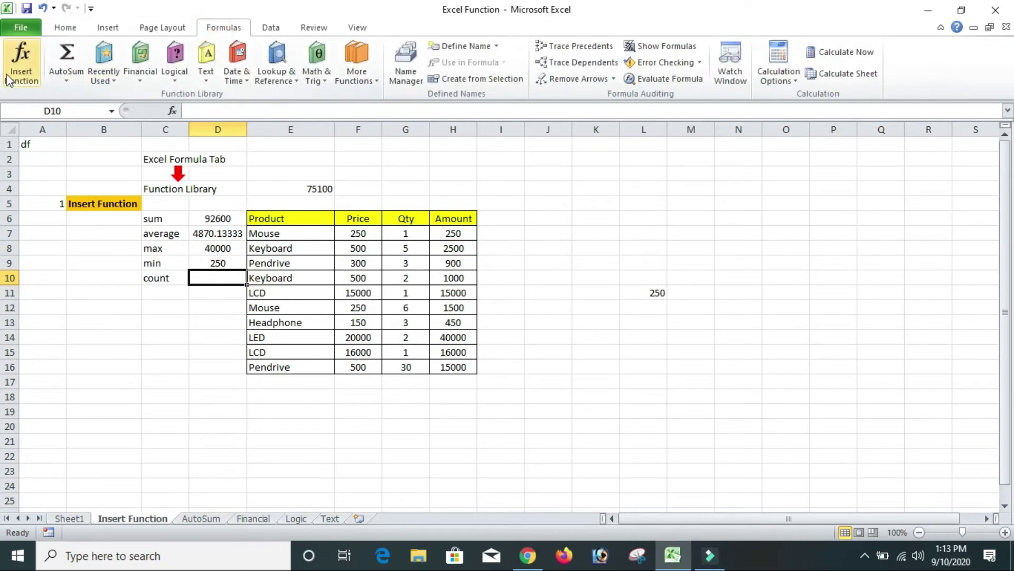
{"action": "type", "text": "="}
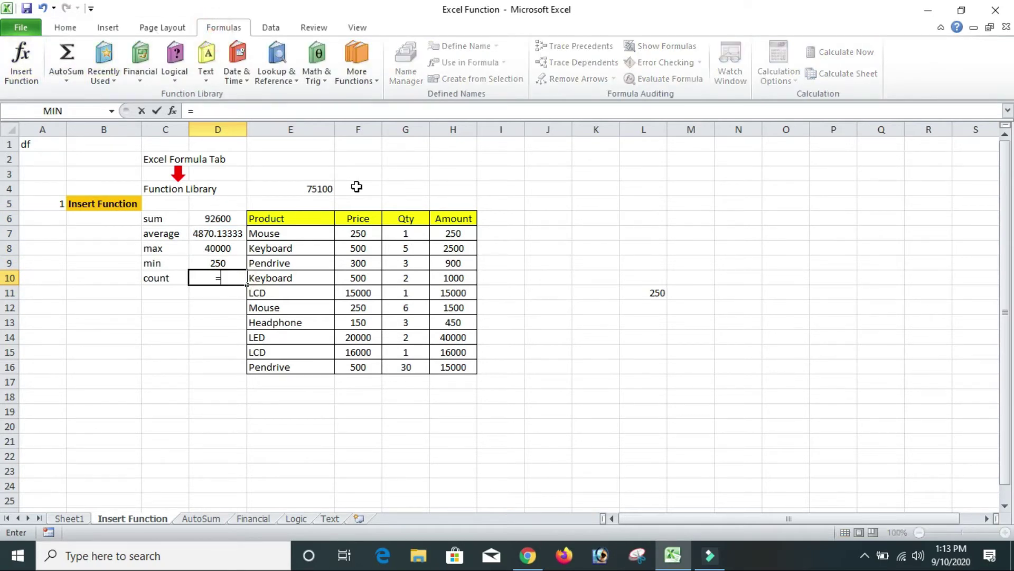
{"action": "type", "text": "COUNT("}
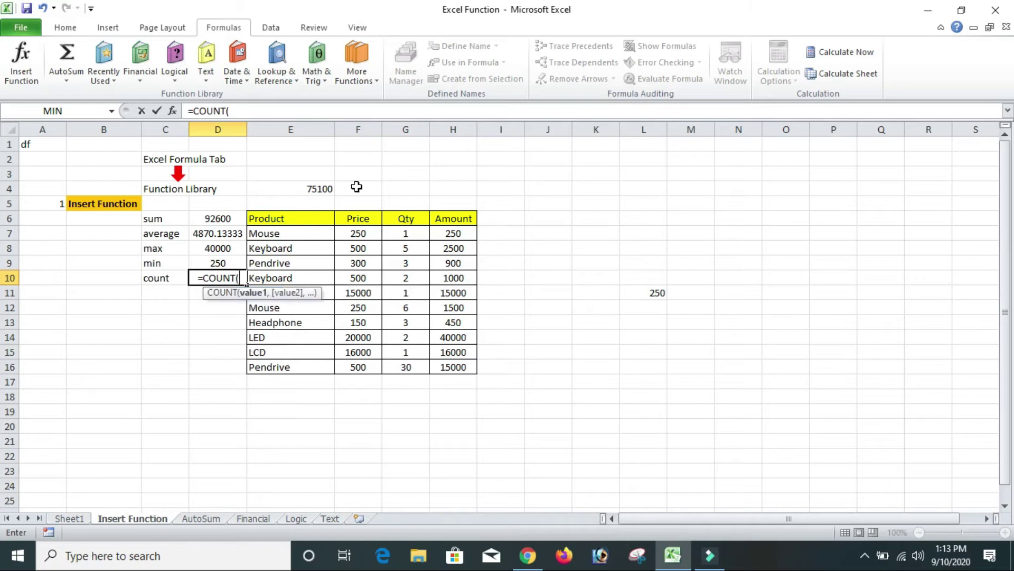
{"action": "left_click_drag", "start_coordinate": [456, 235], "coordinate": [457, 369]}
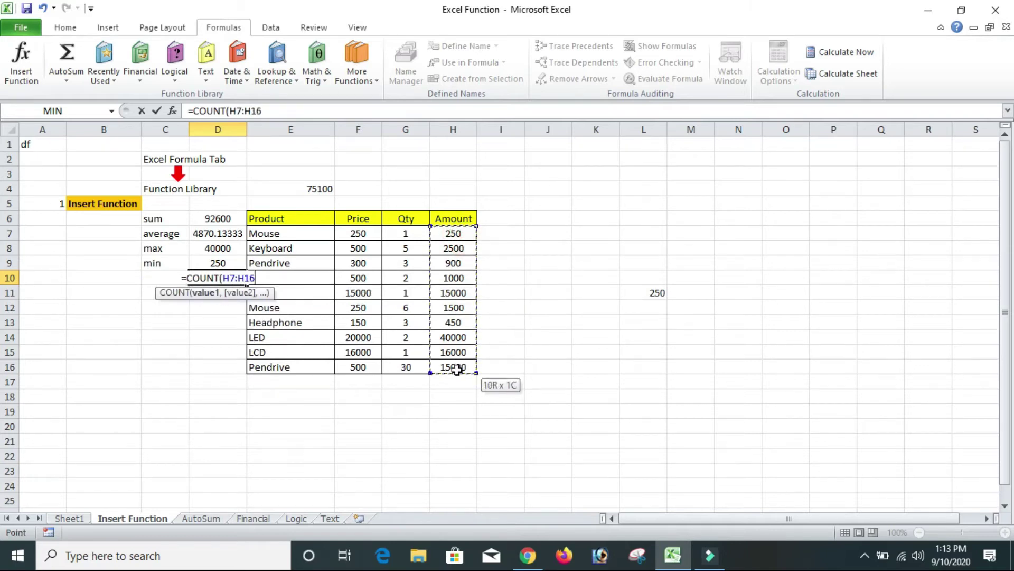
{"action": "type", "text": ")"}
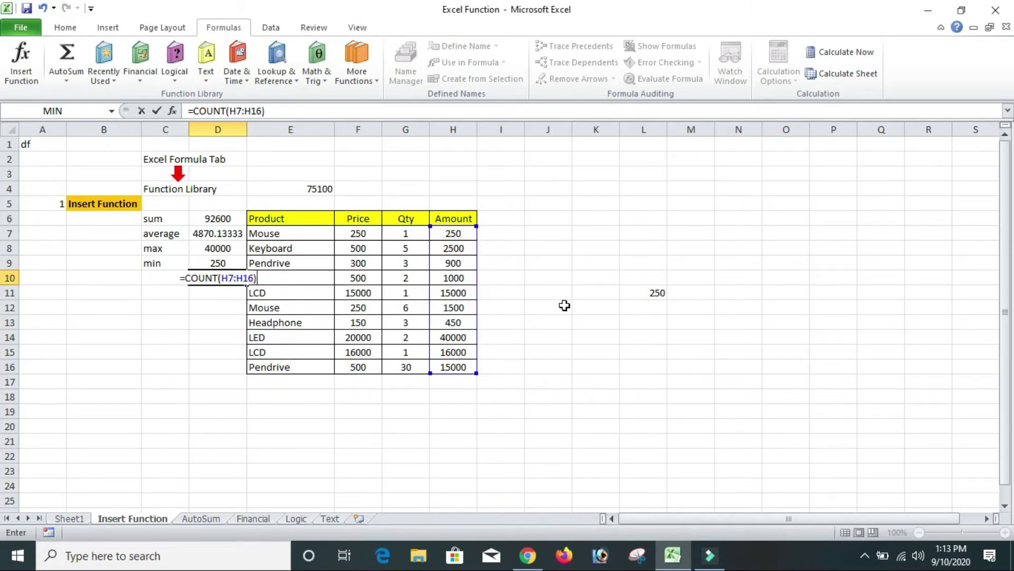
{"action": "key", "text": "Return"}
- Check the COUNT result in D10 against the Amount cells H7, H11 and the count label
{"action": "left_click", "coordinate": [181, 337]}
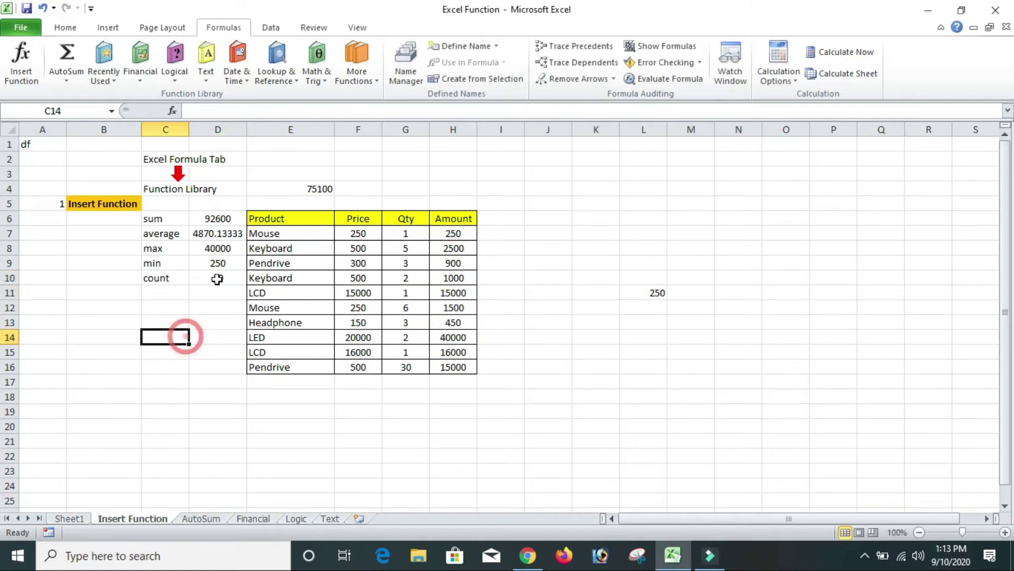
{"action": "left_click", "coordinate": [218, 278]}
{"action": "left_click", "coordinate": [448, 239]}
{"action": "left_click", "coordinate": [453, 292]}
{"action": "left_click", "coordinate": [219, 277]}
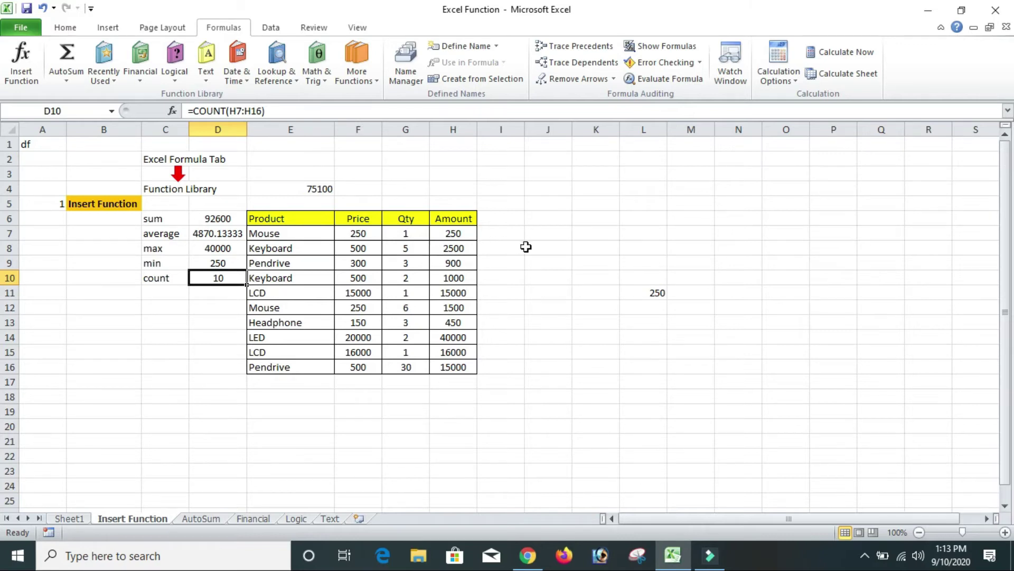
{"action": "left_click", "coordinate": [197, 306]}
{"action": "left_click", "coordinate": [166, 277]}
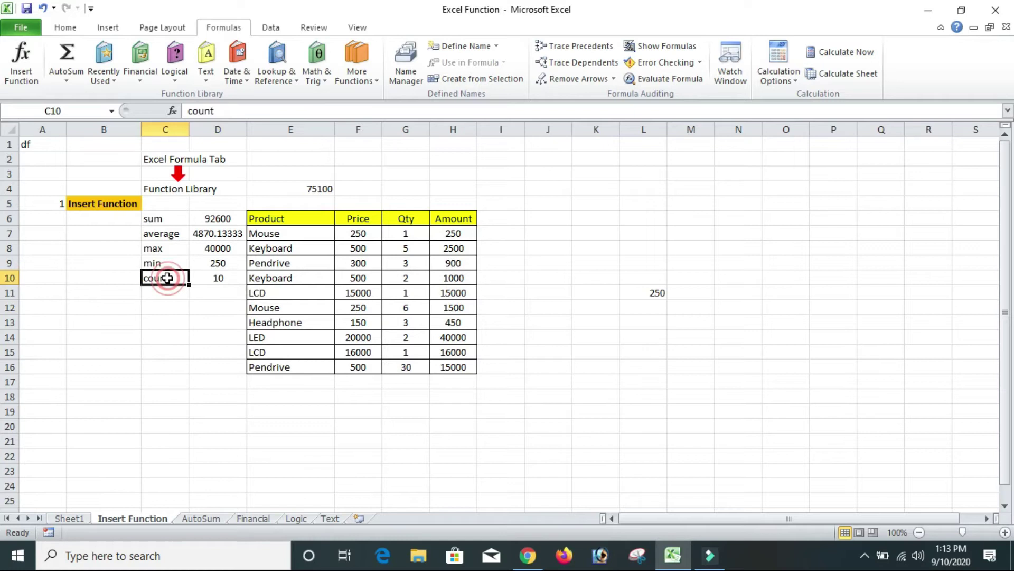
{"action": "left_click", "coordinate": [209, 272]}
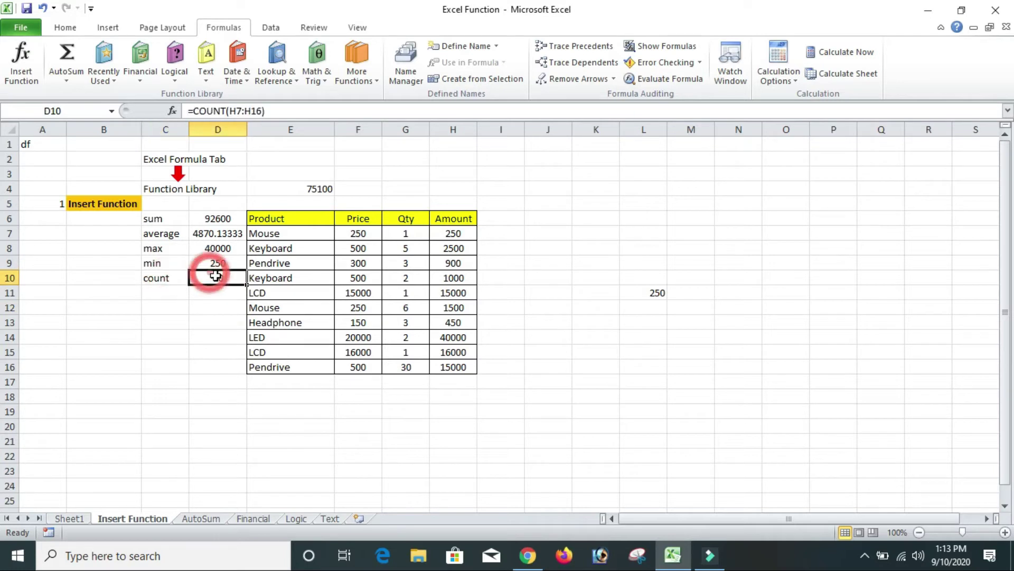
{"action": "left_click", "coordinate": [165, 278]}
{"action": "left_click_drag", "start_coordinate": [464, 235], "coordinate": [453, 325]}
{"action": "left_click", "coordinate": [511, 307]}
{"action": "left_click", "coordinate": [457, 234]}
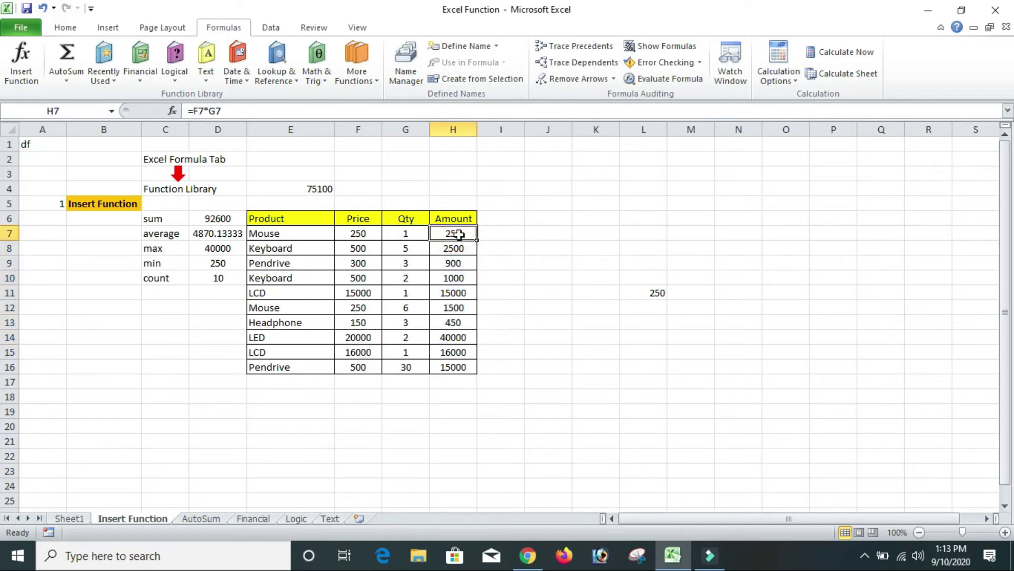
{"action": "type", "text": "SA"}
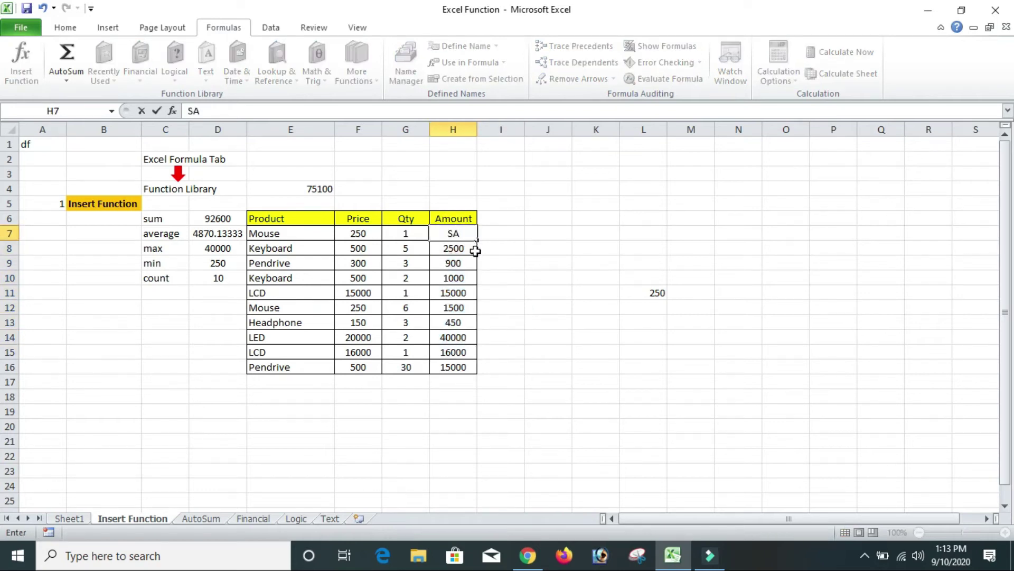
{"action": "key", "text": "Return"}
{"action": "left_click", "coordinate": [262, 277]}
{"action": "left_click", "coordinate": [218, 264]}
{"action": "key", "text": "ctrl+z"}
{"action": "left_click", "coordinate": [505, 278]}
{"action": "left_click_drag", "start_coordinate": [459, 232], "coordinate": [458, 366]}
{"action": "left_click", "coordinate": [515, 304]}
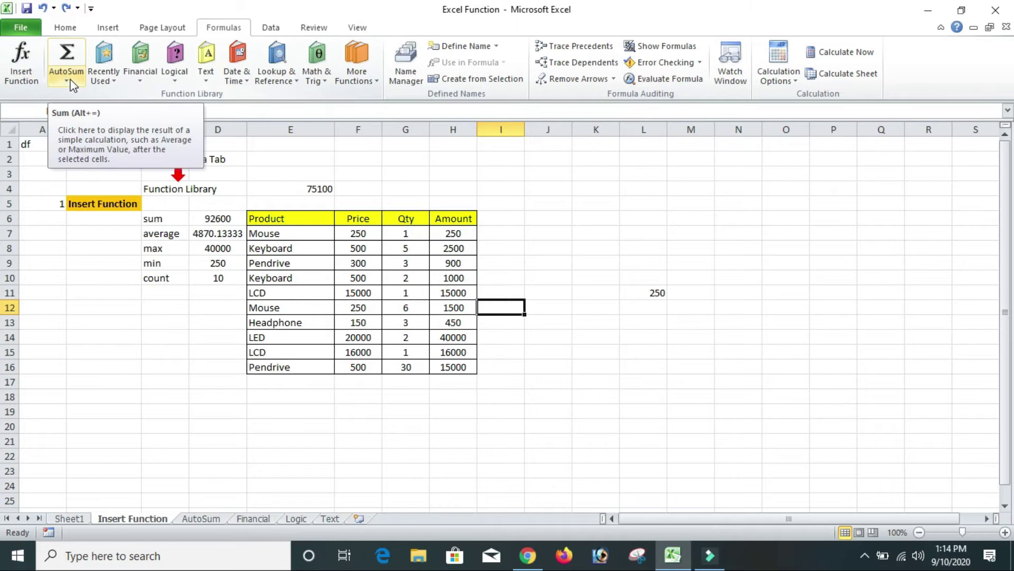
- On the AutoSum sheet, AutoSum the Salary Package values H4:H9 into D3
{"action": "left_click", "coordinate": [202, 518]}
{"action": "left_click", "coordinate": [642, 369]}
{"action": "left_click", "coordinate": [543, 325]}
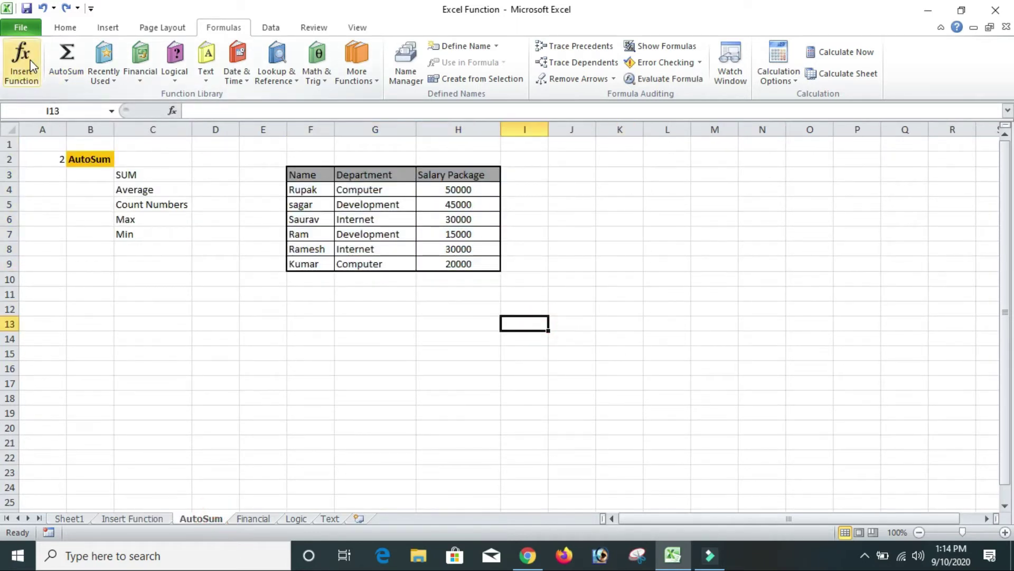
{"action": "left_click", "coordinate": [319, 294]}
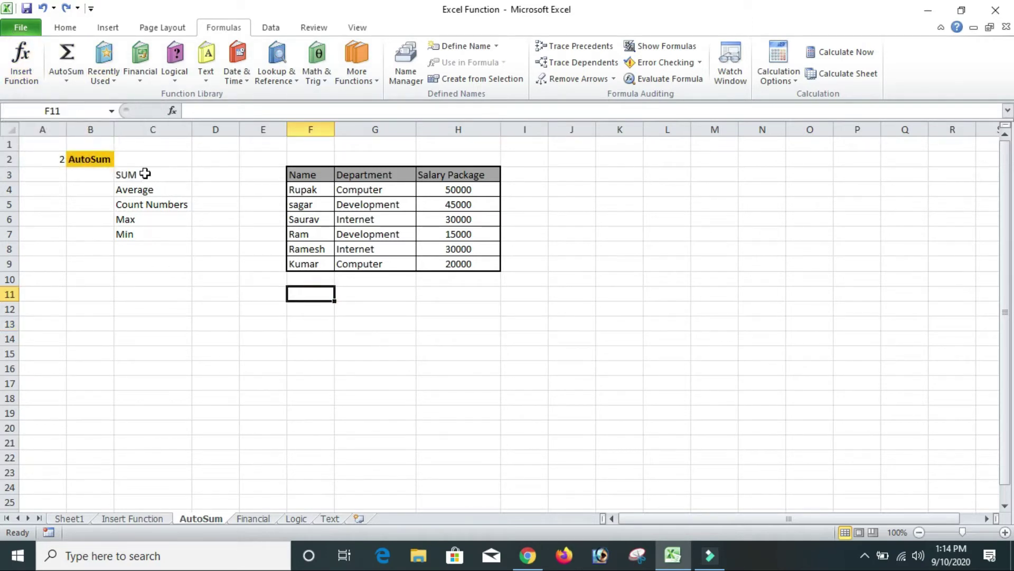
{"action": "left_click", "coordinate": [207, 173]}
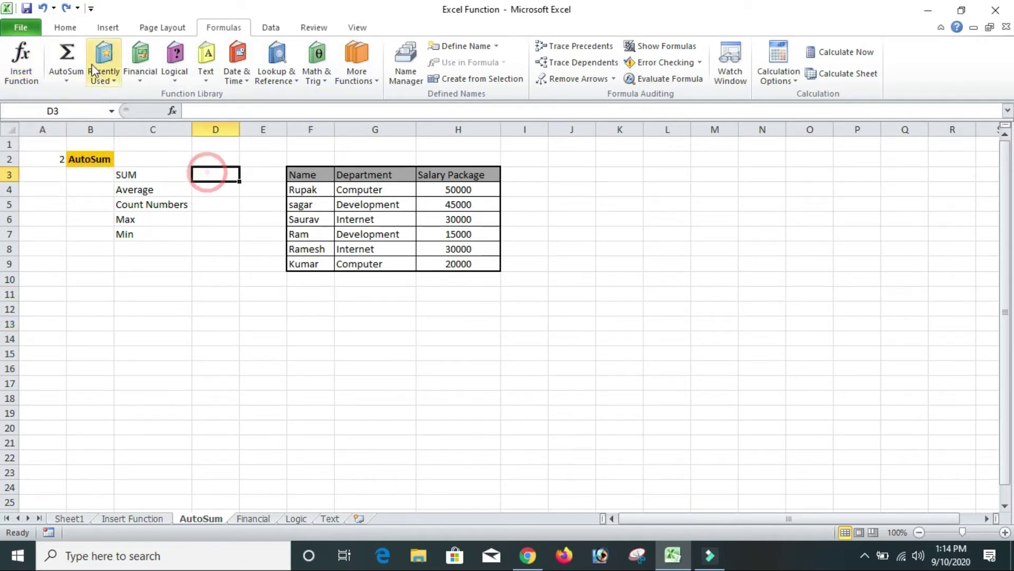
{"action": "left_click", "coordinate": [64, 53]}
{"action": "left_click_drag", "start_coordinate": [469, 189], "coordinate": [478, 265]}
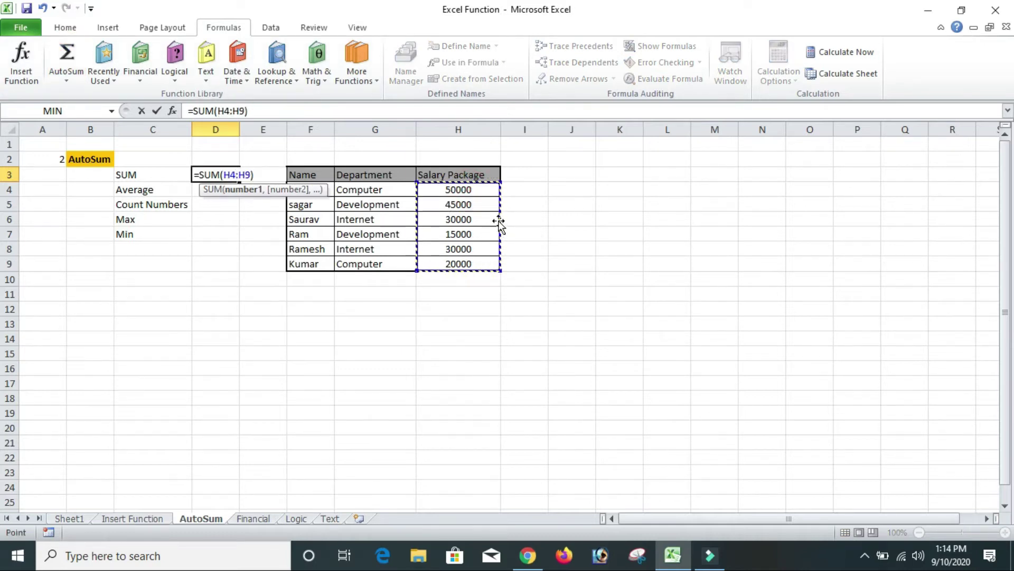
{"action": "key", "text": "Return"}
- Retype =SUM(H4:H9) in D3, accept Excel's formula correction, and recheck the cell
{"action": "left_click", "coordinate": [314, 276]}
{"action": "left_click", "coordinate": [231, 172]}
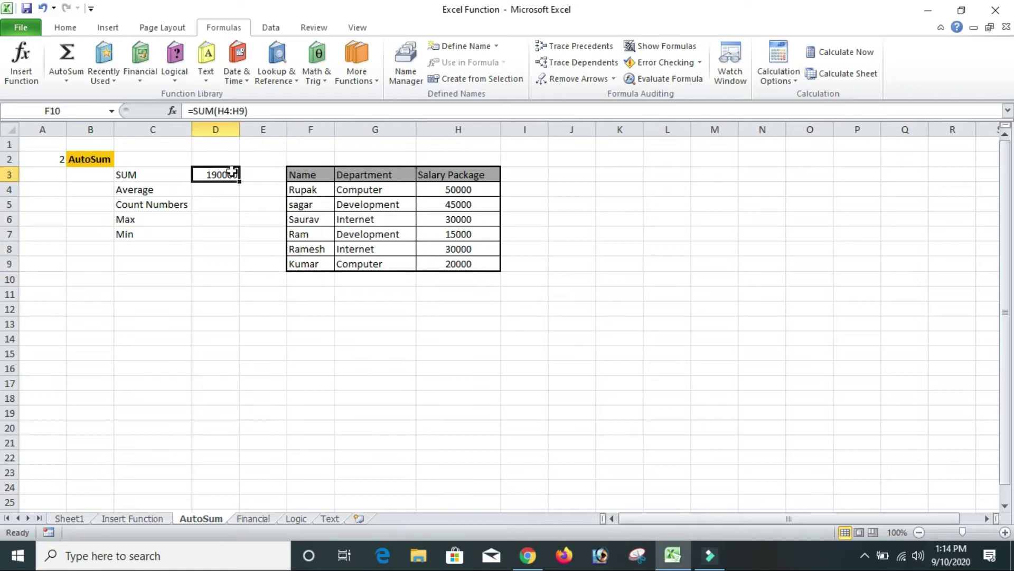
{"action": "type", "text": "="}
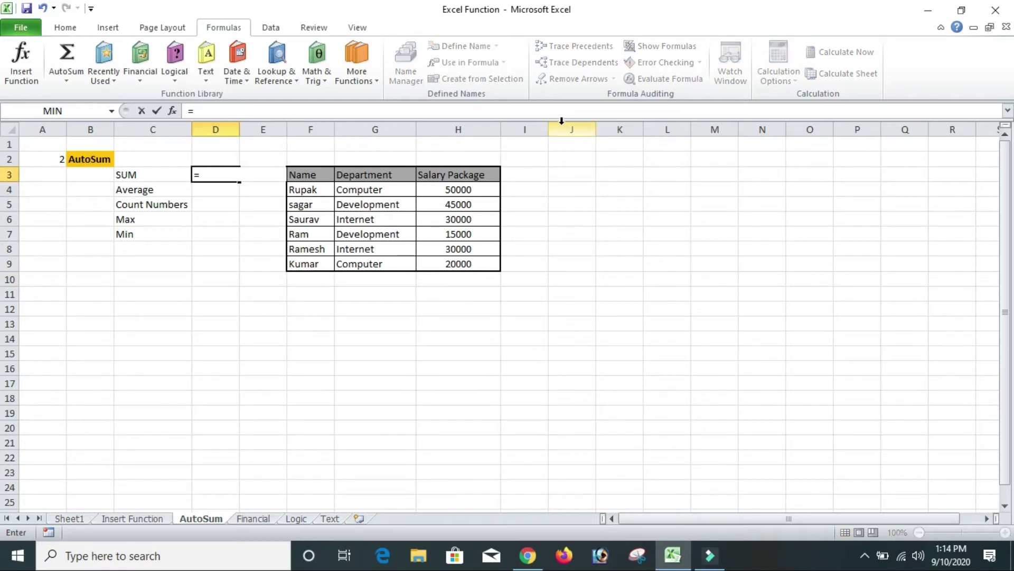
{"action": "type", "text": "=SUM("}
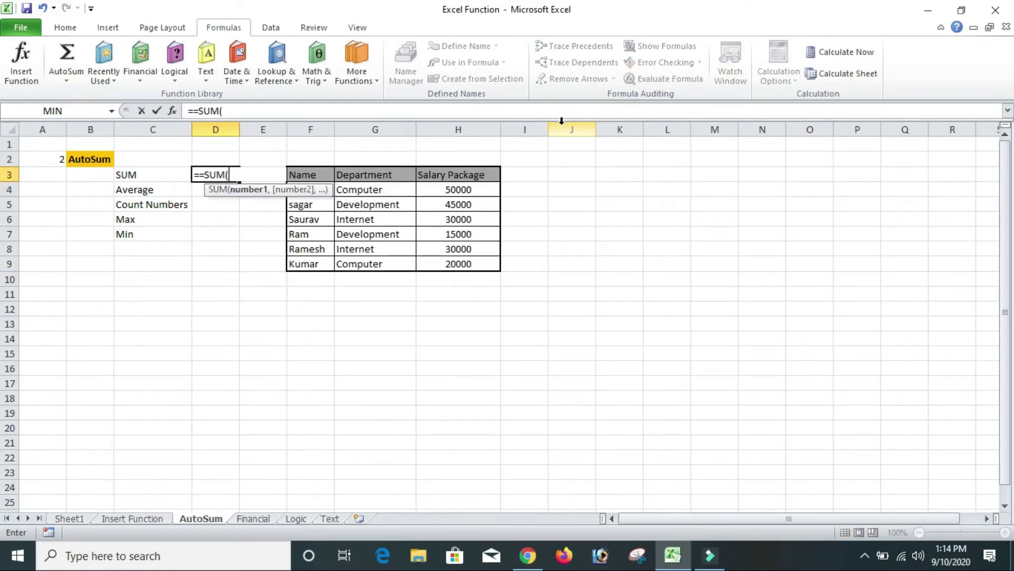
{"action": "left_click_drag", "start_coordinate": [460, 190], "coordinate": [459, 264]}
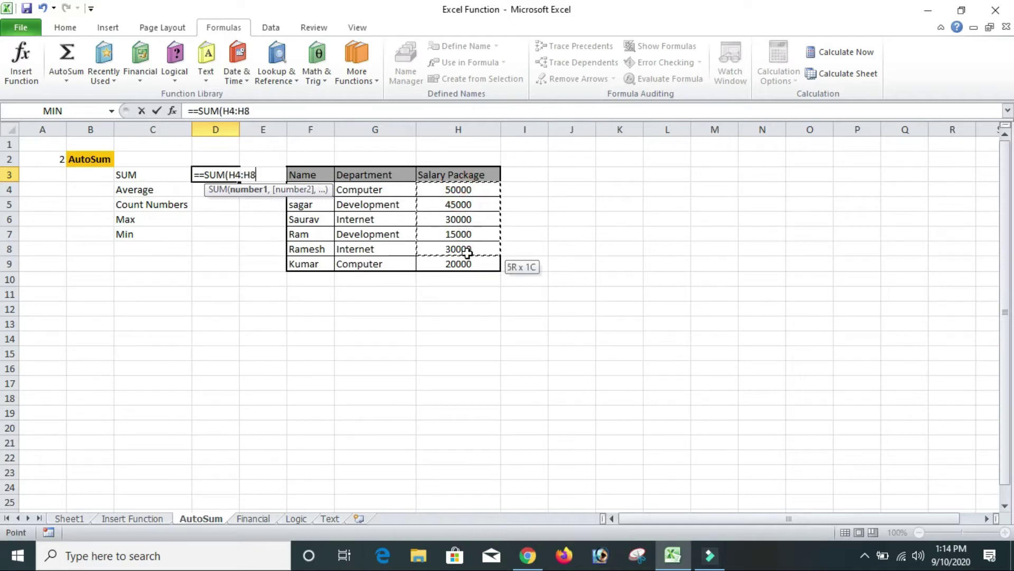
{"action": "type", "text": ")"}
{"action": "key", "text": "Return"}
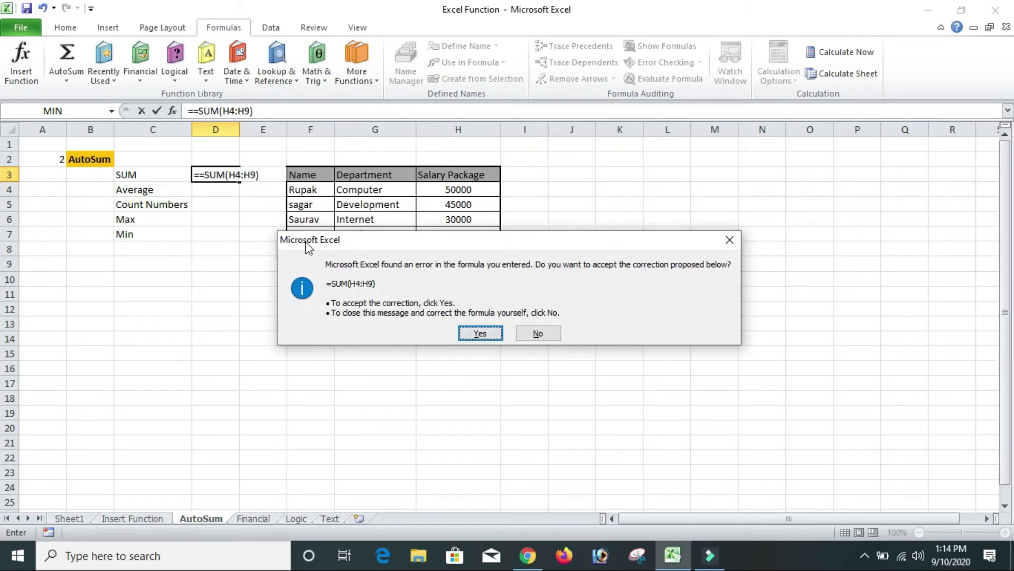
{"action": "left_click", "coordinate": [478, 333]}
{"action": "left_click", "coordinate": [349, 337]}
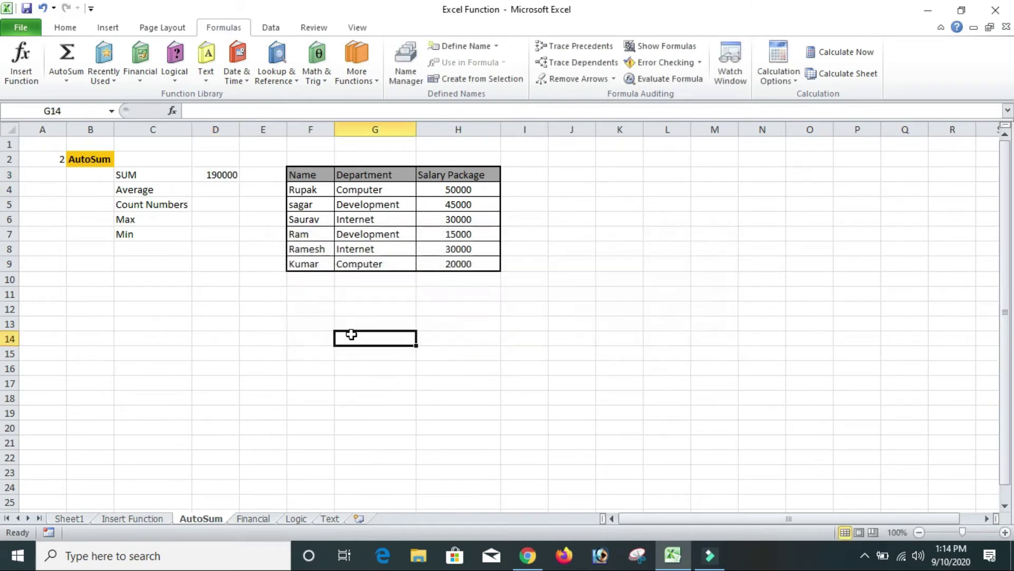
{"action": "left_click", "coordinate": [221, 174]}
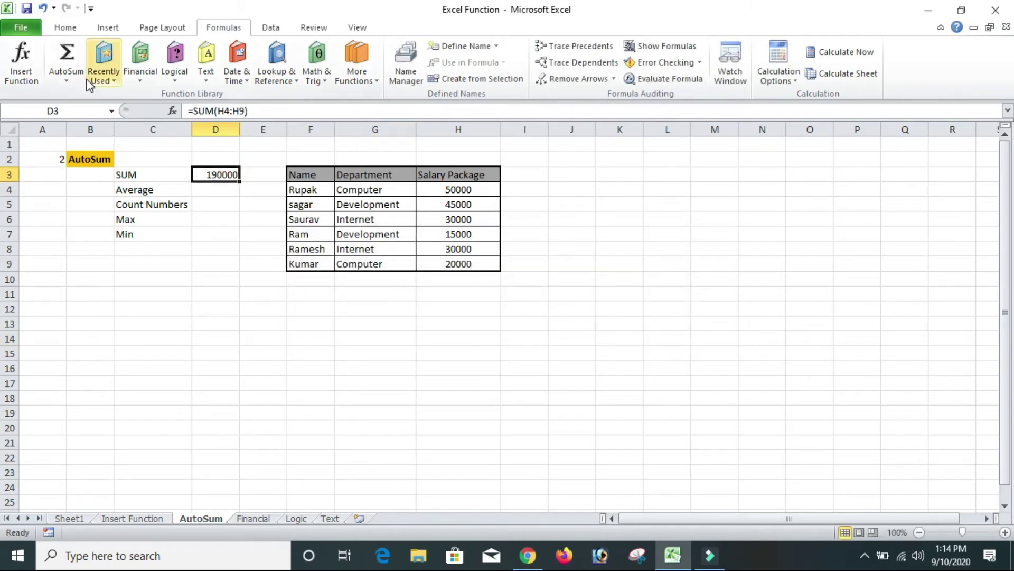
- Put the average of salaries H4:H9 in D4 with AutoSum Average, giving 31666.67
{"action": "left_click", "coordinate": [64, 82]}
{"action": "left_click", "coordinate": [185, 263]}
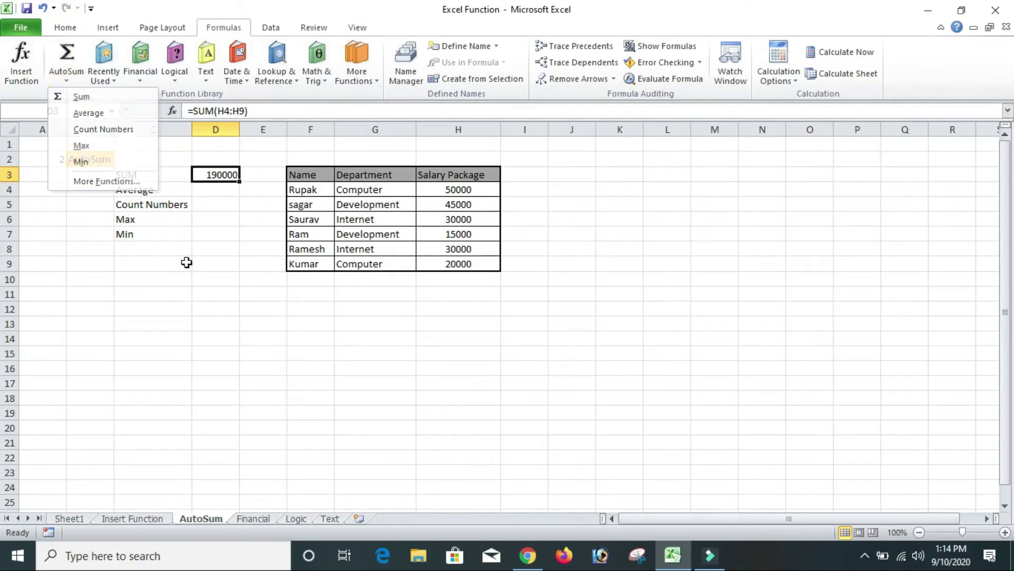
{"action": "left_click", "coordinate": [206, 189]}
{"action": "left_click", "coordinate": [66, 80]}
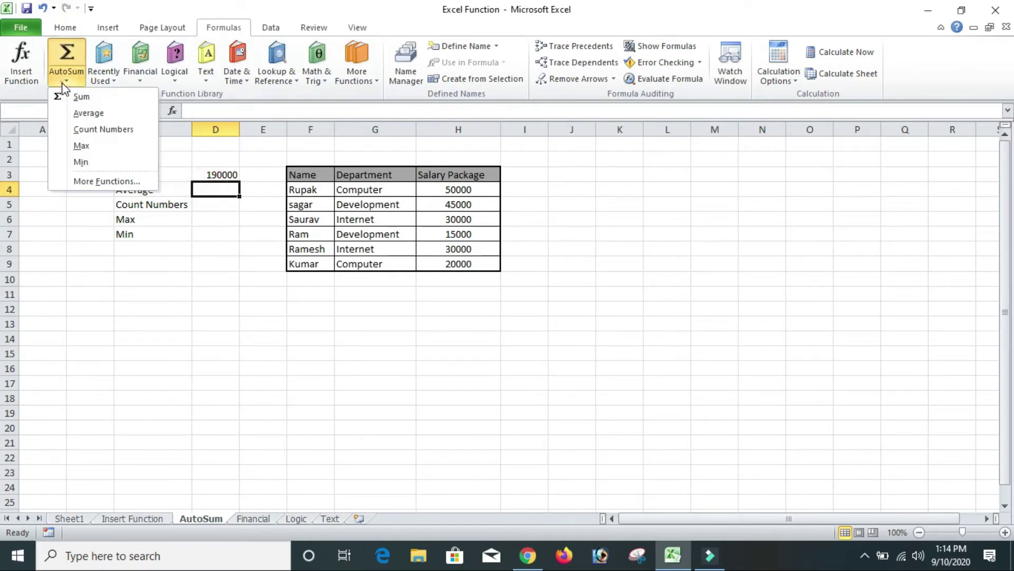
{"action": "left_click", "coordinate": [89, 113]}
{"action": "left_click_drag", "start_coordinate": [458, 192], "coordinate": [469, 269]}
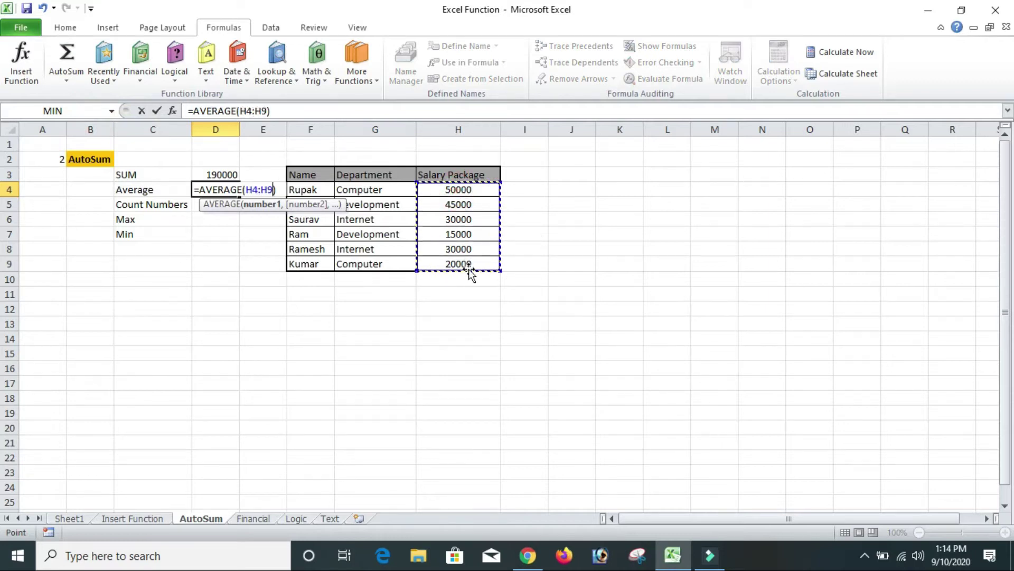
{"action": "key", "text": "Return"}
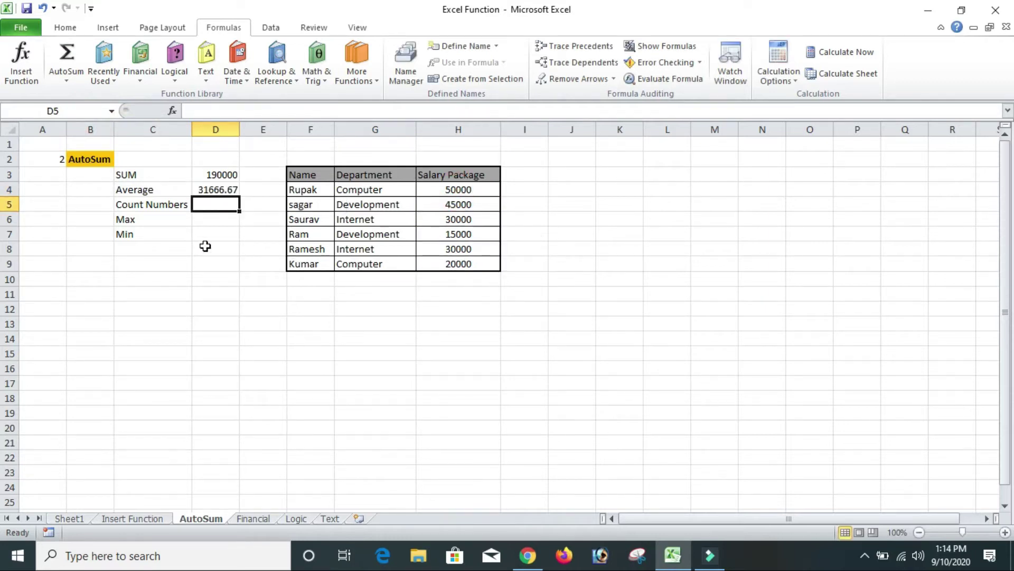
- Count the salaries H4:H9 in D5 with AutoSum Count Numbers, giving 6
{"action": "left_click", "coordinate": [63, 77]}
{"action": "left_click", "coordinate": [115, 135]}
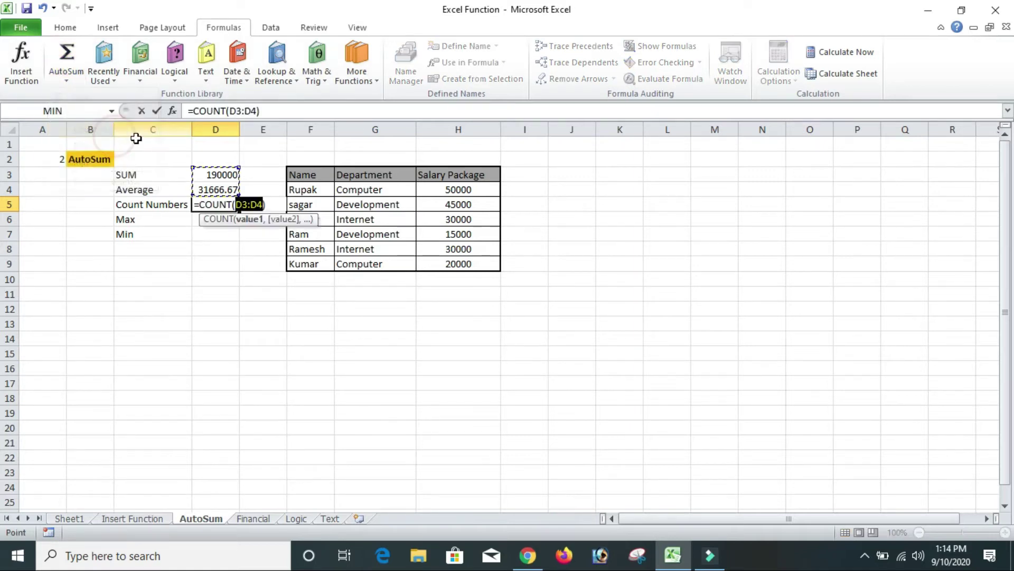
{"action": "left_click_drag", "start_coordinate": [459, 192], "coordinate": [461, 266]}
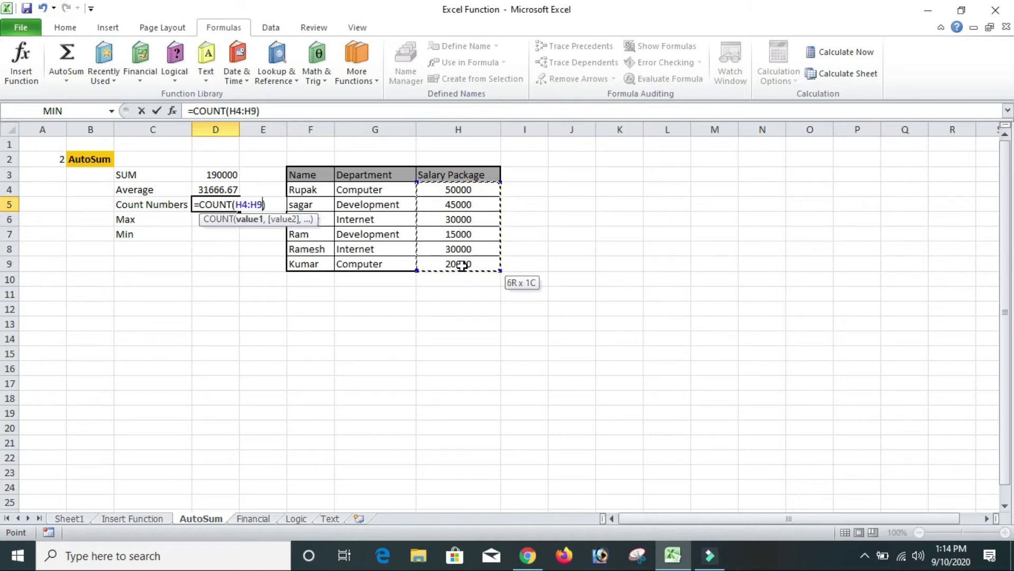
{"action": "left_click_drag", "start_coordinate": [464, 266], "coordinate": [464, 266]}
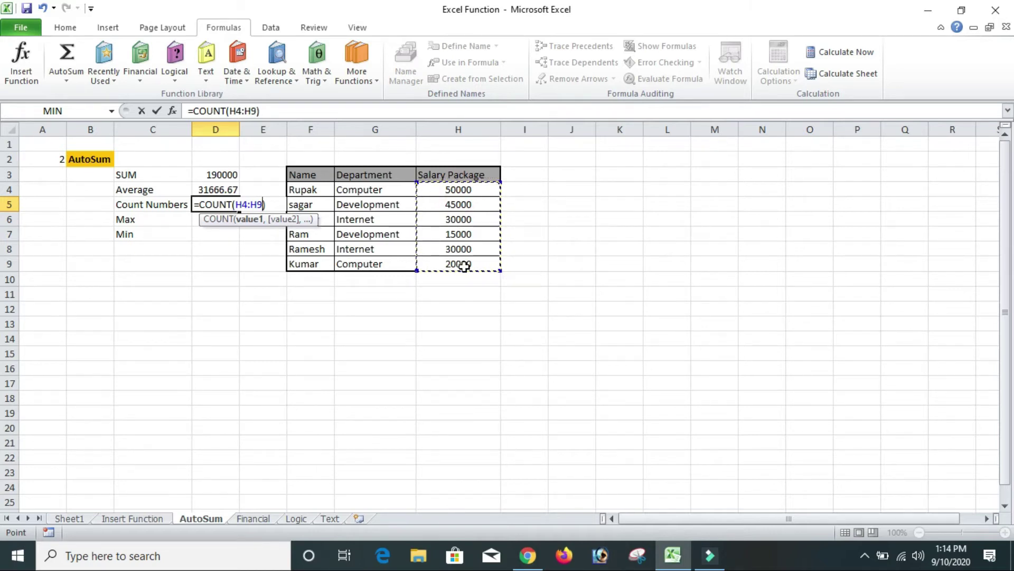
{"action": "key", "text": "Return"}
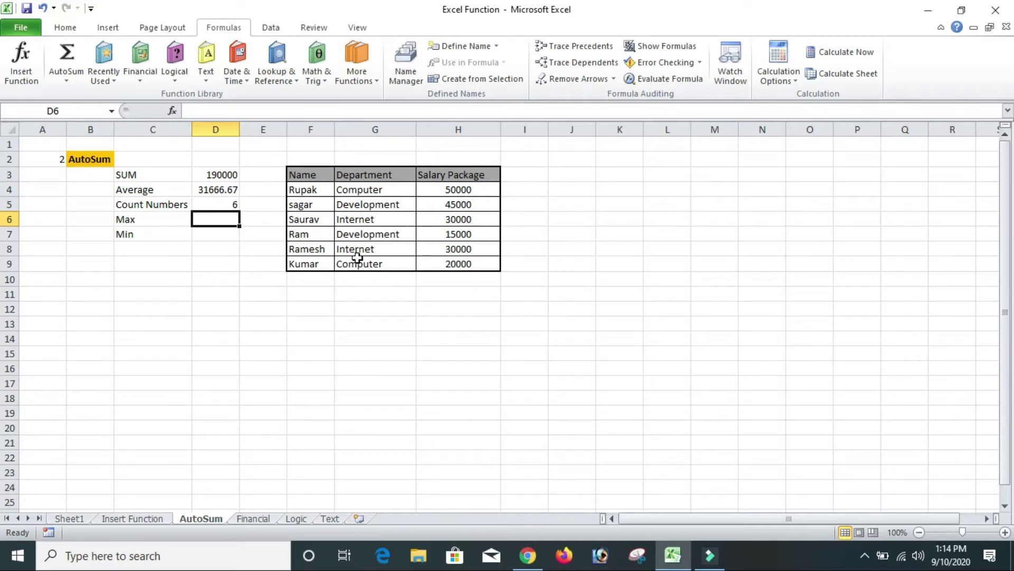
- Show the highest salary in H4:H9 in D6 with AutoSum Max, giving 50000
{"action": "left_click", "coordinate": [68, 81]}
{"action": "left_click", "coordinate": [88, 143]}
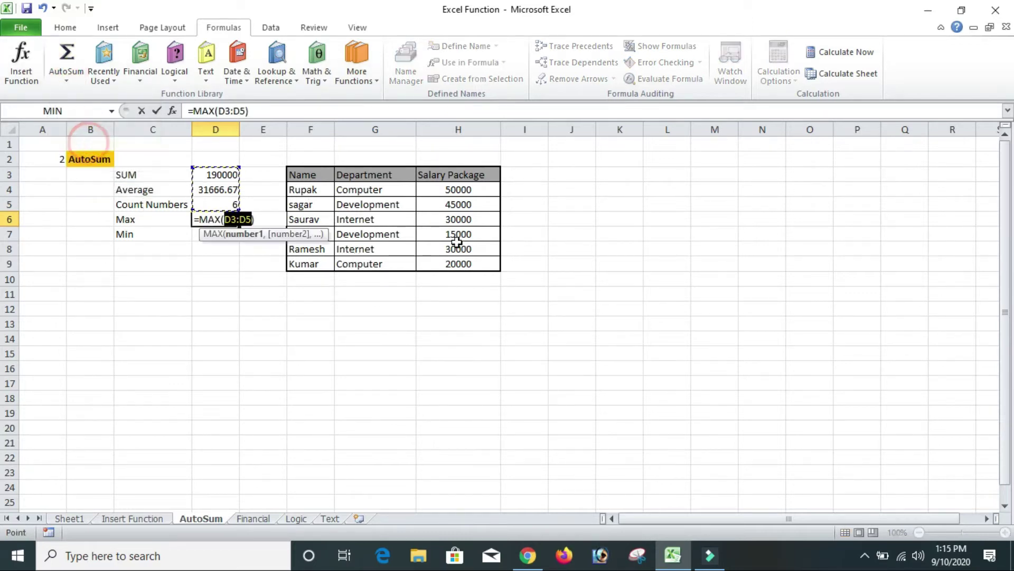
{"action": "left_click_drag", "start_coordinate": [475, 191], "coordinate": [481, 263]}
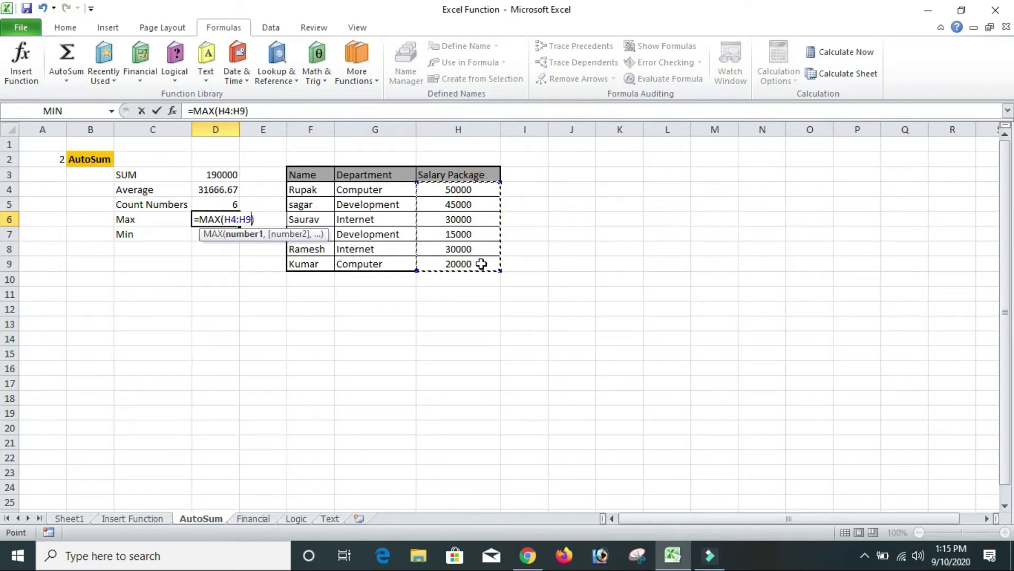
{"action": "key", "text": "Return"}
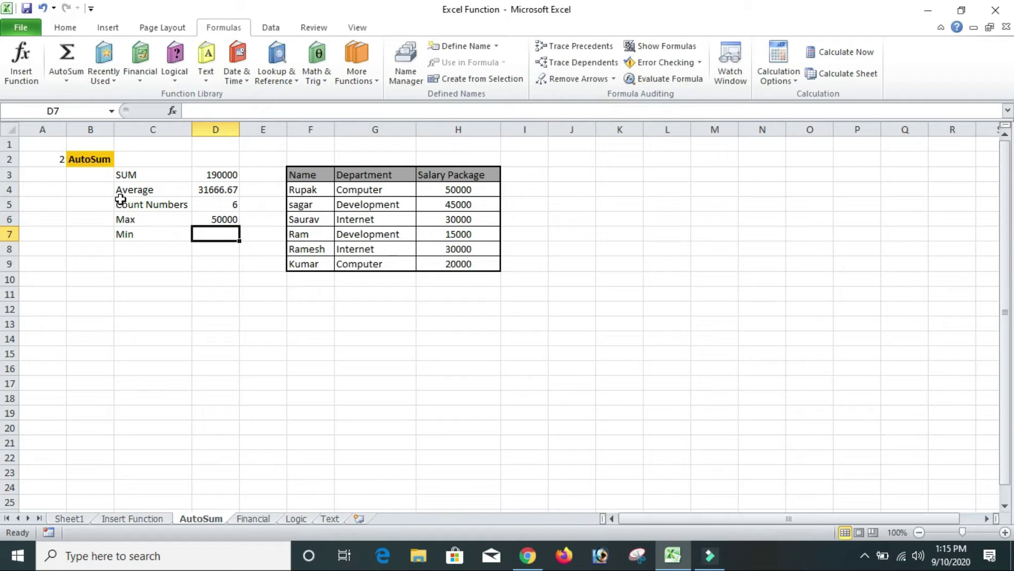
- Show the lowest salary in H4:H9 in D7 with AutoSum Min, giving 15000
{"action": "left_click", "coordinate": [66, 79]}
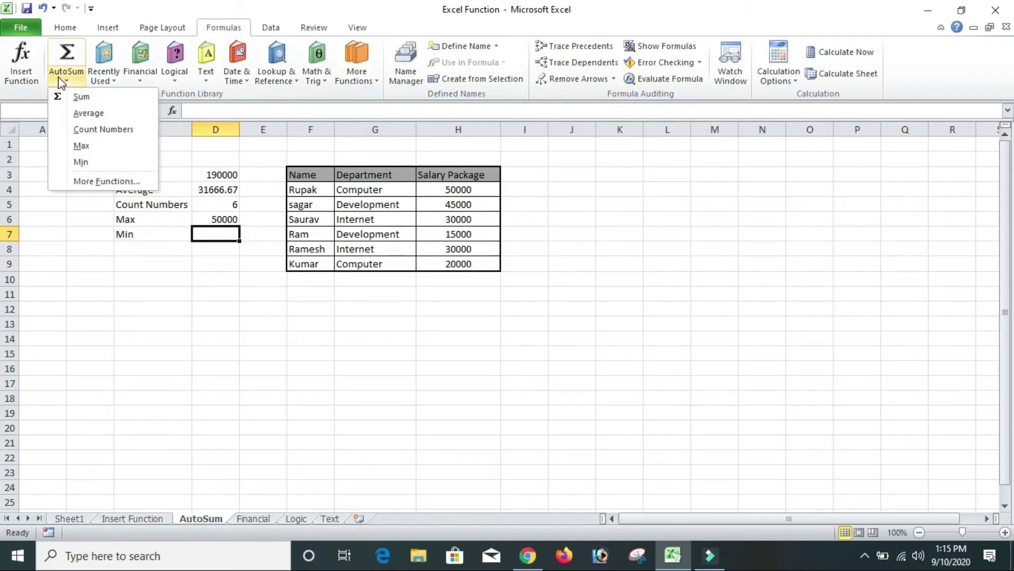
{"action": "left_click", "coordinate": [91, 167]}
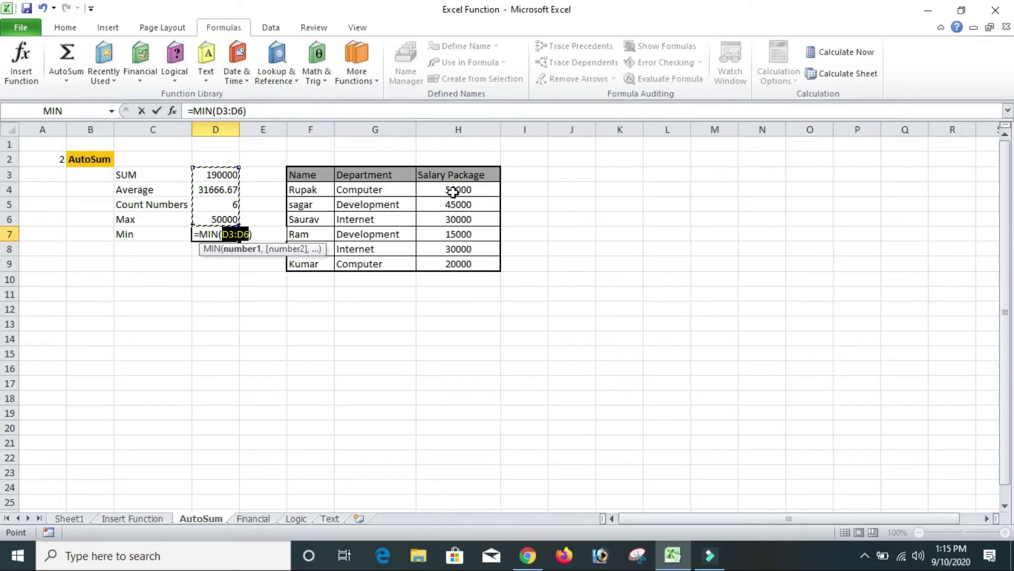
{"action": "left_click_drag", "start_coordinate": [451, 189], "coordinate": [448, 256]}
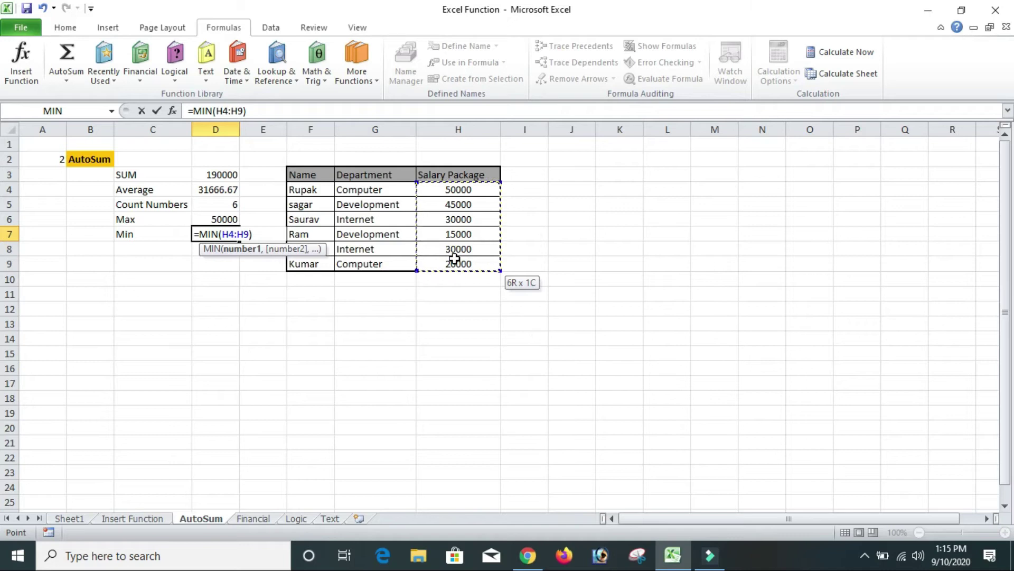
{"action": "key", "text": "Return"}
{"action": "left_click", "coordinate": [259, 291]}
{"action": "left_click", "coordinate": [231, 234]}
{"action": "left_click", "coordinate": [227, 290]}
- Centre-align the five salary results in D3:D7
{"action": "left_click_drag", "start_coordinate": [227, 175], "coordinate": [214, 233]}
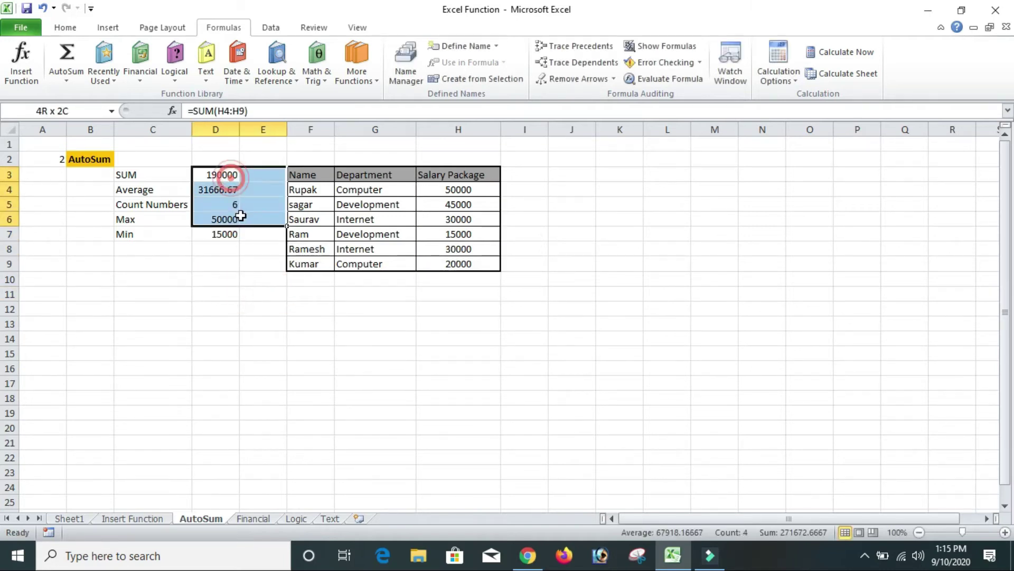
{"action": "left_click", "coordinate": [65, 27]}
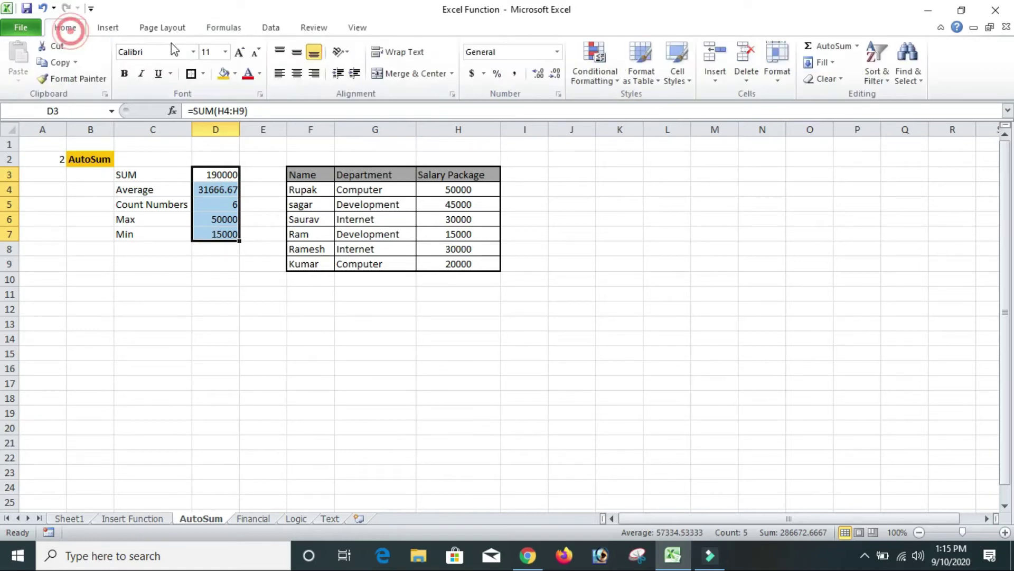
{"action": "left_click", "coordinate": [297, 73]}
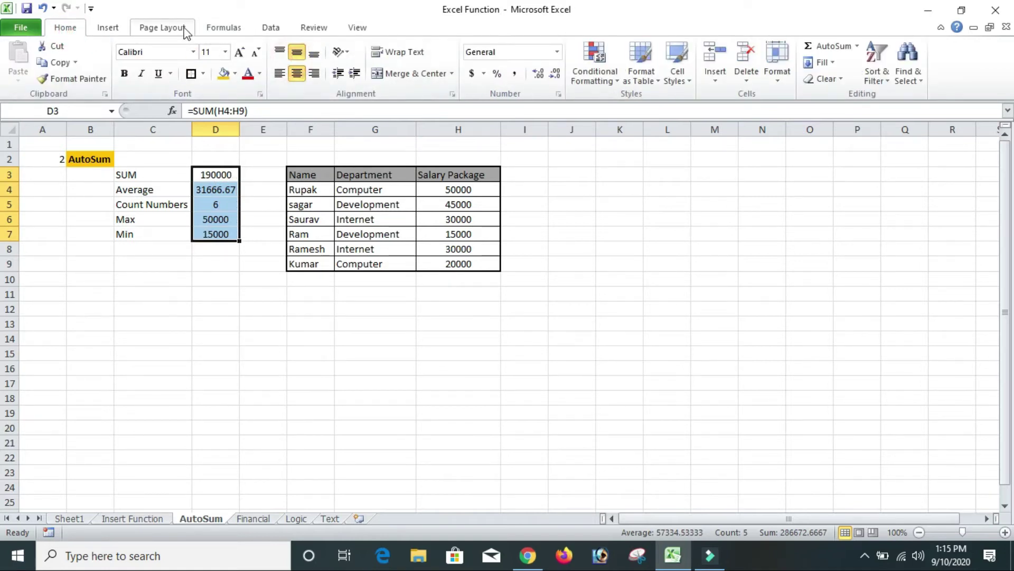
- Back on the Formulas tab, recheck the average formula in D4
{"action": "left_click", "coordinate": [210, 27]}
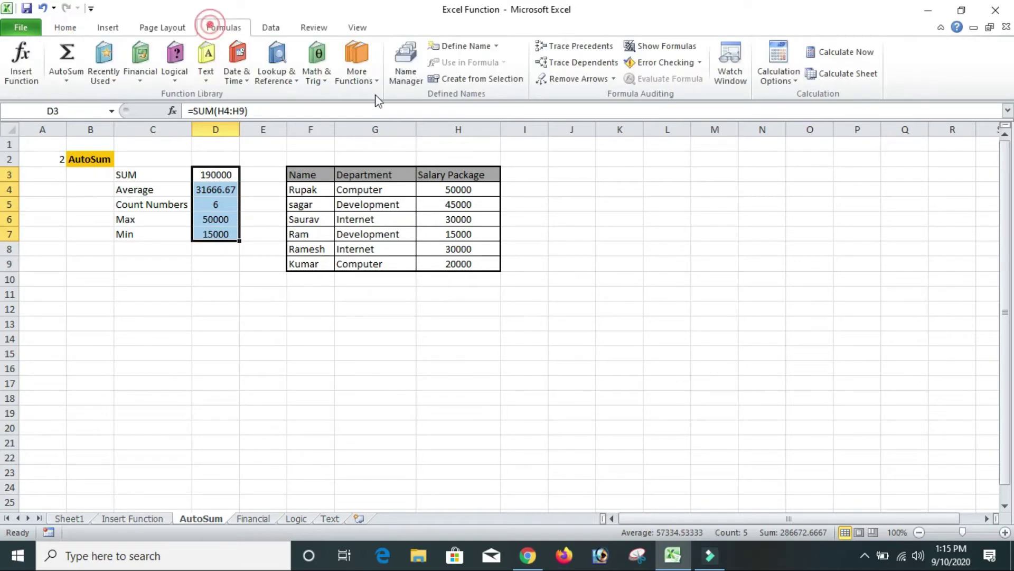
{"action": "left_click", "coordinate": [68, 84]}
{"action": "left_click", "coordinate": [194, 254]}
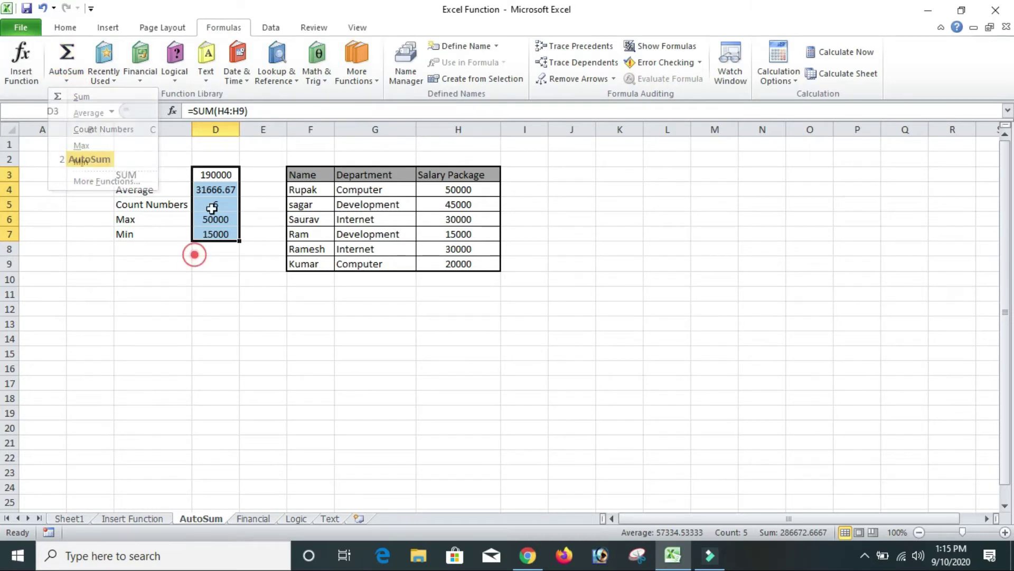
{"action": "left_click", "coordinate": [216, 189]}
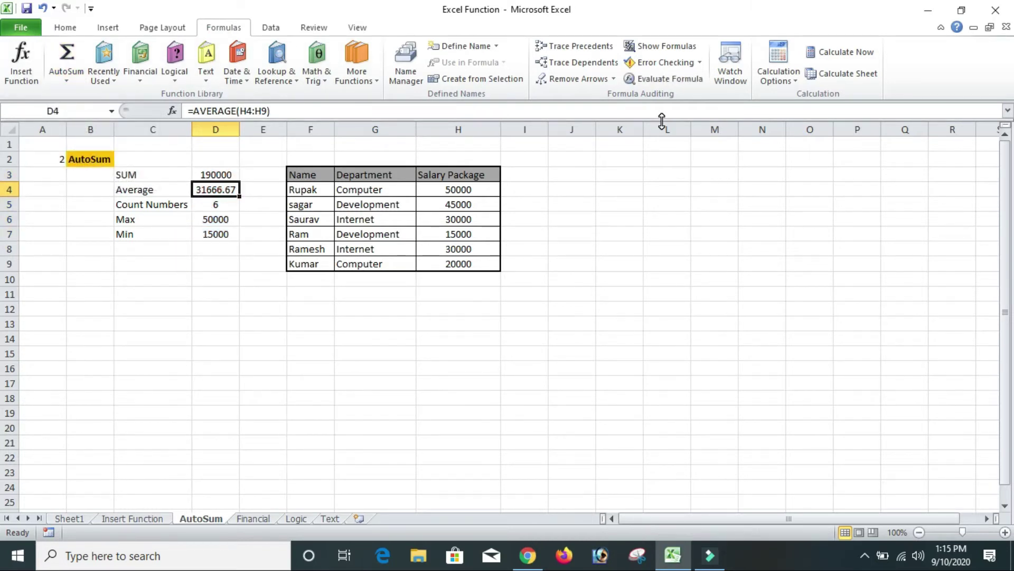
{"action": "type", "text": "="}
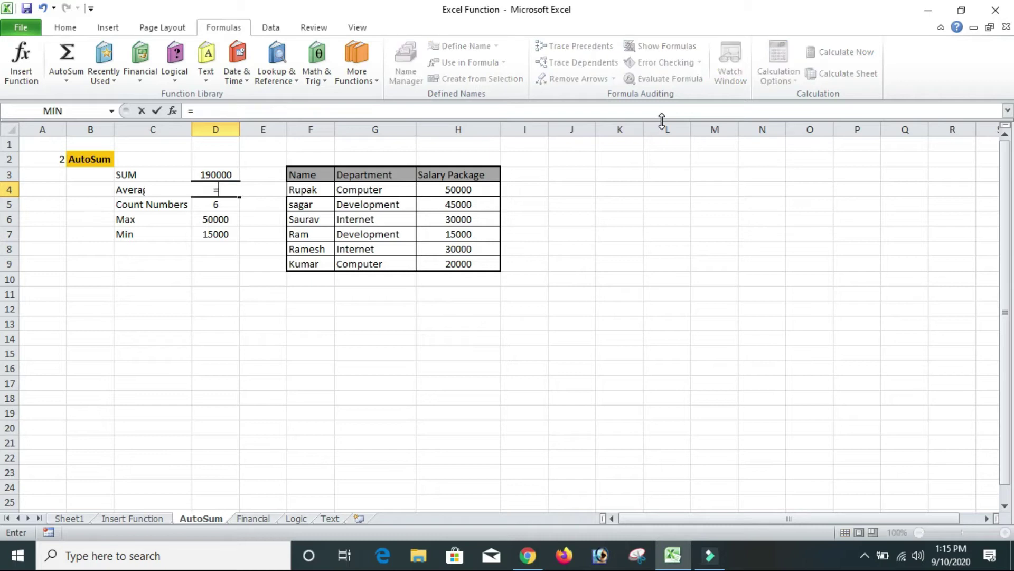
{"action": "type", "text": "AVER"}
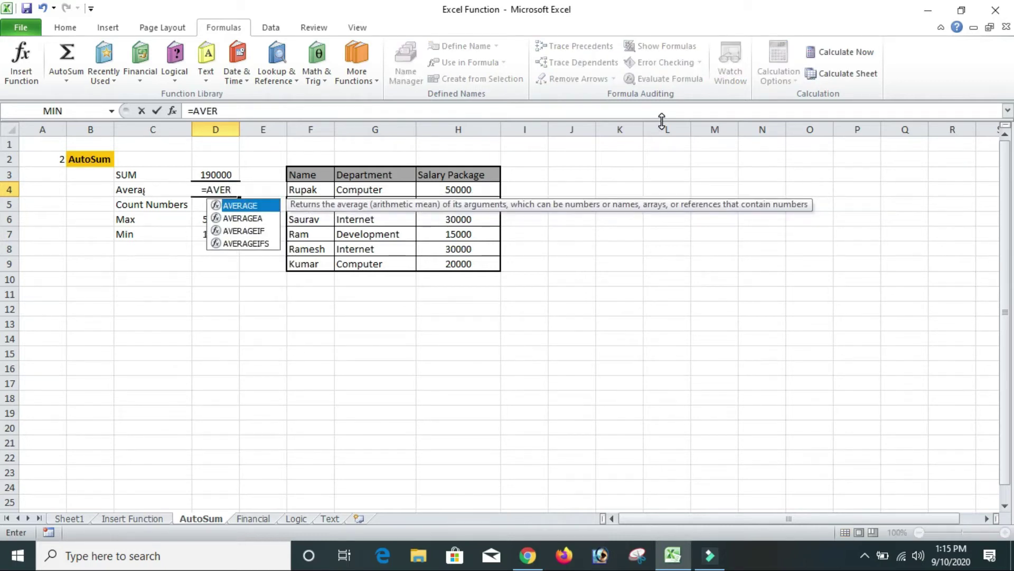
{"action": "double_click", "coordinate": [246, 206]}
{"action": "left_click_drag", "start_coordinate": [466, 190], "coordinate": [472, 258]}
{"action": "type", "text": ")"}
{"action": "key", "text": "Return"}
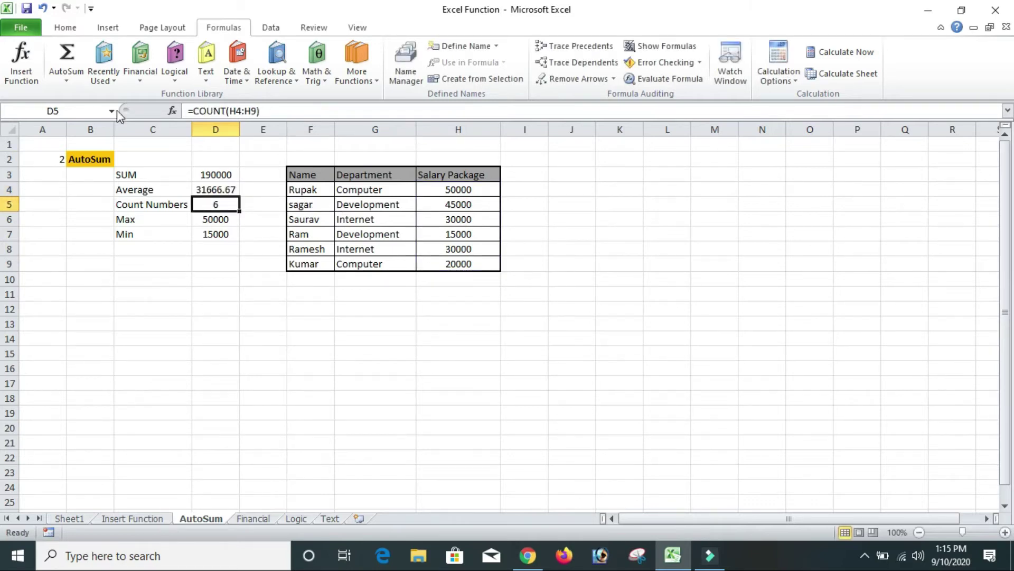
{"action": "left_click", "coordinate": [56, 80]}
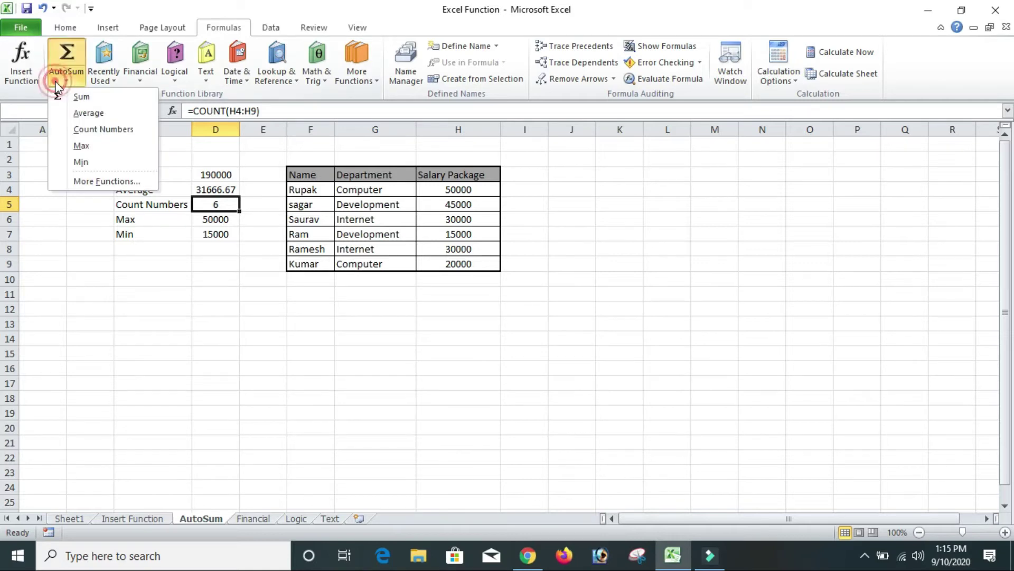
{"action": "left_click", "coordinate": [215, 293]}
{"action": "left_click", "coordinate": [214, 293]}
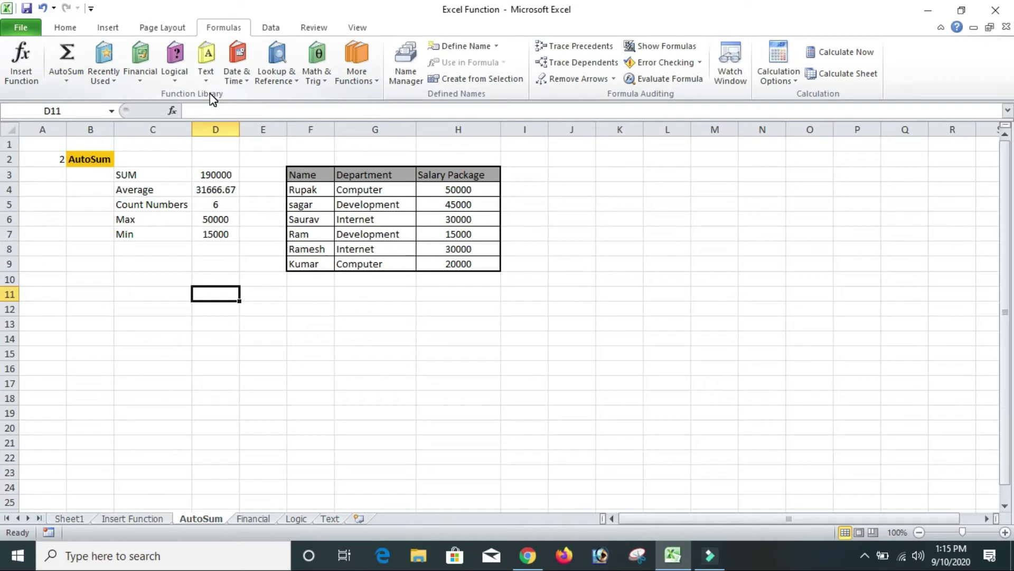
{"action": "left_click", "coordinate": [116, 82]}
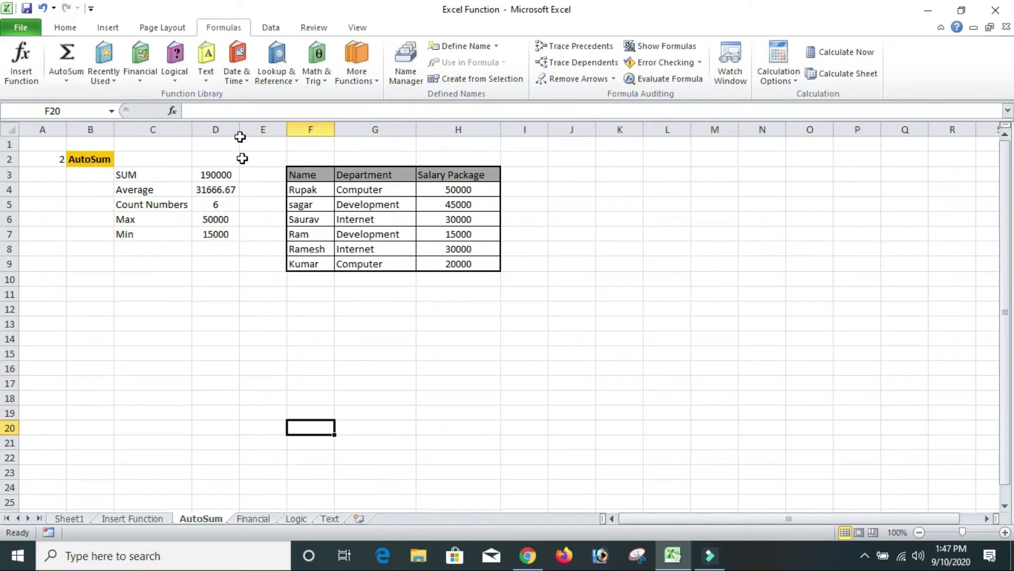
{"action": "left_click", "coordinate": [141, 74]}
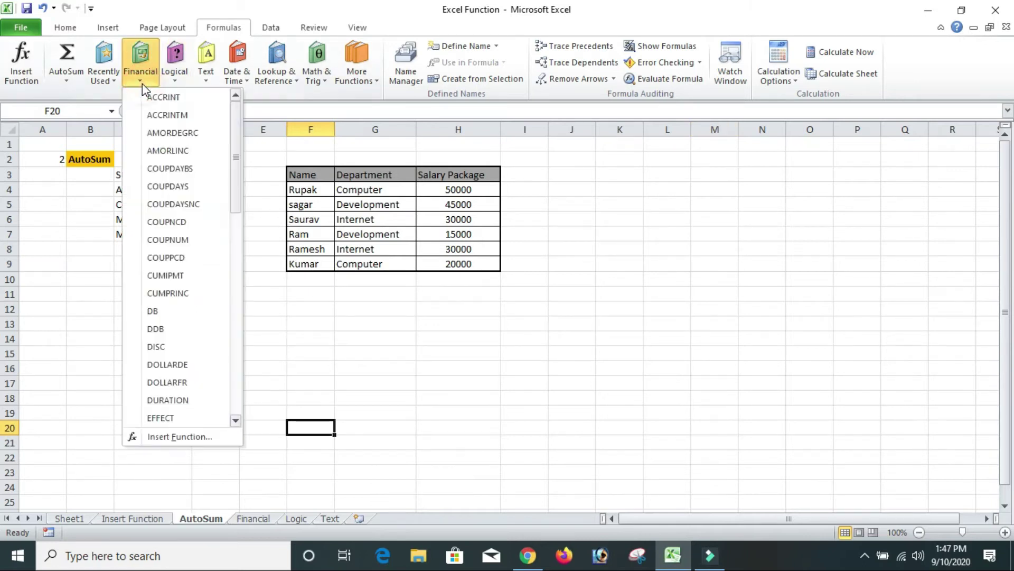
{"action": "left_click", "coordinate": [253, 519]}
{"action": "left_click", "coordinate": [478, 376]}
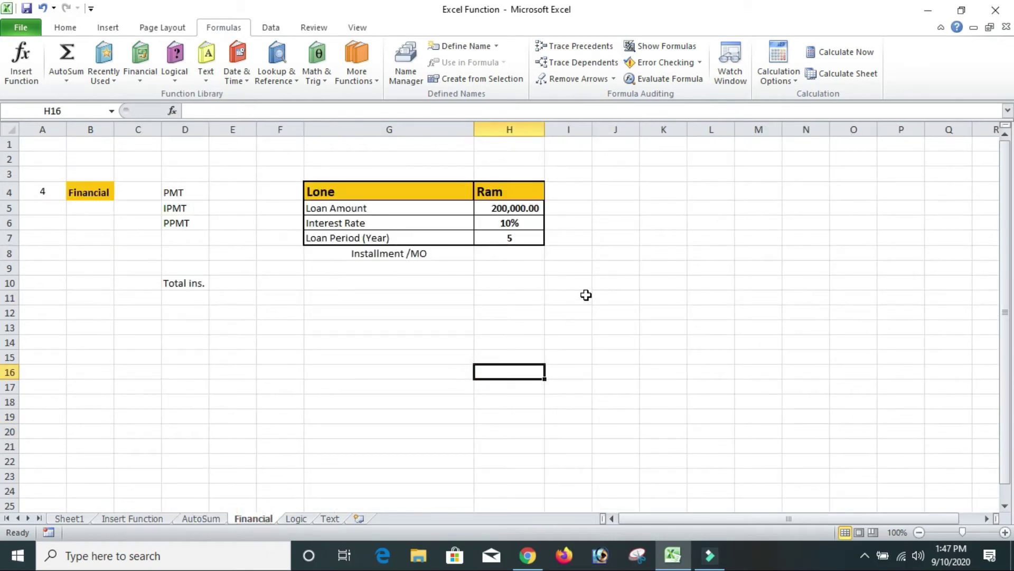
{"action": "left_click", "coordinate": [135, 82]}
{"action": "mouse_move", "coordinate": [235, 149]}
{"action": "left_mouse_down"}
{"action": "mouse_move", "coordinate": [239, 355]}
{"action": "mouse_move", "coordinate": [232, 114]}
{"action": "left_mouse_up"}
{"action": "left_click", "coordinate": [214, 115]}
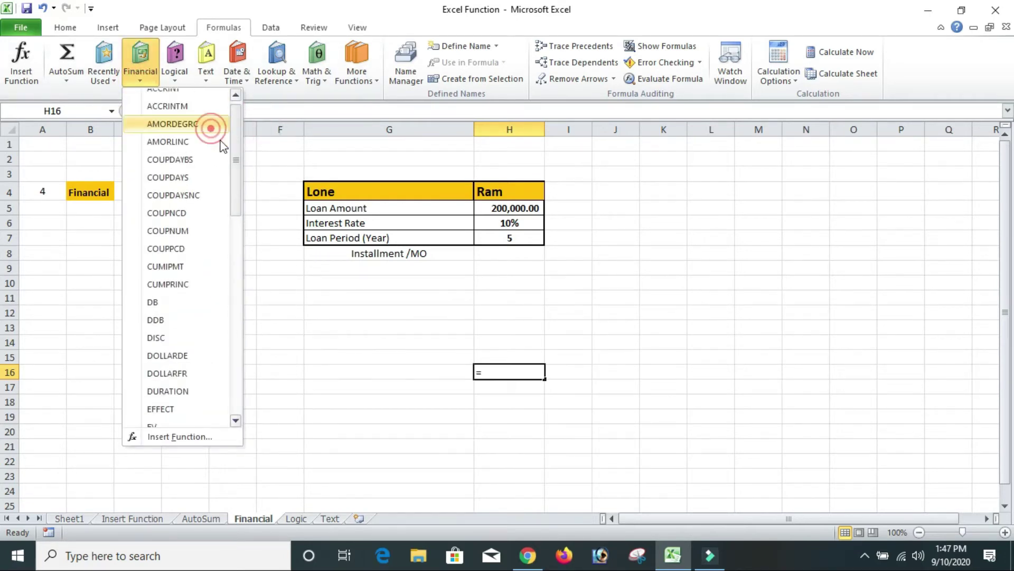
{"action": "left_click", "coordinate": [942, 263]}
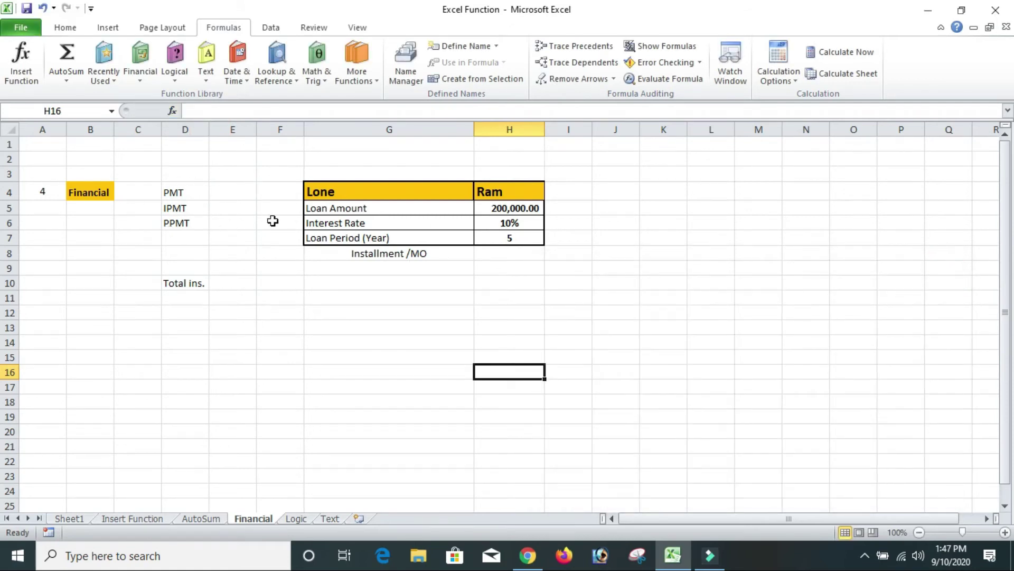
{"action": "left_click", "coordinate": [694, 268]}
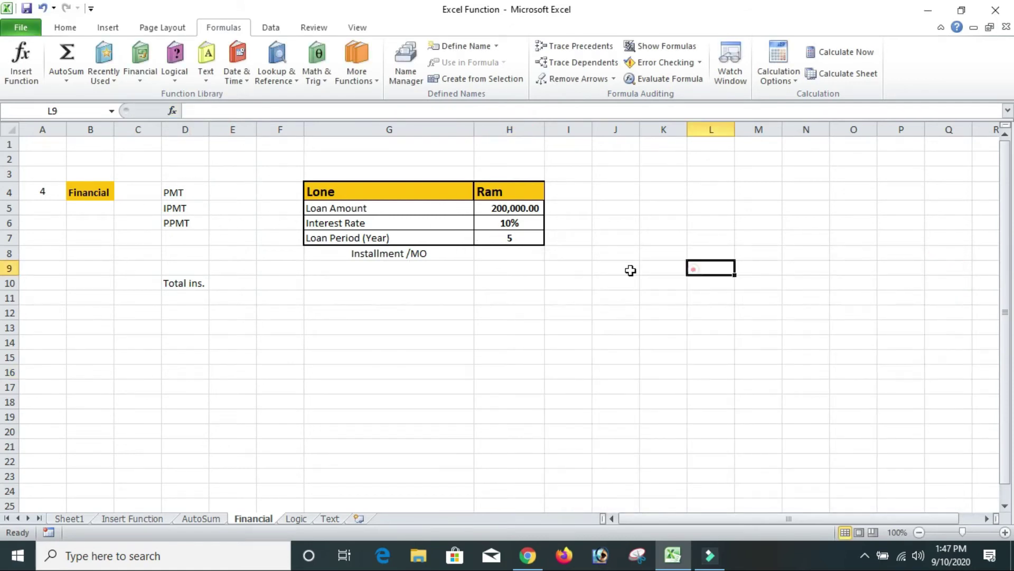
{"action": "left_click", "coordinate": [527, 190]}
{"action": "left_click", "coordinate": [533, 212]}
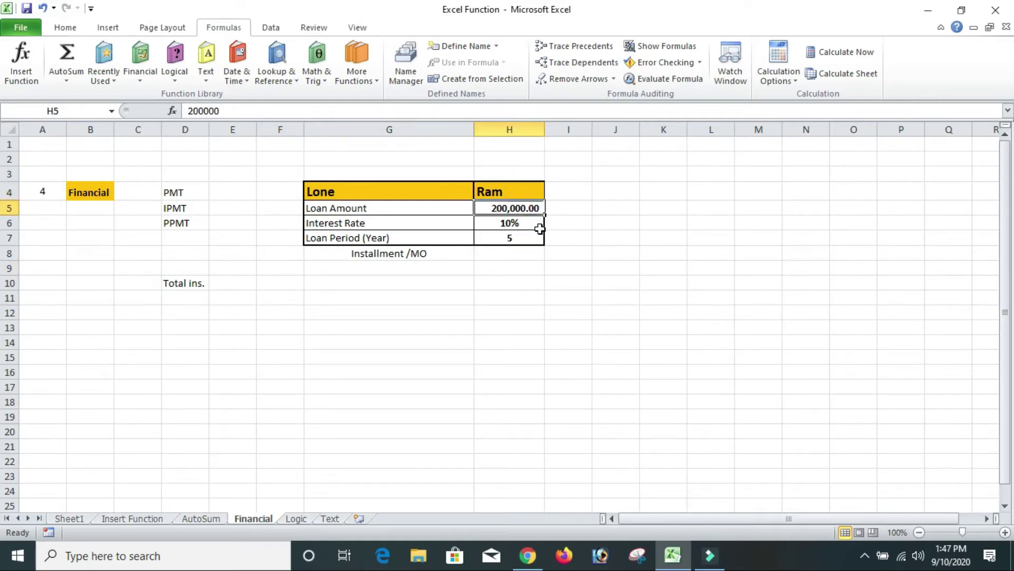
{"action": "left_click", "coordinate": [524, 224]}
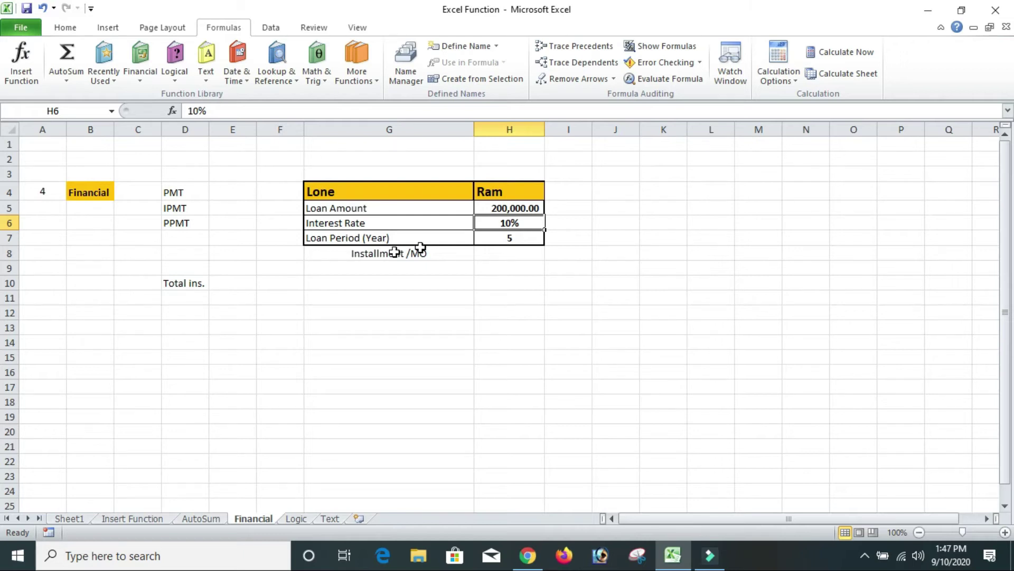
{"action": "left_click", "coordinate": [493, 237]}
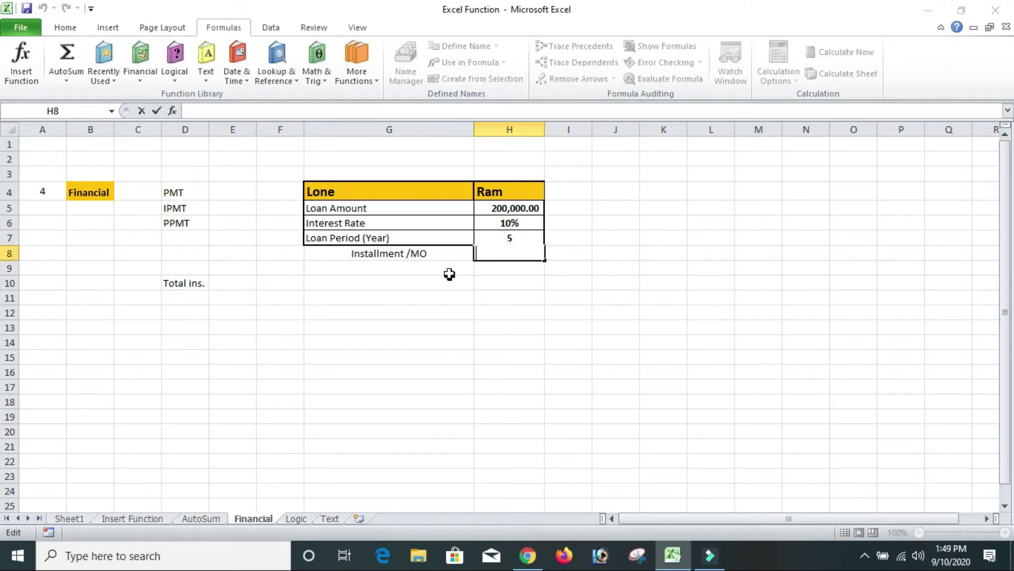
{"action": "left_click", "coordinate": [449, 274]}
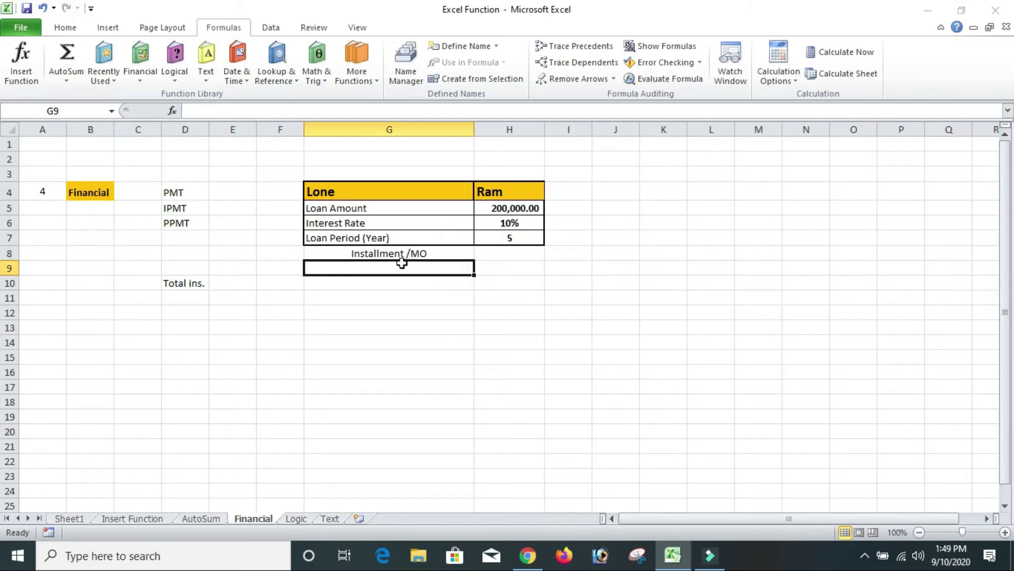
{"action": "left_click", "coordinate": [504, 253]}
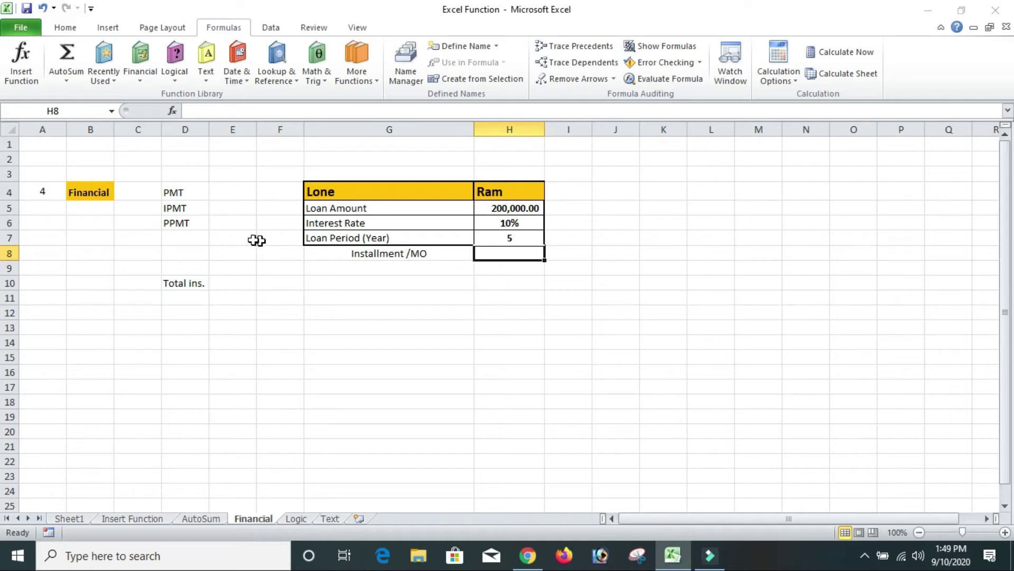
{"action": "left_click", "coordinate": [173, 190]}
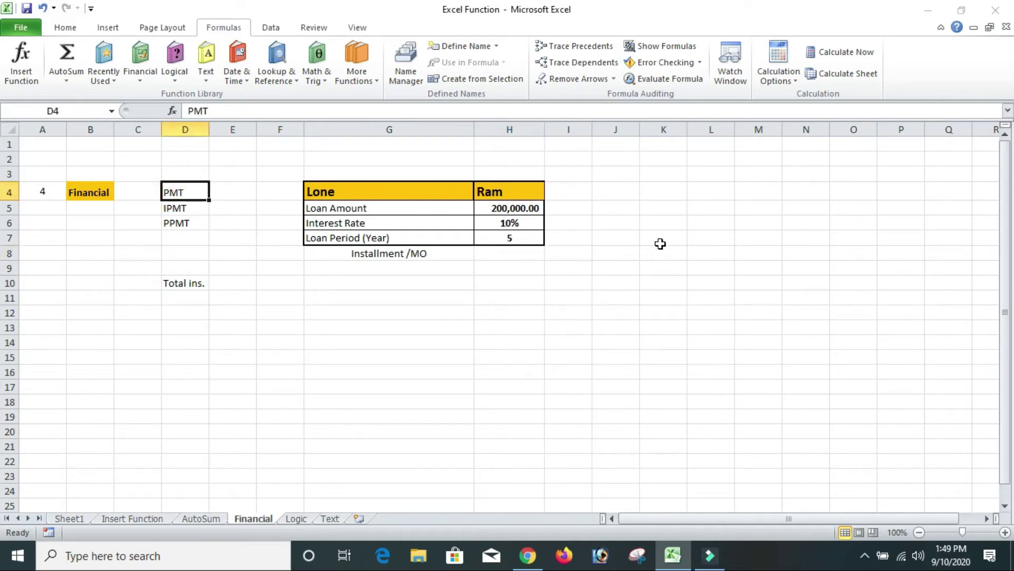
{"action": "left_click", "coordinate": [517, 257]}
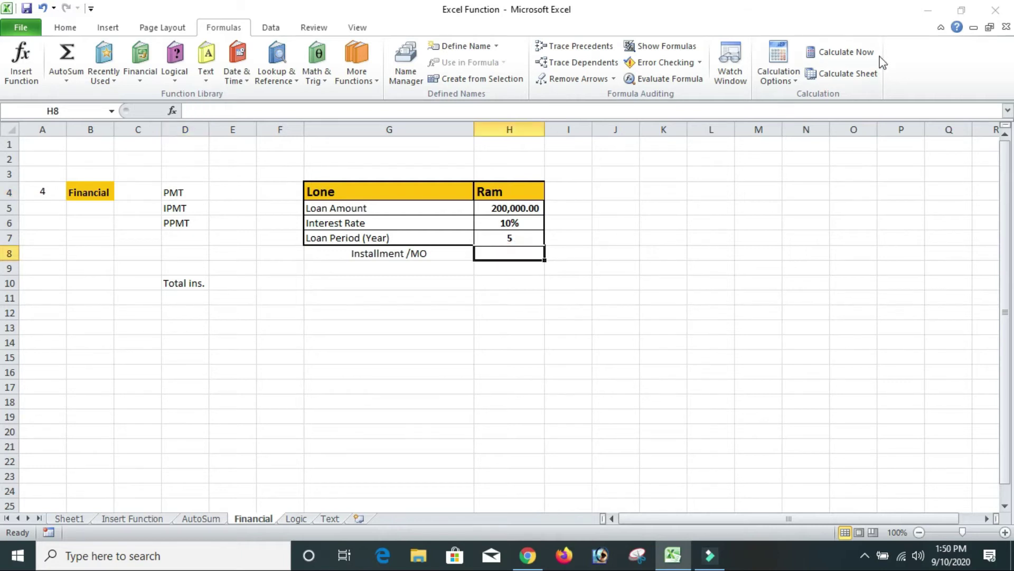
- Enter =PMT(H6/12,H7*12,H5) in H8 from the rate, period and loan amount cells
{"action": "type", "text": "="}
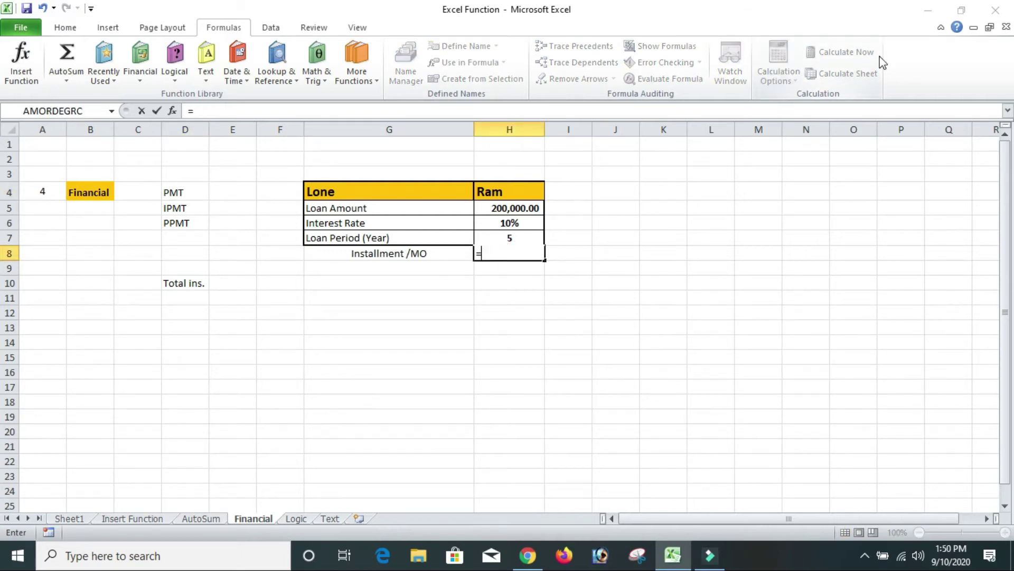
{"action": "type", "text": "pm"}
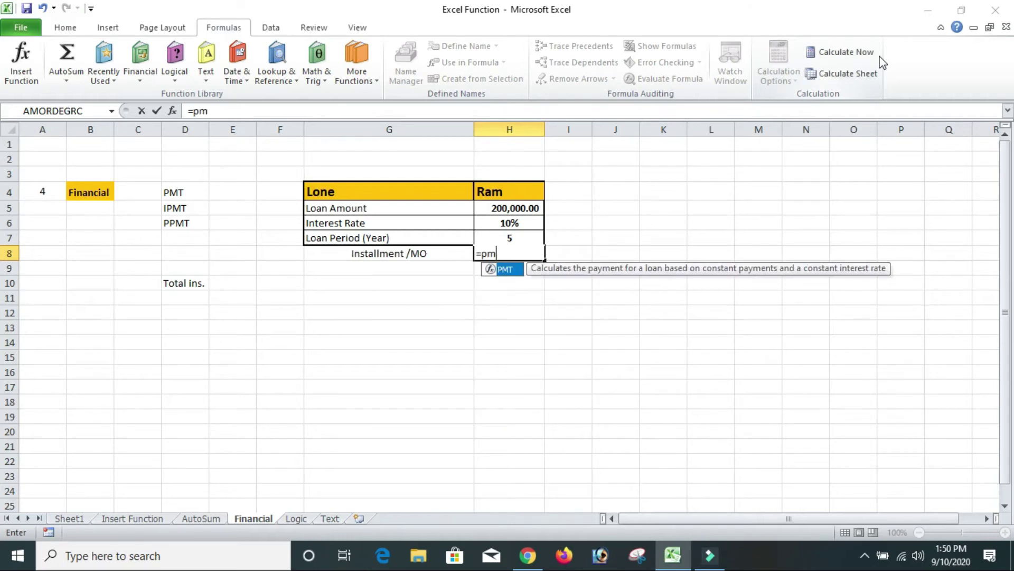
{"action": "type", "text": "t("}
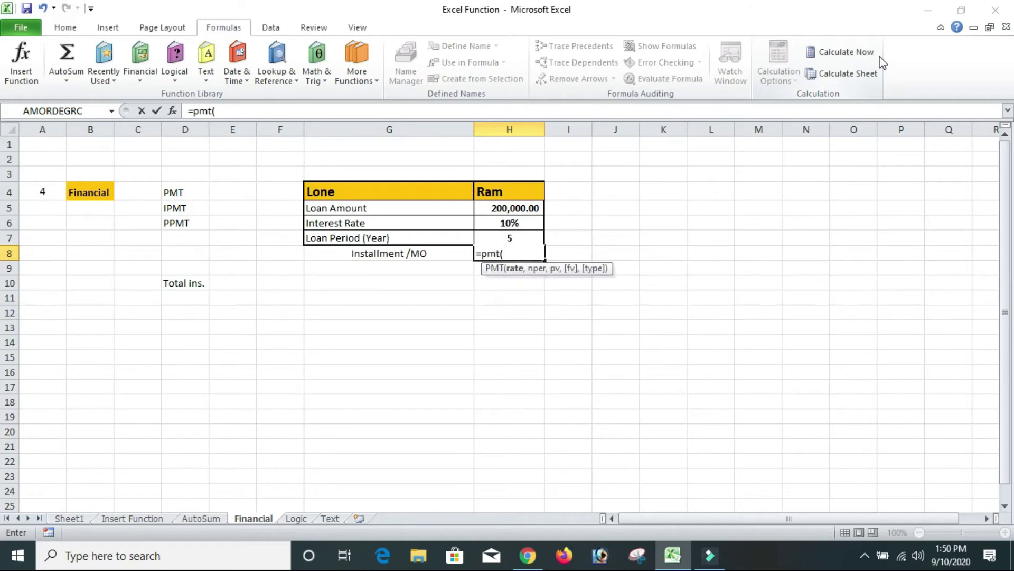
{"action": "left_click", "coordinate": [522, 222]}
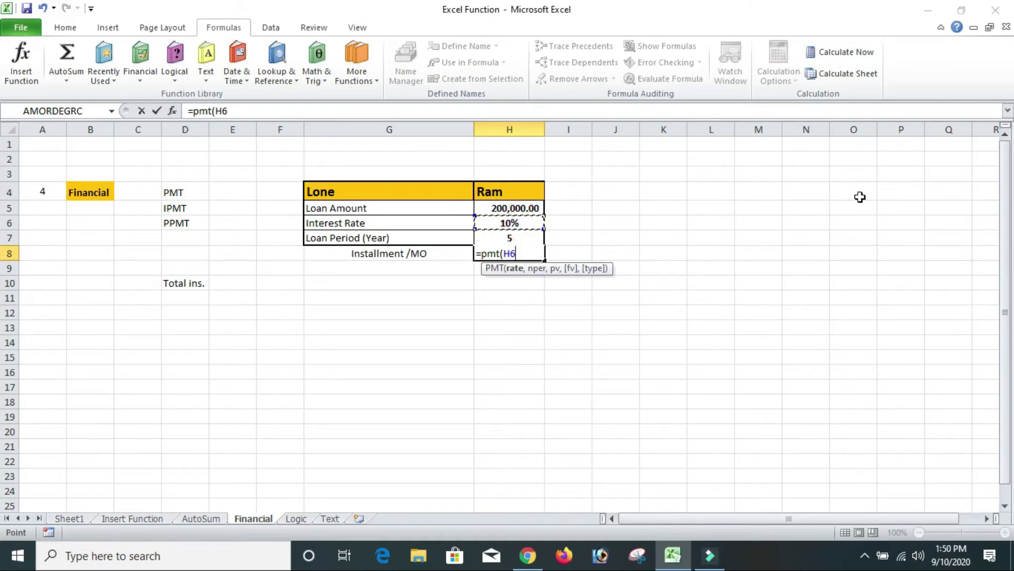
{"action": "type", "text": "/12"}
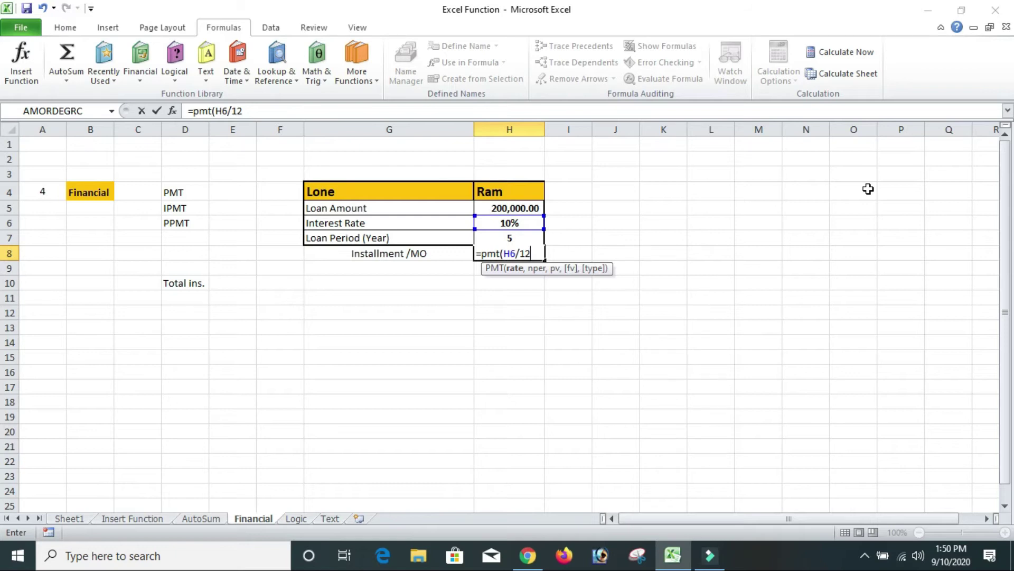
{"action": "type", "text": ","}
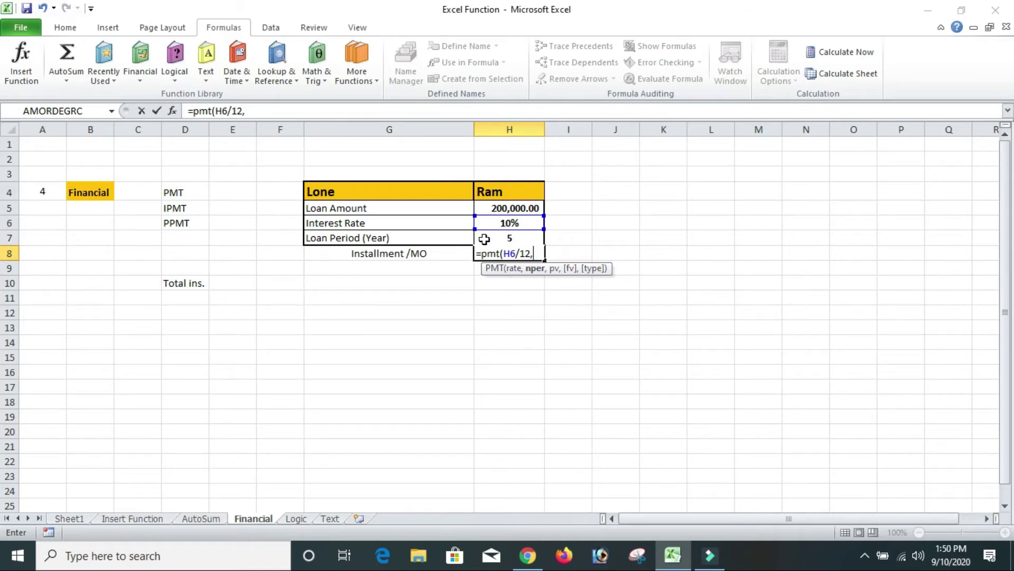
{"action": "left_click", "coordinate": [511, 235]}
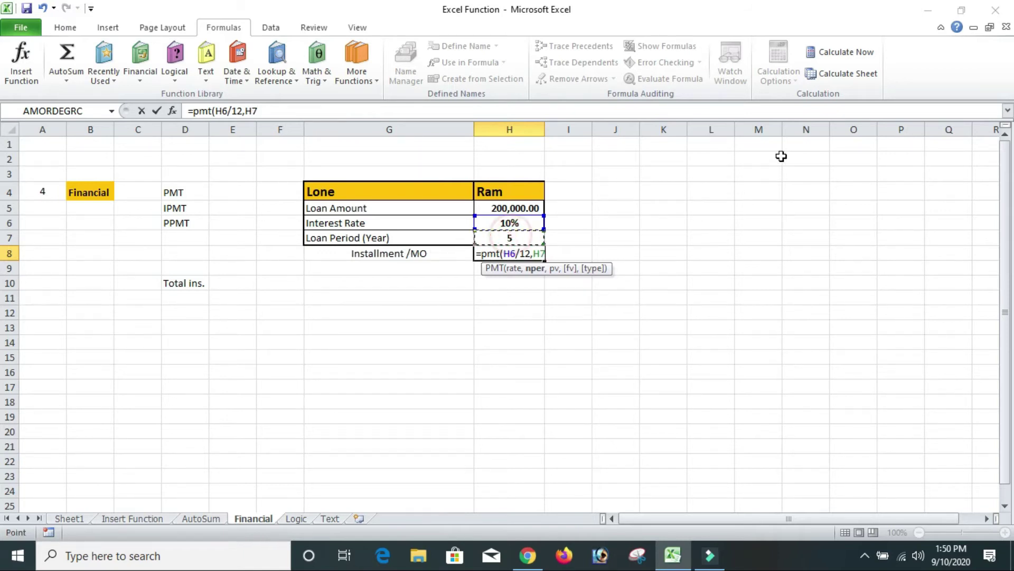
{"action": "type", "text": "*"}
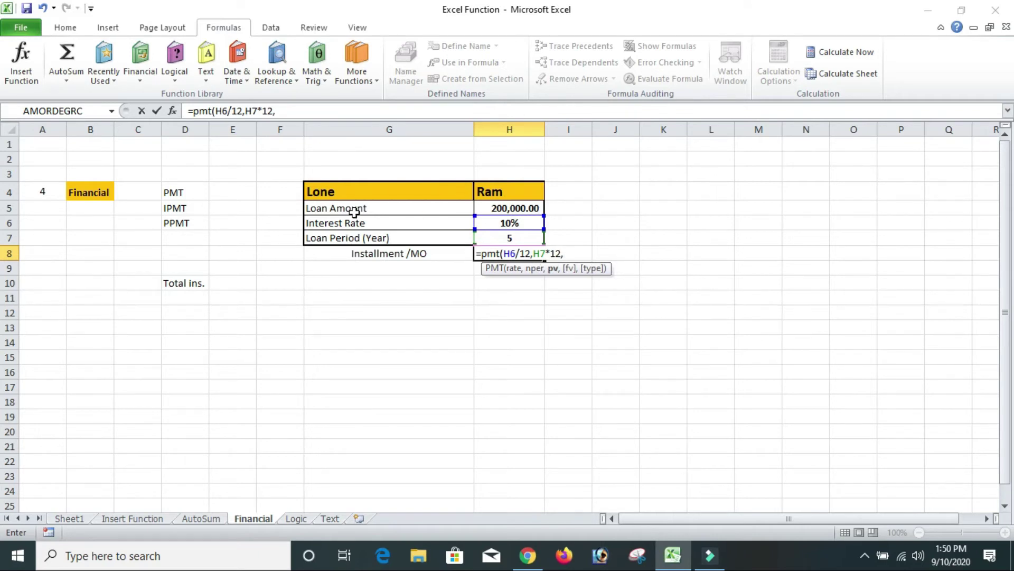
{"action": "left_click", "coordinate": [495, 207]}
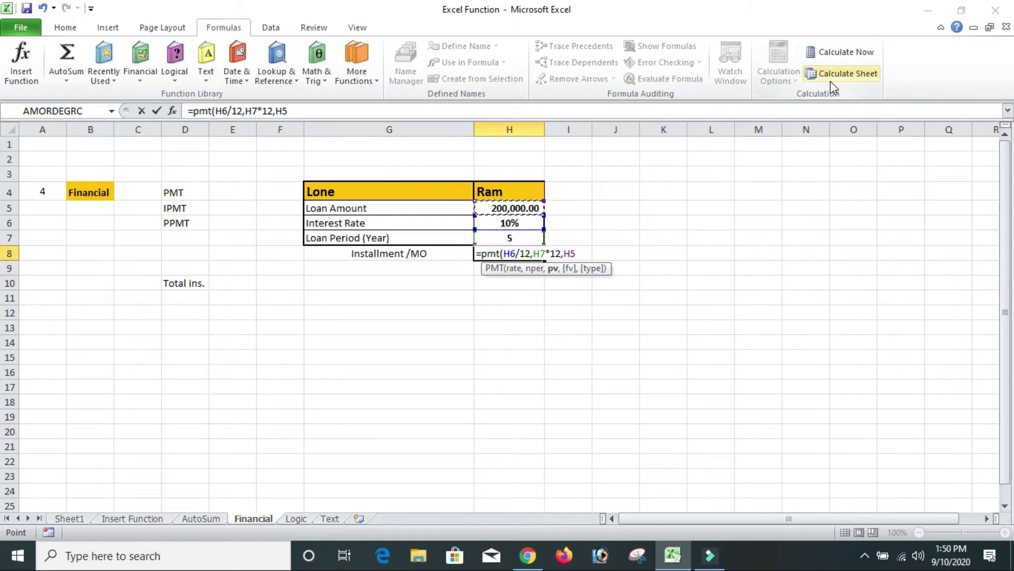
{"action": "type", "text": ")"}
{"action": "key", "text": "Return"}
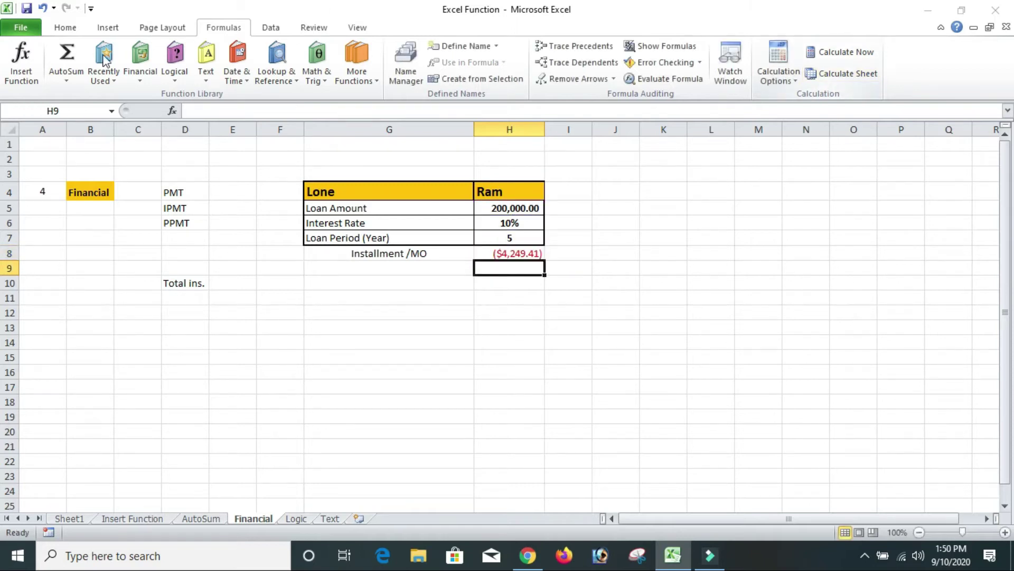
{"action": "left_click", "coordinate": [521, 254]}
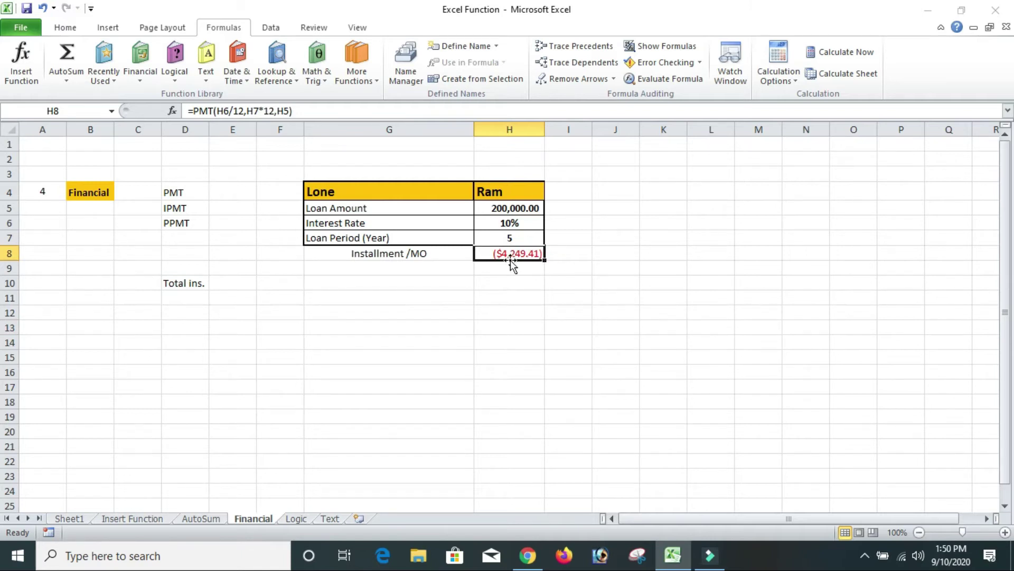
- Apply Comma Style to the installment in H8 so it reads (4,249.41)
{"action": "left_click", "coordinate": [74, 33]}
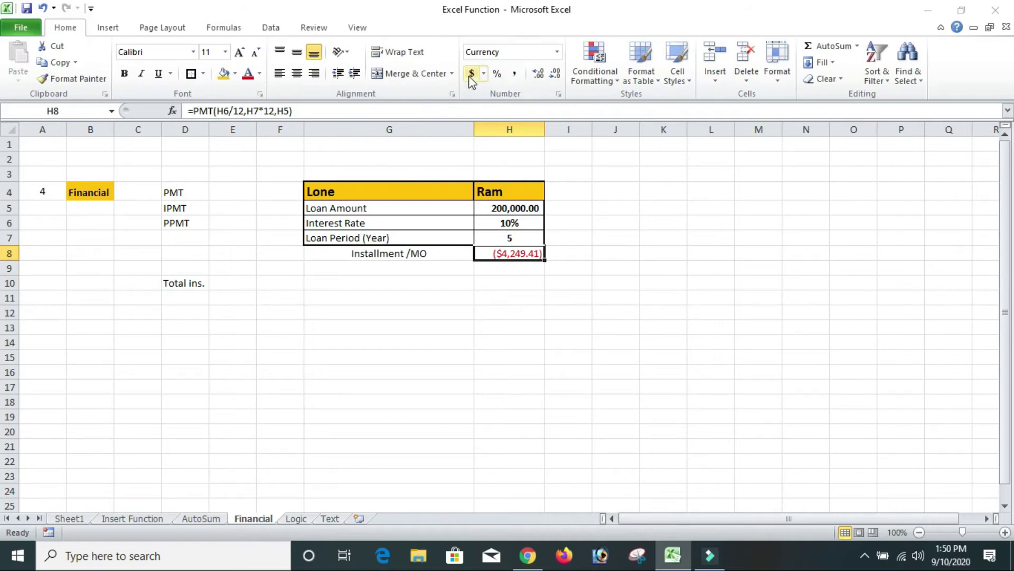
{"action": "left_click", "coordinate": [513, 75]}
{"action": "left_click", "coordinate": [566, 356]}
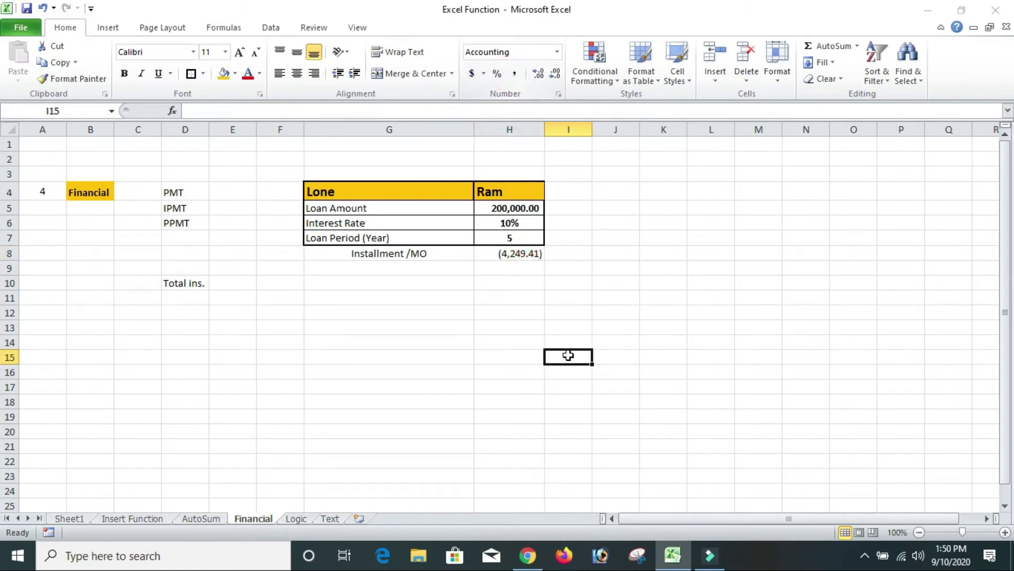
{"action": "left_click", "coordinate": [507, 256]}
{"action": "left_click", "coordinate": [613, 344]}
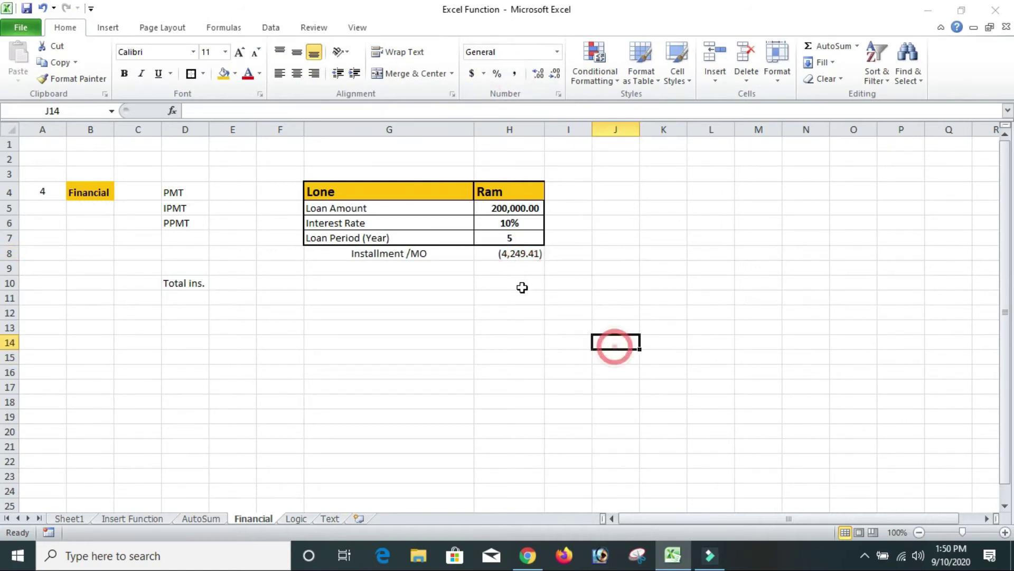
{"action": "left_click", "coordinate": [523, 254]}
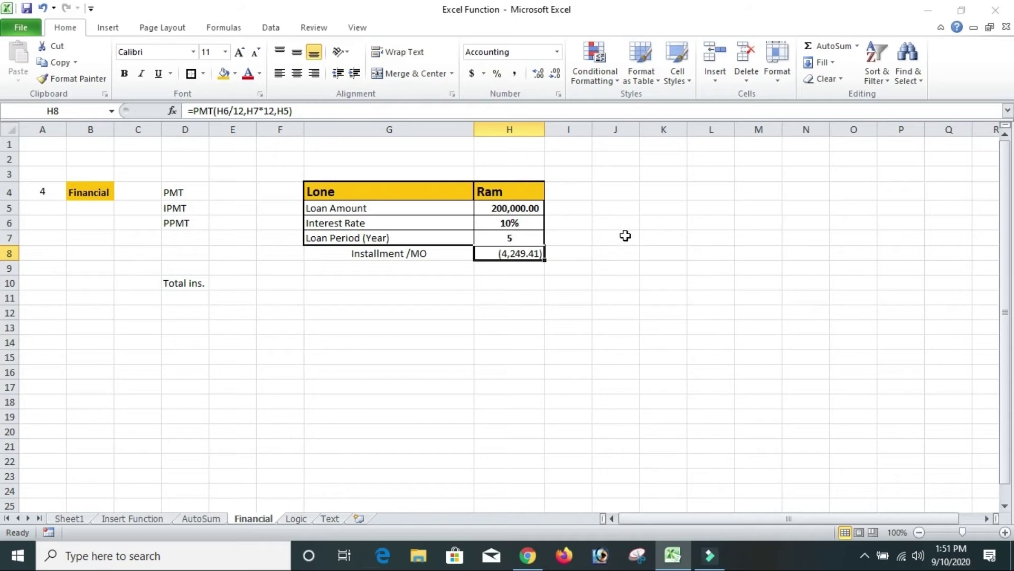
{"action": "left_click", "coordinate": [669, 252]}
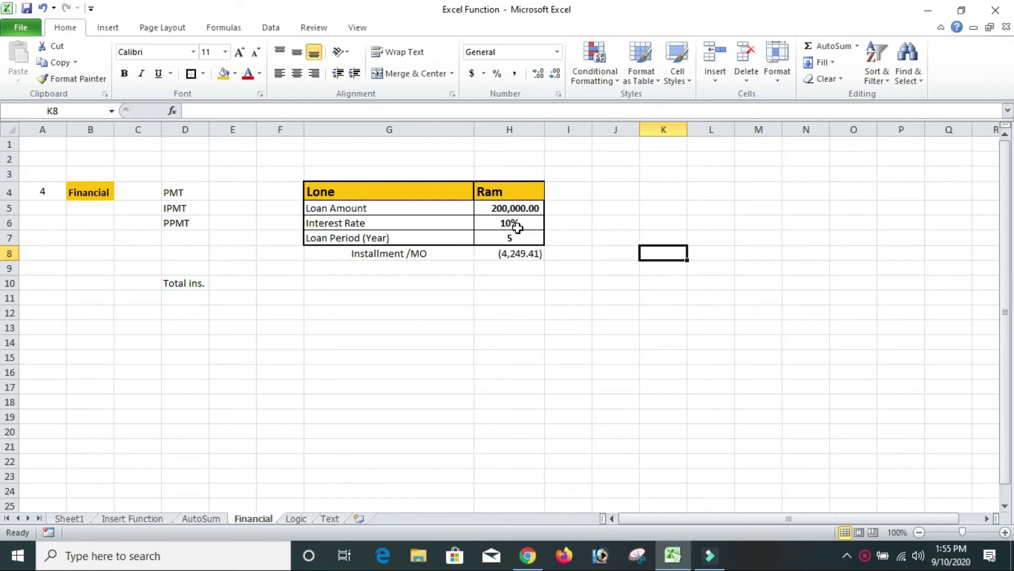
{"action": "left_click", "coordinate": [227, 210]}
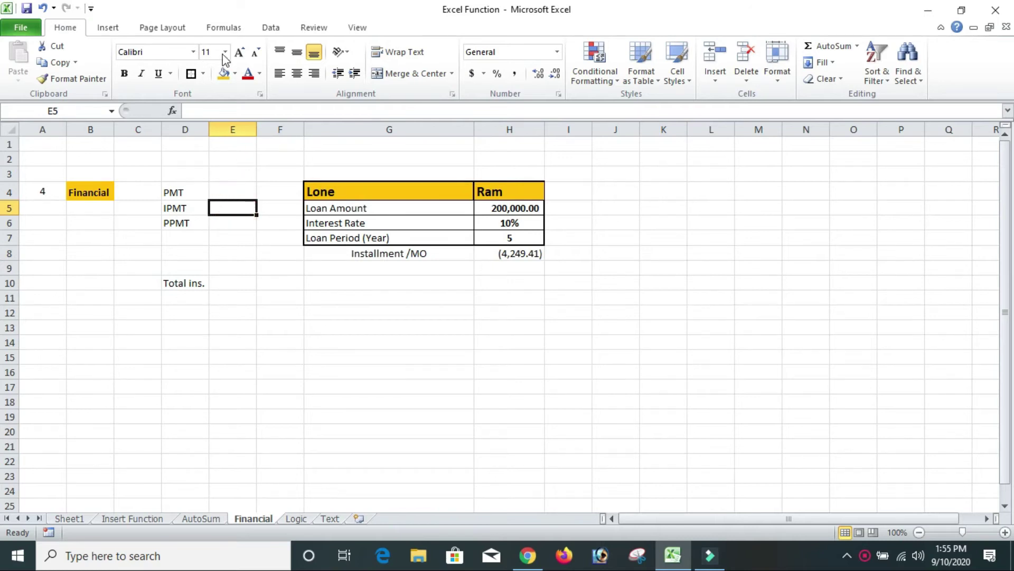
- Browse the Financial function list on the Formulas tab, then close it
{"action": "left_click", "coordinate": [221, 31]}
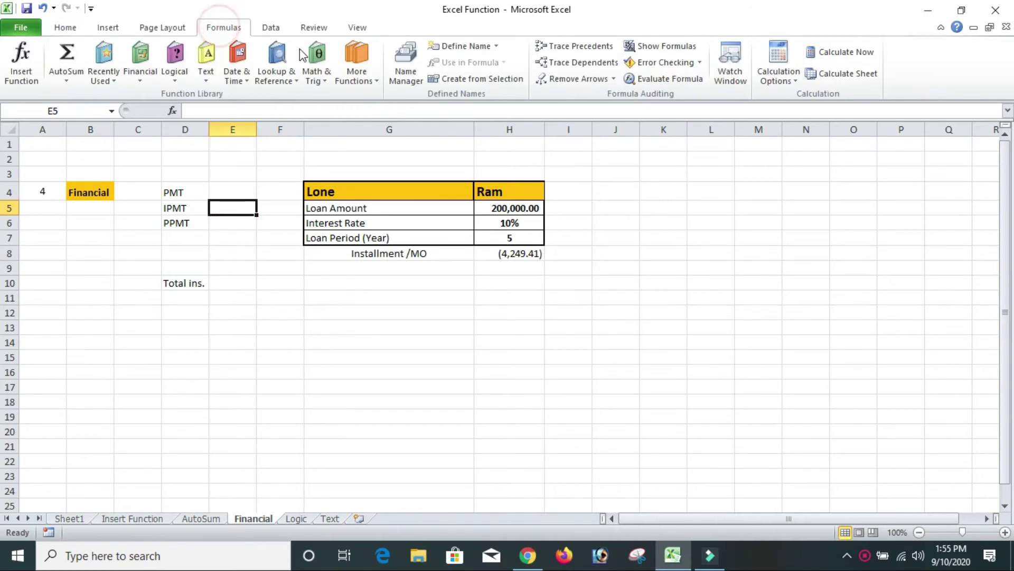
{"action": "left_click", "coordinate": [146, 83]}
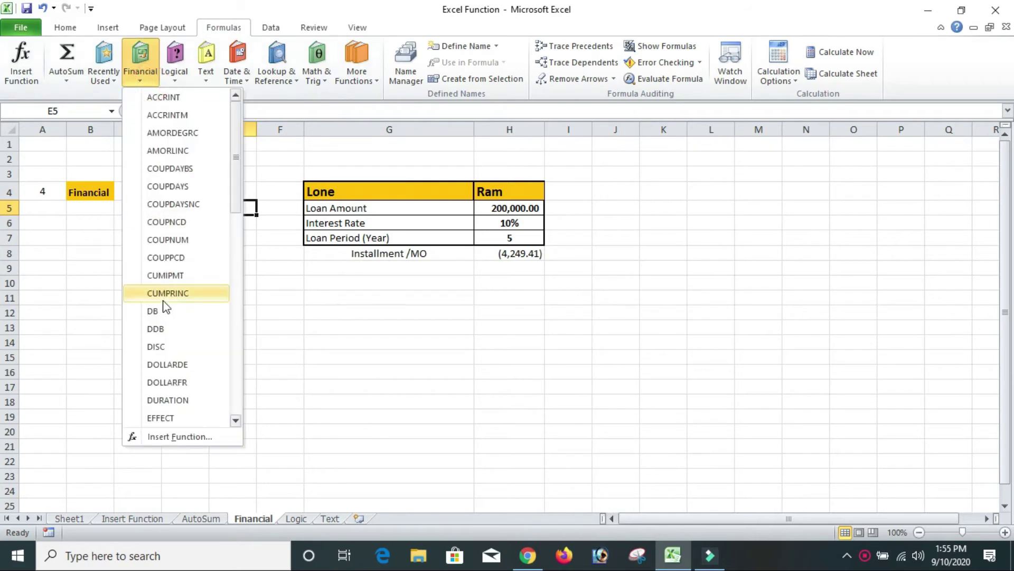
{"action": "left_click_drag", "start_coordinate": [229, 132], "coordinate": [231, 182]}
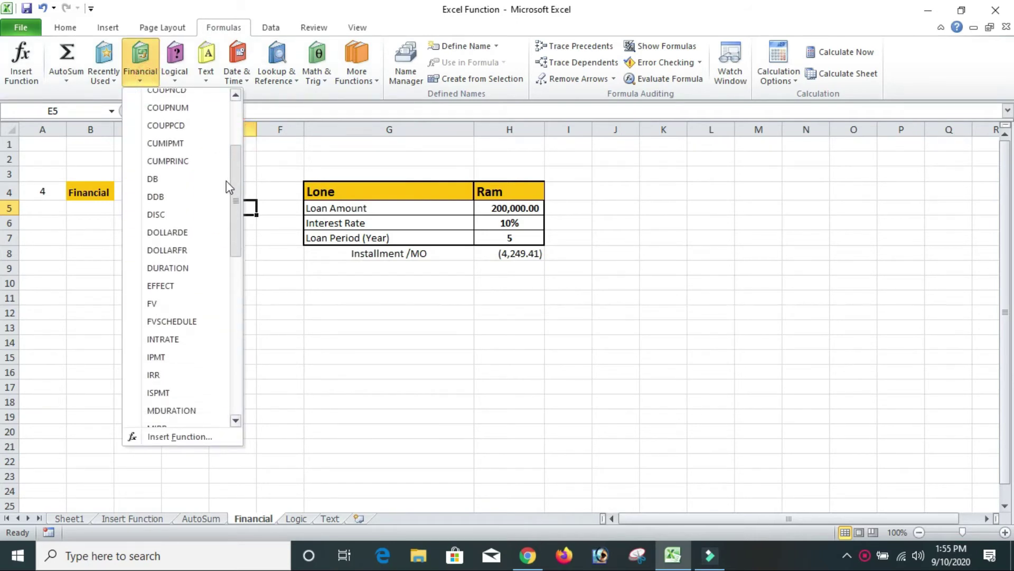
{"action": "left_click", "coordinate": [337, 312]}
- Start the IPMT formula in E5 with rate H6/12, period 1, H7*12 periods and H5
{"action": "left_click", "coordinate": [241, 212]}
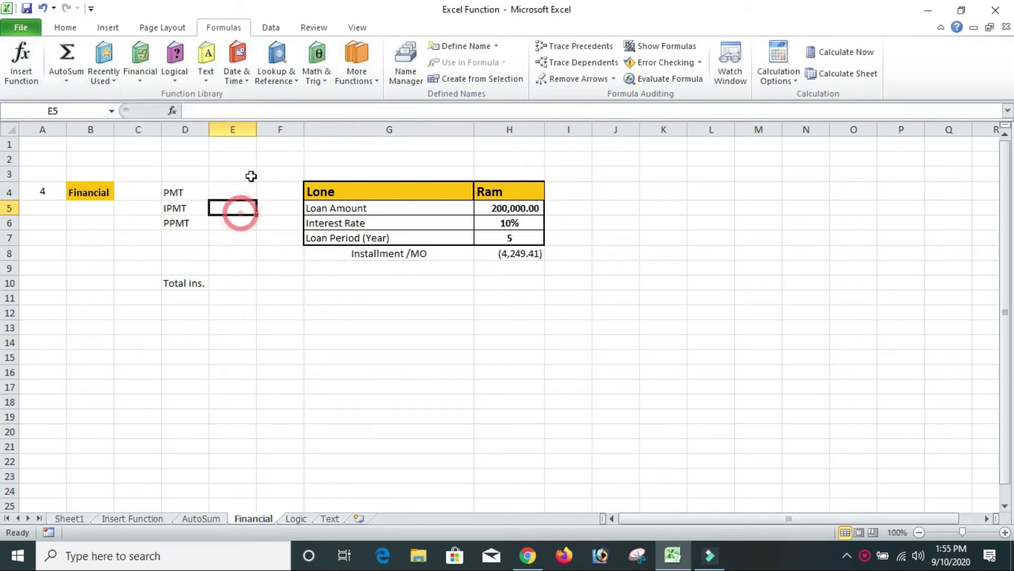
{"action": "type", "text": "="}
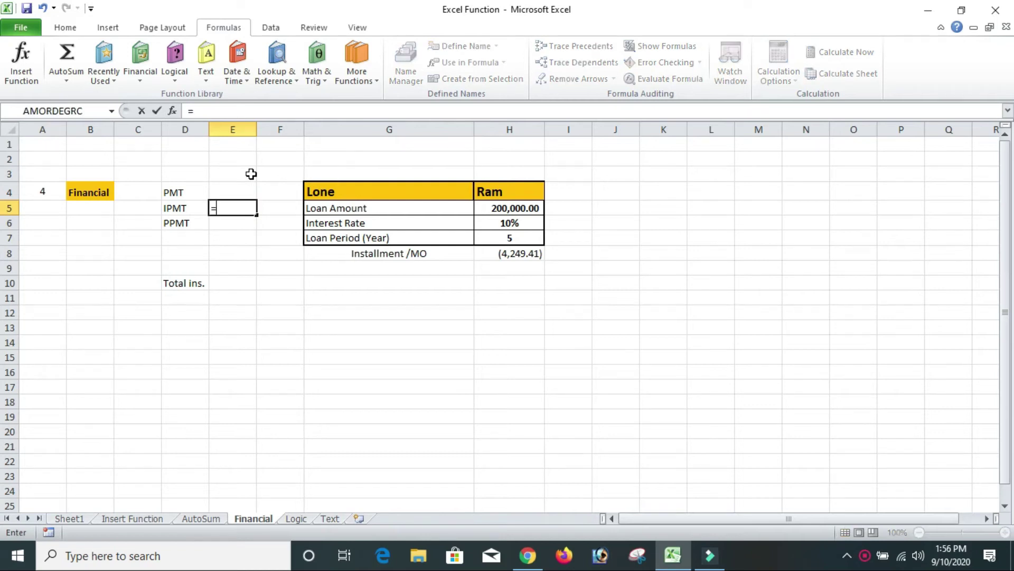
{"action": "type", "text": "ipm"}
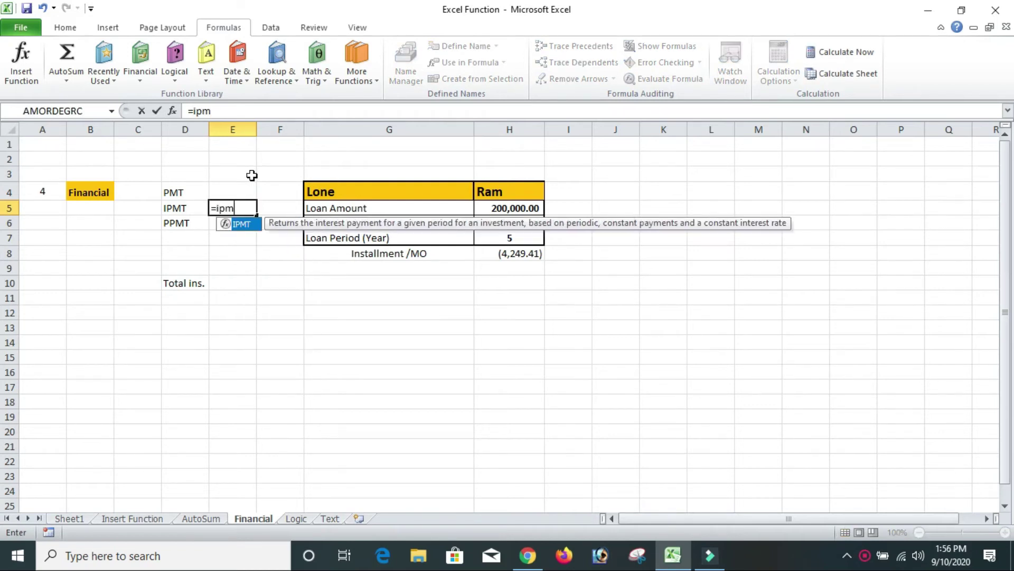
{"action": "type", "text": "t("}
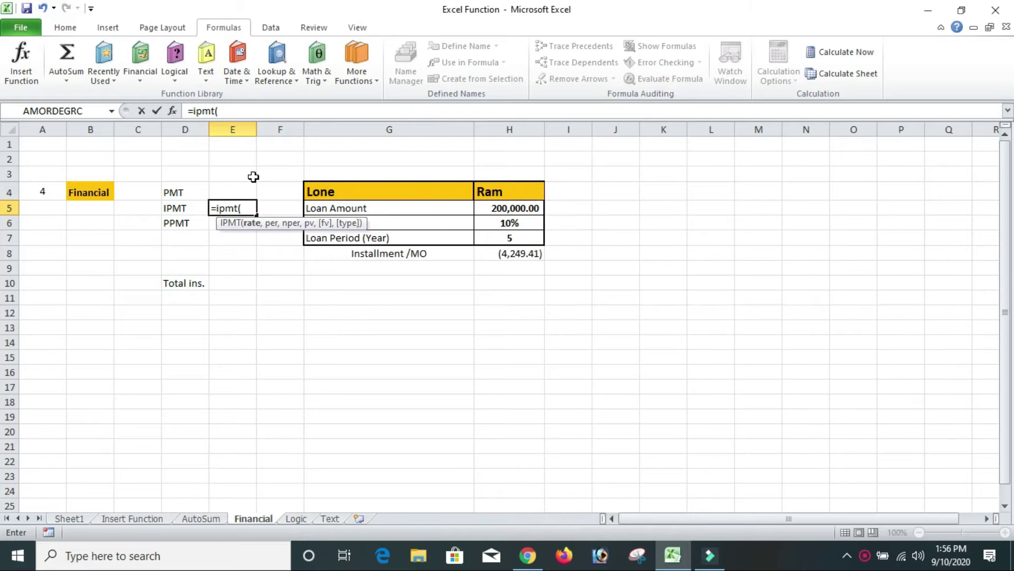
{"action": "left_click", "coordinate": [520, 224]}
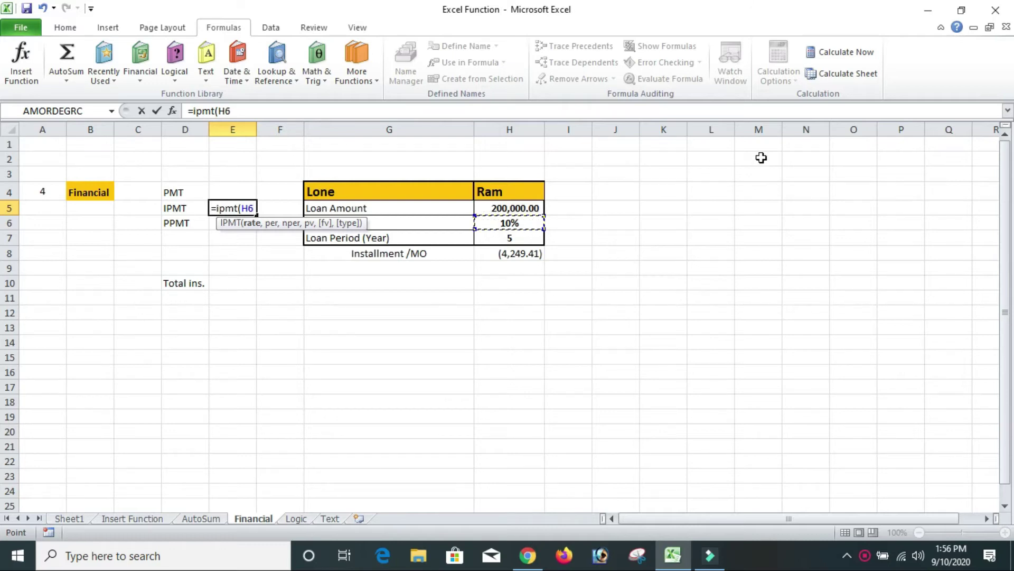
{"action": "type", "text": "/12"}
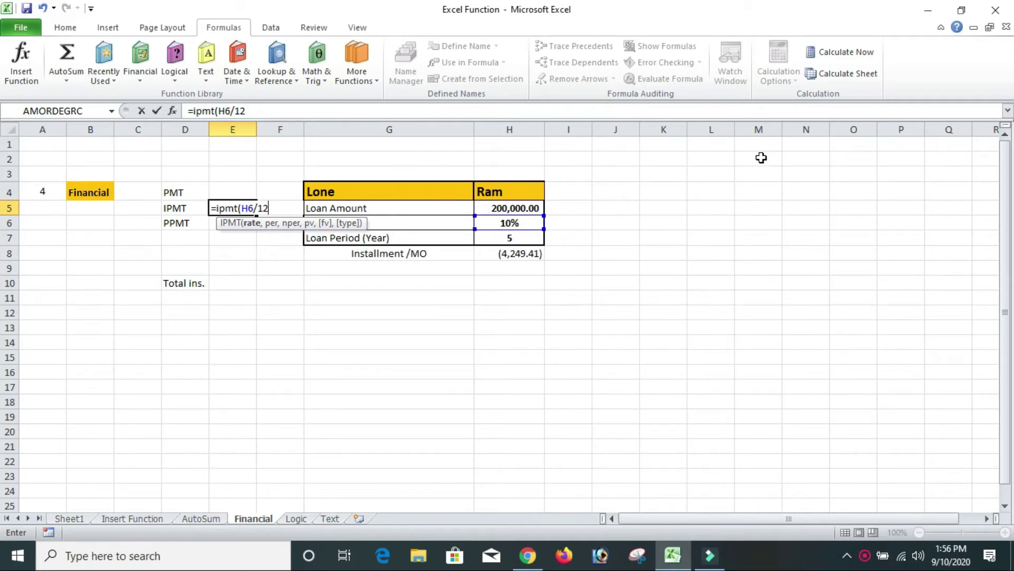
{"action": "type", "text": ","}
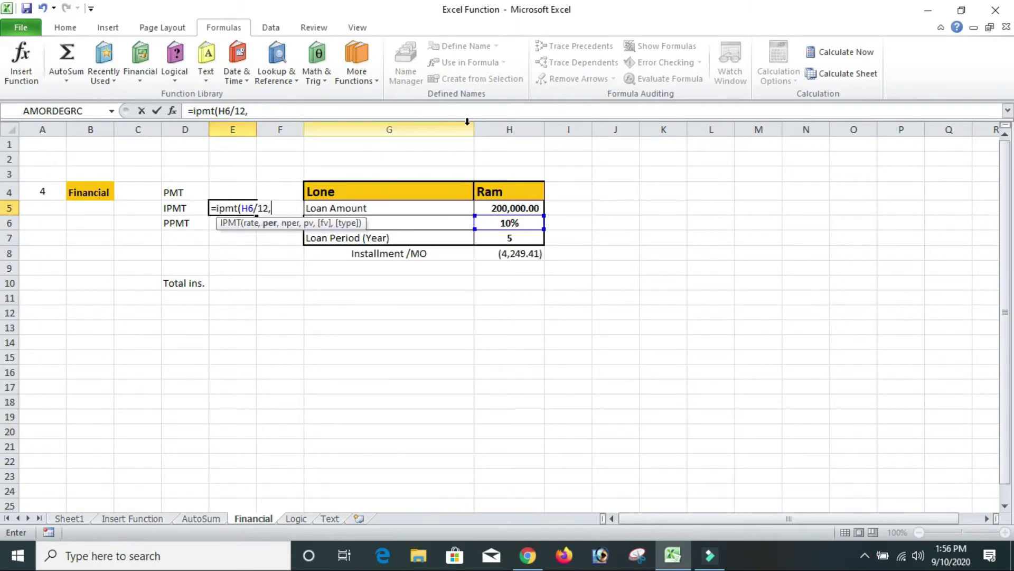
{"action": "type", "text": "1"}
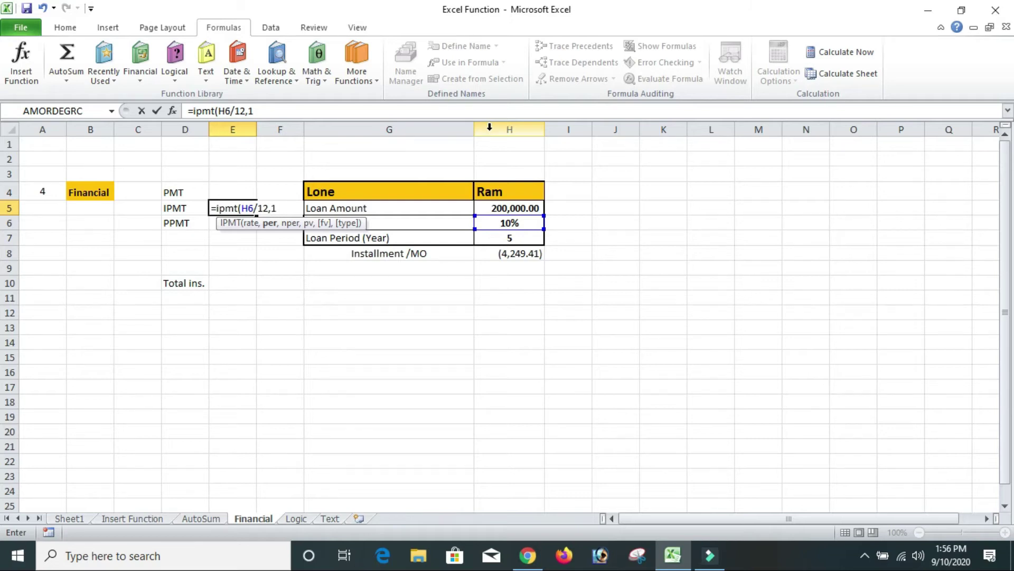
{"action": "type", "text": ","}
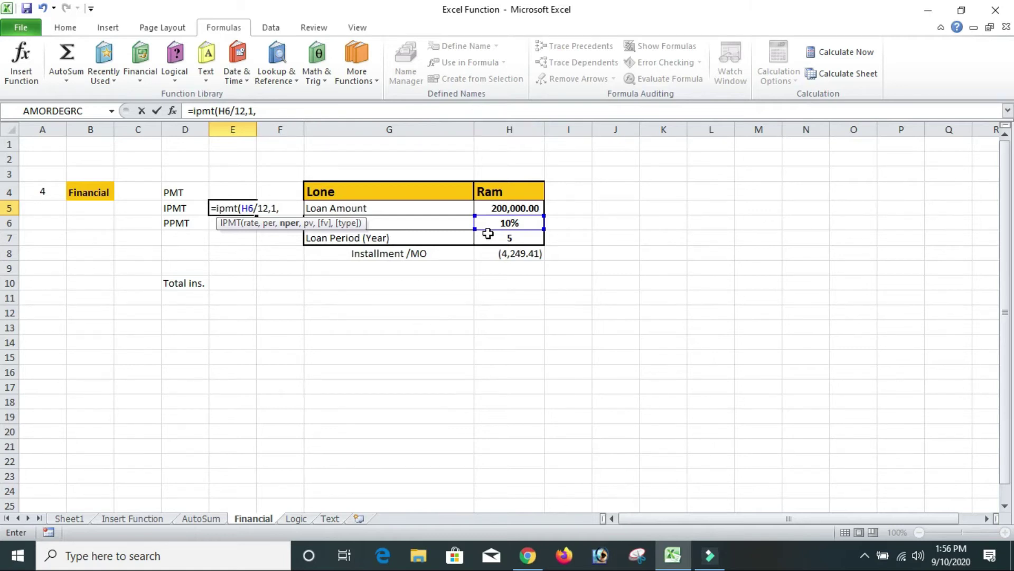
{"action": "left_click", "coordinate": [520, 241]}
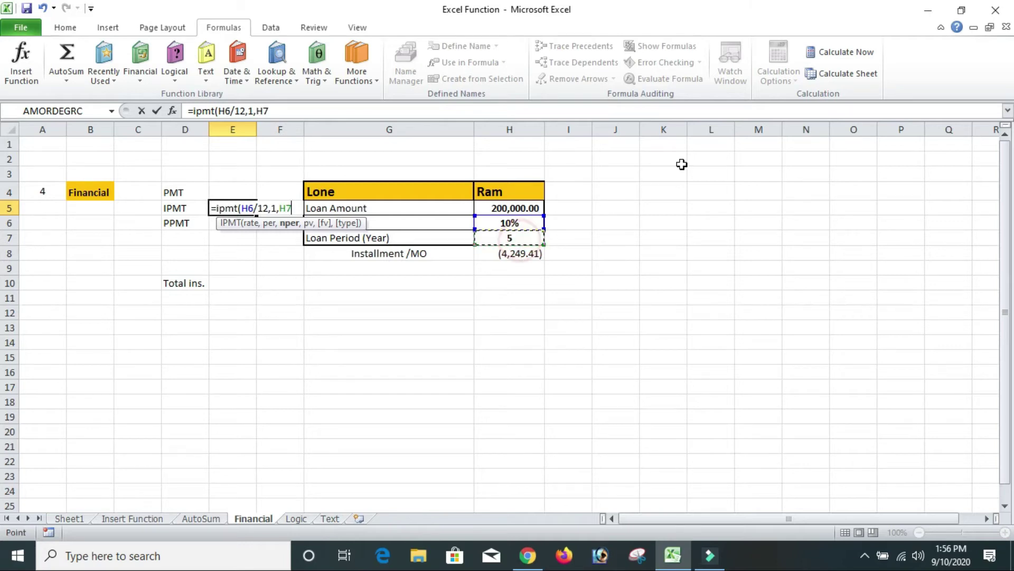
{"action": "type", "text": "*12"}
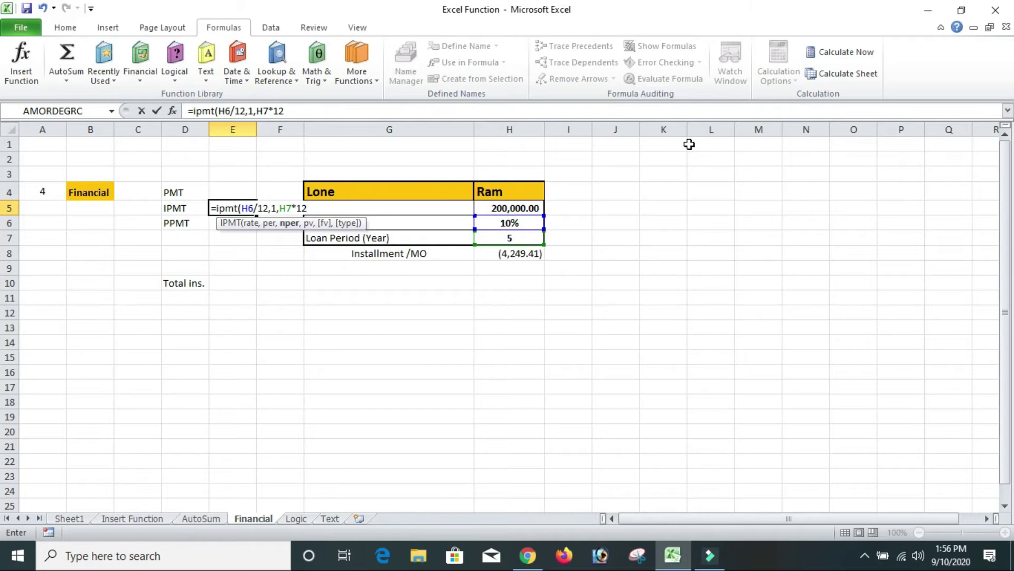
{"action": "type", "text": ","}
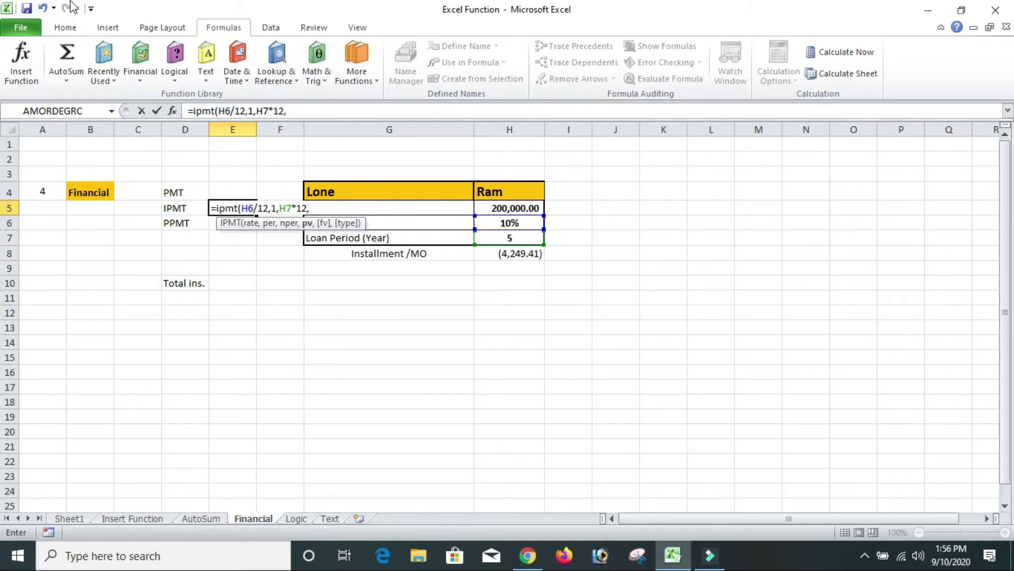
{"action": "left_click", "coordinate": [522, 209]}
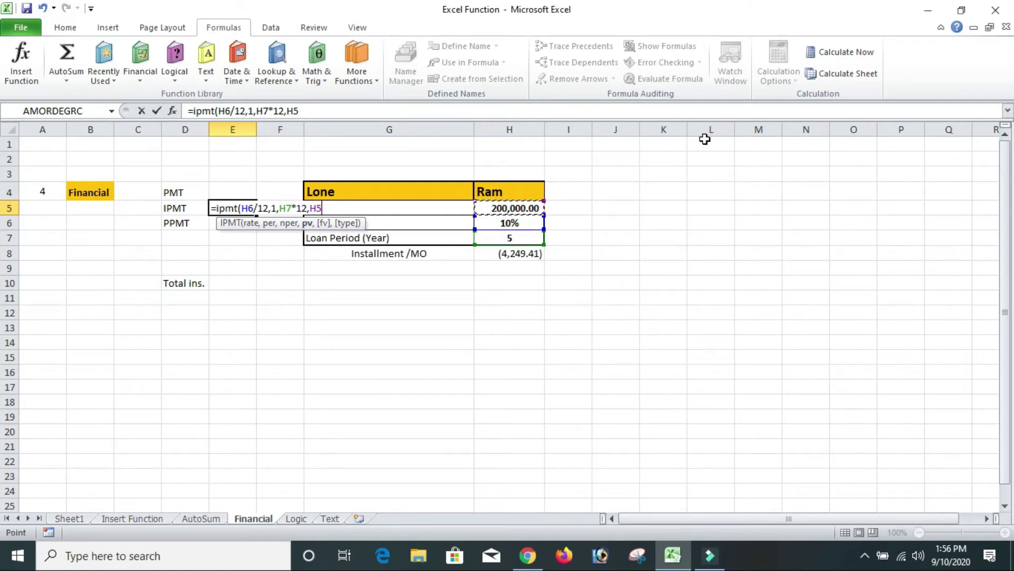
- Close and enter the IPMT formula in E5, giving ($1,666.67)
{"action": "type", "text": ")"}
{"action": "key", "text": "Return"}
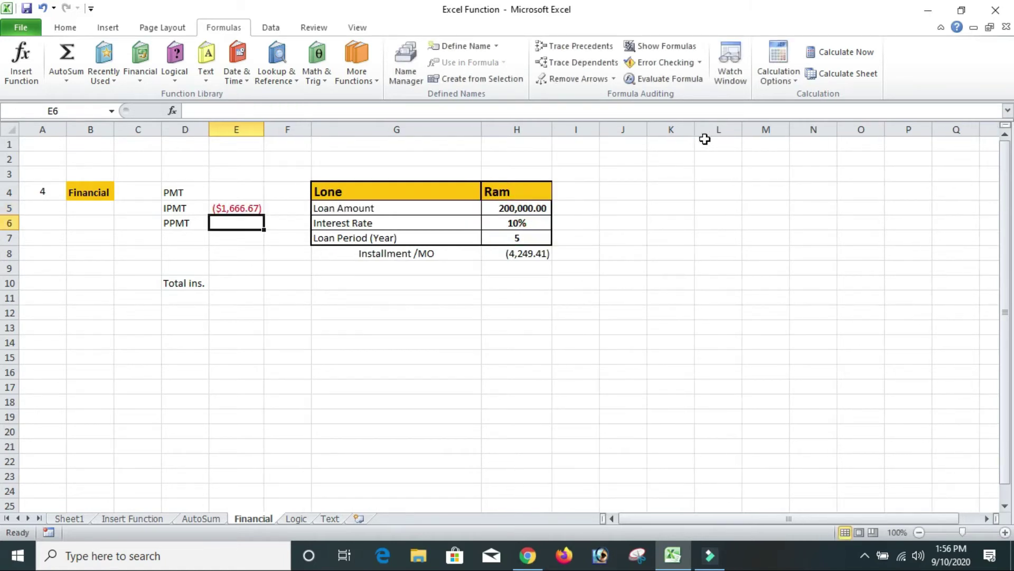
{"action": "left_click", "coordinate": [246, 209]}
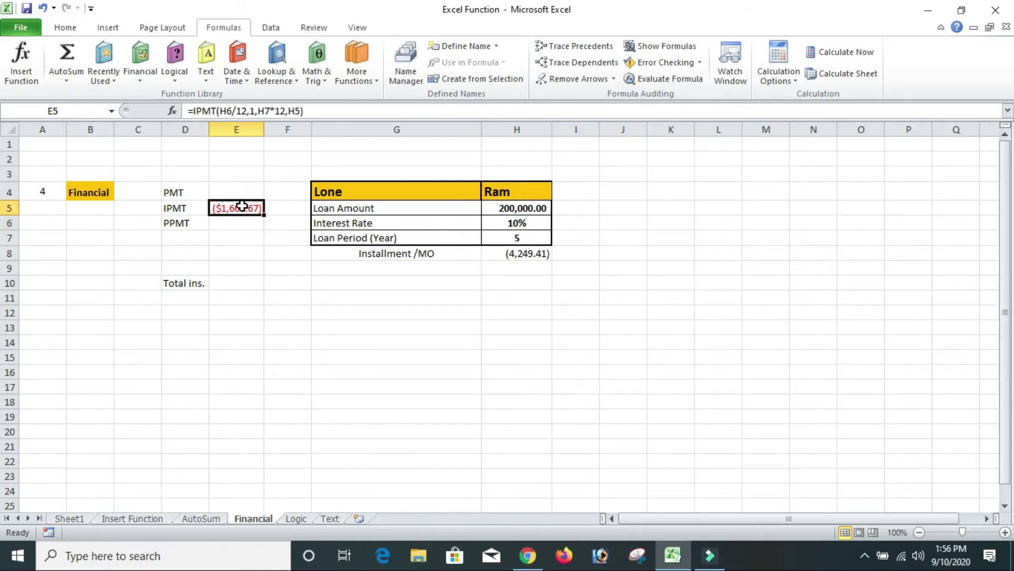
{"action": "left_click", "coordinate": [246, 282]}
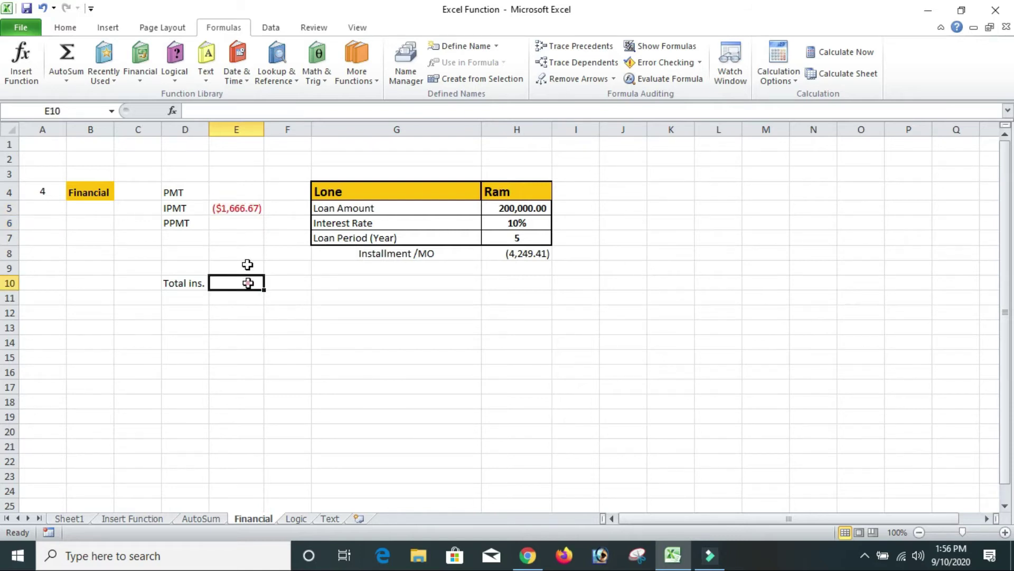
{"action": "left_click", "coordinate": [232, 208]}
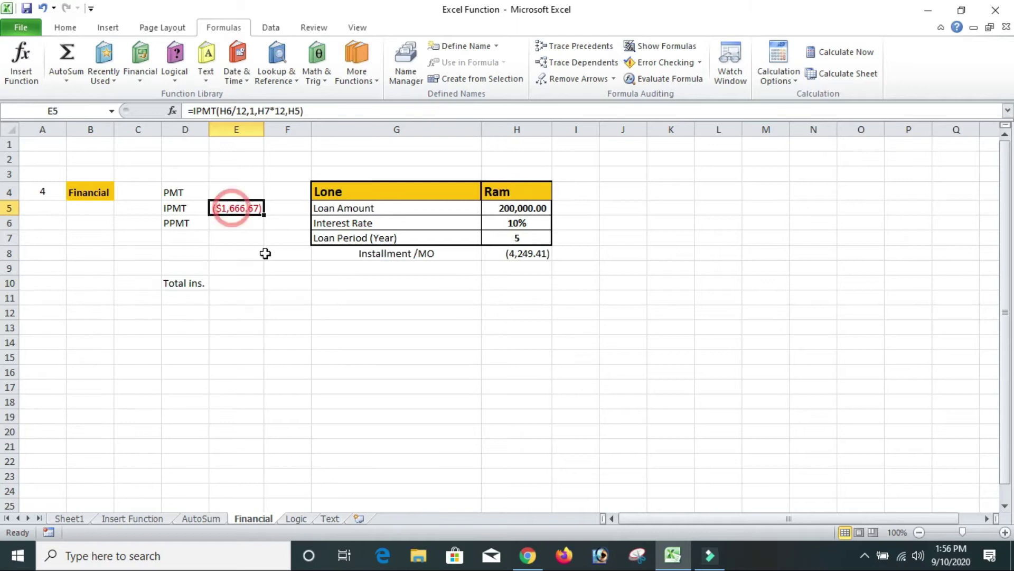
- Apply Comma Style to E5 so the interest reads (1,666.67)
{"action": "left_click", "coordinate": [59, 29]}
{"action": "left_click", "coordinate": [511, 77]}
{"action": "left_click", "coordinate": [259, 267]}
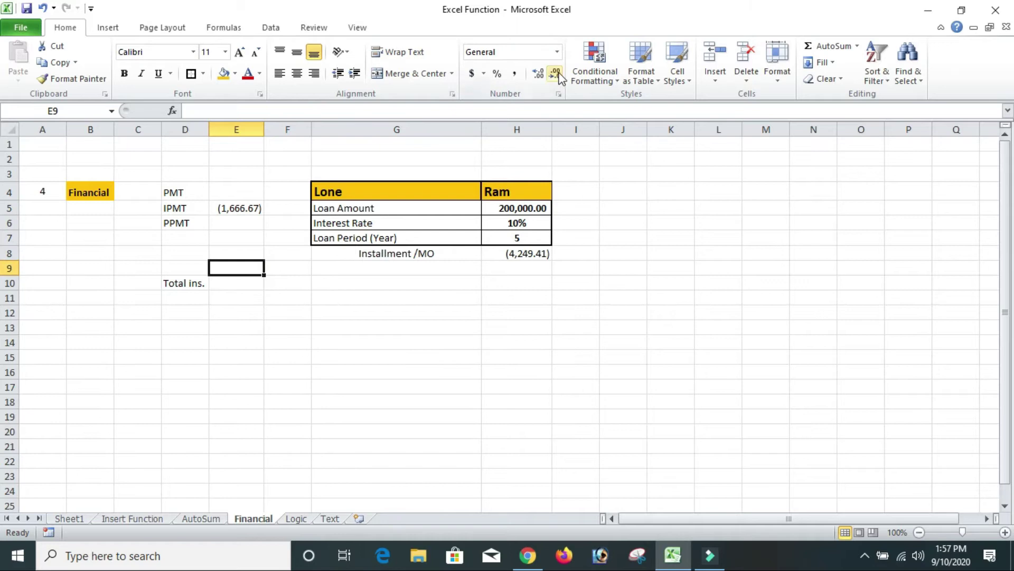
{"action": "left_click", "coordinate": [236, 210]}
{"action": "left_click", "coordinate": [253, 254]}
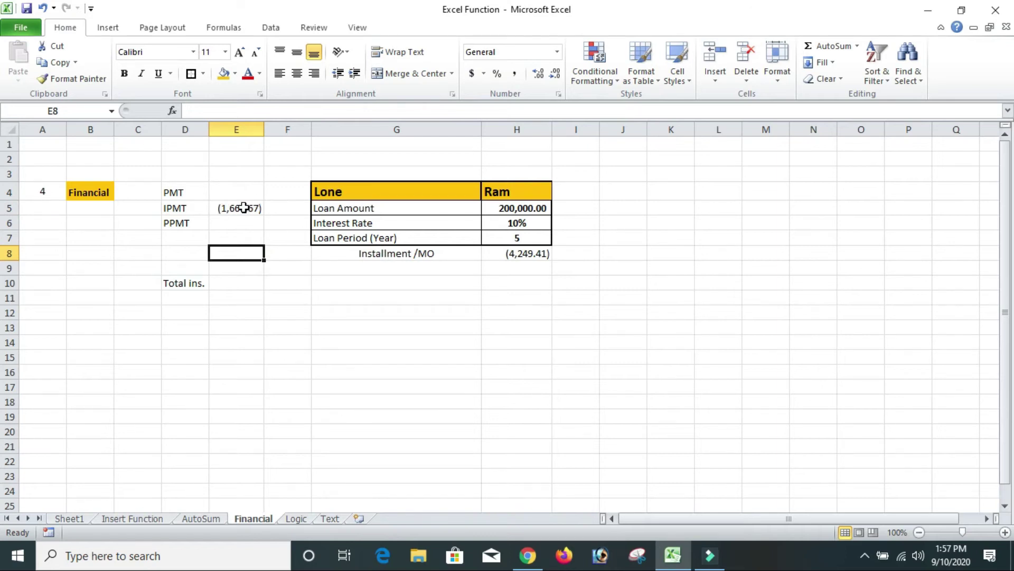
{"action": "left_click", "coordinate": [242, 210]}
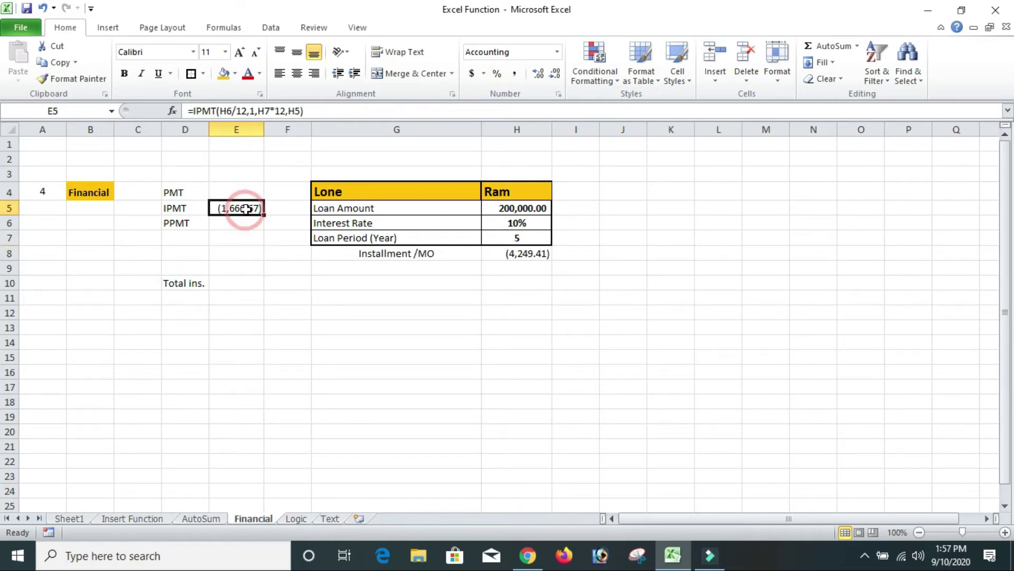
- Move to E6, the cell for the PPMT result
{"action": "double_click", "coordinate": [243, 224]}
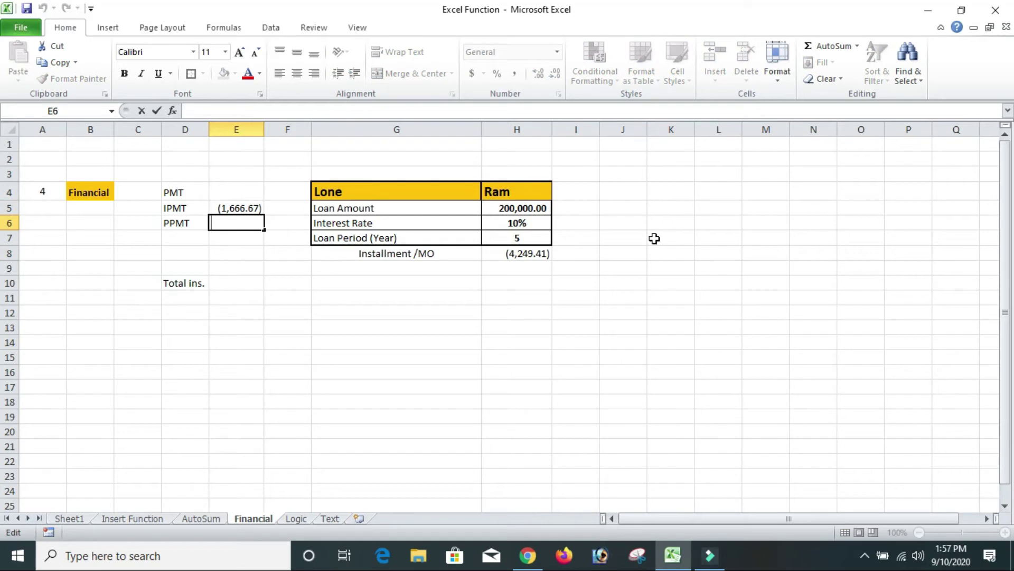
{"action": "left_click", "coordinate": [267, 286]}
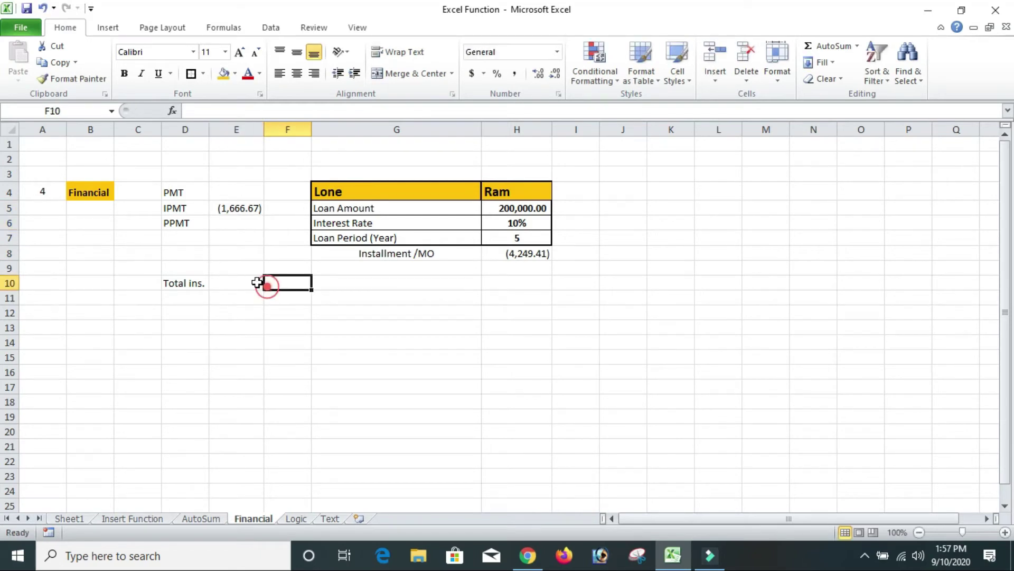
{"action": "left_click", "coordinate": [237, 222]}
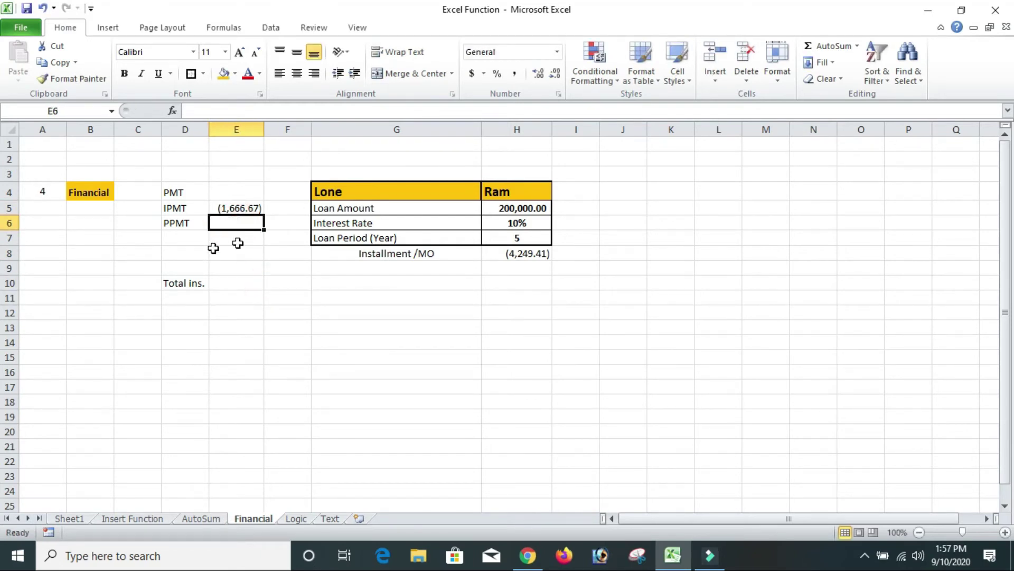
{"action": "left_click", "coordinate": [252, 211]}
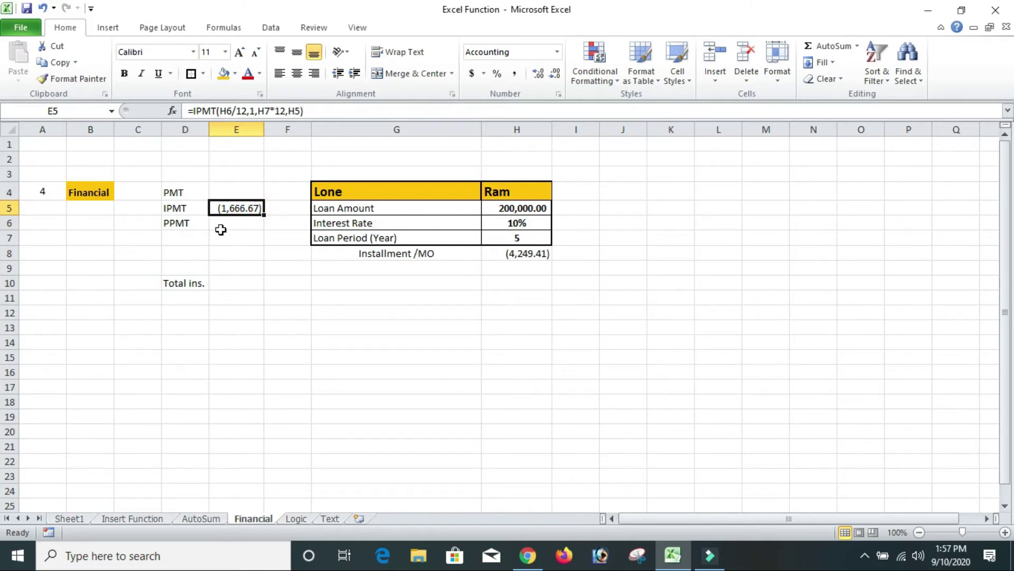
{"action": "left_click", "coordinate": [220, 225]}
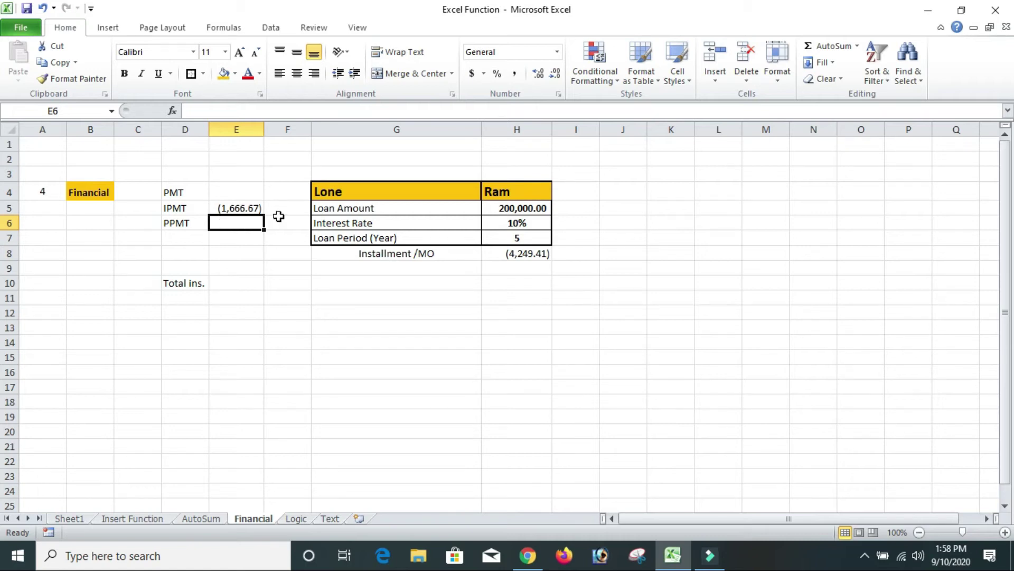
- Enter =PPMT(H6/12,1,H7*12,H5) in E6 for the first month's principal
{"action": "type", "text": "="}
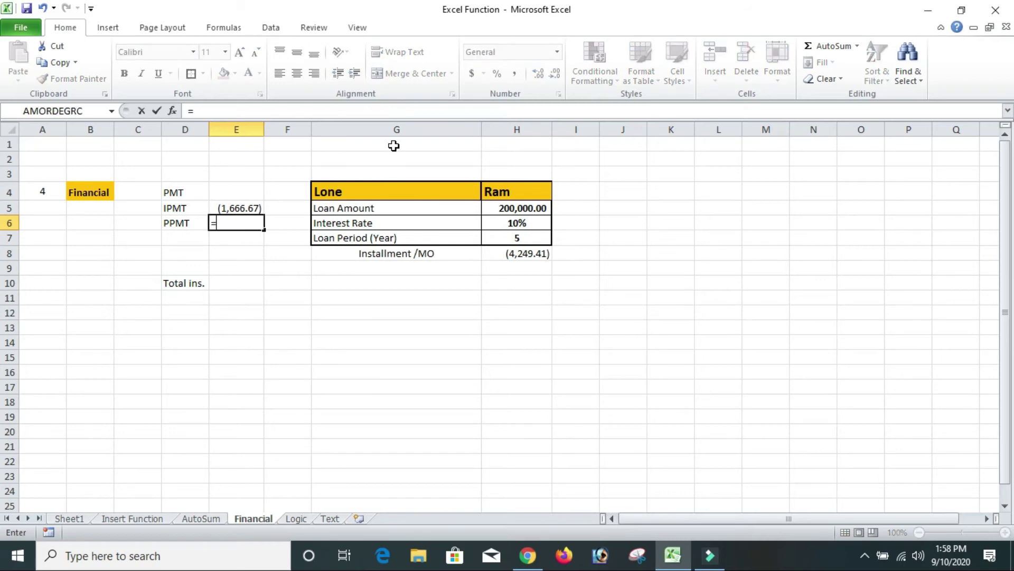
{"action": "type", "text": "ppmt"}
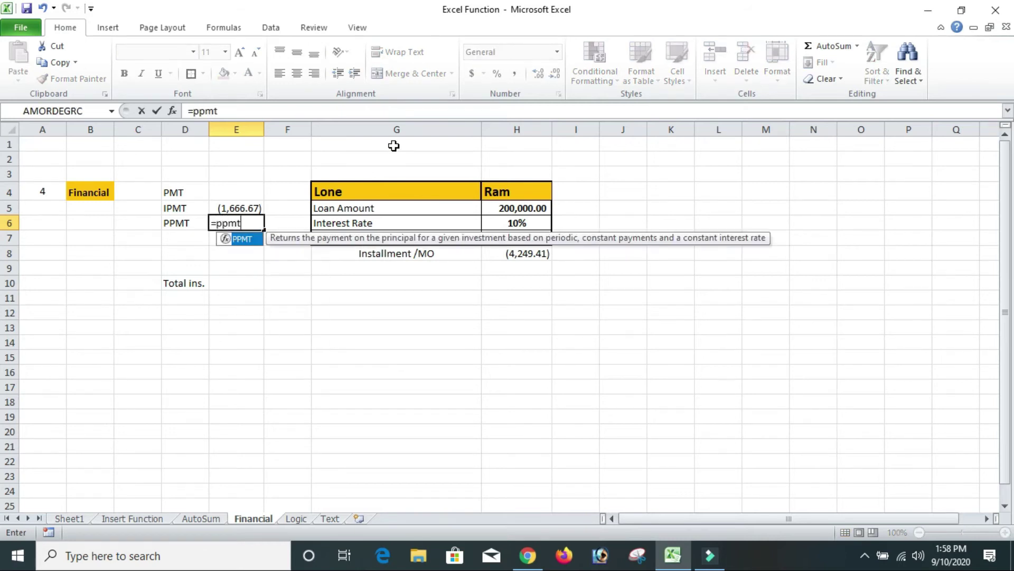
{"action": "type", "text": "("}
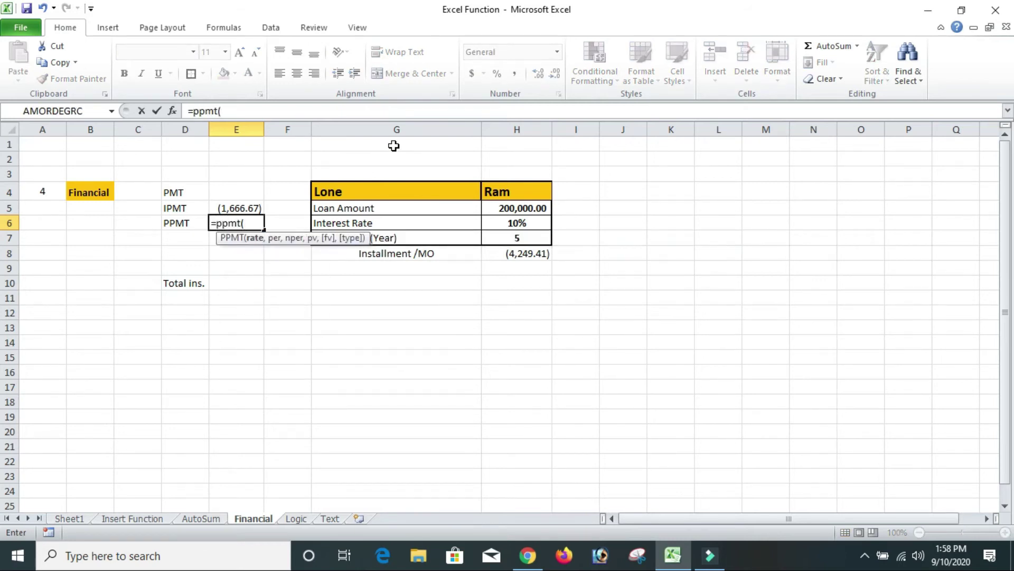
{"action": "left_click", "coordinate": [517, 222]}
{"action": "type", "text": ","}
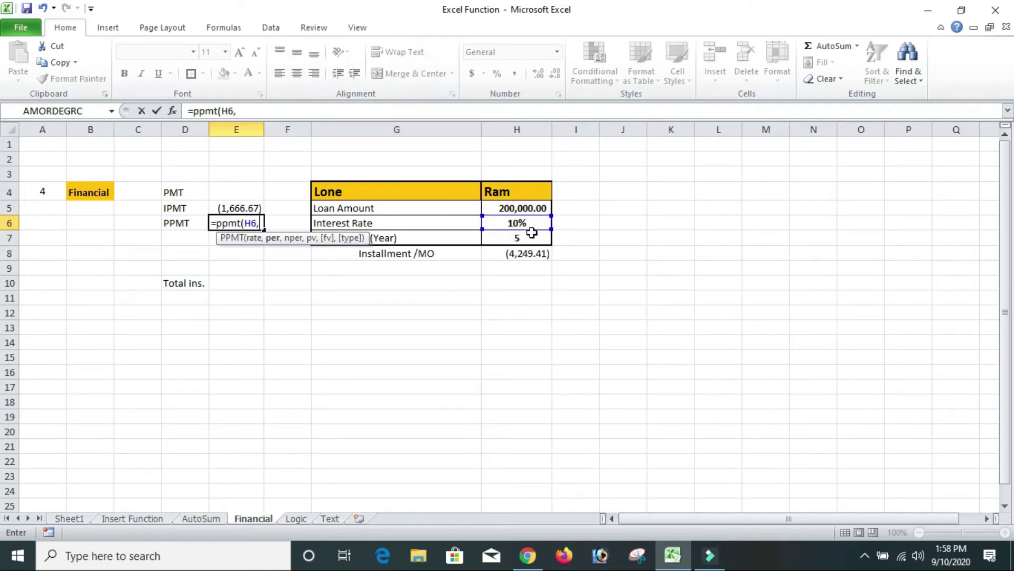
{"action": "key", "text": "BackSpace"}
{"action": "type", "text": "/12"}
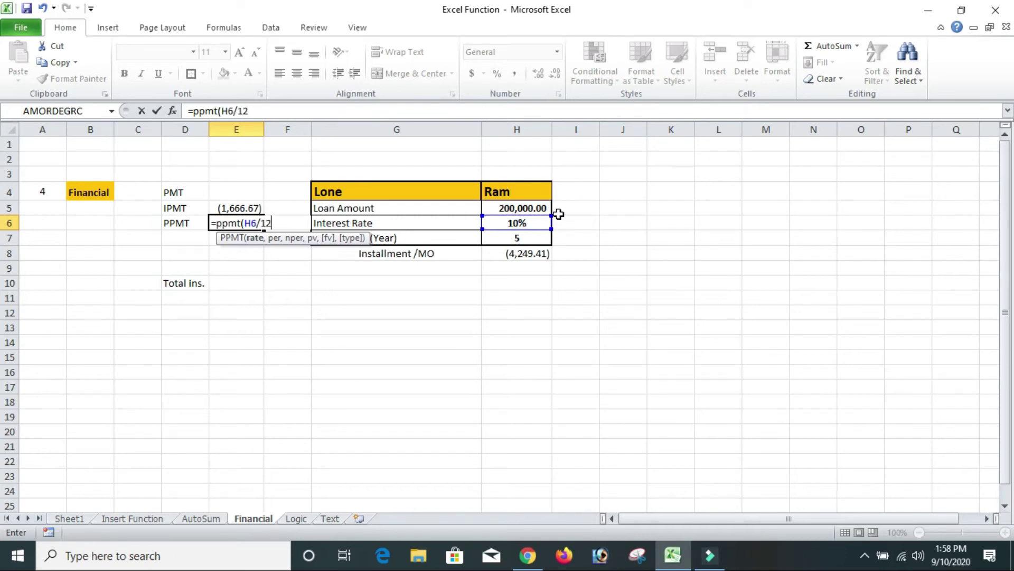
{"action": "type", "text": ","}
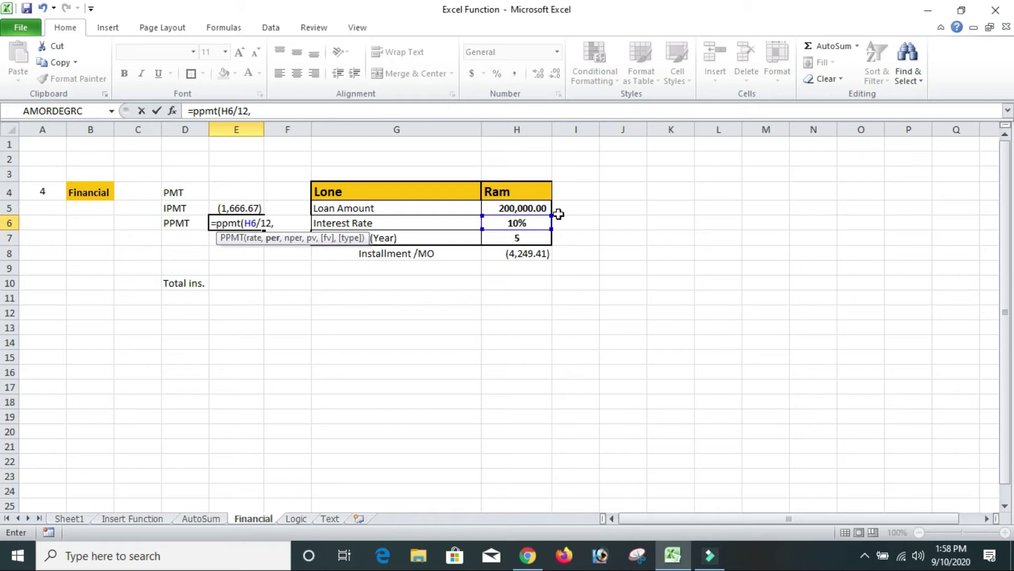
{"action": "type", "text": "1,"}
{"action": "left_click", "coordinate": [531, 238]}
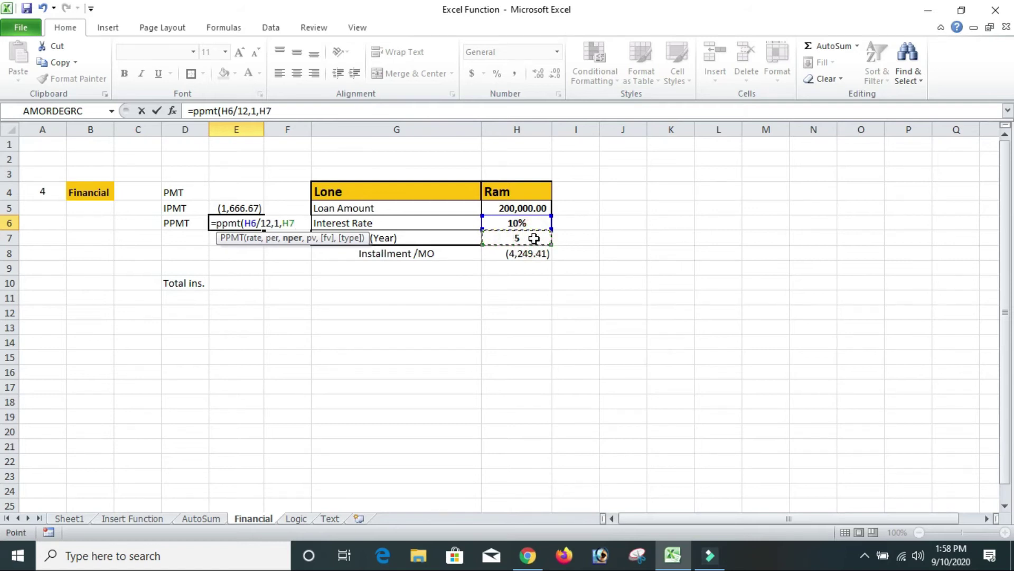
{"action": "type", "text": "*/"}
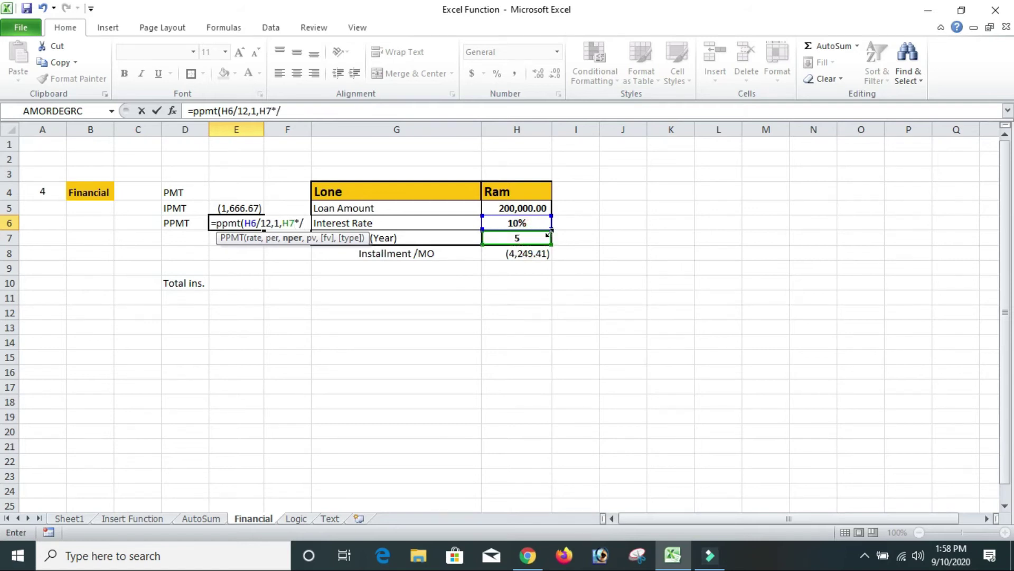
{"action": "key", "text": "BackSpace"}
{"action": "type", "text": "12"}
{"action": "type", "text": ","}
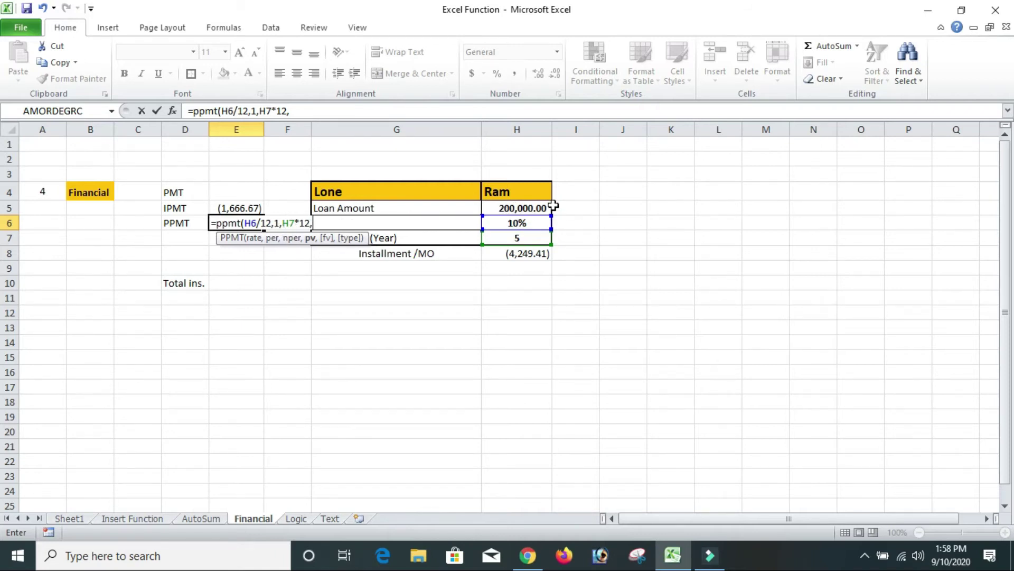
{"action": "left_click", "coordinate": [519, 208]}
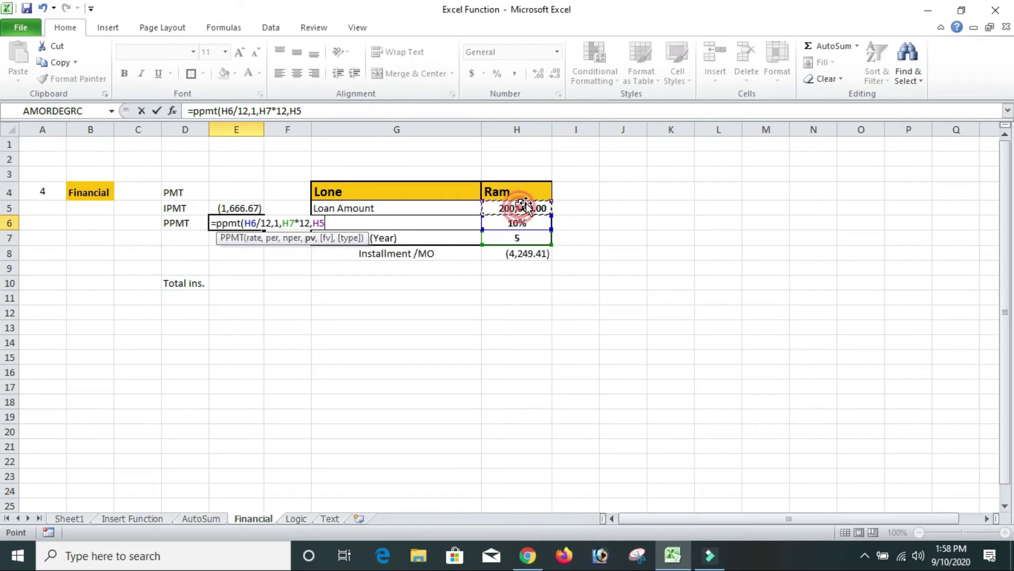
{"action": "type", "text": ")"}
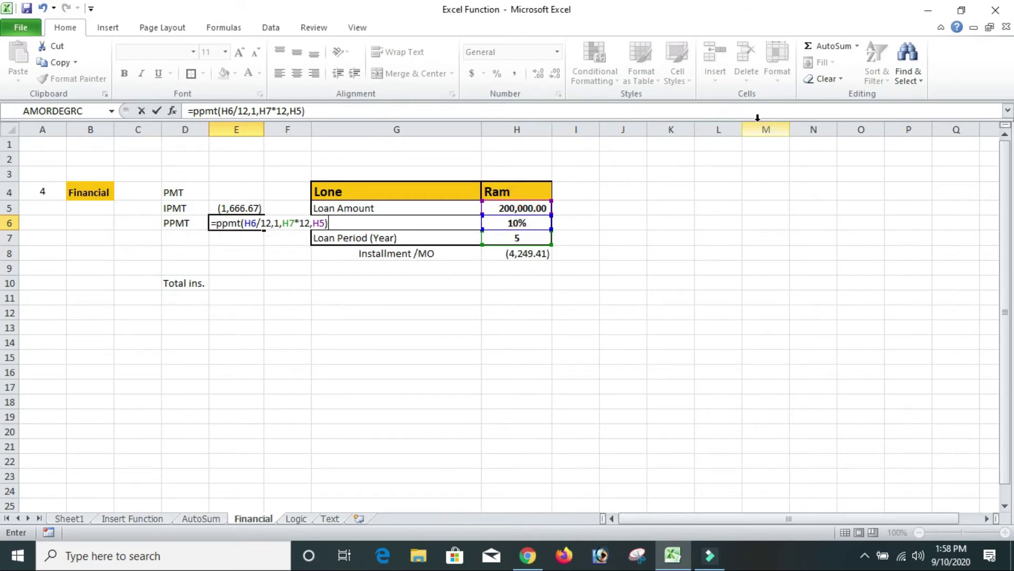
{"action": "key", "text": "Return"}
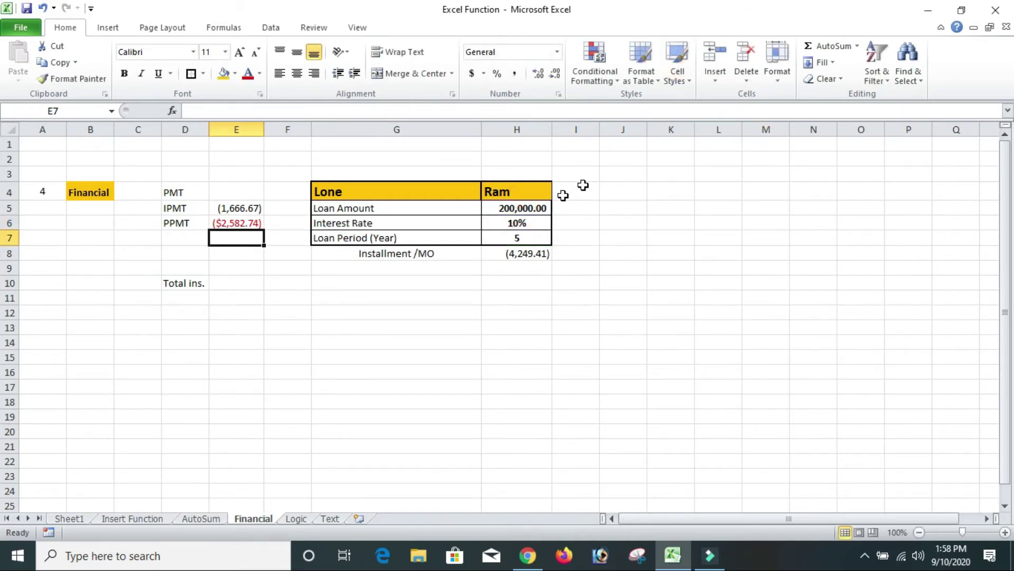
- Give E6 accounting number format so it reads (2,582.74)
{"action": "left_click", "coordinate": [239, 226]}
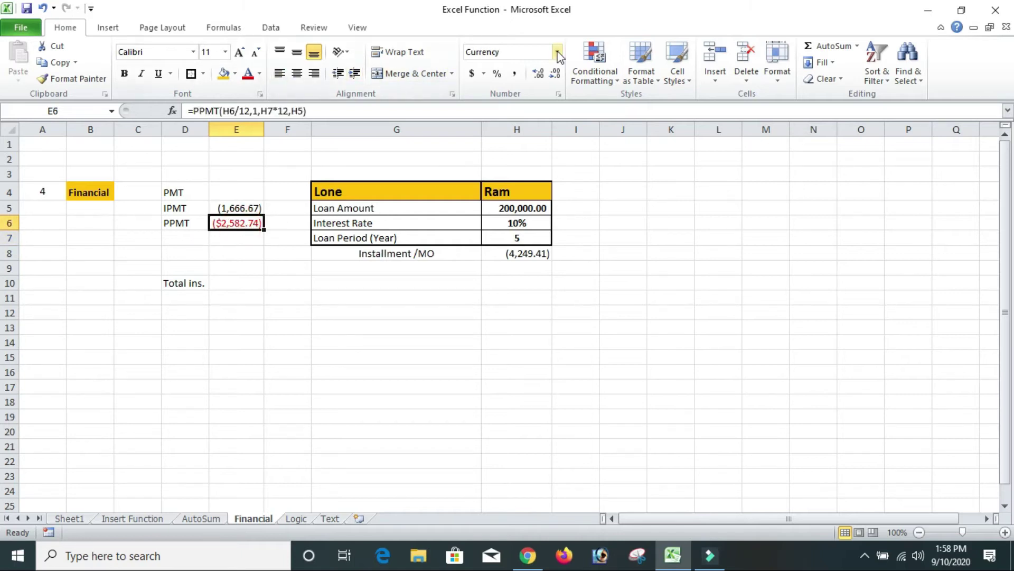
{"action": "left_click", "coordinate": [514, 74]}
{"action": "left_click", "coordinate": [298, 312]}
{"action": "left_click", "coordinate": [240, 207]}
{"action": "left_click", "coordinate": [240, 222]}
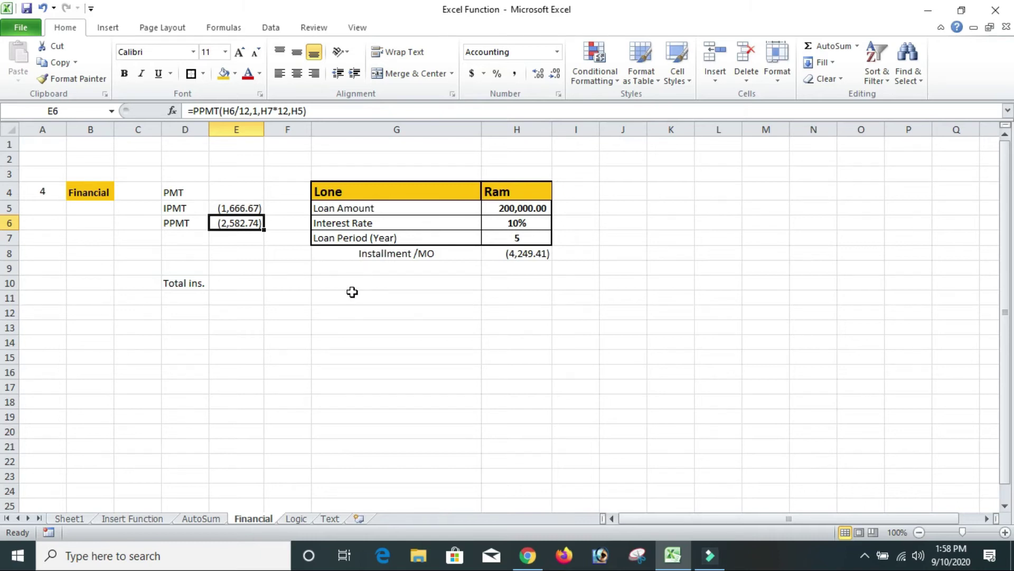
- After checking the H8 installment formula, enter =SUM(E5:E6) in E10
{"action": "left_click", "coordinate": [445, 260]}
{"action": "left_click", "coordinate": [527, 257]}
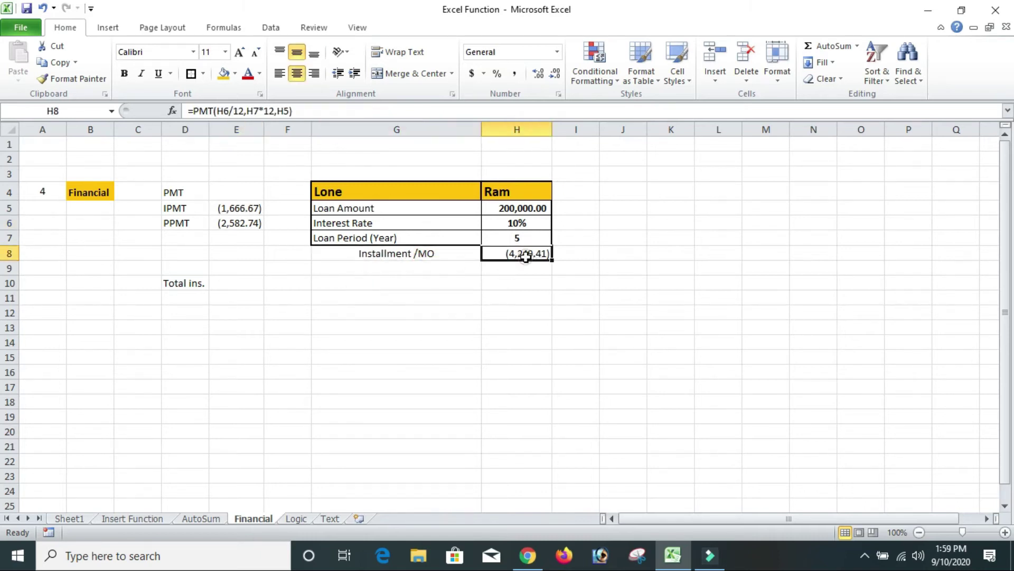
{"action": "left_click", "coordinate": [317, 374]}
{"action": "left_click", "coordinate": [232, 284]}
{"action": "type", "text": "="}
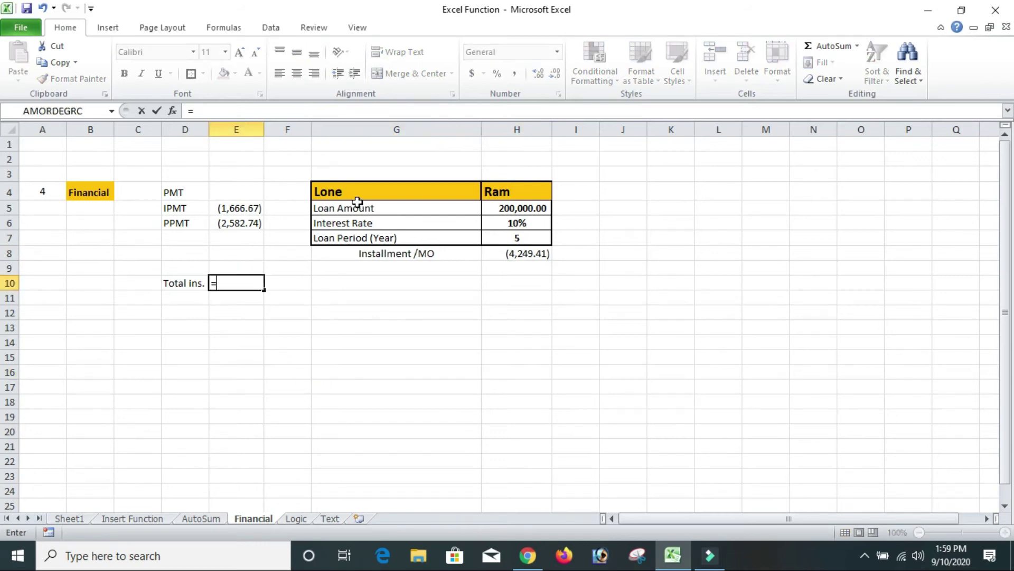
{"action": "type", "text": "sum("}
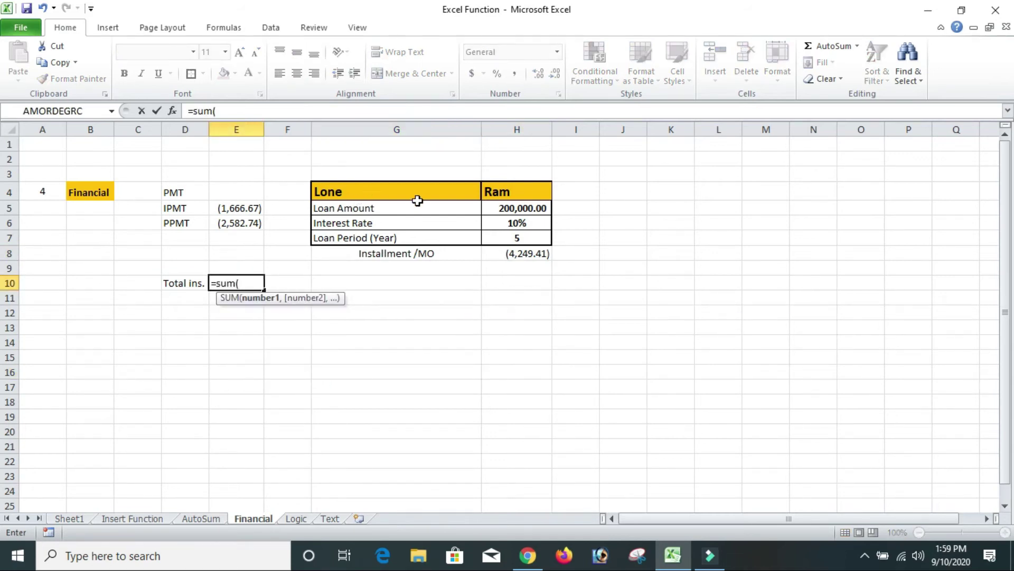
{"action": "left_click_drag", "start_coordinate": [224, 206], "coordinate": [222, 221]}
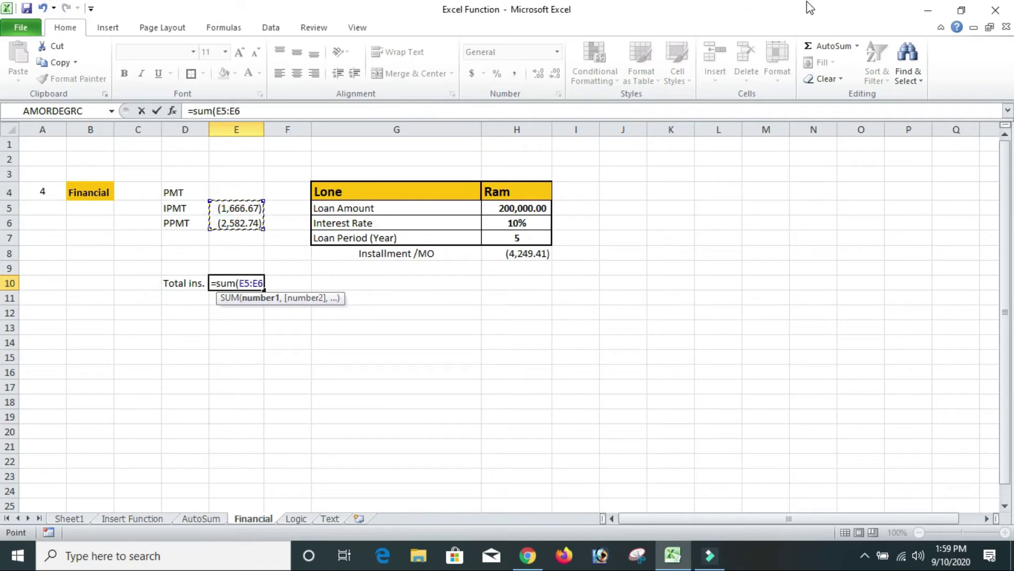
{"action": "type", "text": ")"}
{"action": "key", "text": "Return"}
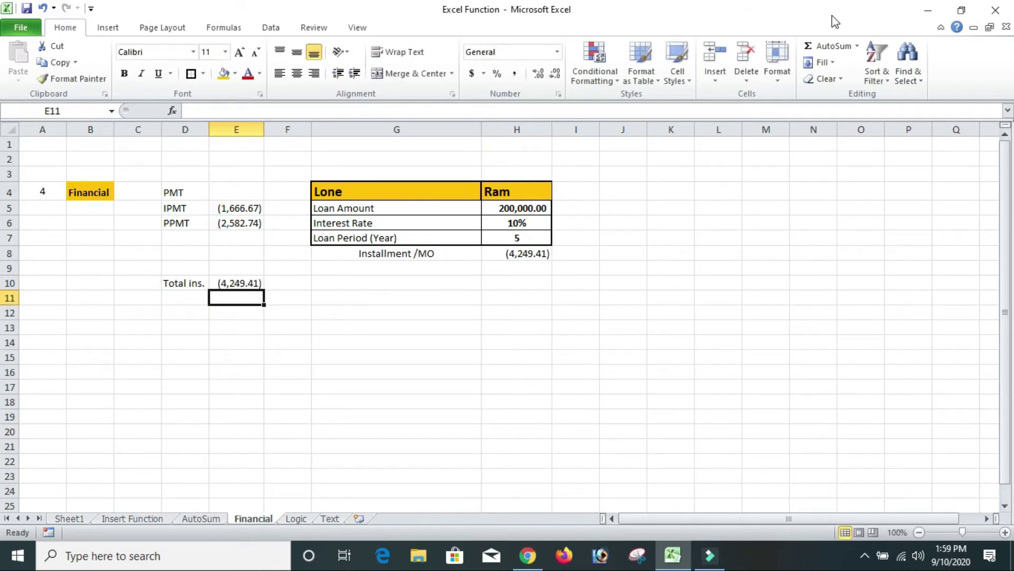
- Select the financial results block D4:I12
{"action": "left_click", "coordinate": [244, 285]}
{"action": "left_click", "coordinate": [548, 297]}
{"action": "left_click", "coordinate": [244, 161]}
{"action": "left_click_drag", "start_coordinate": [171, 183], "coordinate": [582, 311]}
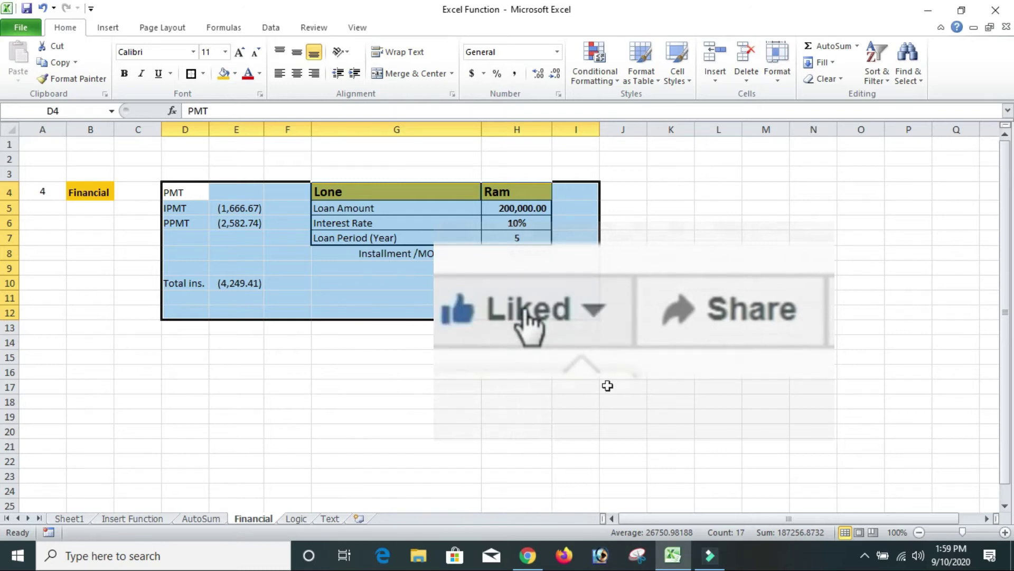
{"action": "left_click", "coordinate": [681, 236]}
{"action": "left_click_drag", "start_coordinate": [168, 193], "coordinate": [587, 311]}
{"action": "left_click", "coordinate": [831, 251]}
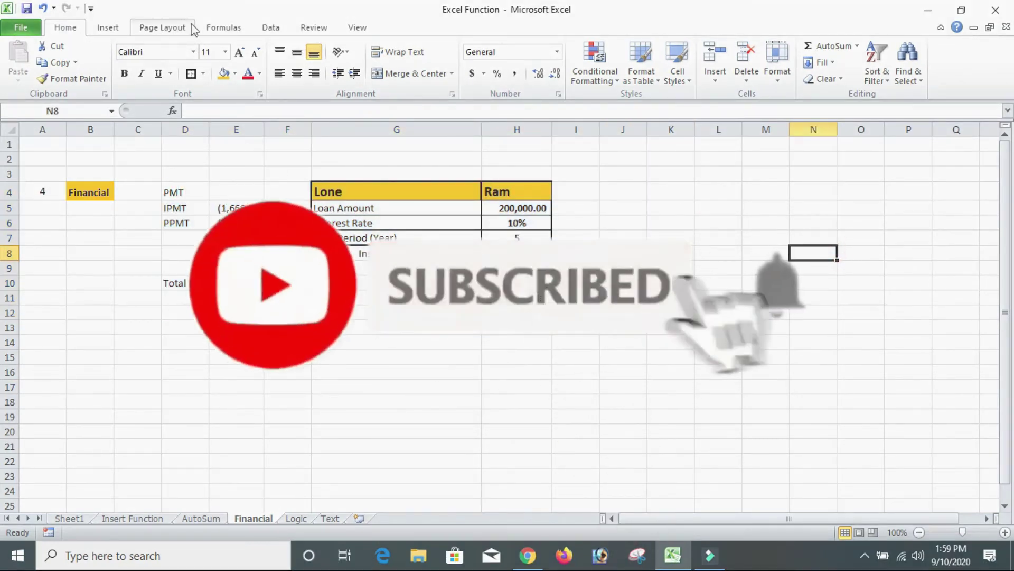
{"action": "left_click", "coordinate": [226, 33]}
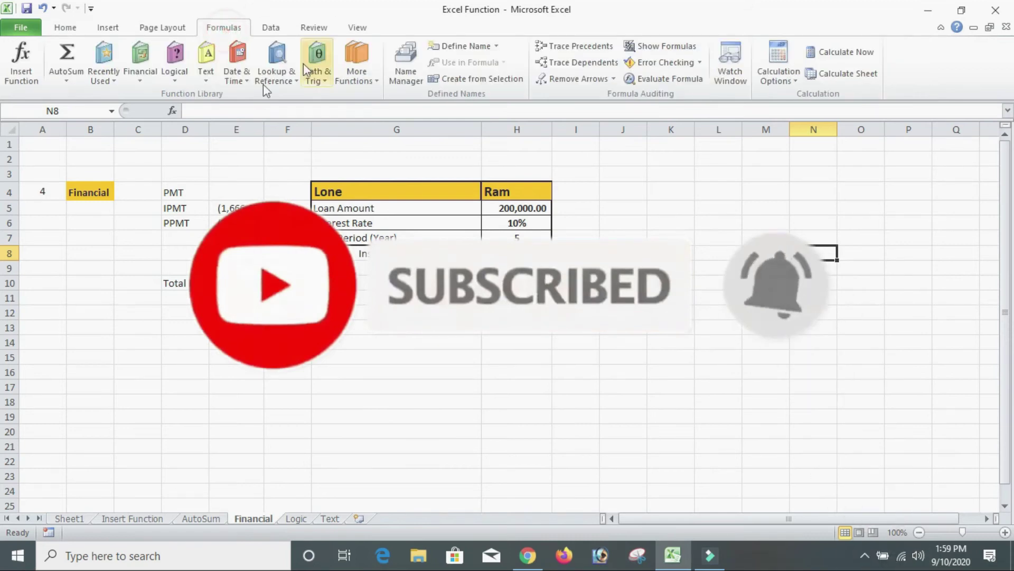
- On the Logic sheet, centre the TRUE and Fals entries in B5:B6 horizontally and vertically
{"action": "left_click", "coordinate": [143, 80]}
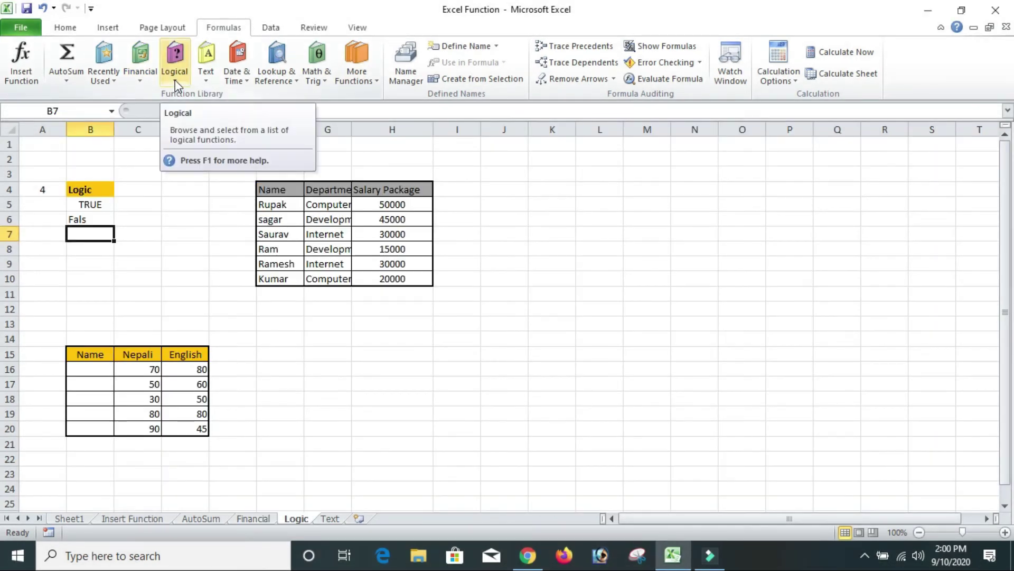
{"action": "left_click", "coordinate": [105, 219]}
{"action": "left_click_drag", "start_coordinate": [100, 204], "coordinate": [93, 219]}
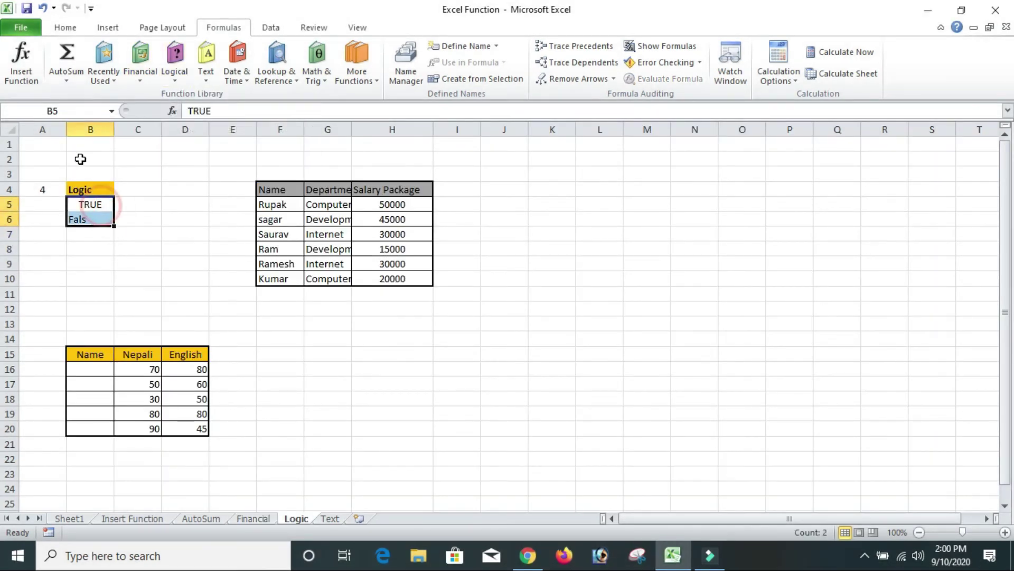
{"action": "left_click", "coordinate": [68, 28]}
{"action": "left_click", "coordinate": [297, 73]}
{"action": "left_click", "coordinate": [294, 51]}
- Select D3 and bring up the Logical functions list under Formulas
{"action": "left_click", "coordinate": [224, 27]}
{"action": "left_click", "coordinate": [178, 172]}
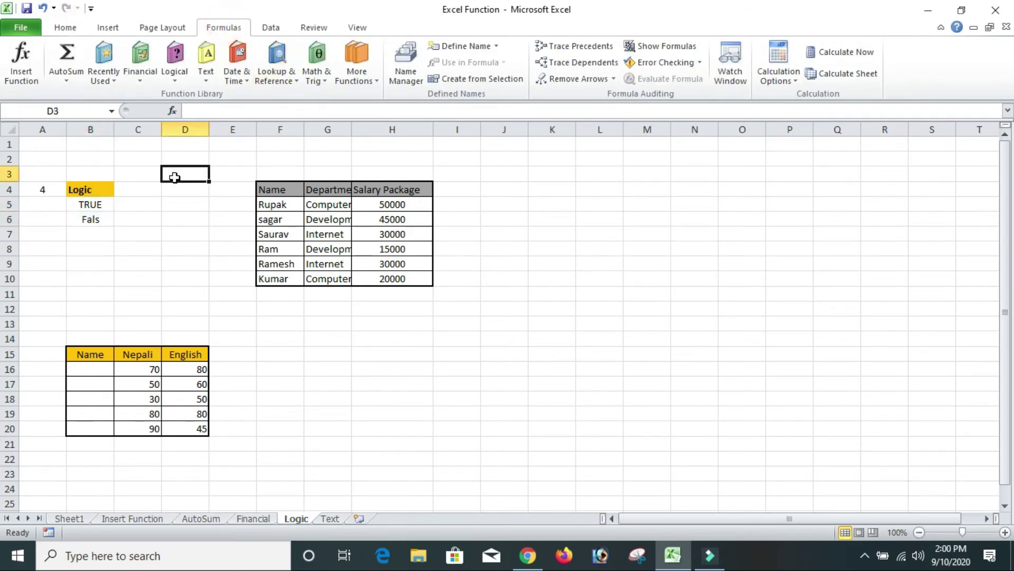
{"action": "left_click", "coordinate": [176, 74]}
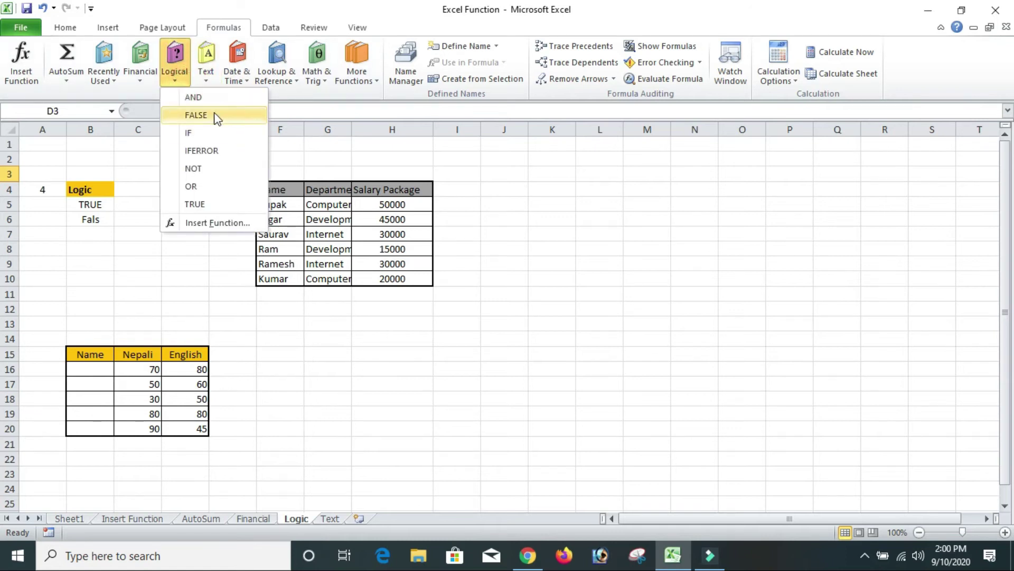
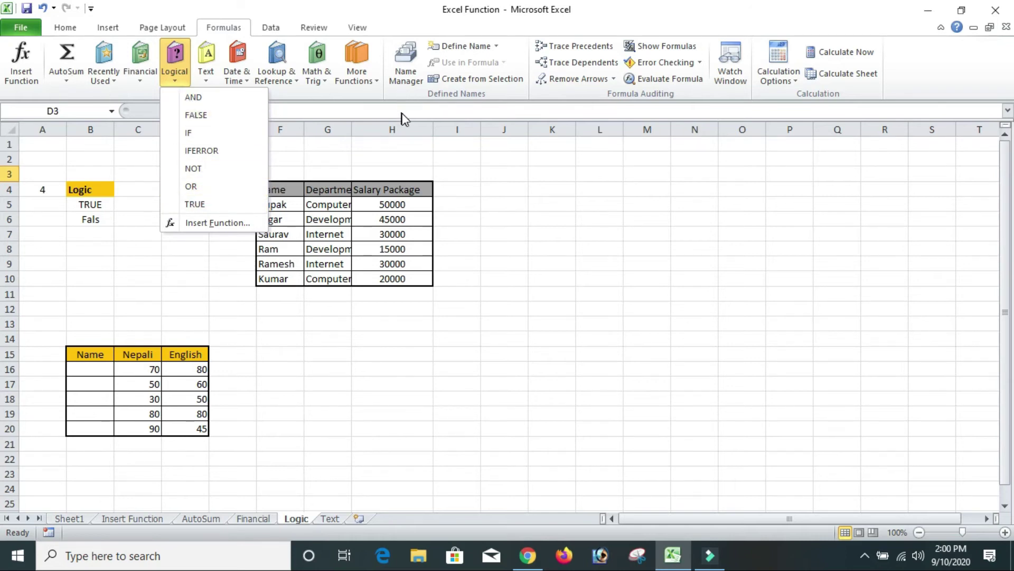
- AutoFit the Department column G to its longest entry
{"action": "left_click", "coordinate": [102, 254]}
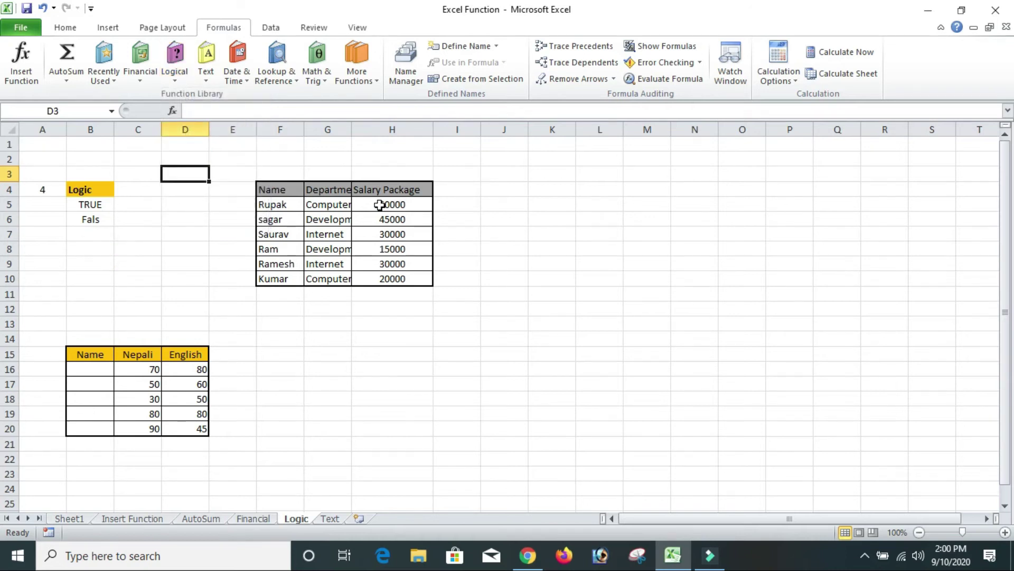
{"action": "left_click_drag", "start_coordinate": [380, 205], "coordinate": [391, 249]}
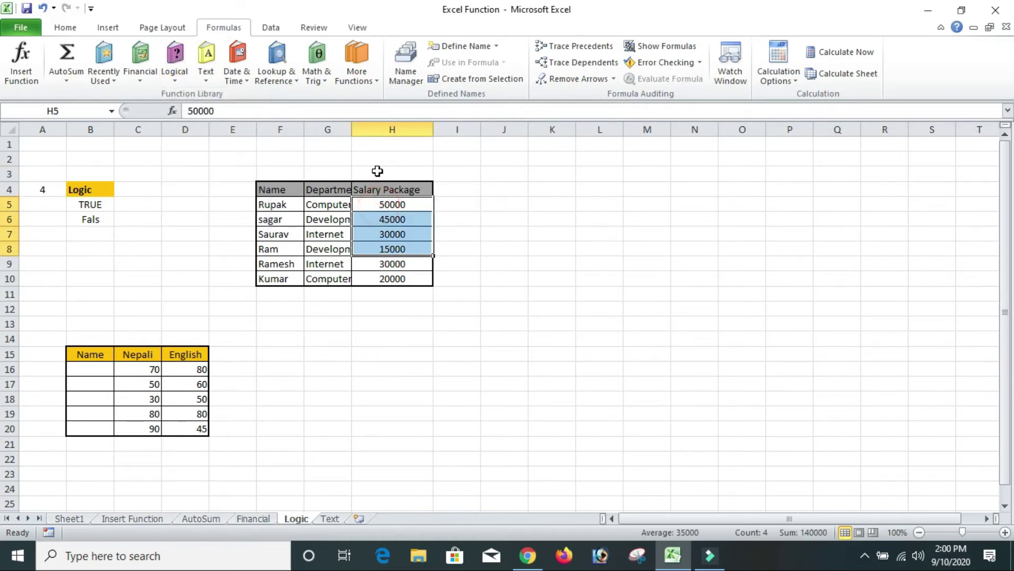
{"action": "double_click", "coordinate": [352, 128]}
{"action": "left_click", "coordinate": [552, 216]}
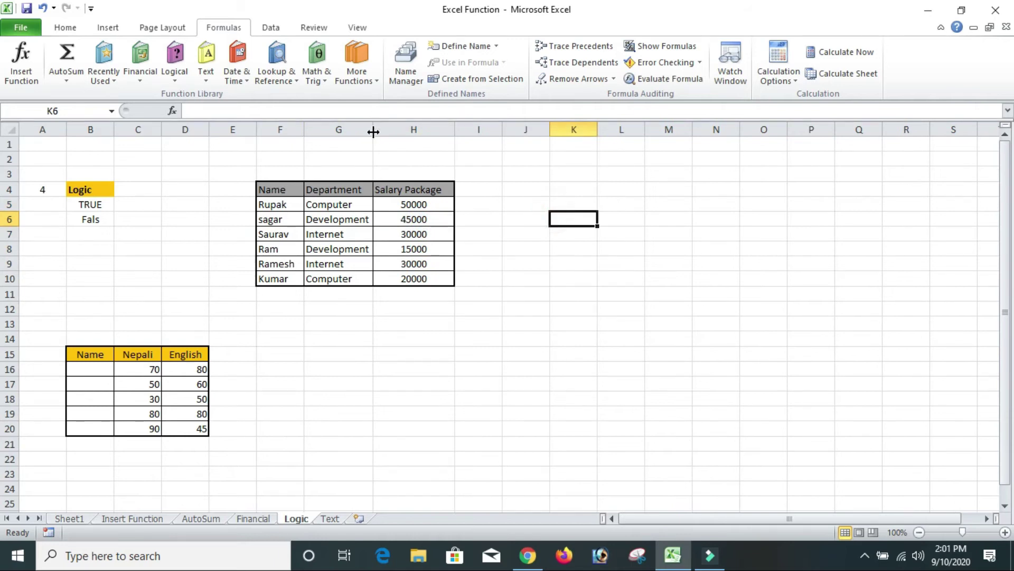
- Widen the Salary Package column H so its header shows in full
{"action": "left_click_drag", "start_coordinate": [373, 129], "coordinate": [394, 129]}
{"action": "left_click", "coordinate": [510, 260]}
{"action": "left_click", "coordinate": [448, 206]}
{"action": "left_click", "coordinate": [529, 233]}
{"action": "left_click", "coordinate": [500, 198]}
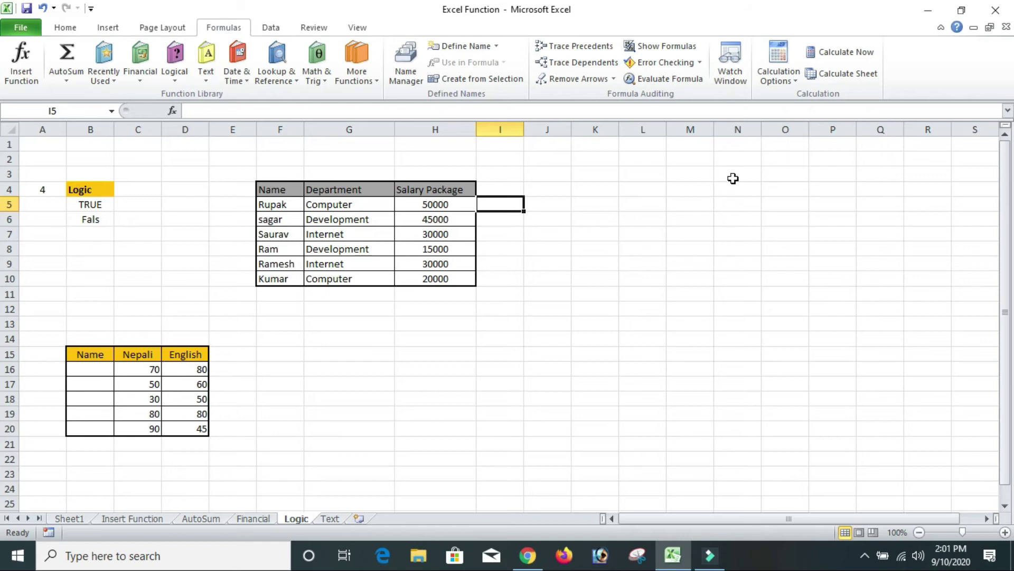
- Enter =IF(H5>40000,"True","False") in cell I5
{"action": "type", "text": "=if("}
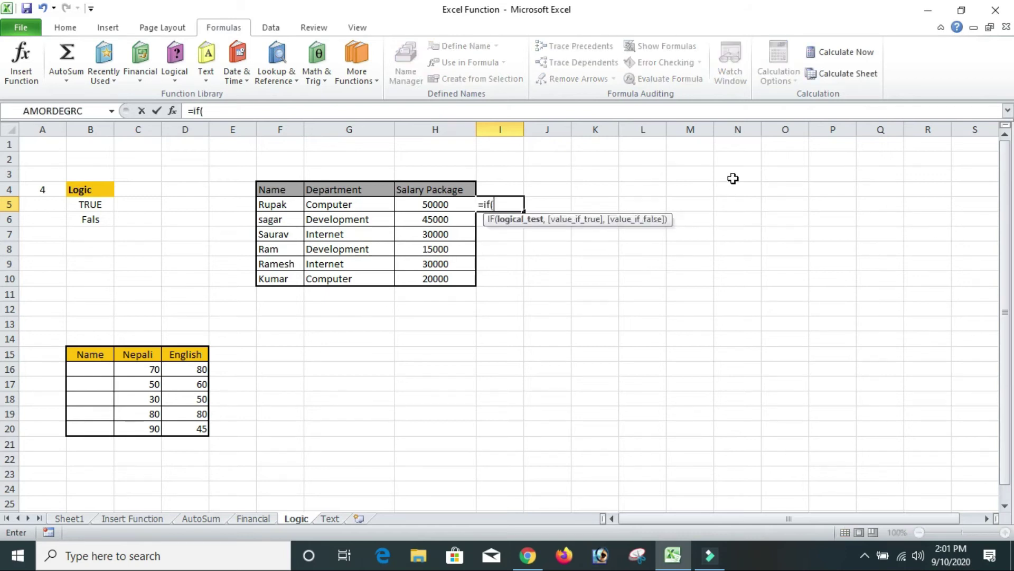
{"action": "left_click", "coordinate": [439, 205]}
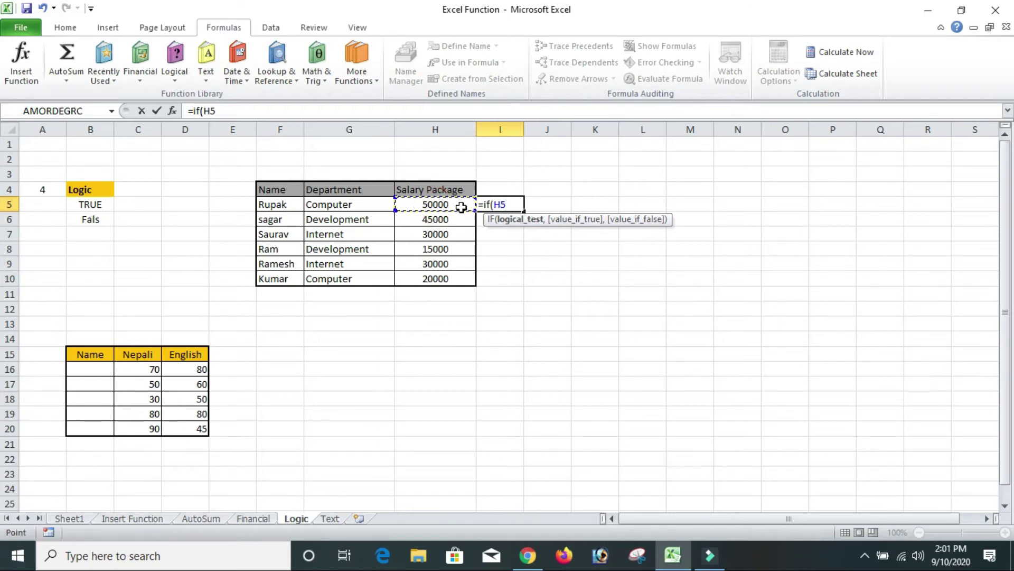
{"action": "type", "text": ","}
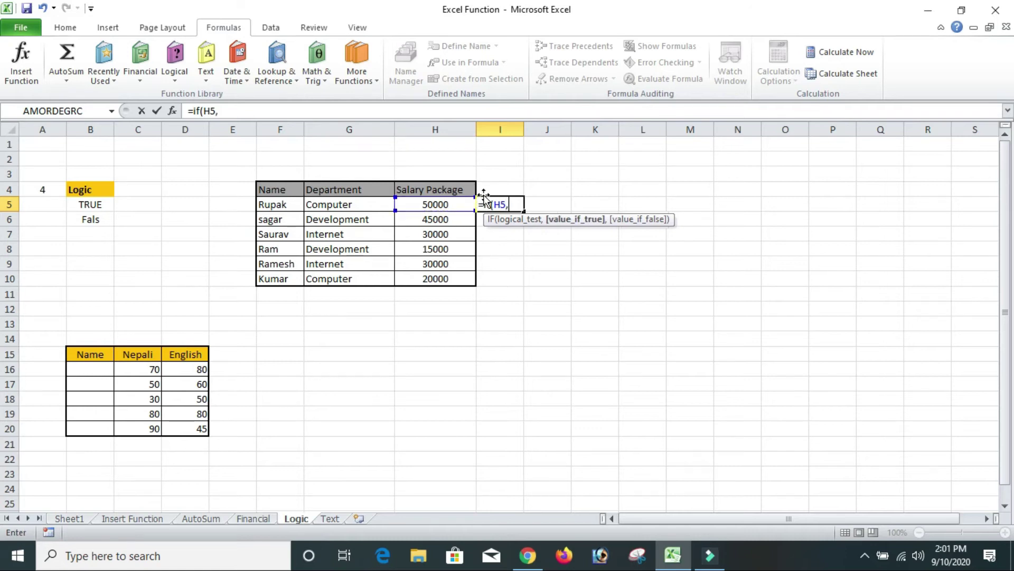
{"action": "key", "text": "BackSpace"}
{"action": "type", "text": ">40000"}
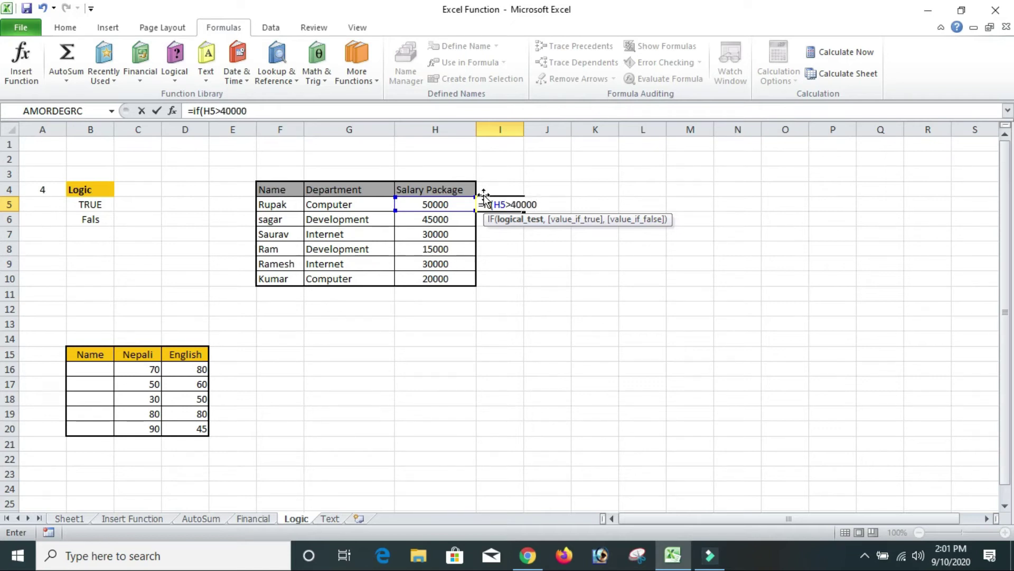
{"action": "type", "text": ","}
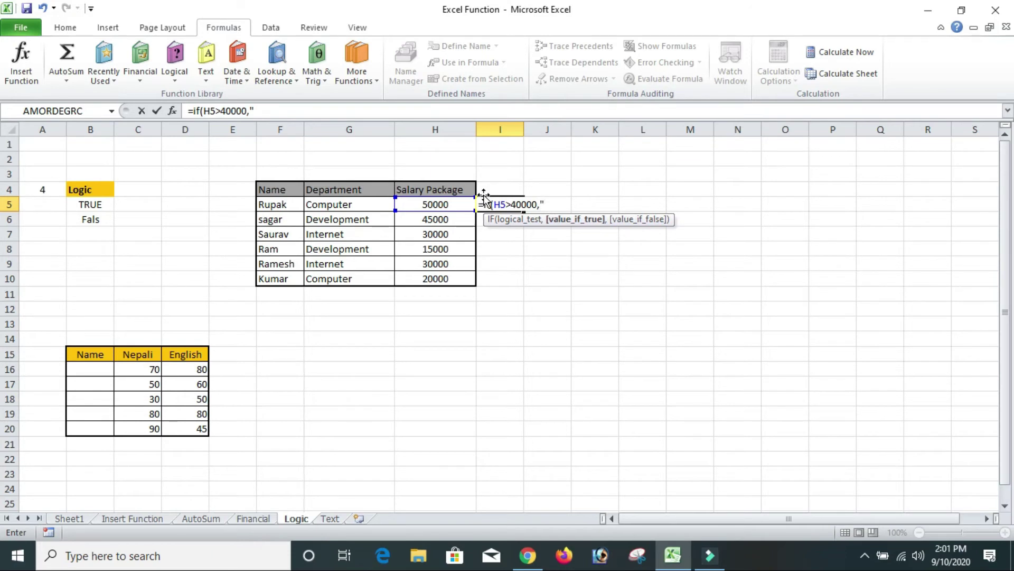
{"action": "type", "text": ",\"False\""}
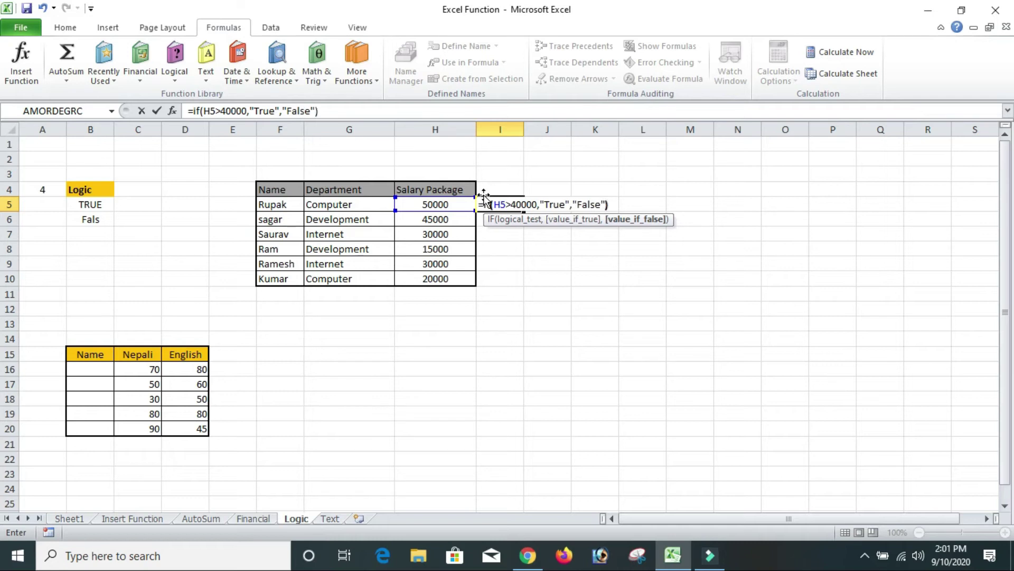
{"action": "key", "text": "Return"}
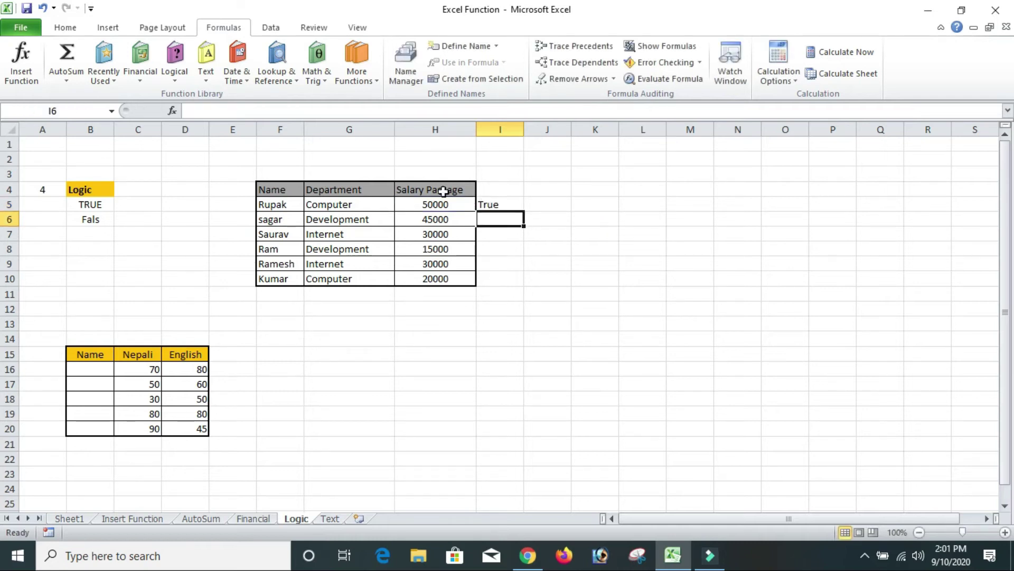
- Fill the IF formula down to I10 and compare the results with the salaries
{"action": "left_click", "coordinate": [489, 204]}
{"action": "left_click_drag", "start_coordinate": [526, 214], "coordinate": [521, 285]}
{"action": "left_click", "coordinate": [595, 267]}
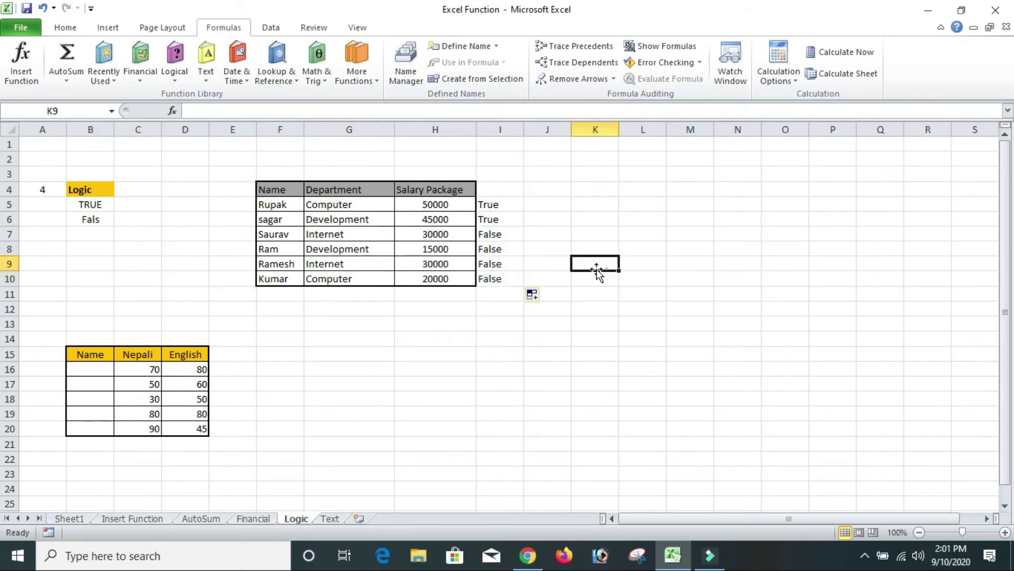
{"action": "left_click_drag", "start_coordinate": [486, 206], "coordinate": [415, 219]}
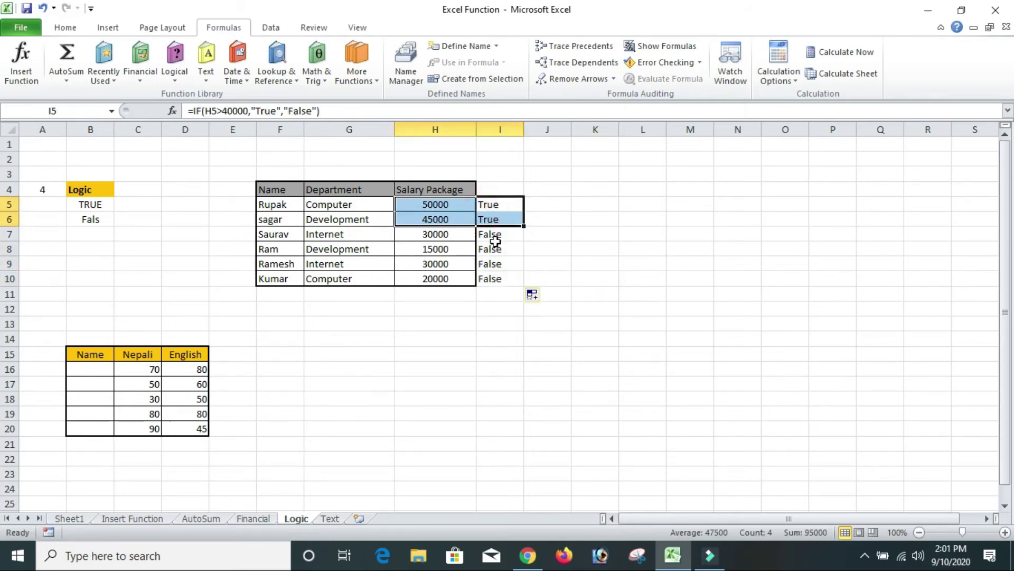
{"action": "left_click_drag", "start_coordinate": [492, 232], "coordinate": [439, 272]}
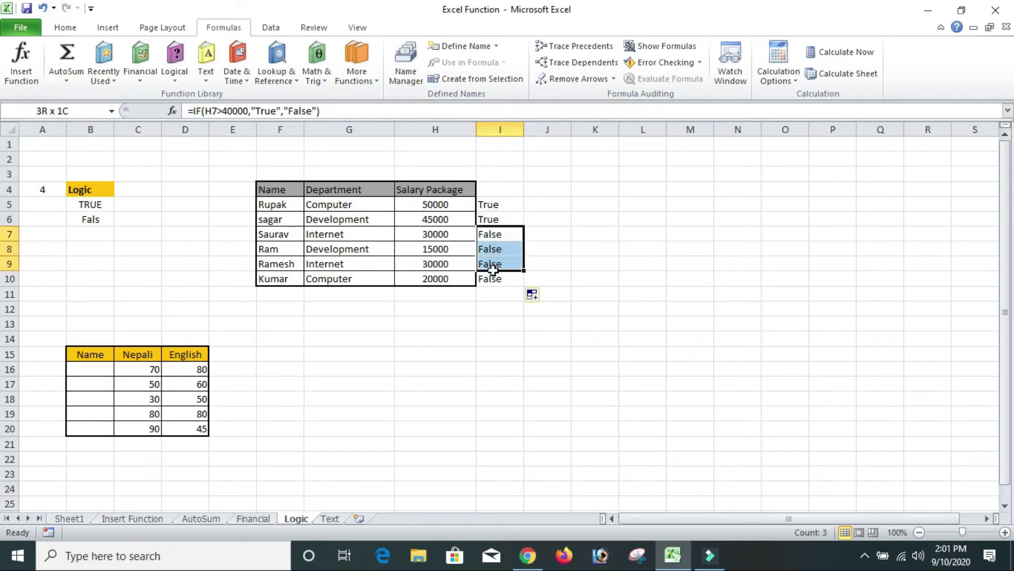
{"action": "left_click", "coordinate": [623, 217]}
{"action": "left_click_drag", "start_coordinate": [486, 205], "coordinate": [489, 267]}
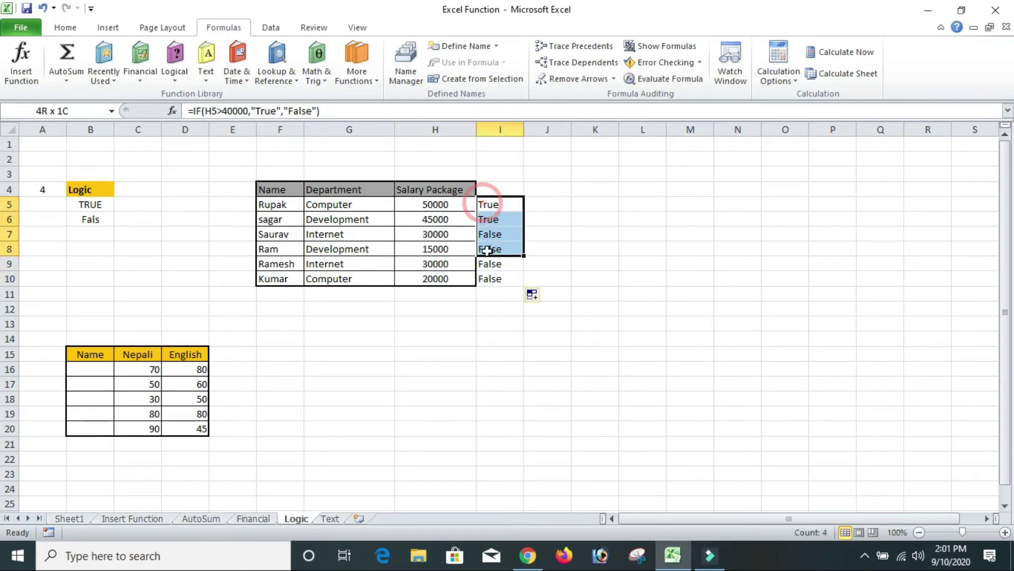
- Centre the True/False results in I5:I9 horizontally and vertically
{"action": "left_click", "coordinate": [64, 27]}
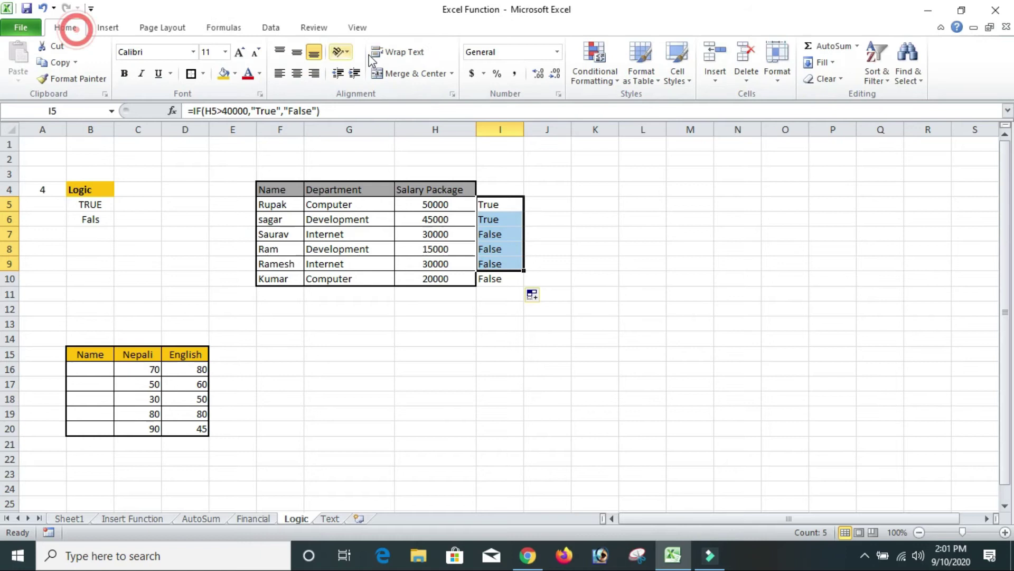
{"action": "left_click", "coordinate": [297, 74]}
{"action": "left_click", "coordinate": [297, 51]}
{"action": "left_click", "coordinate": [671, 191]}
- Replace the formula in I5 with =H5>40000
{"action": "left_click", "coordinate": [505, 204]}
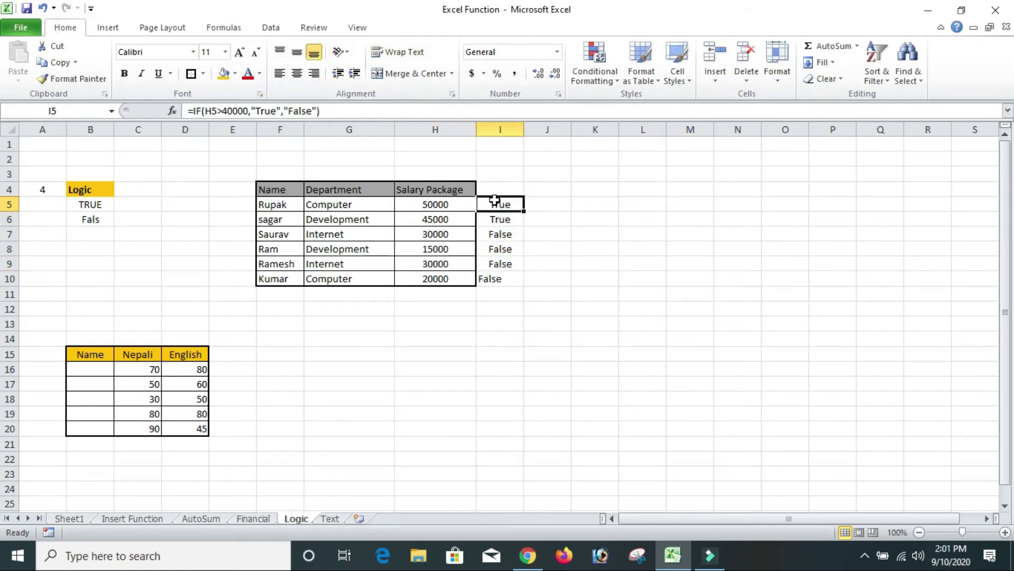
{"action": "type", "text": "="}
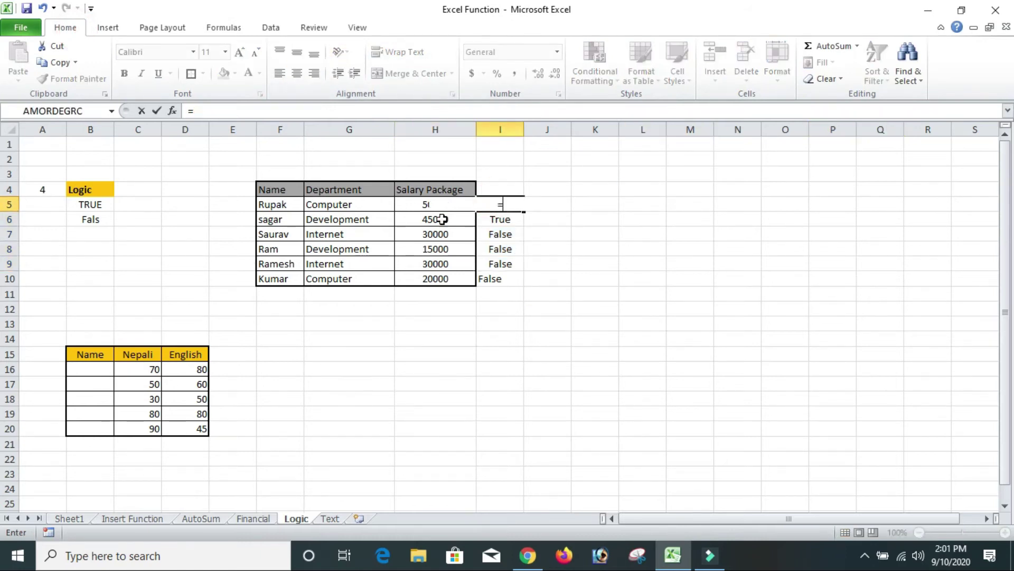
{"action": "left_click", "coordinate": [409, 203]}
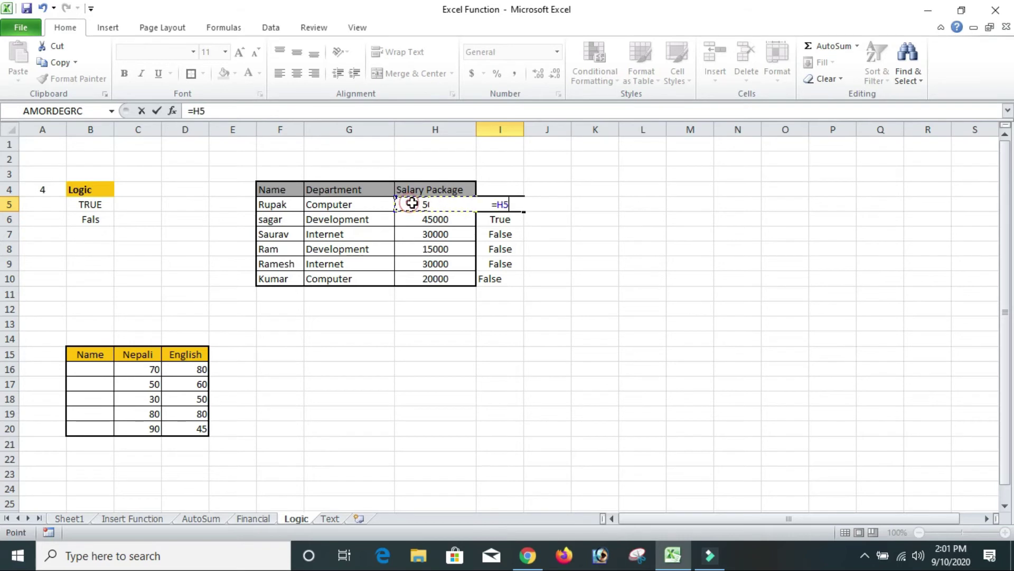
{"action": "type", "text": ">"}
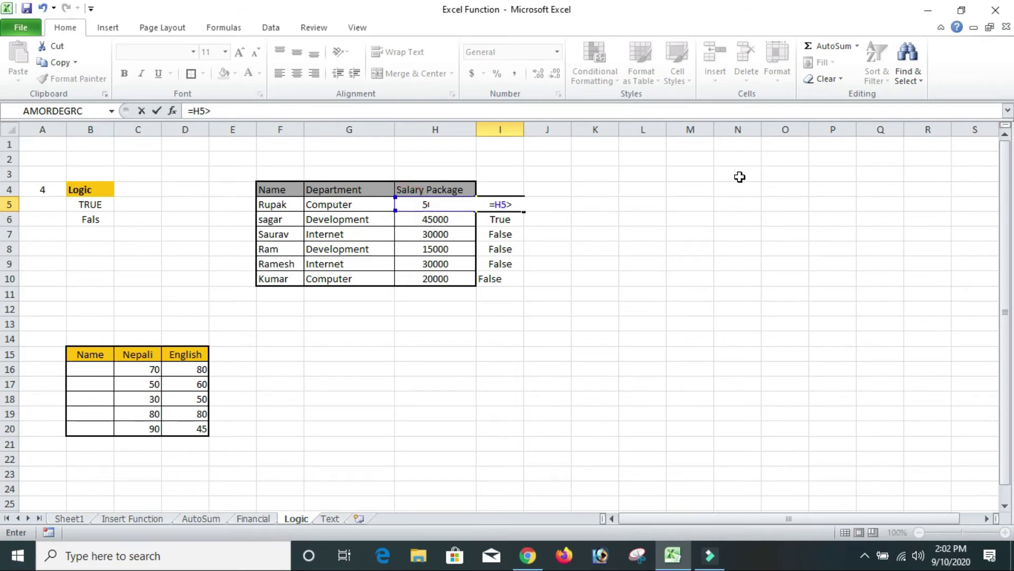
{"action": "type", "text": "40000"}
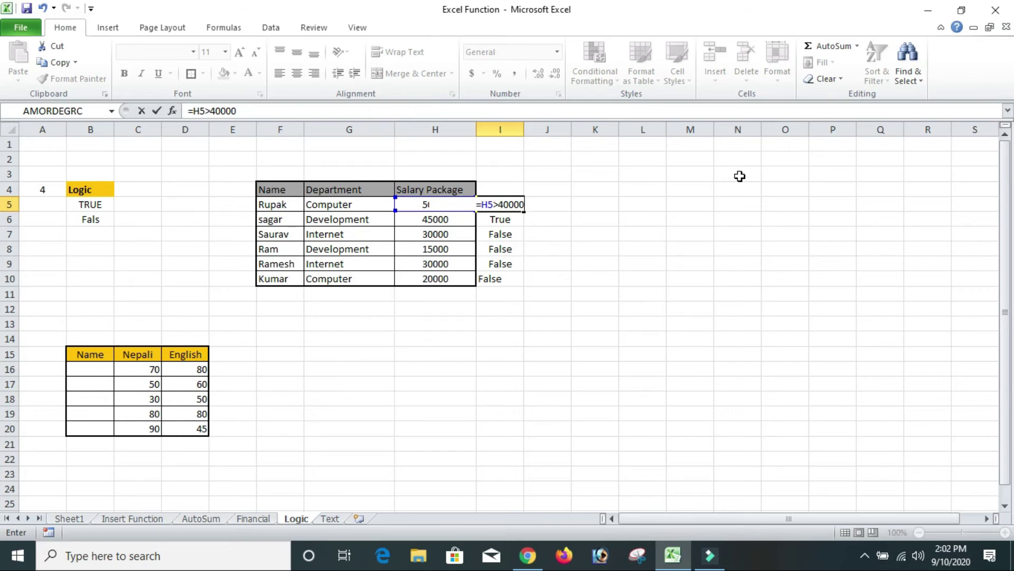
{"action": "key", "text": "Return"}
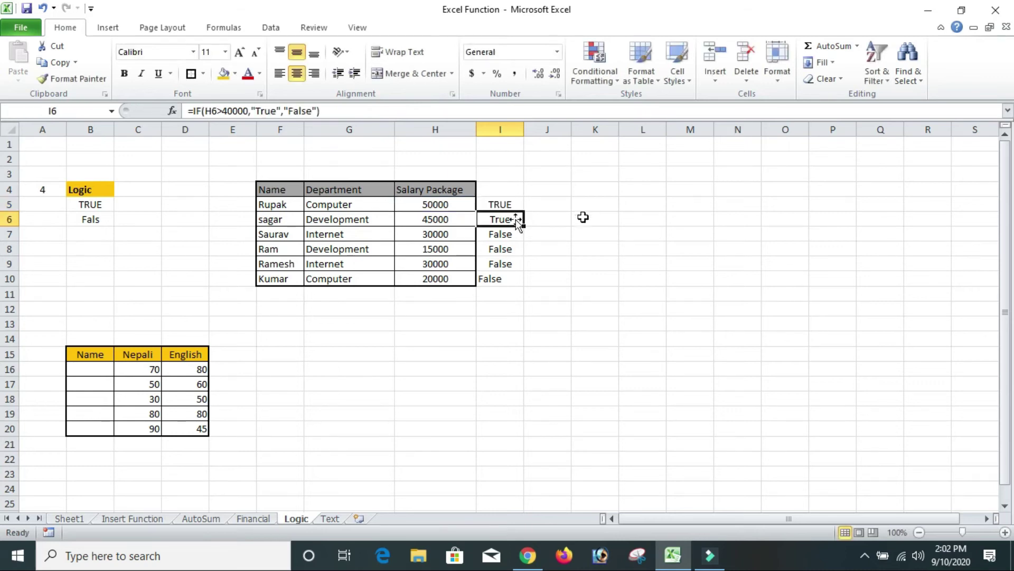
- Fill the =H5>40000 comparison down from I5 to I10
{"action": "left_click", "coordinate": [515, 204]}
{"action": "left_click_drag", "start_coordinate": [525, 215], "coordinate": [507, 264]}
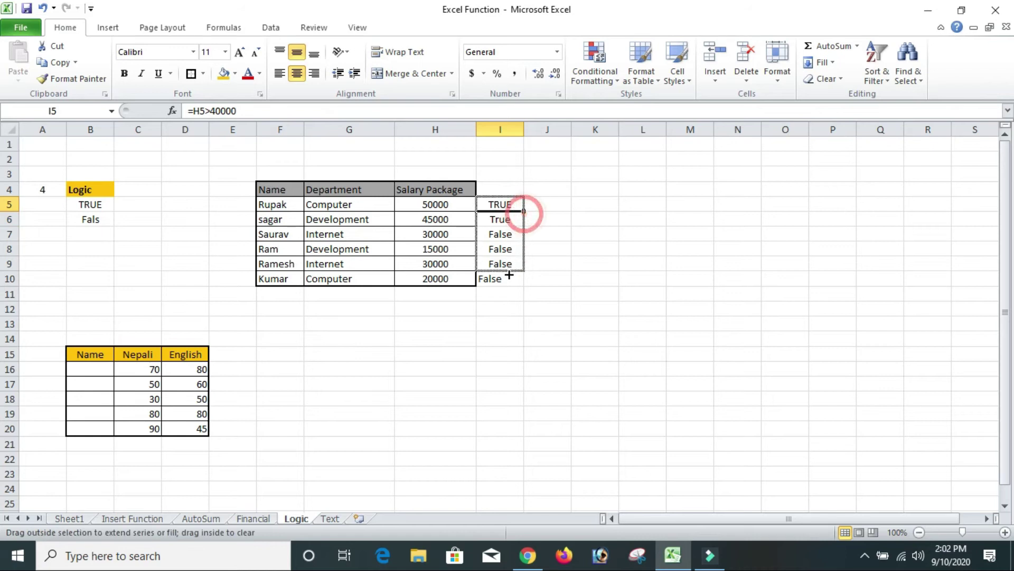
{"action": "left_click", "coordinate": [584, 249]}
{"action": "left_click", "coordinate": [516, 266]}
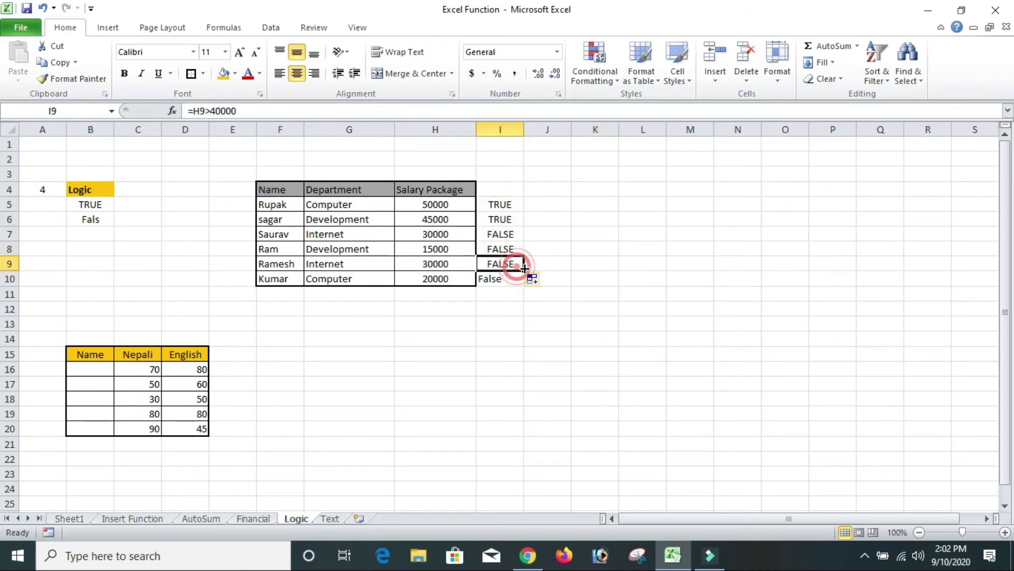
{"action": "left_click_drag", "start_coordinate": [523, 271], "coordinate": [523, 286]}
{"action": "left_click", "coordinate": [626, 264]}
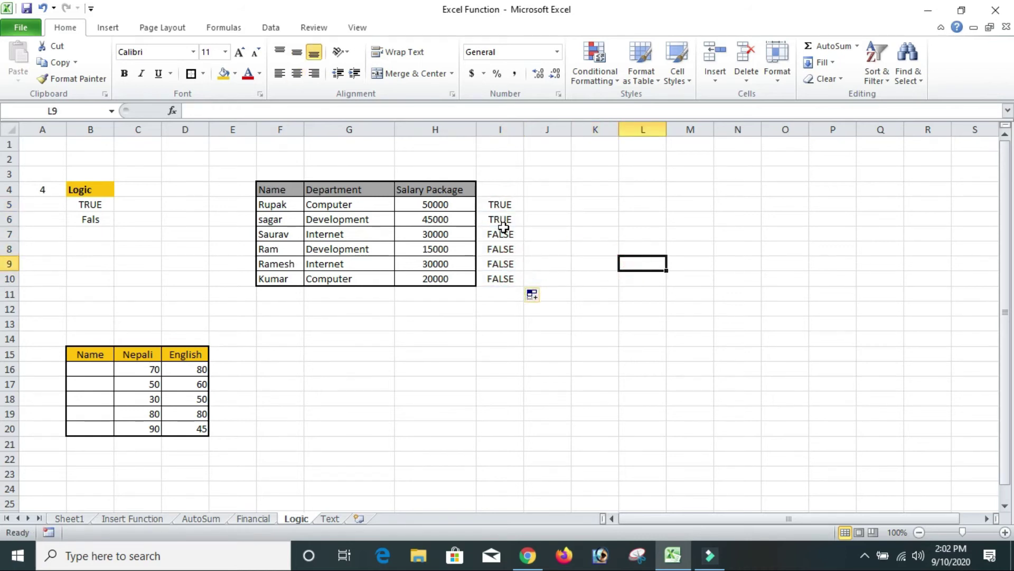
- Check the I5 formula against the salary value in H5
{"action": "left_click", "coordinate": [508, 205]}
{"action": "left_click", "coordinate": [754, 240]}
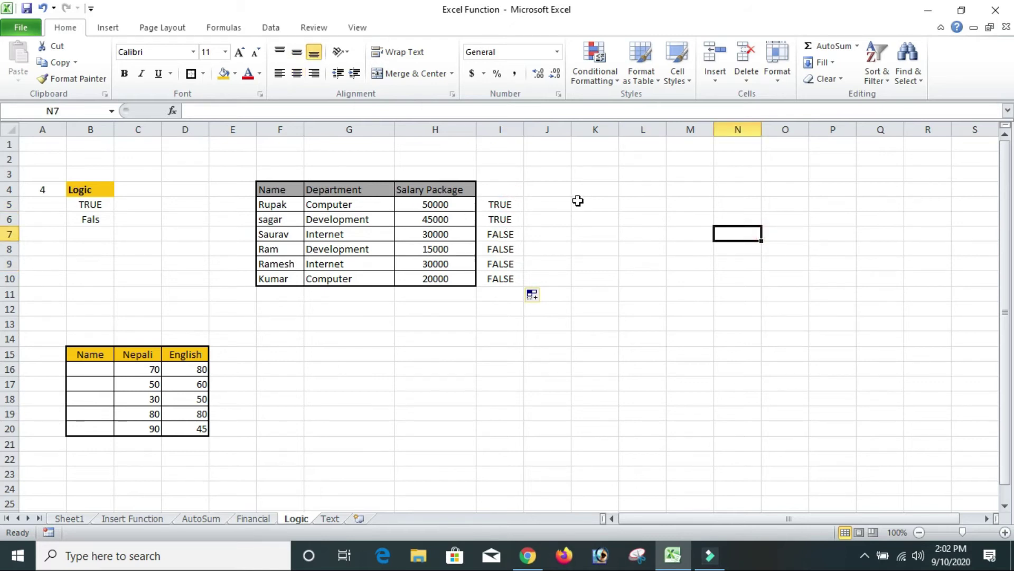
{"action": "left_click", "coordinate": [491, 203]}
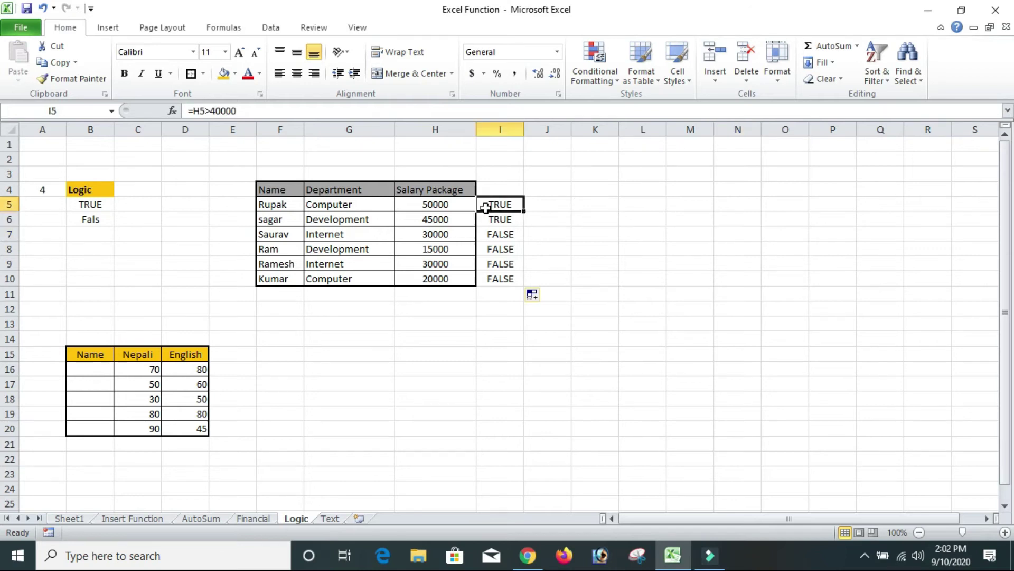
{"action": "left_click", "coordinate": [445, 206]}
{"action": "left_click", "coordinate": [498, 201]}
{"action": "left_click", "coordinate": [436, 209]}
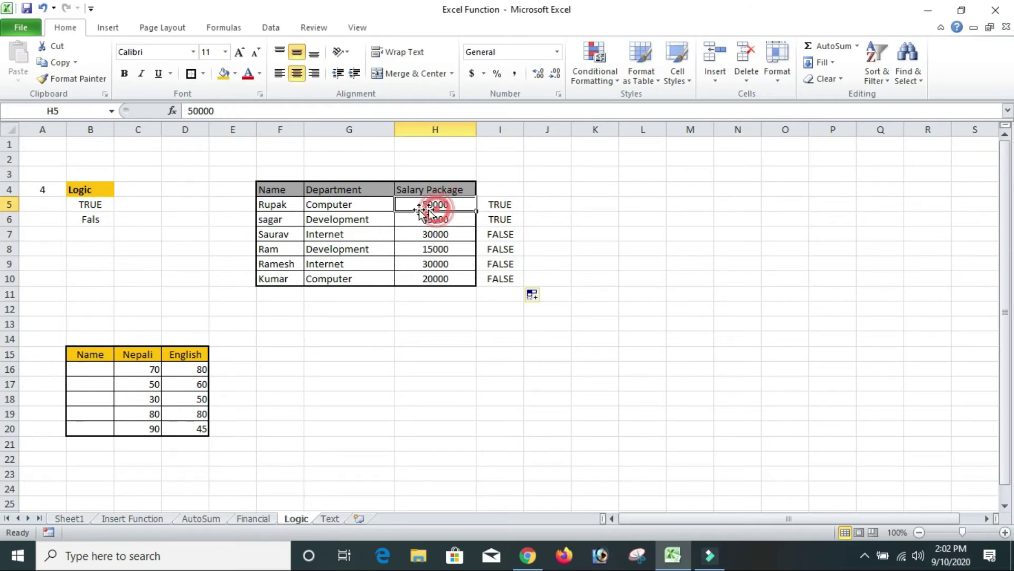
{"action": "left_click", "coordinate": [491, 204]}
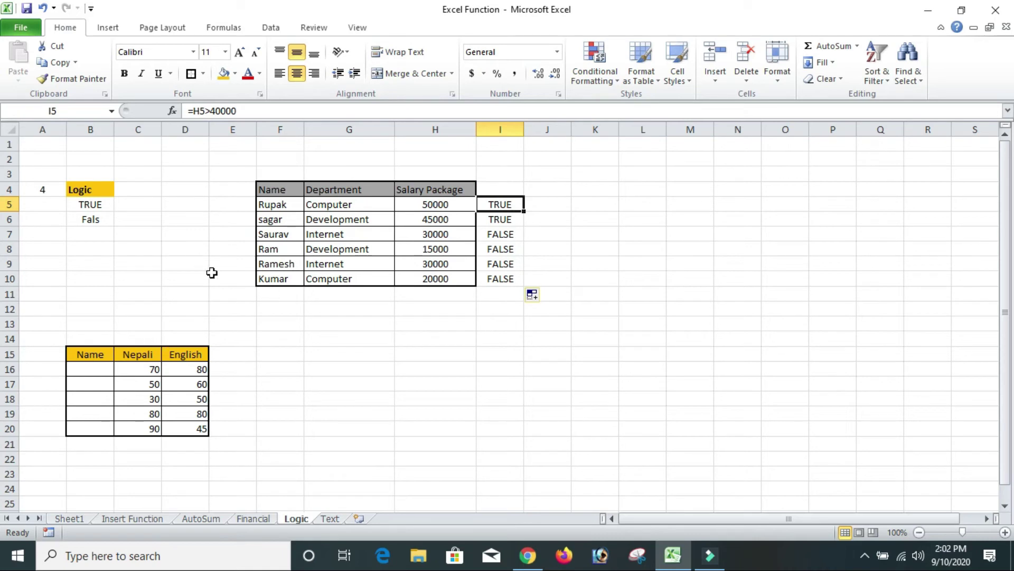
- Centre the Nepali marks C16:C20 and English marks D16:D20
{"action": "left_click_drag", "start_coordinate": [149, 370], "coordinate": [140, 421]}
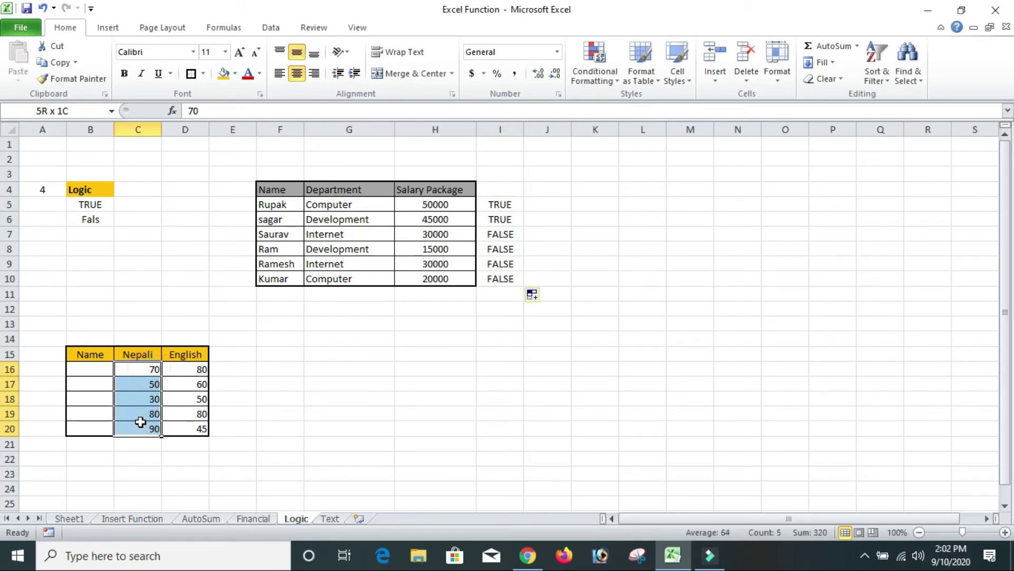
{"action": "left_click", "coordinate": [296, 74]}
{"action": "left_click_drag", "start_coordinate": [185, 369], "coordinate": [182, 428]}
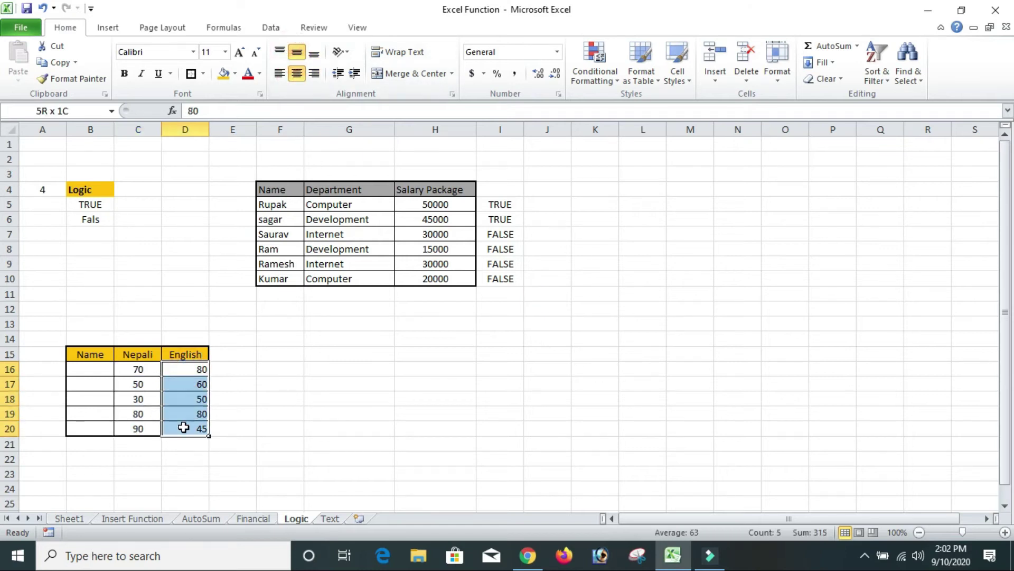
{"action": "left_click", "coordinate": [296, 74]}
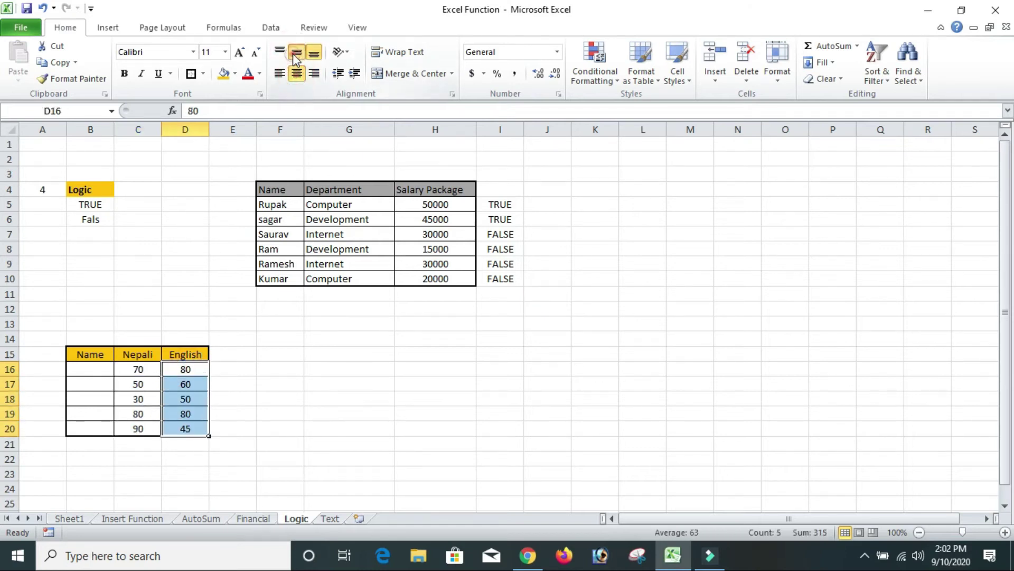
{"action": "left_click", "coordinate": [286, 416]}
{"action": "left_click", "coordinate": [332, 356]}
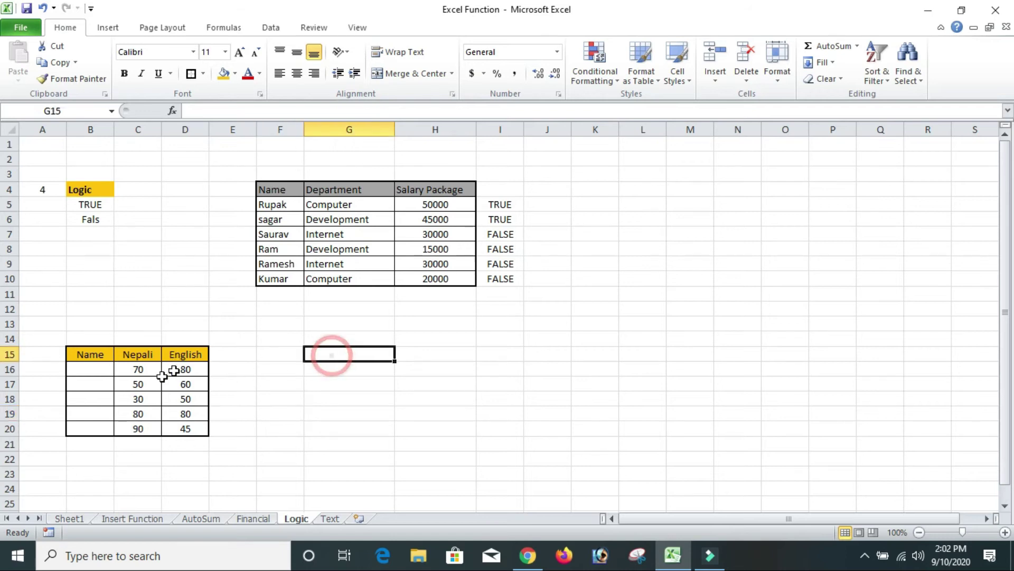
{"action": "left_click", "coordinate": [137, 369]}
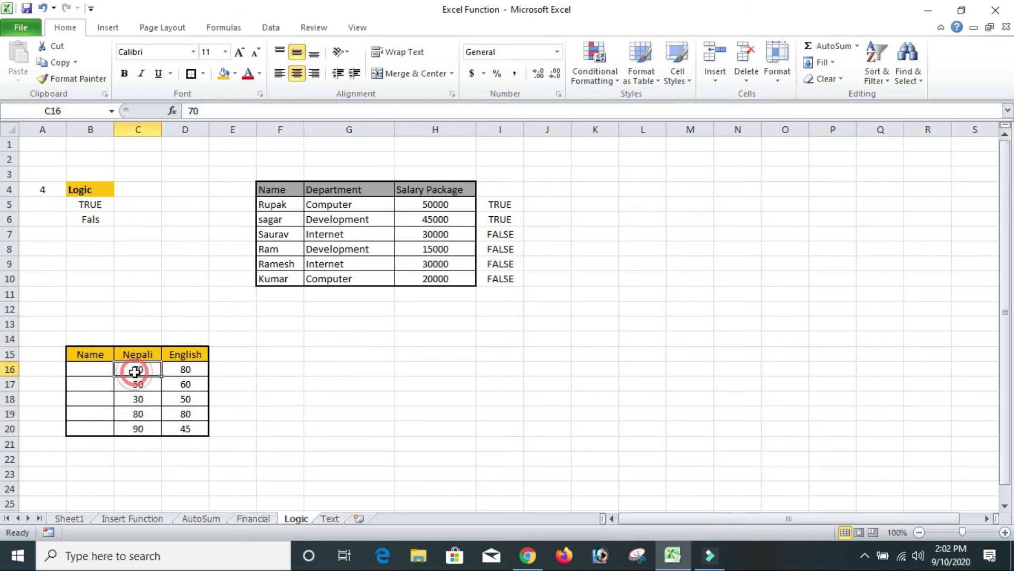
{"action": "left_click", "coordinate": [188, 374]}
{"action": "left_click", "coordinate": [307, 368]}
- Write =AND(C16>50,D16>60) in E16 after abandoning an attempt in E15
{"action": "left_click", "coordinate": [255, 356]}
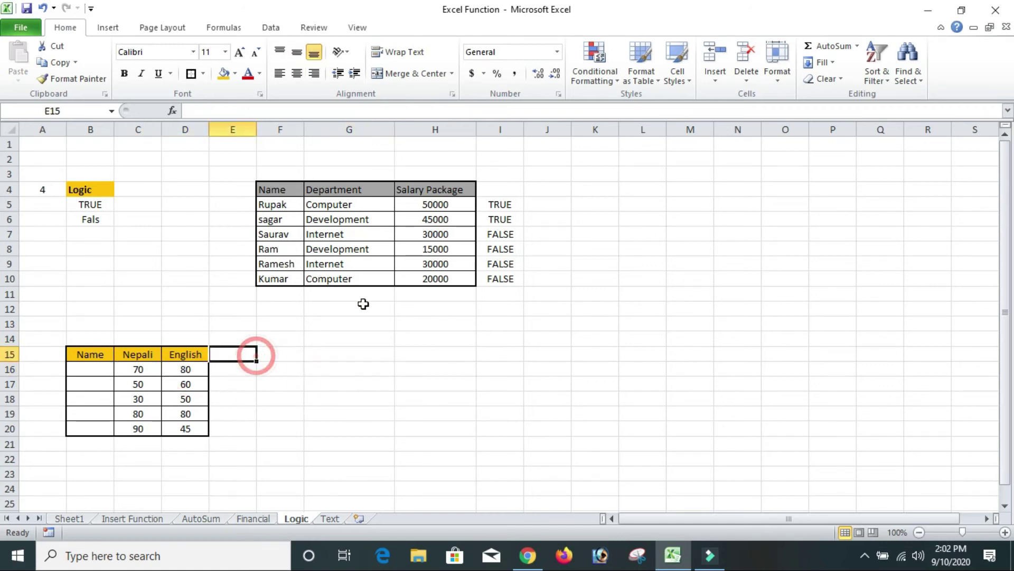
{"action": "type", "text": "="}
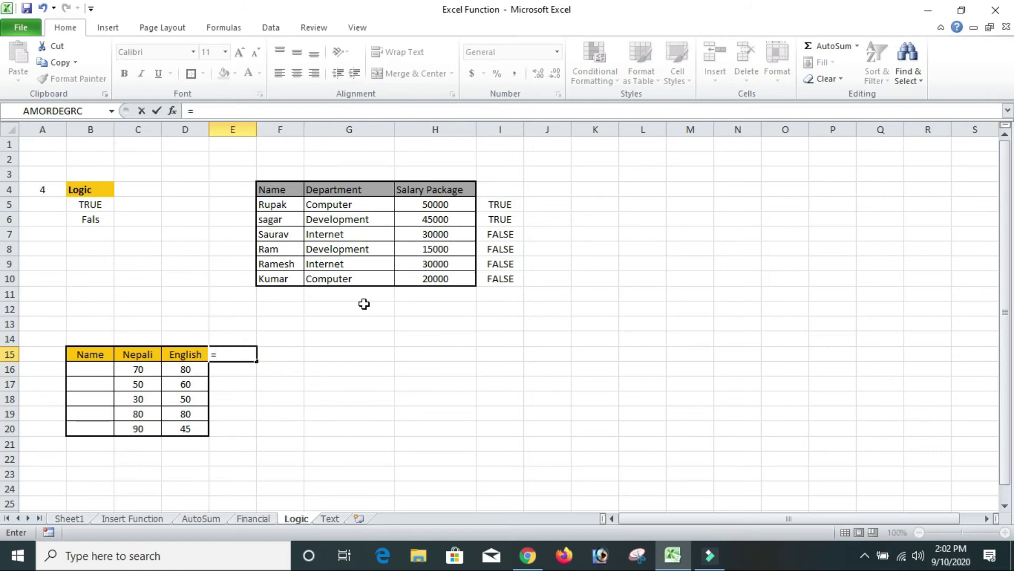
{"action": "type", "text": "and*"}
{"action": "key", "text": "BackSpace"}
{"action": "type", "text": "("}
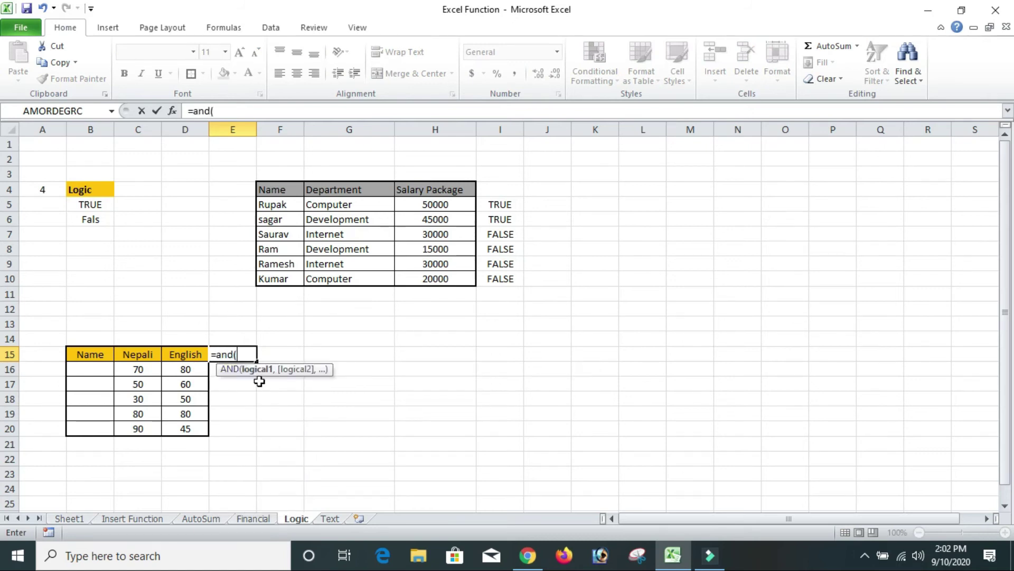
{"action": "key", "text": "Escape"}
{"action": "left_click", "coordinate": [233, 370]}
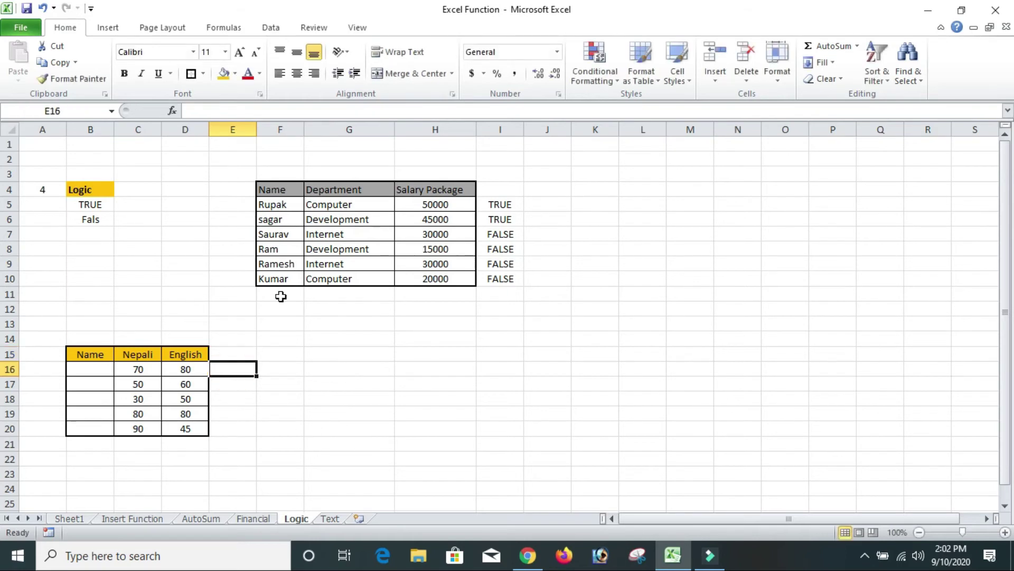
{"action": "type", "text": "=and("}
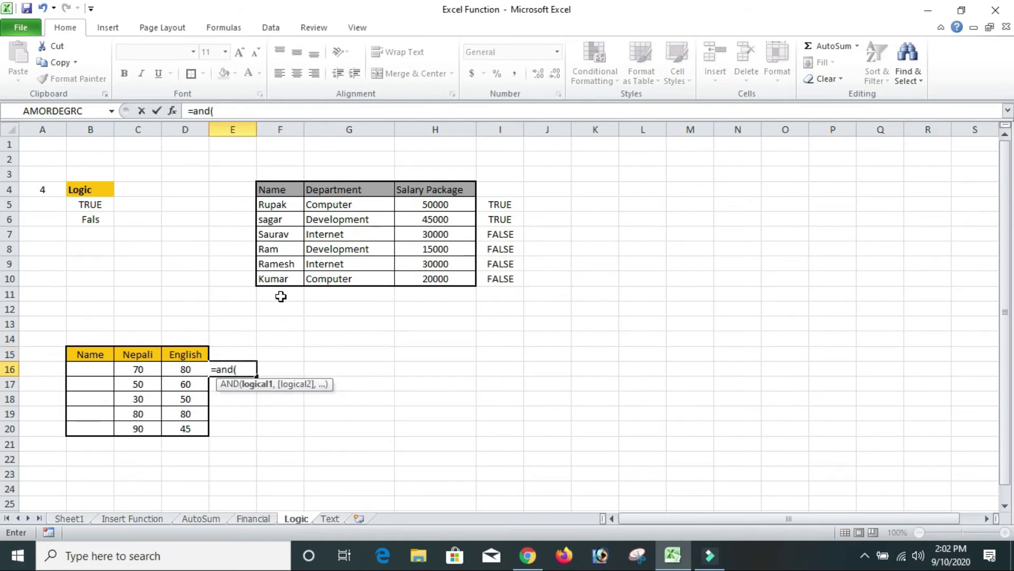
{"action": "left_click", "coordinate": [137, 369]}
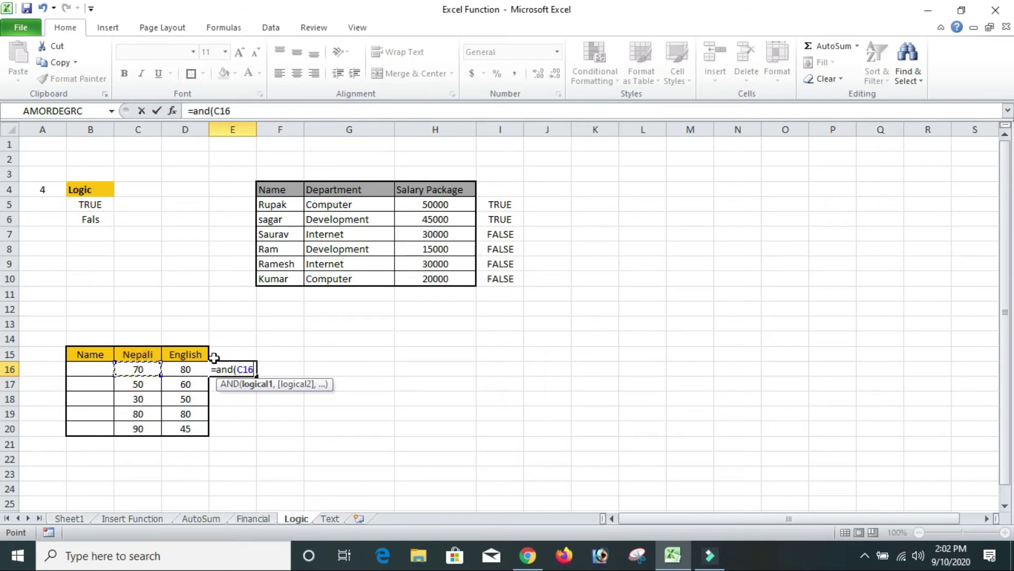
{"action": "type", "text": ">50"}
{"action": "type", "text": ","}
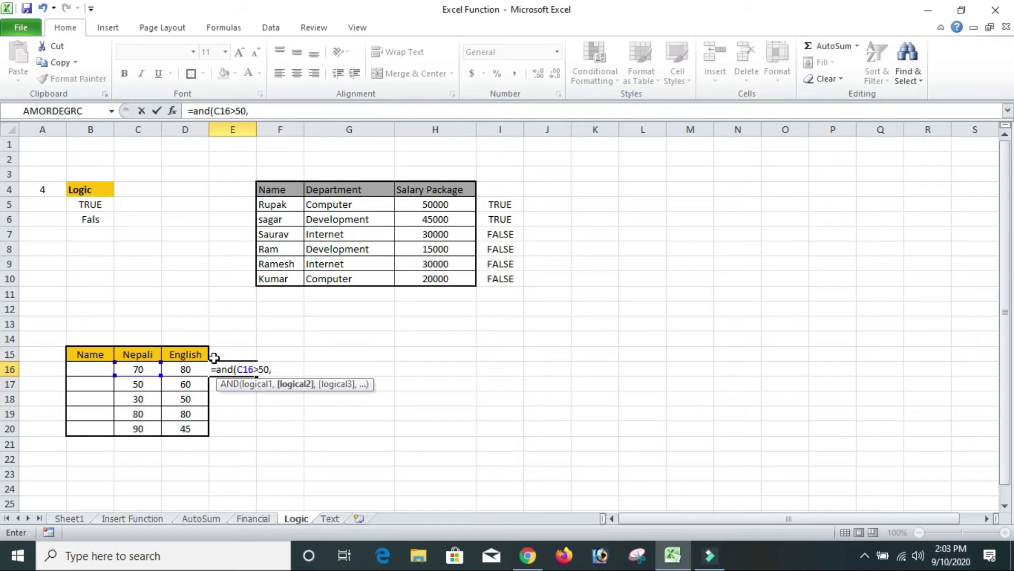
{"action": "left_click", "coordinate": [187, 375]}
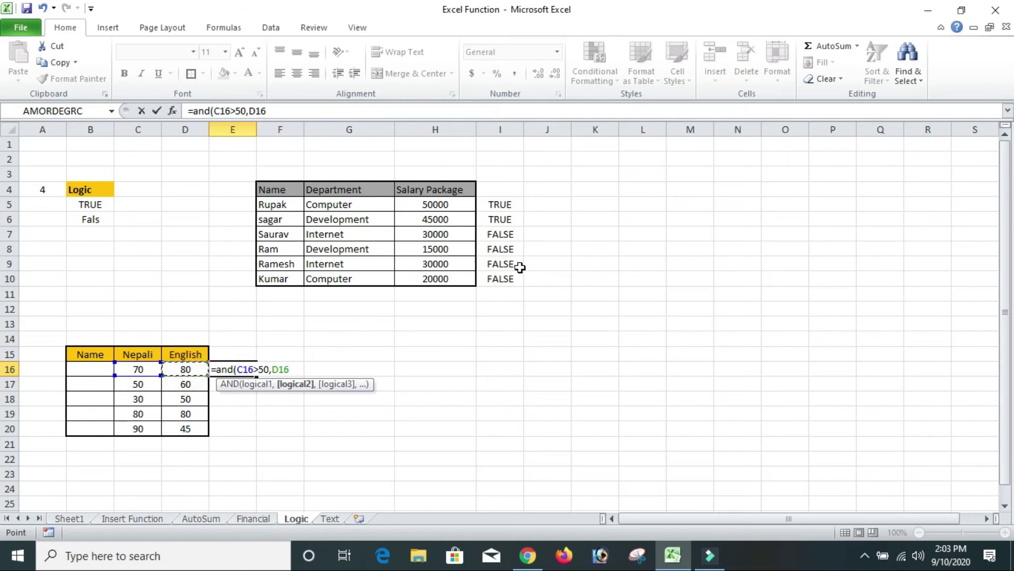
{"action": "type", "text": ">60"}
- Commit the AND formula in E16 and fill it down to E20
{"action": "key", "text": "Return"}
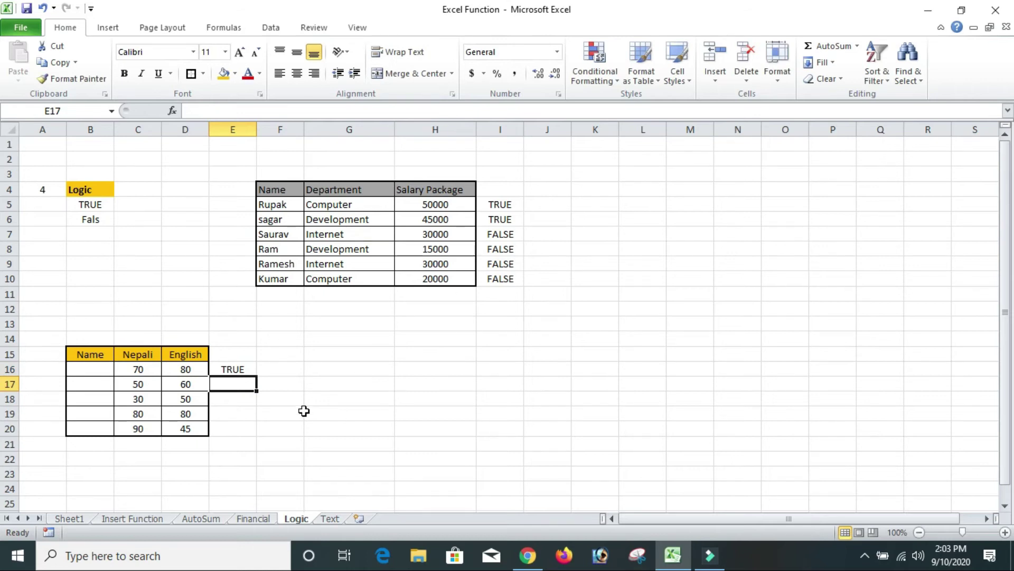
{"action": "left_click", "coordinate": [235, 369]}
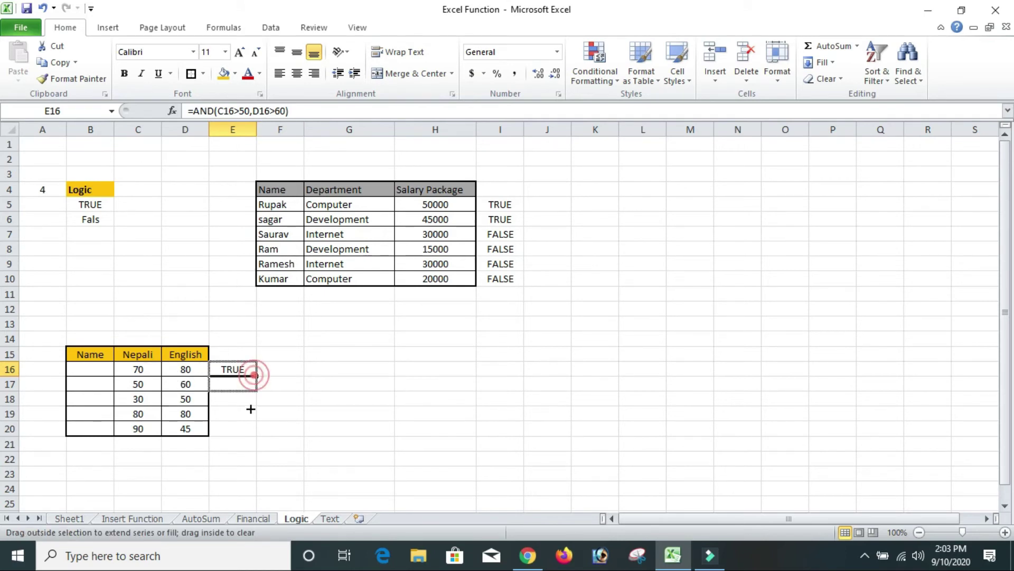
{"action": "left_click_drag", "start_coordinate": [256, 376], "coordinate": [256, 434]}
{"action": "left_click", "coordinate": [290, 405]}
- Change row 18's marks to English 70 and Nepali 51 so E18 turns TRUE
{"action": "left_click_drag", "start_coordinate": [234, 402], "coordinate": [138, 401]}
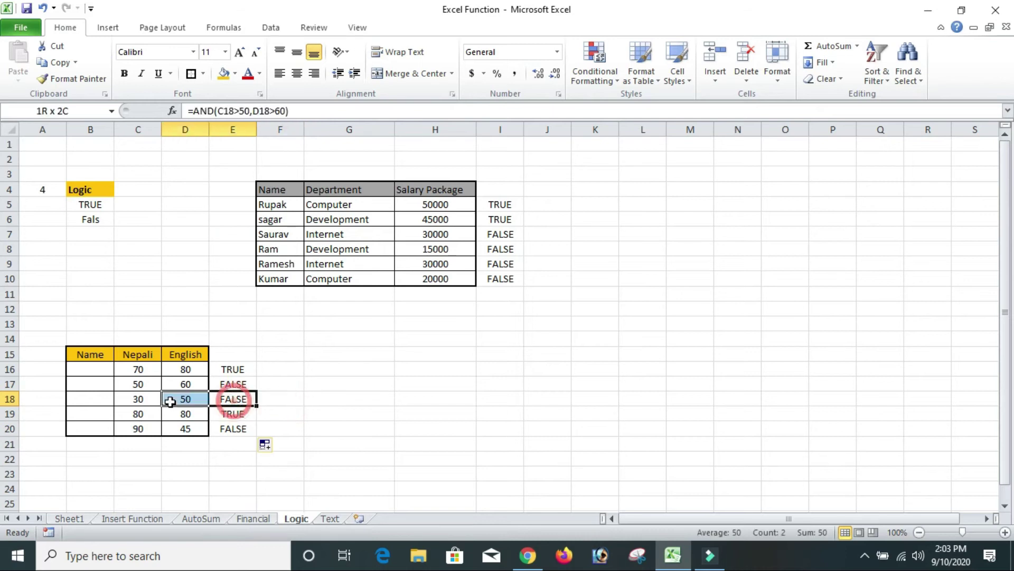
{"action": "left_click", "coordinate": [140, 400]}
{"action": "left_click", "coordinate": [187, 400]}
{"action": "type", "text": "7"}
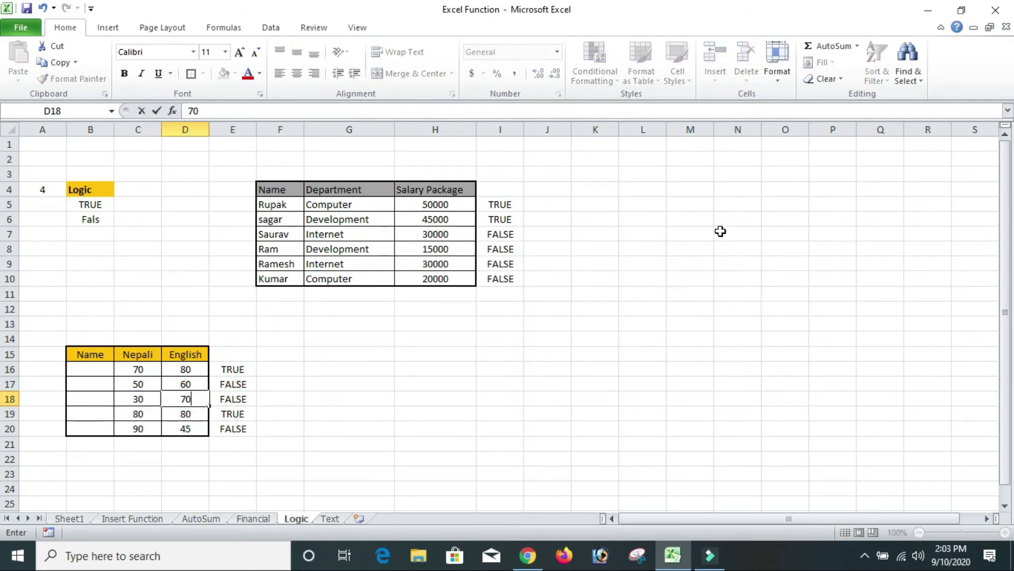
{"action": "key", "text": "Return"}
{"action": "left_click", "coordinate": [136, 397]}
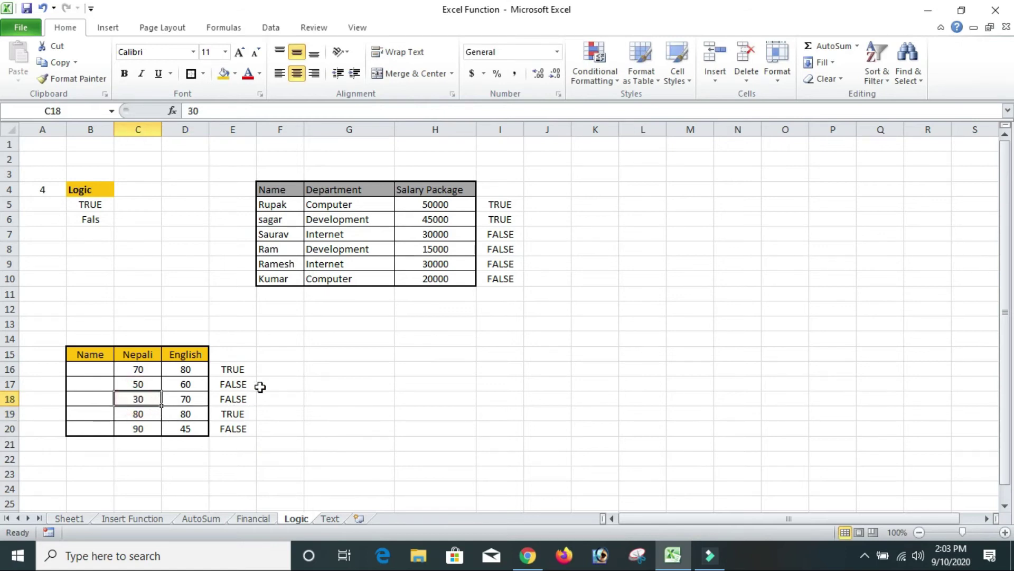
{"action": "type", "text": "51"}
{"action": "key", "text": "Return"}
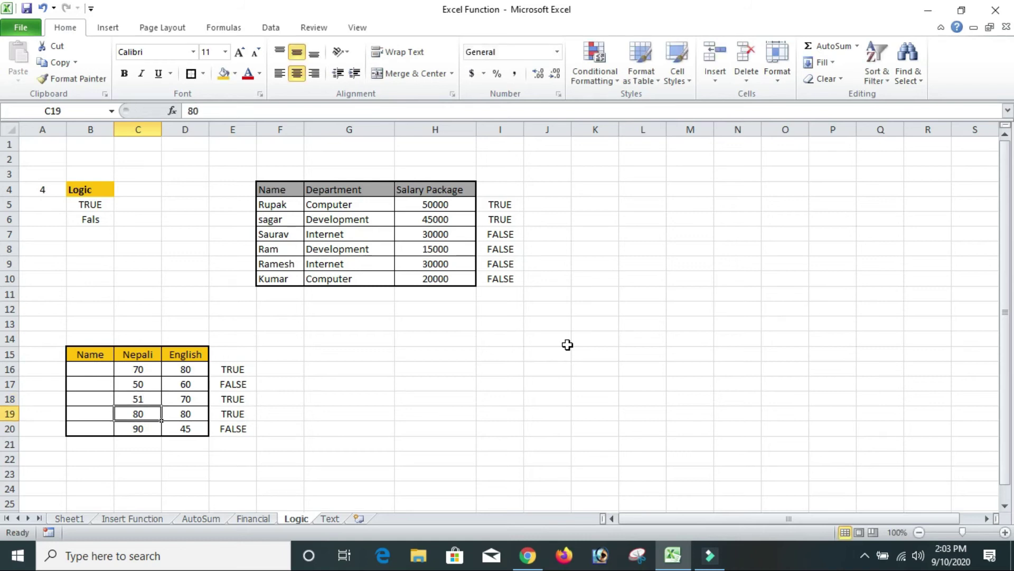
{"action": "left_click", "coordinate": [233, 396]}
{"action": "left_click", "coordinate": [436, 369]}
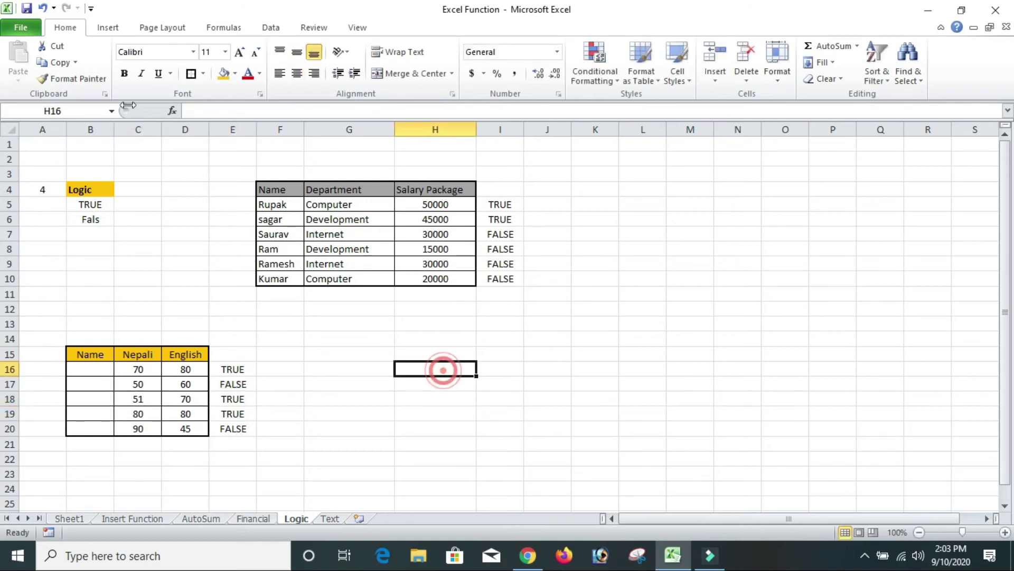
{"action": "left_click", "coordinate": [223, 27]}
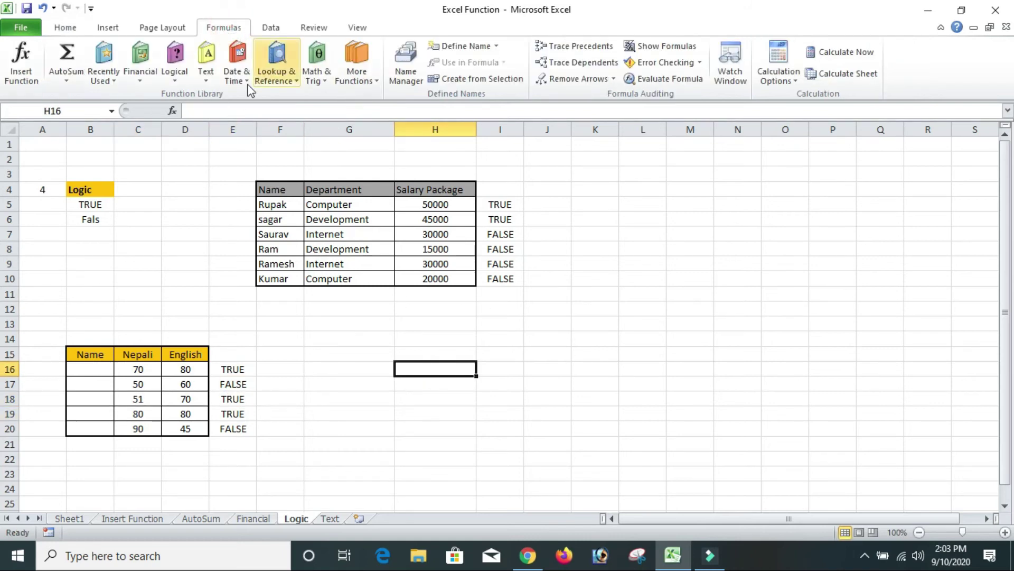
- Browse the Logical and Text function lists and move to the Text sheet
{"action": "left_click", "coordinate": [176, 74]}
{"action": "left_click", "coordinate": [232, 368]}
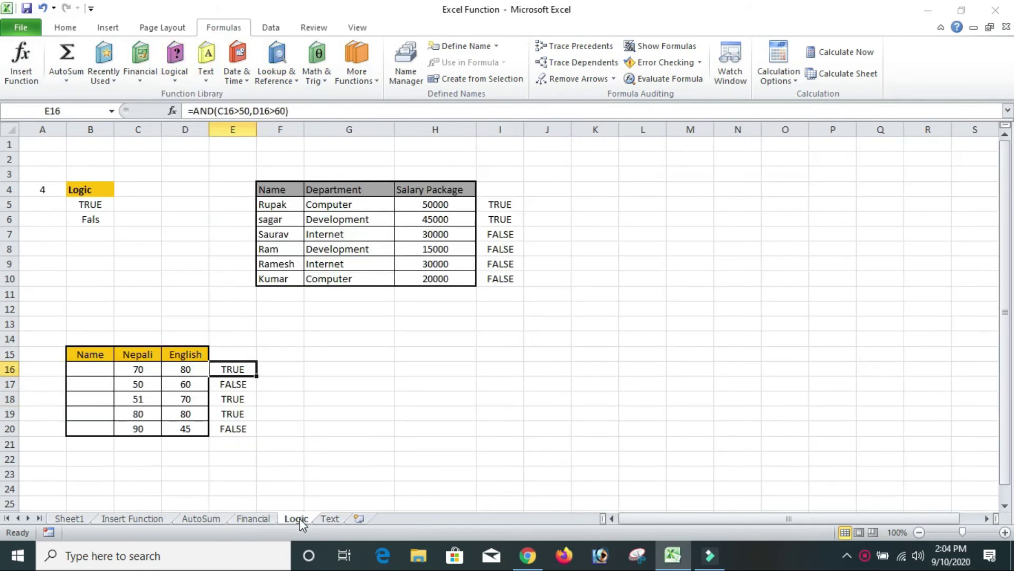
{"action": "left_click", "coordinate": [330, 518]}
{"action": "left_click", "coordinate": [276, 329]}
{"action": "left_click", "coordinate": [205, 72]}
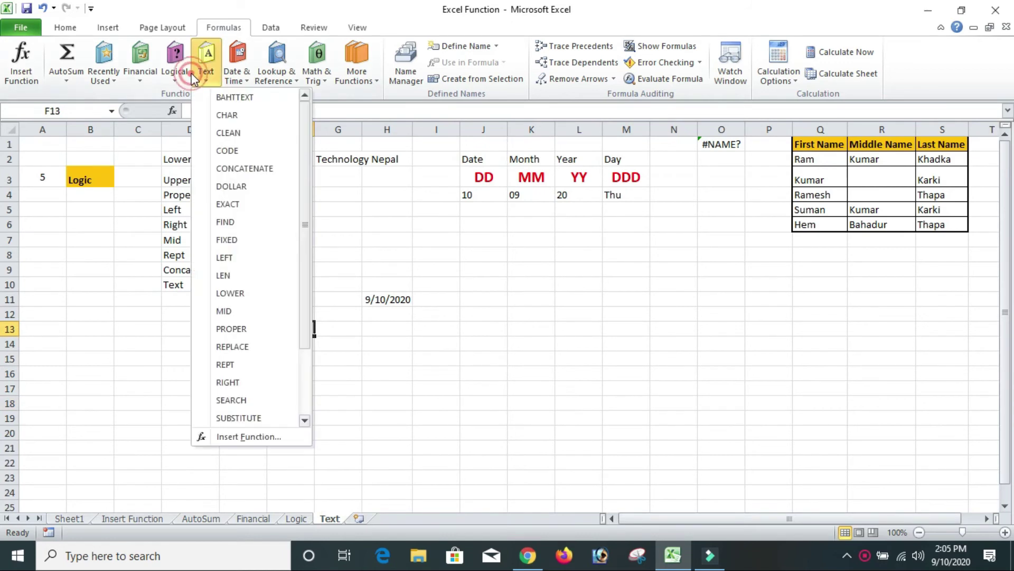
{"action": "left_click", "coordinate": [364, 244]}
- Review the function labels in D2:D10 and the Technology Nepal text in G2
{"action": "left_click_drag", "start_coordinate": [214, 174], "coordinate": [214, 226]}
{"action": "left_click", "coordinate": [327, 254]}
{"action": "left_click_drag", "start_coordinate": [182, 159], "coordinate": [190, 286]}
{"action": "left_click", "coordinate": [326, 224]}
{"action": "left_click", "coordinate": [215, 158]}
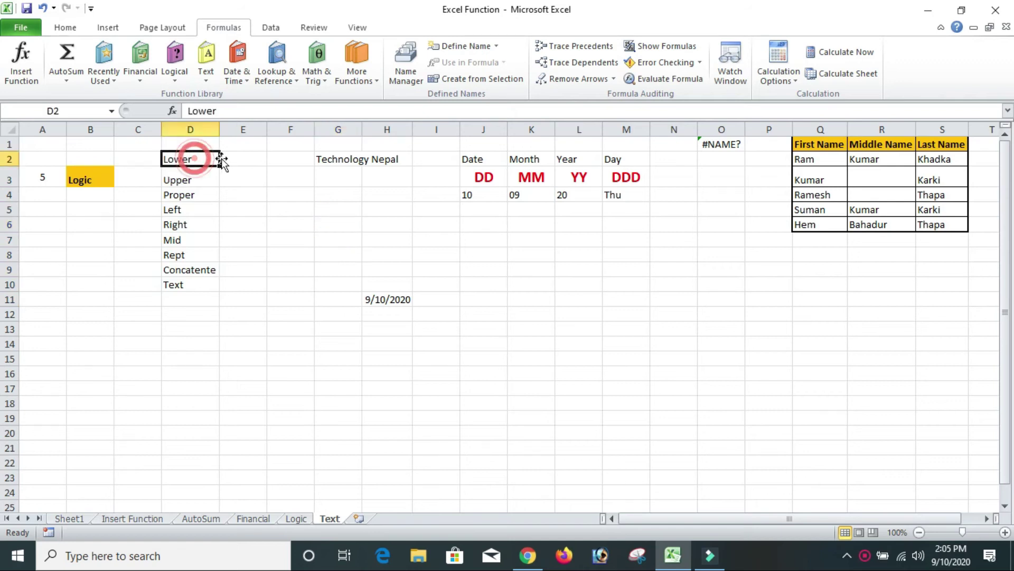
{"action": "left_click", "coordinate": [330, 166]}
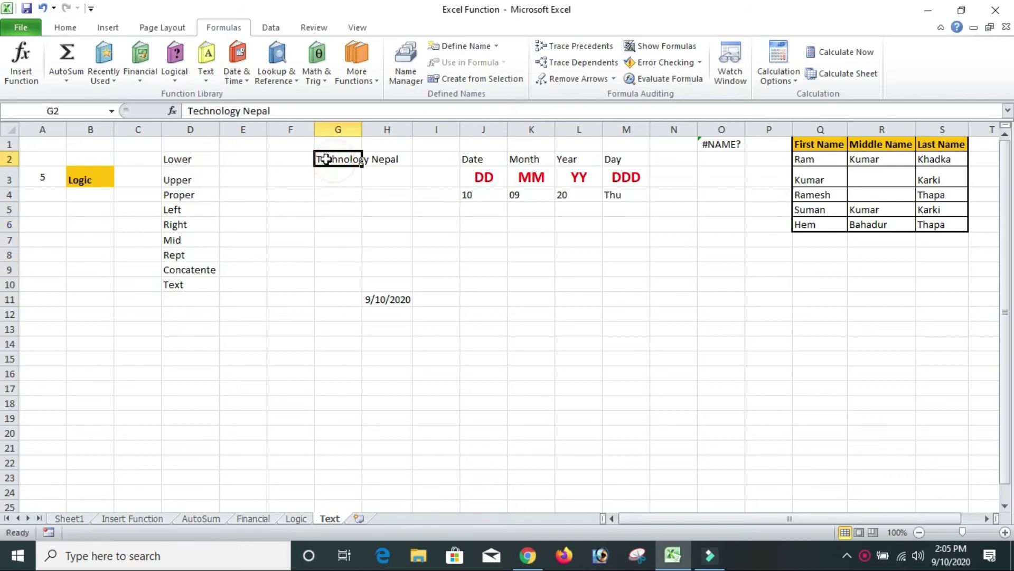
{"action": "left_click", "coordinate": [373, 164]}
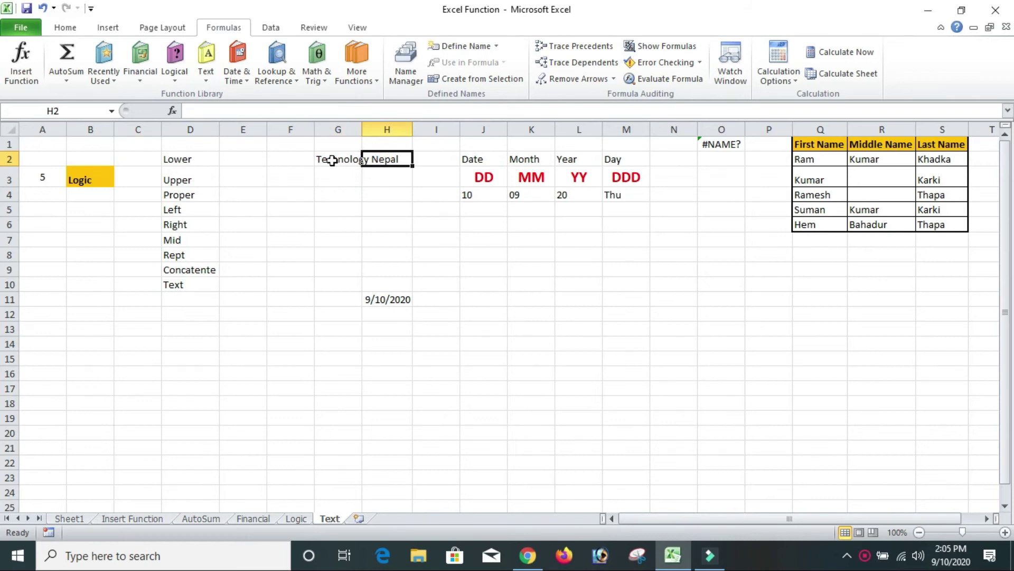
- Enter =LOWER(G2) in E2 to get 'technology nepal'
{"action": "left_click", "coordinate": [253, 161]}
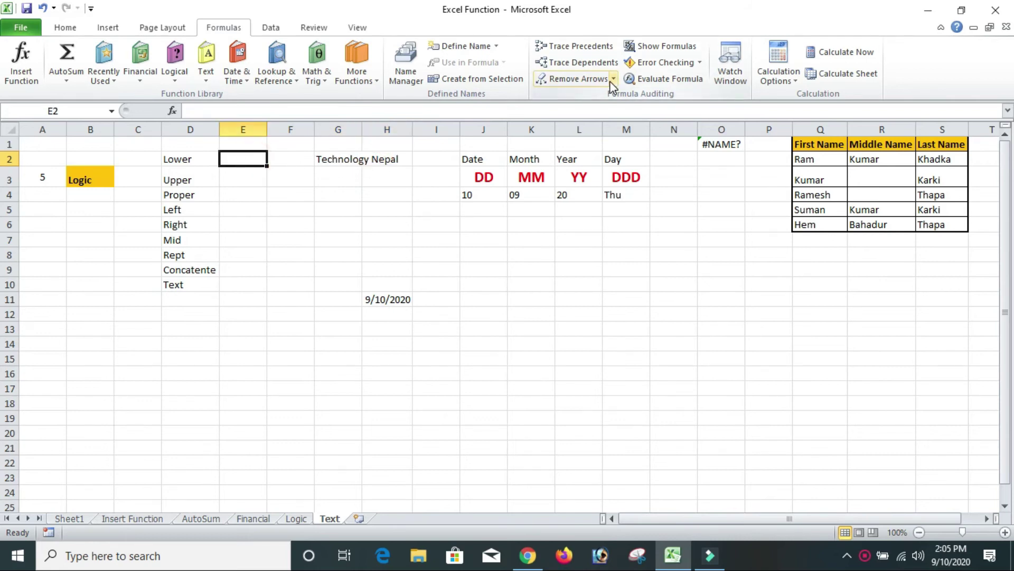
{"action": "type", "text": "=lower"}
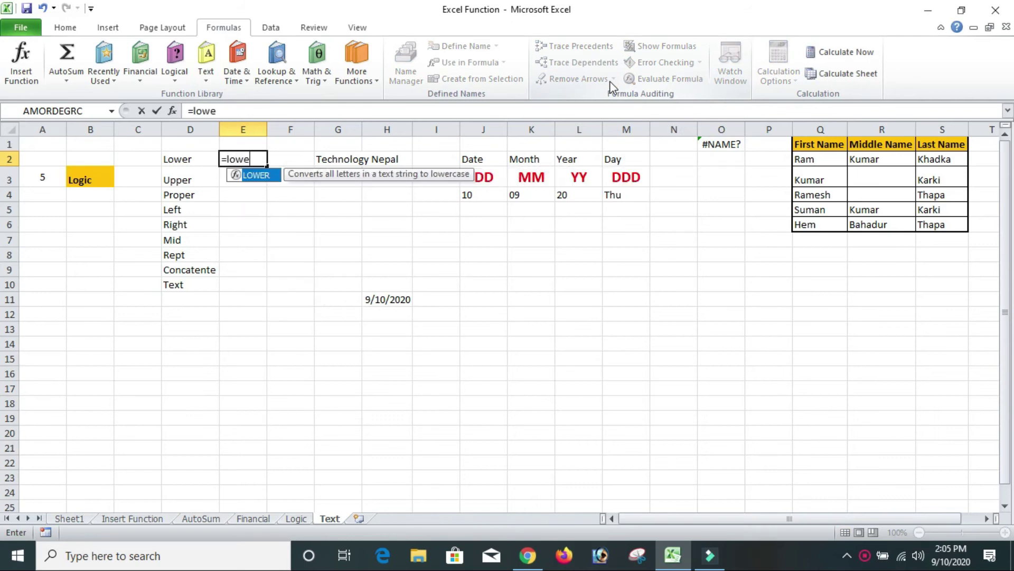
{"action": "type", "text": "("}
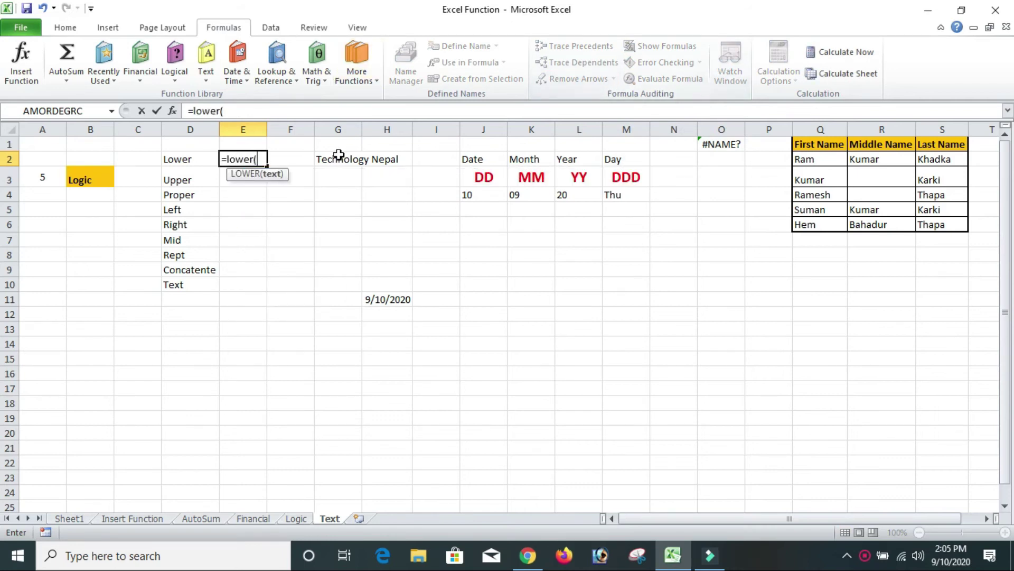
{"action": "left_click", "coordinate": [337, 161]}
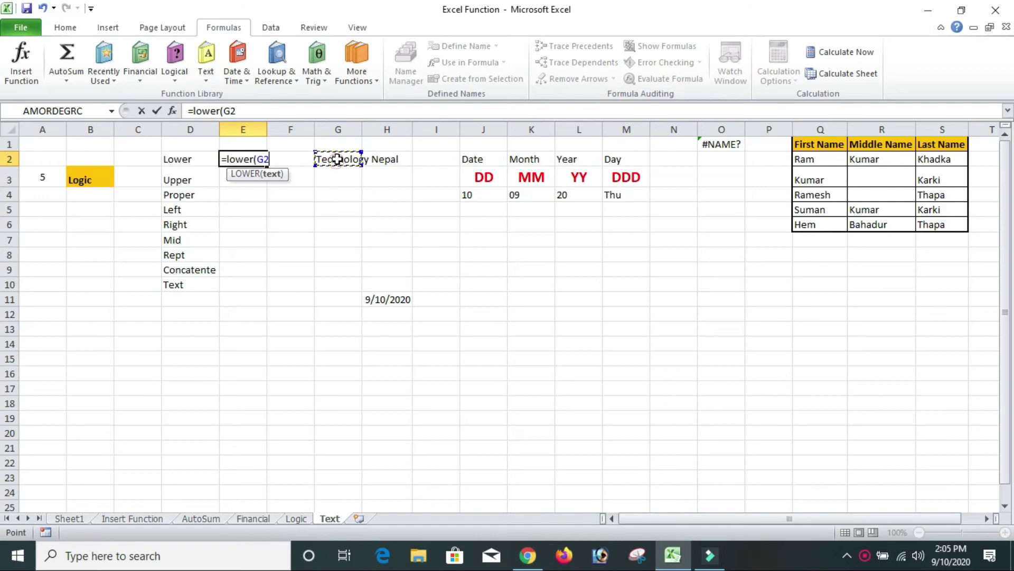
{"action": "type", "text": ")"}
{"action": "key", "text": "Return"}
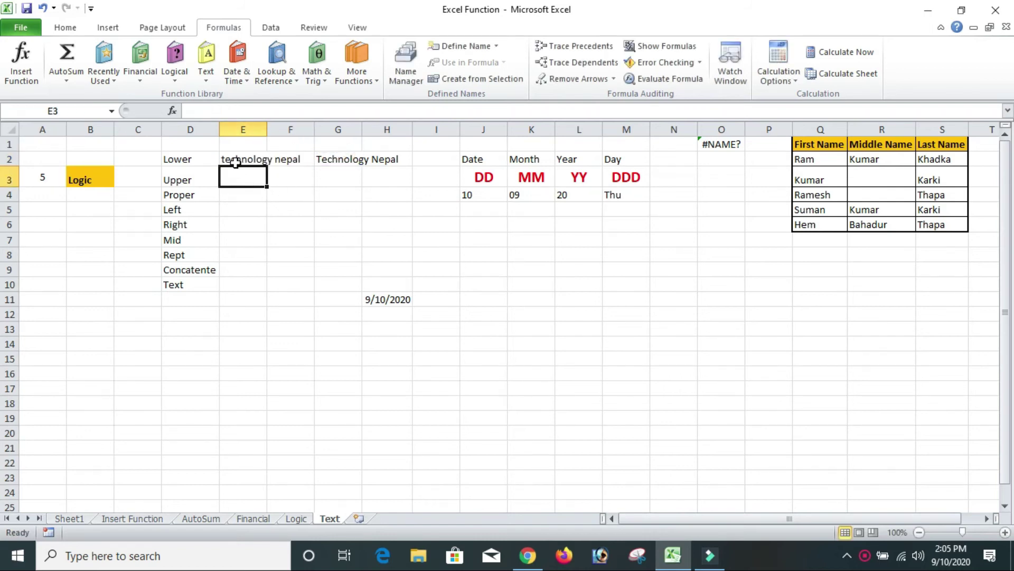
{"action": "left_click_drag", "start_coordinate": [235, 162], "coordinate": [282, 168]}
{"action": "left_click", "coordinate": [272, 163]}
- Enter =UPPER(G2) in E3 to show 'TECHNOLOGY NEPAL'
{"action": "left_click", "coordinate": [240, 177]}
{"action": "type", "text": "="}
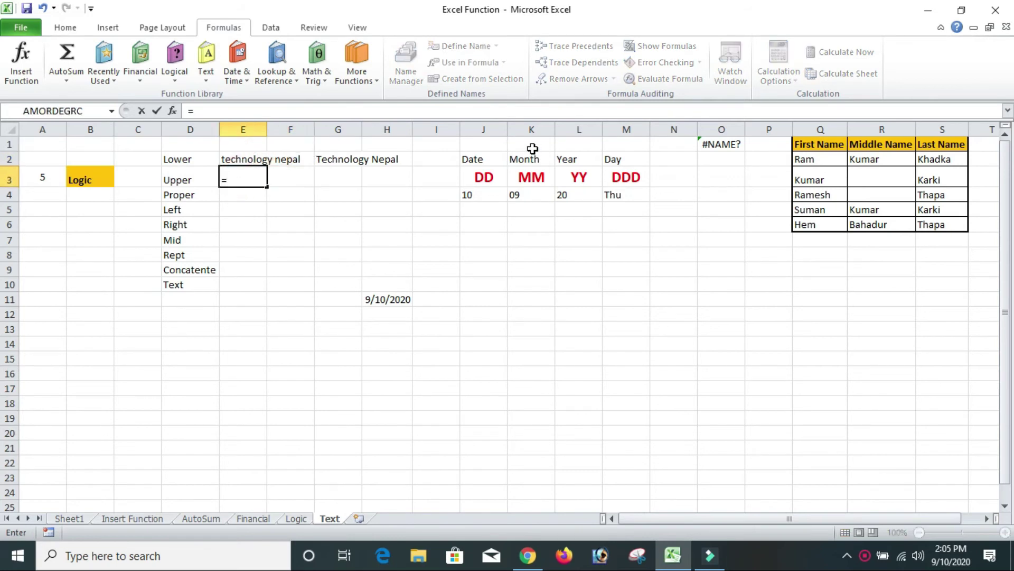
{"action": "type", "text": "upper("}
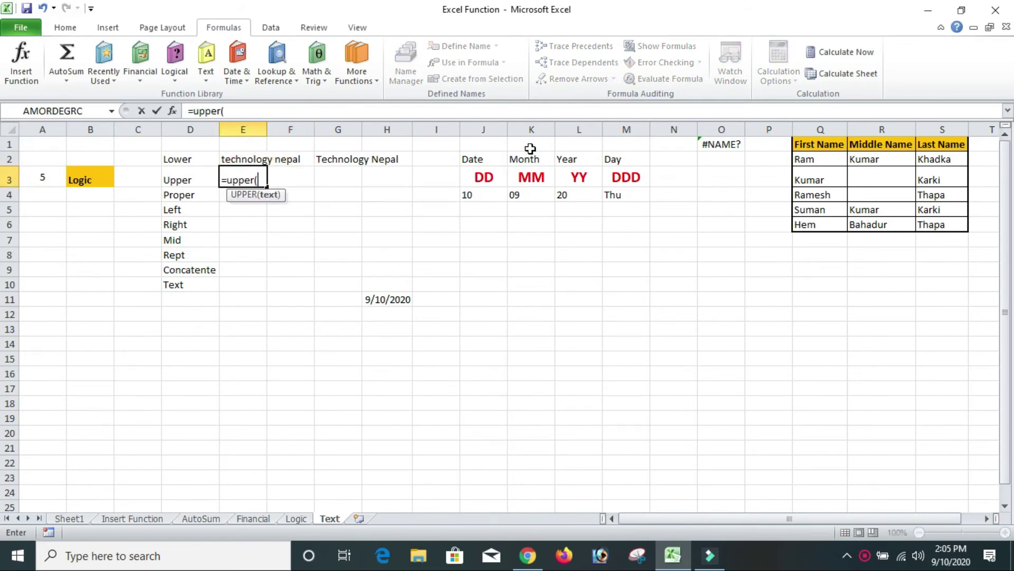
{"action": "left_click", "coordinate": [337, 159]}
{"action": "type", "text": ")"}
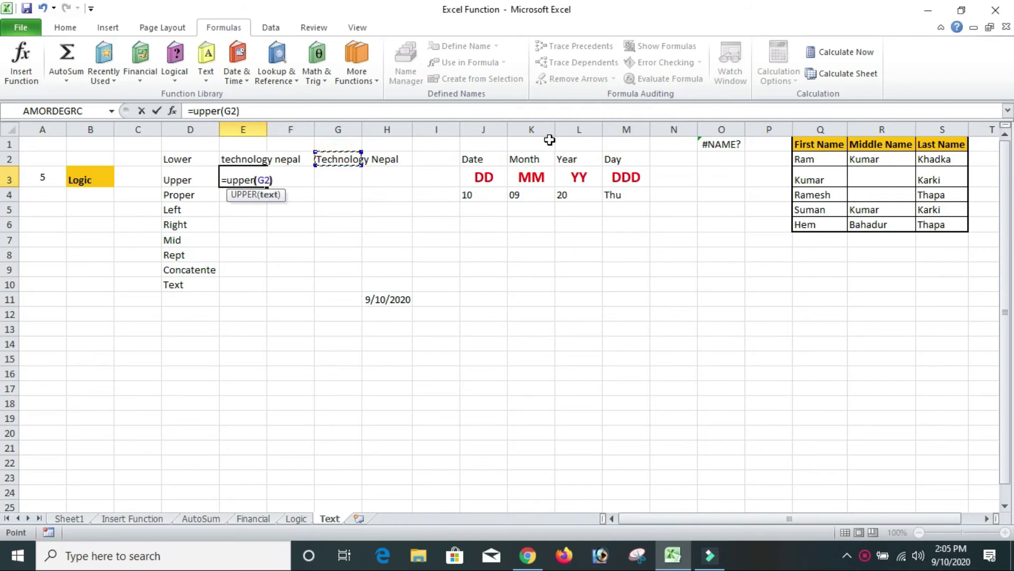
{"action": "key", "text": "Return"}
{"action": "left_click", "coordinate": [347, 255]}
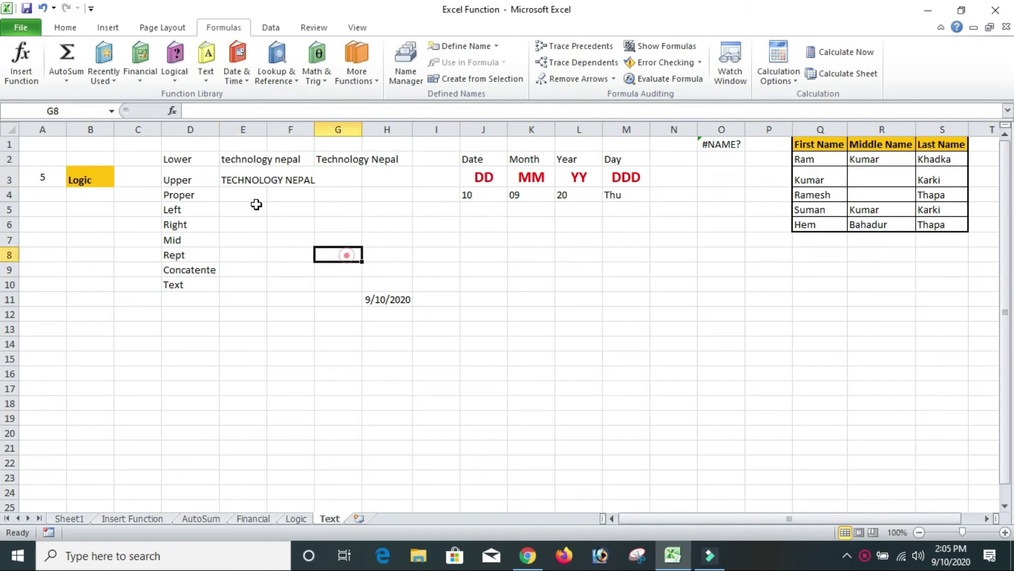
{"action": "left_click_drag", "start_coordinate": [232, 180], "coordinate": [338, 180]}
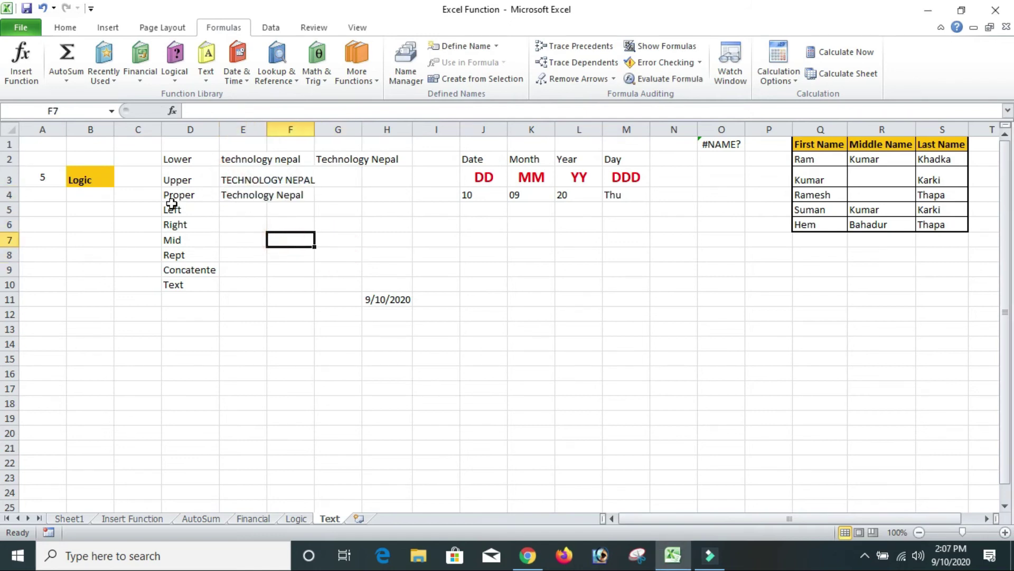
- Enter =PROPER(G2) in E4 to show 'Technology Nepal'
{"action": "left_click", "coordinate": [241, 194]}
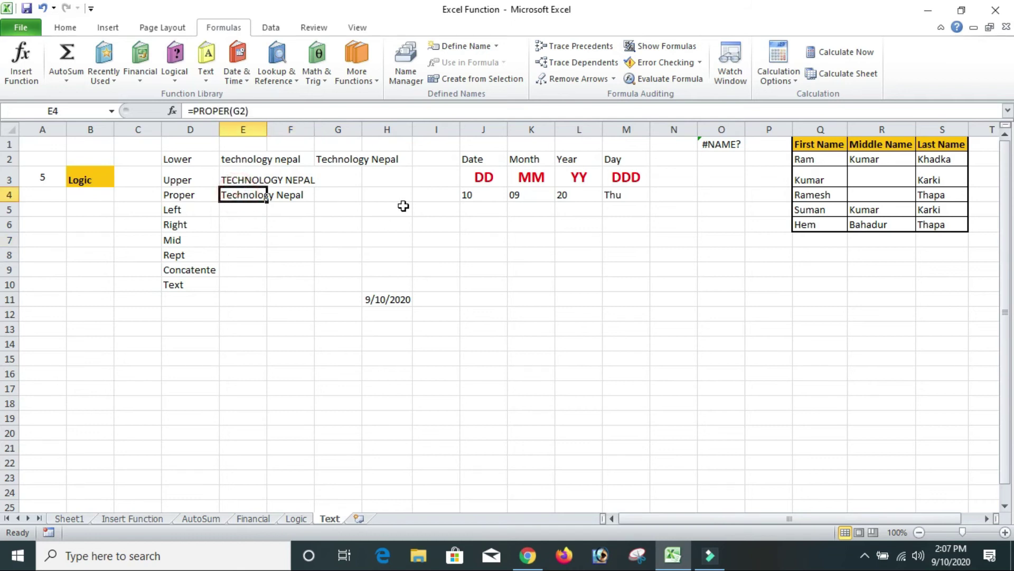
{"action": "type", "text": "=proper"}
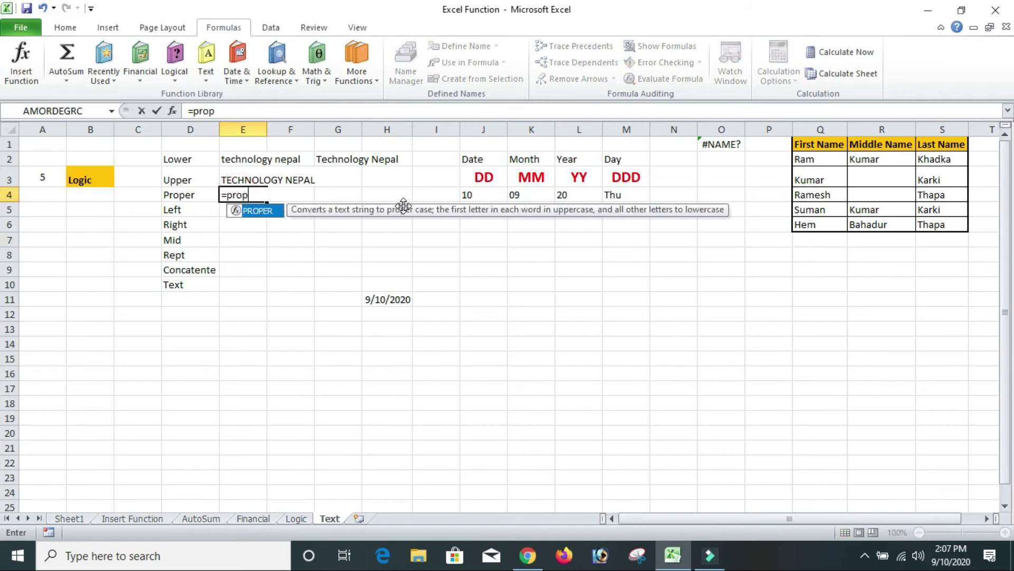
{"action": "type", "text": "("}
{"action": "left_click", "coordinate": [336, 160]}
{"action": "type", "text": ")"}
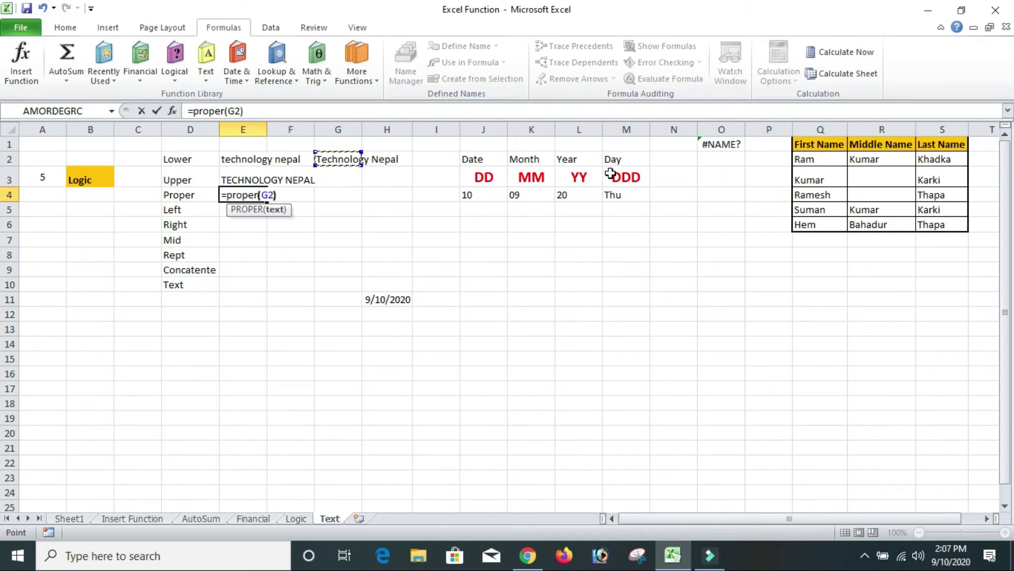
{"action": "key", "text": "Return"}
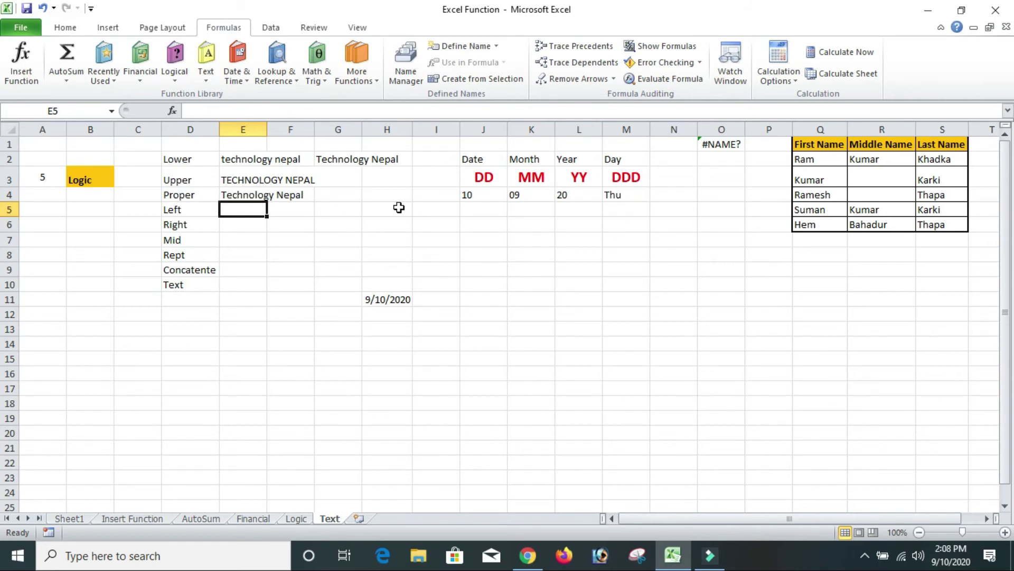
- Enter =LEFT(G2,4) in E5 so it shows 'Tech'
{"action": "left_click", "coordinate": [244, 209]}
{"action": "type", "text": "="}
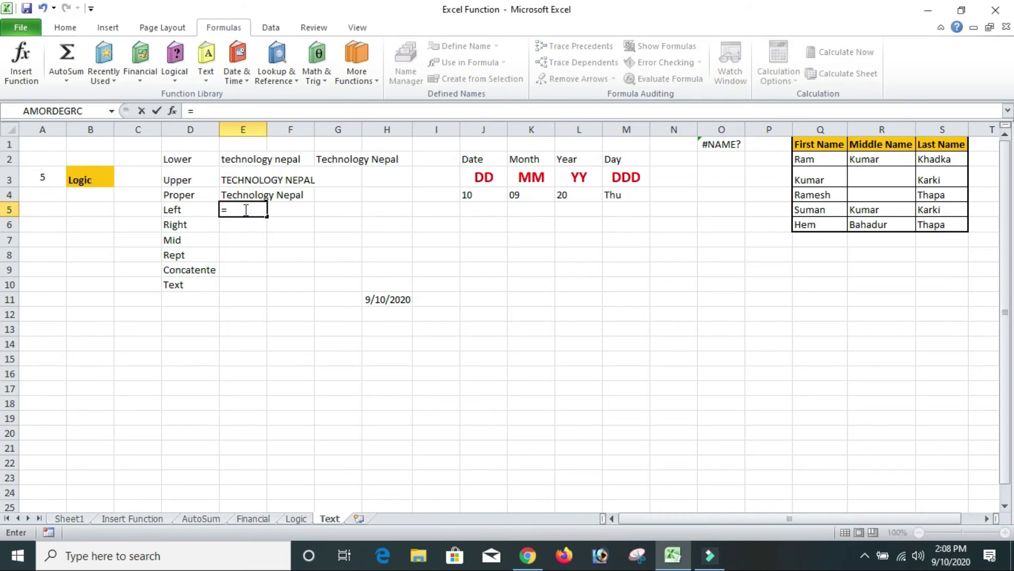
{"action": "type", "text": "left("}
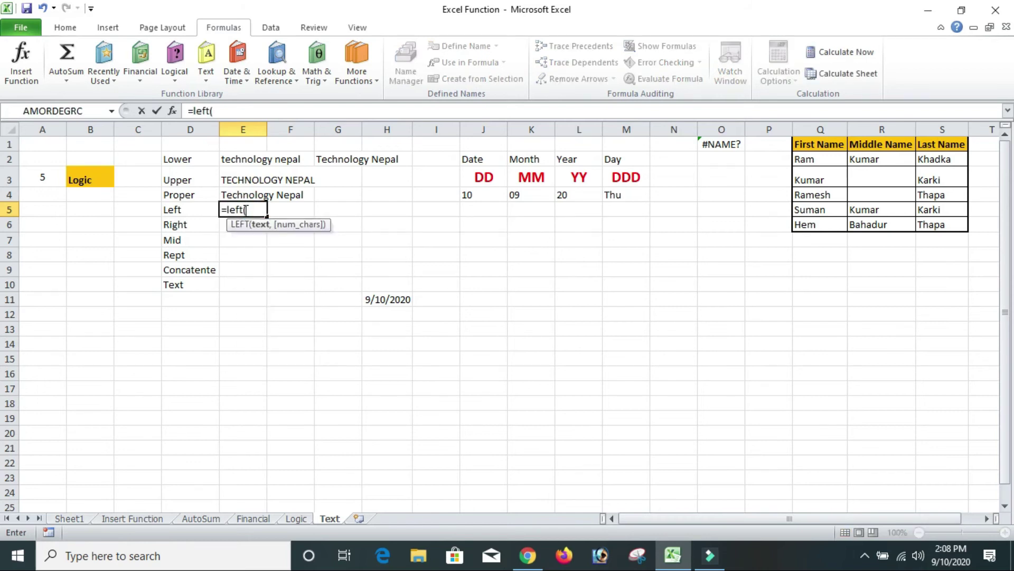
{"action": "left_click", "coordinate": [337, 158]}
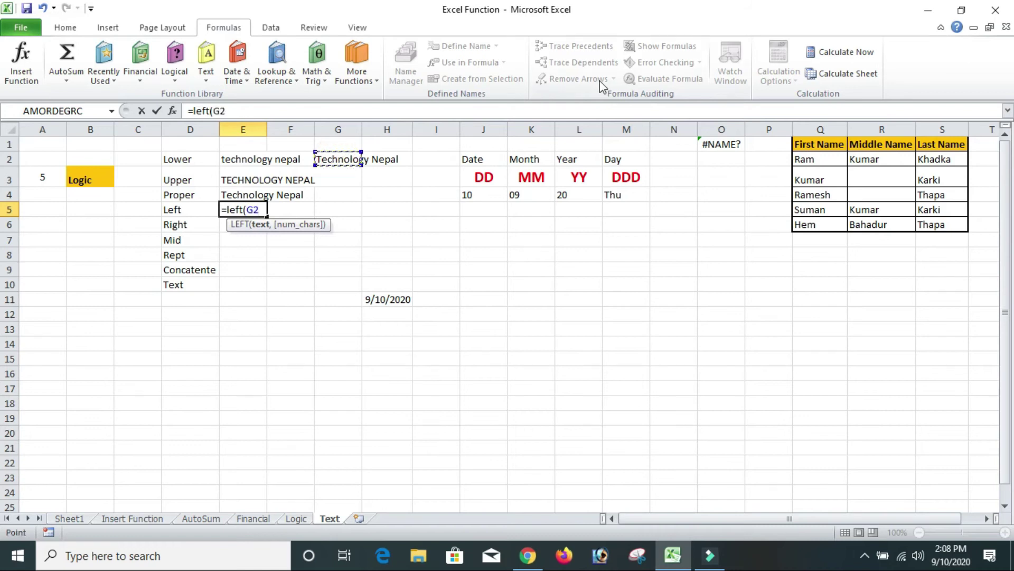
{"action": "type", "text": ","}
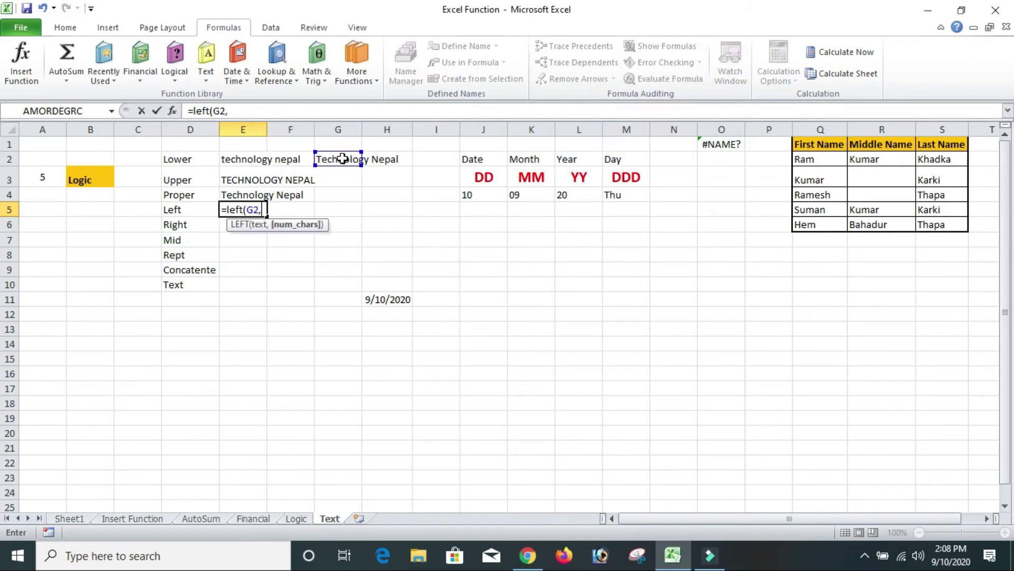
{"action": "type", "text": ",3"}
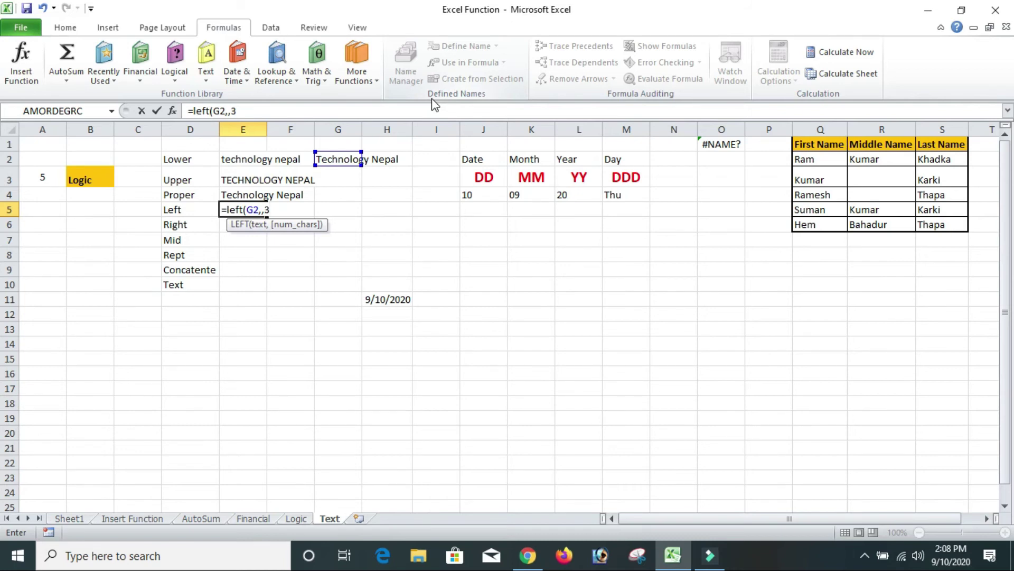
{"action": "key", "text": "BackSpace"}
{"action": "key", "text": "BackSpace"}
{"action": "type", "text": "4)"}
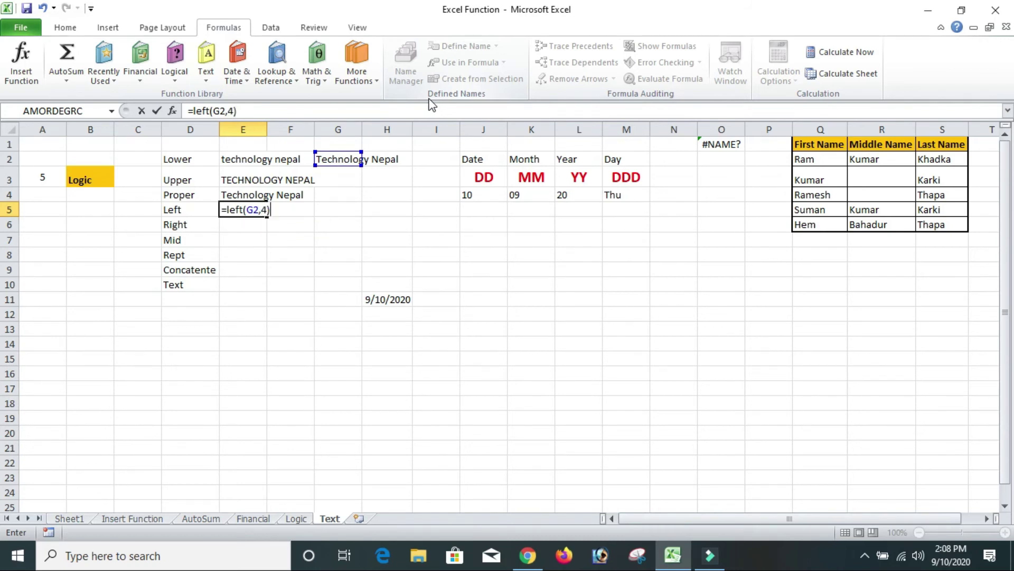
{"action": "key", "text": "Return"}
{"action": "key", "text": "Up"}
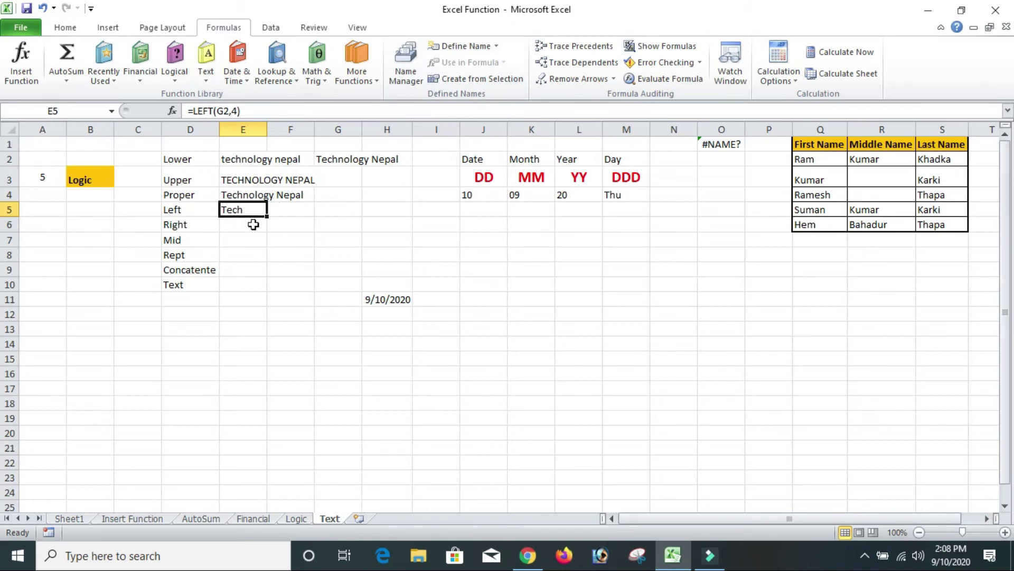
- Enter =RIGHT(G2,3) in E6 so it shows 'pal'
{"action": "left_click", "coordinate": [253, 224]}
{"action": "type", "text": "="}
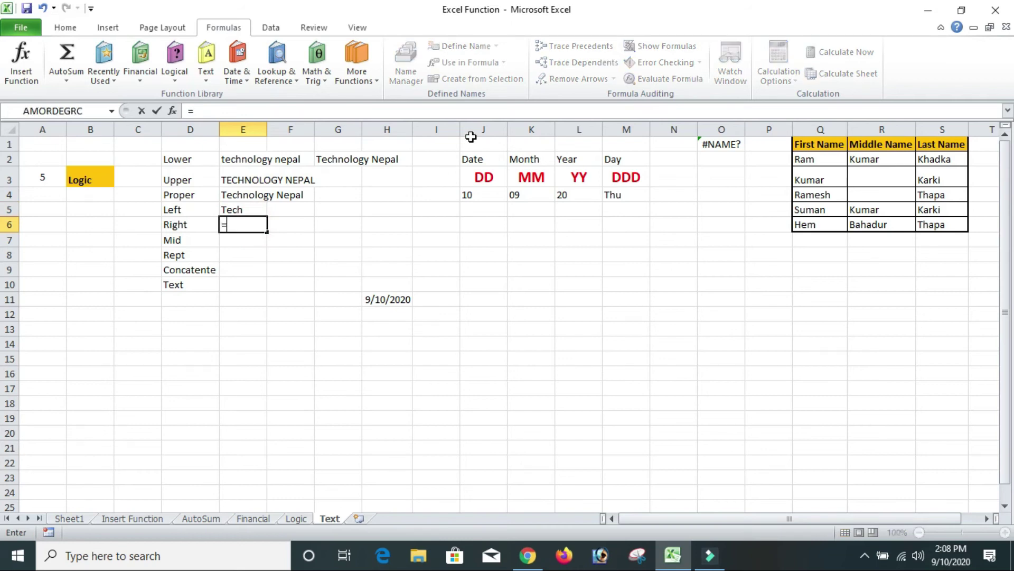
{"action": "type", "text": "right("}
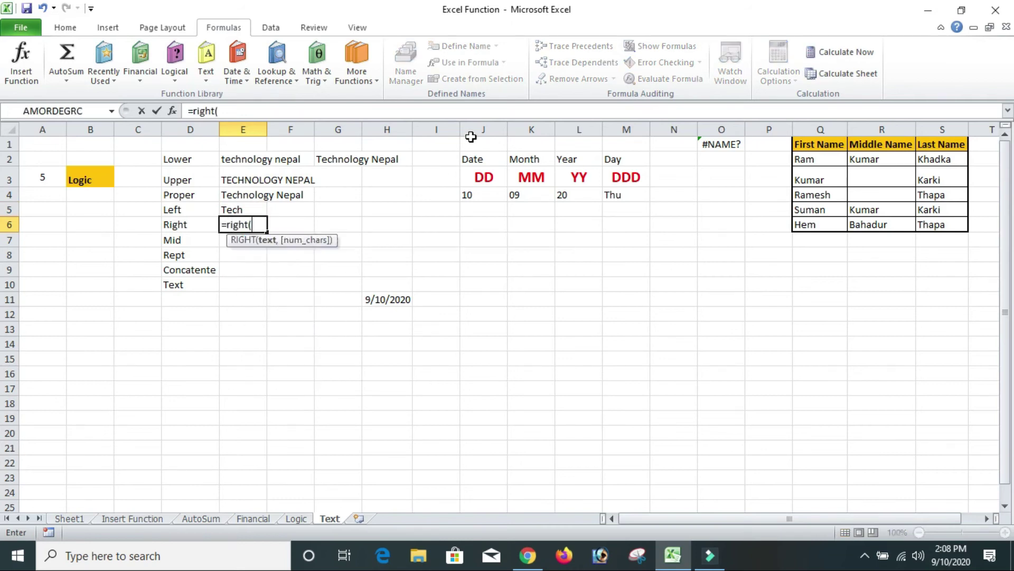
{"action": "left_click", "coordinate": [342, 163]}
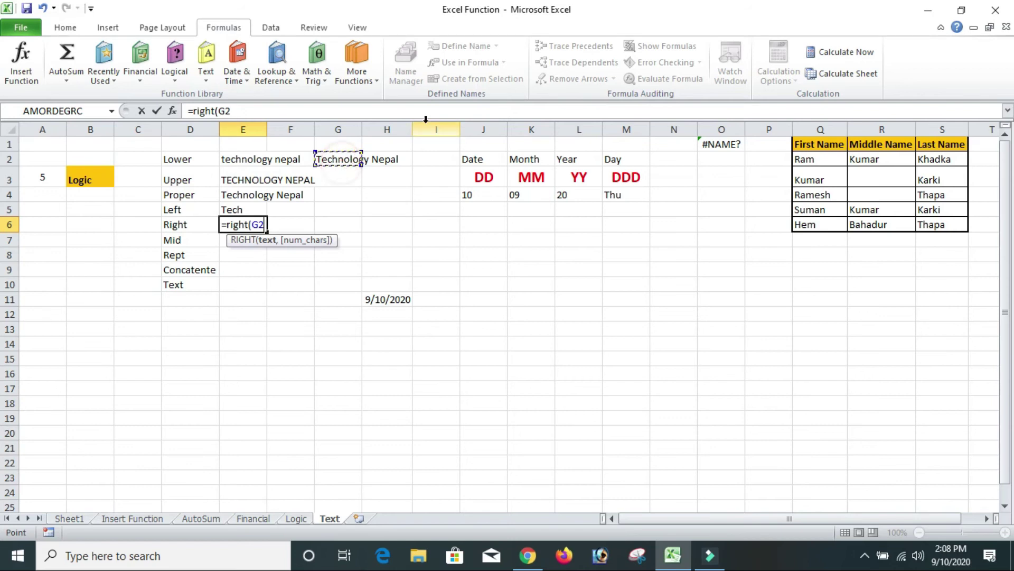
{"action": "type", "text": ",3"}
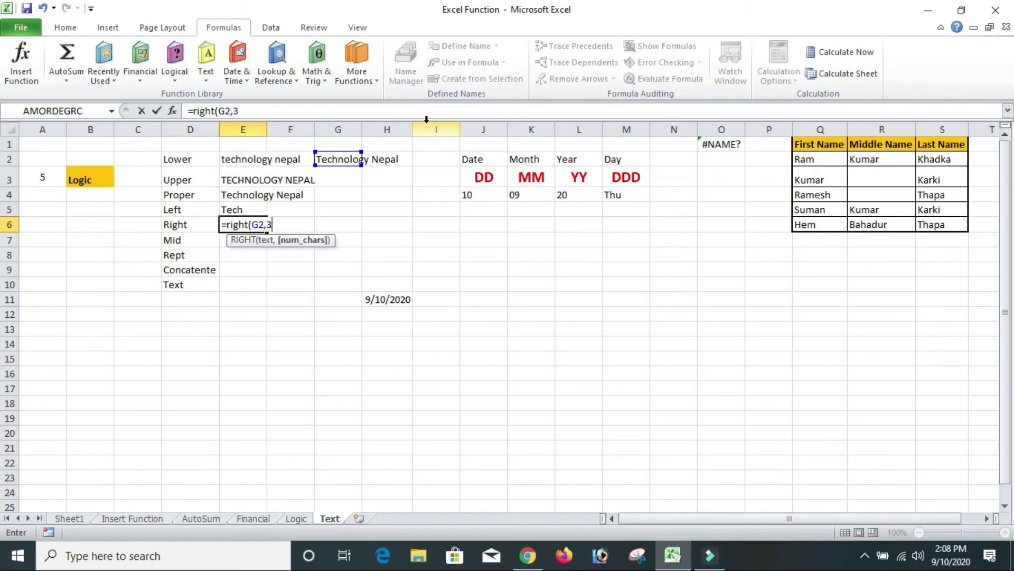
{"action": "key", "text": "Return"}
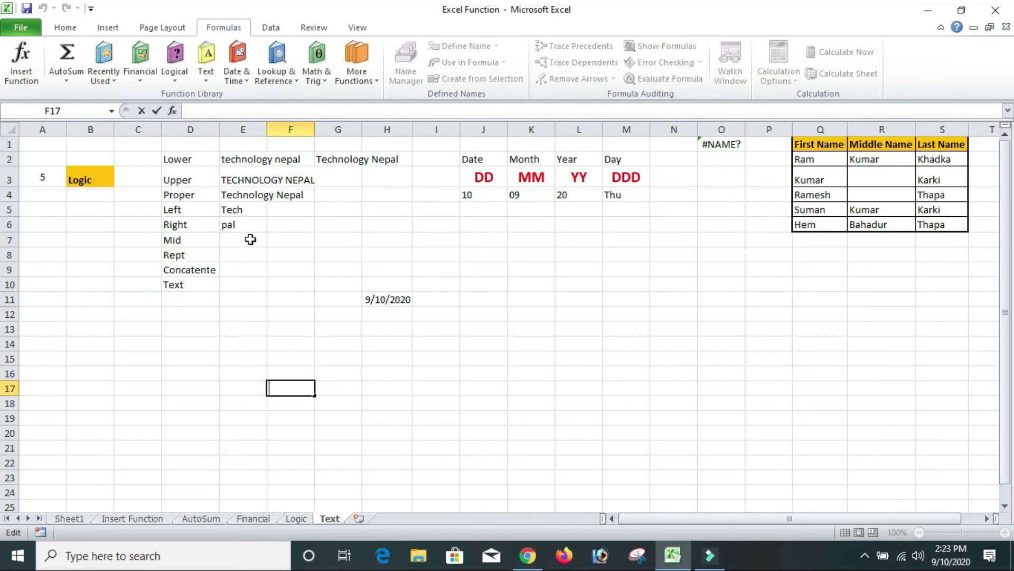
{"action": "left_click", "coordinate": [231, 247]}
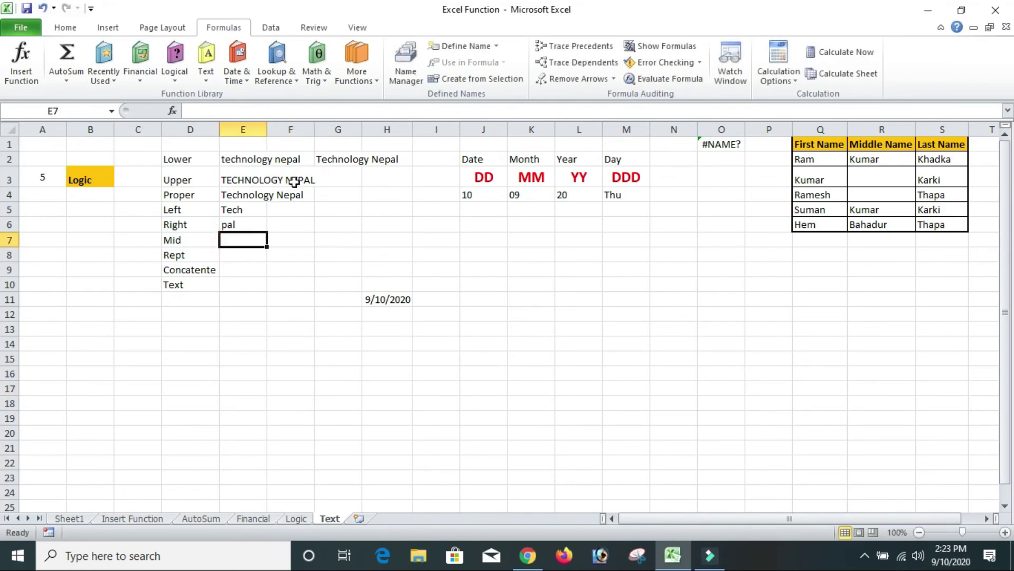
- Enter =MID(G2,3,2) in E7 to return 'ch'
{"action": "type", "text": "="}
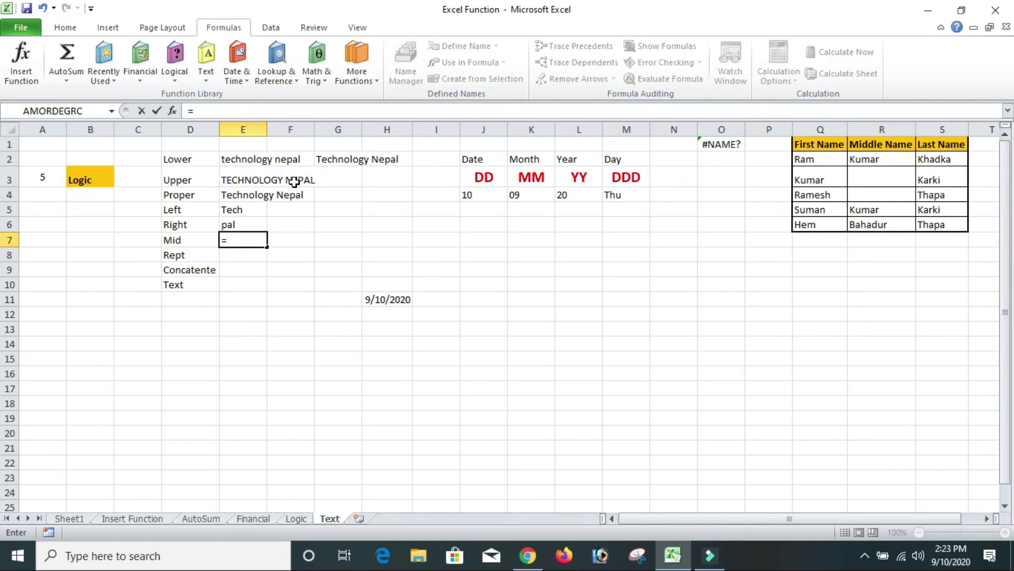
{"action": "type", "text": "mid("}
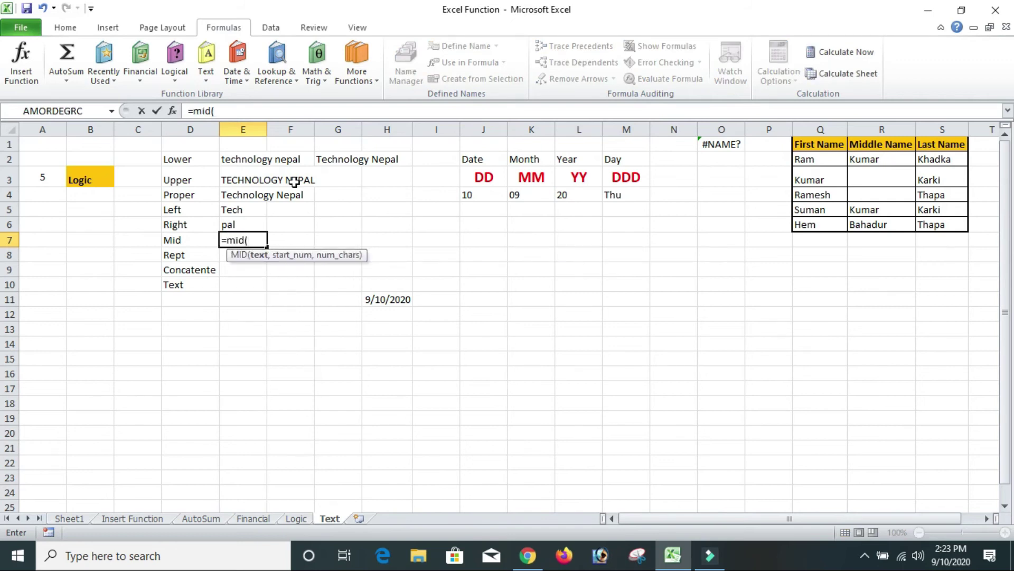
{"action": "left_click", "coordinate": [331, 158]}
{"action": "type", "text": ","}
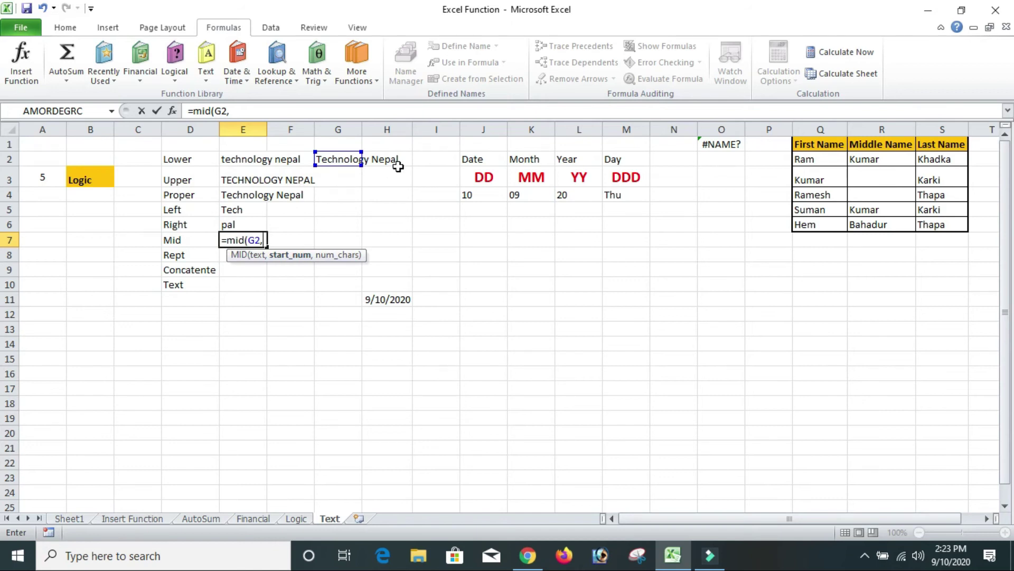
{"action": "type", "text": ",."}
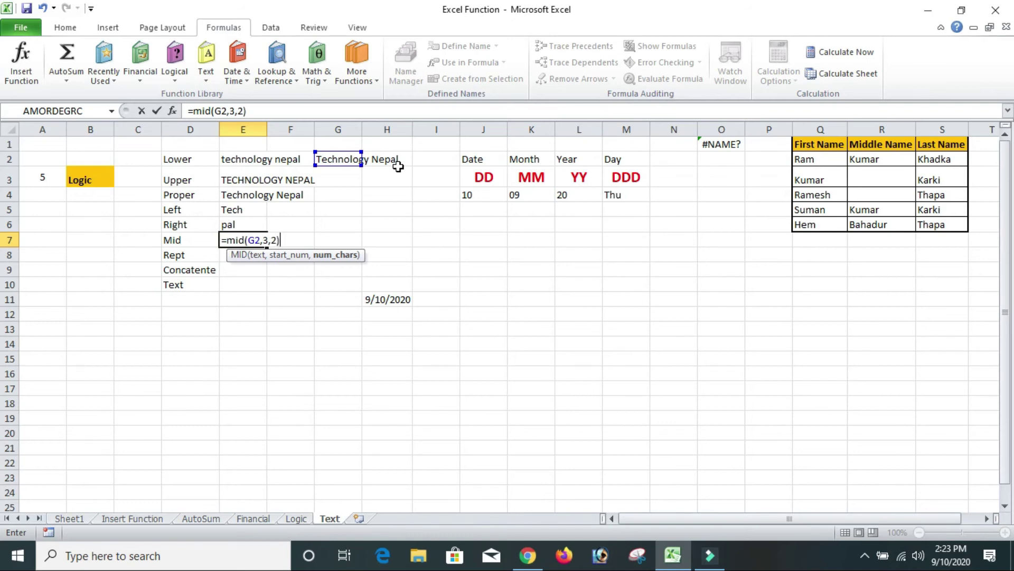
{"action": "key", "text": "Return"}
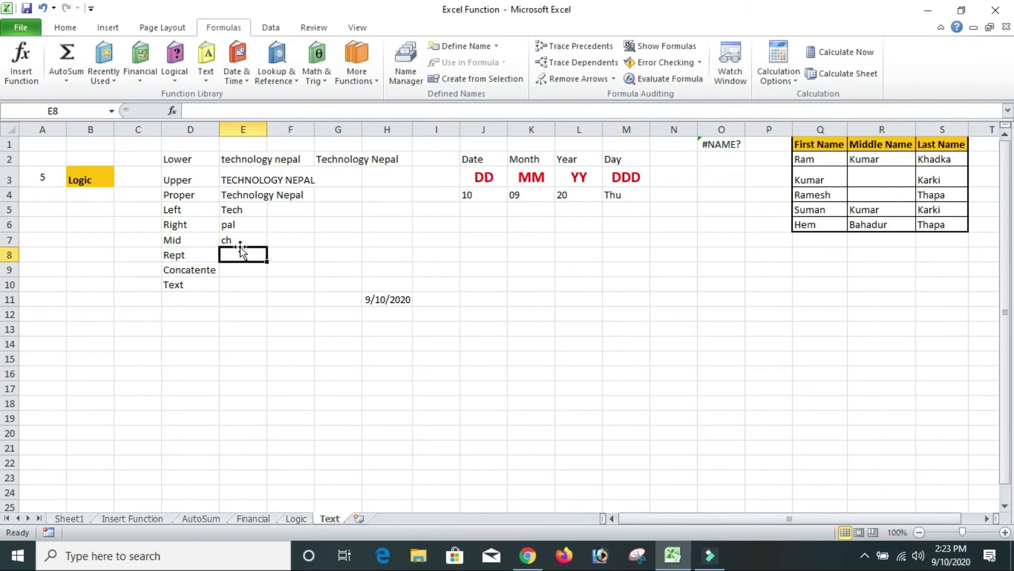
{"action": "left_click", "coordinate": [242, 239]}
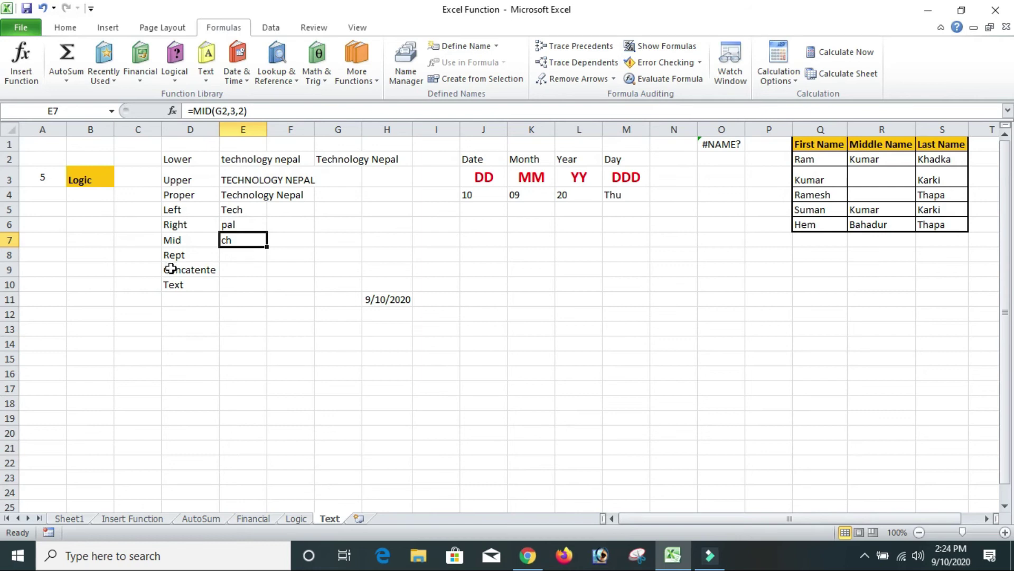
- Enter =REPT(G2,3) in E8 to repeat Technology Nepal three times
{"action": "left_click", "coordinate": [226, 259]}
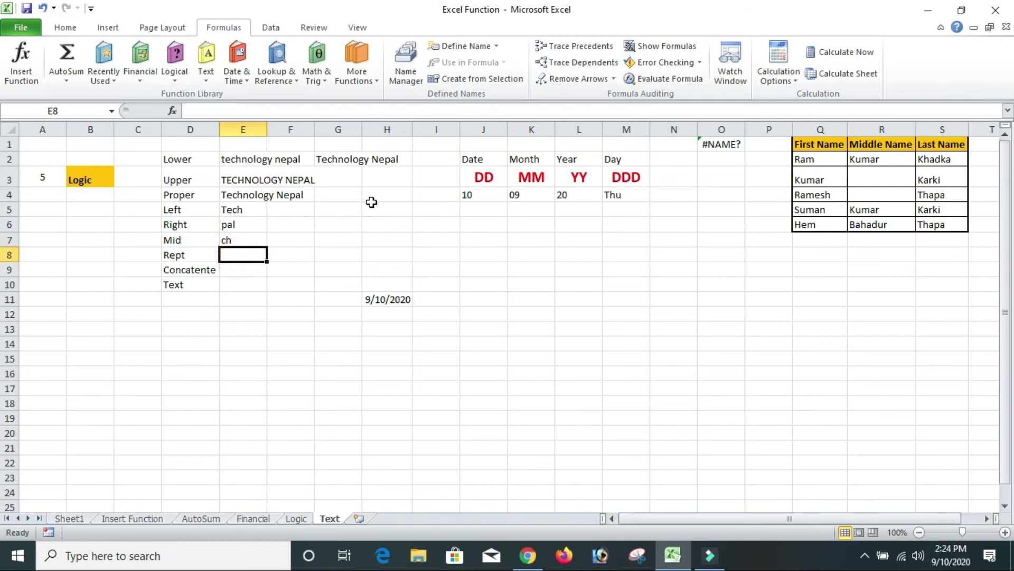
{"action": "type", "text": "=r"}
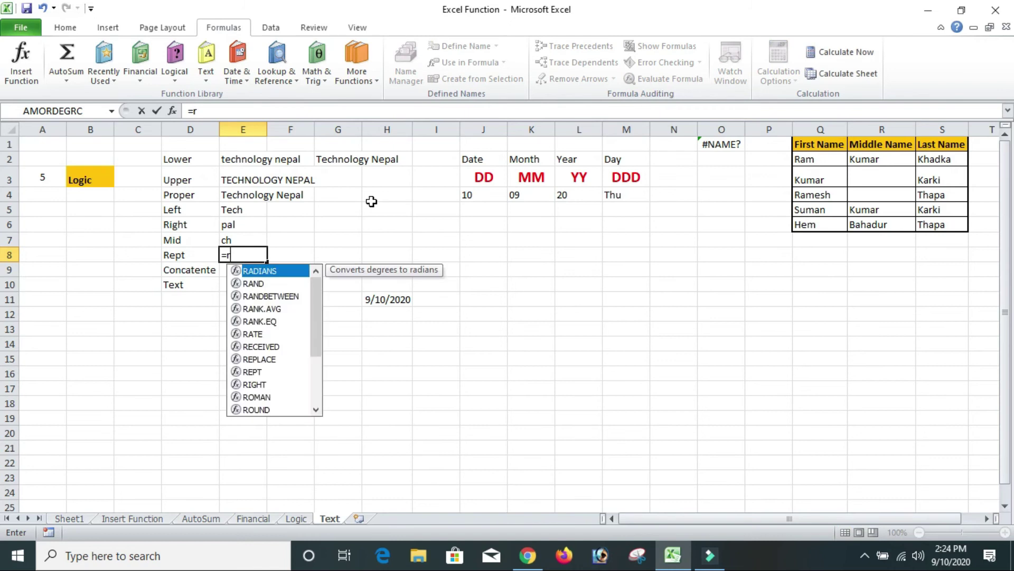
{"action": "type", "text": "ept("}
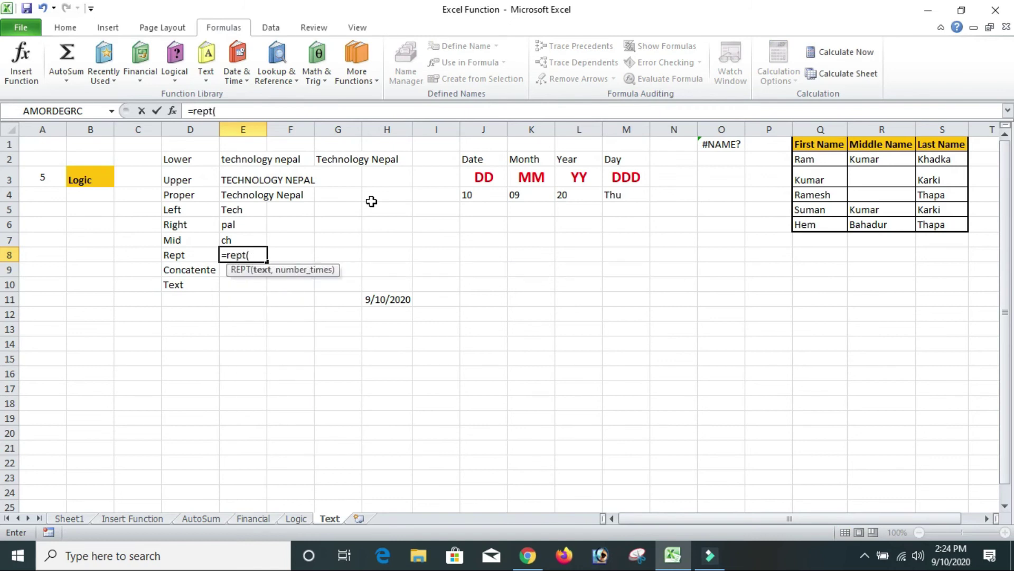
{"action": "left_click", "coordinate": [335, 164]}
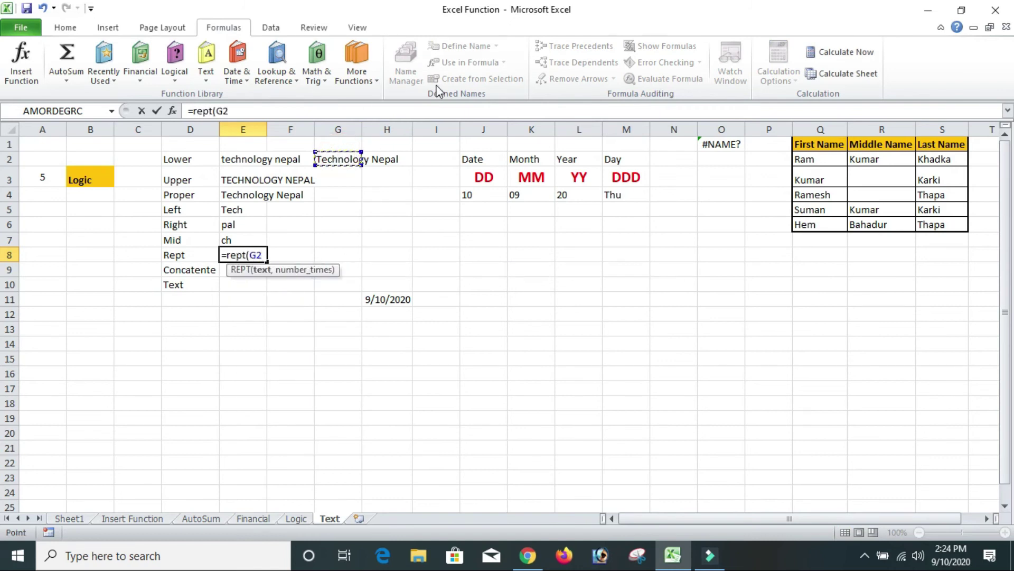
{"action": "type", "text": ",3"}
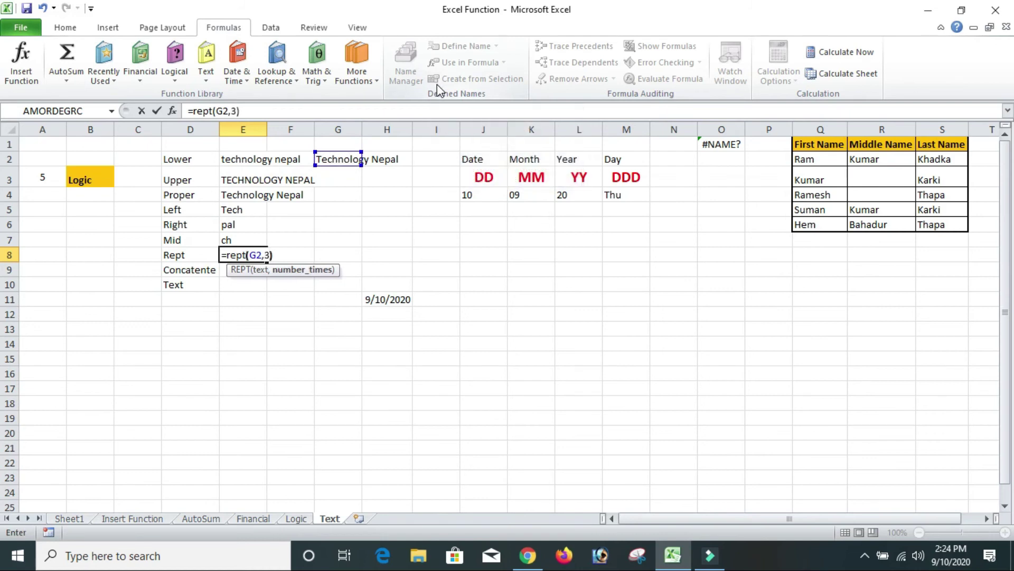
{"action": "key", "text": "Return"}
{"action": "left_click", "coordinate": [674, 388]}
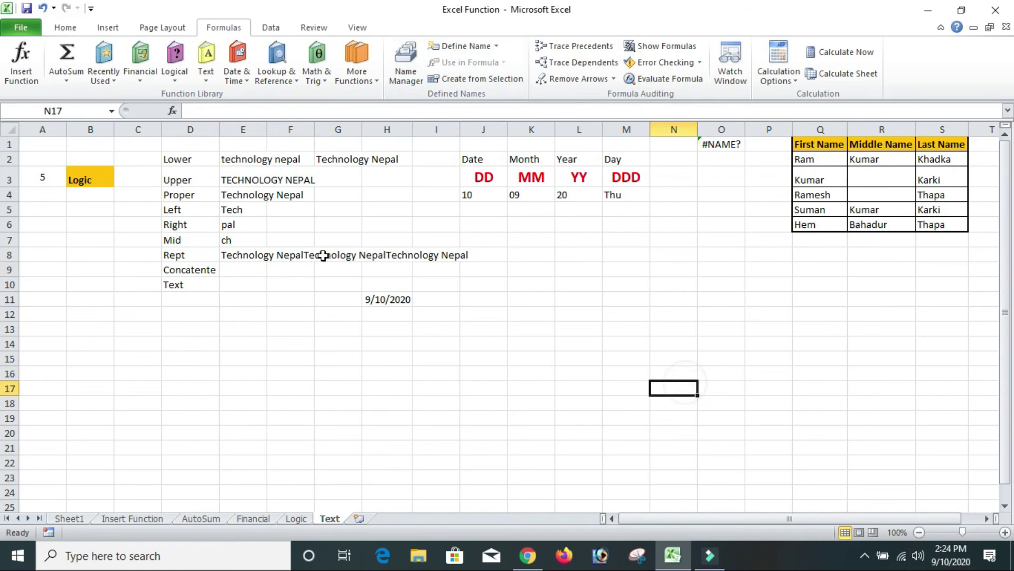
{"action": "left_click", "coordinate": [241, 255]}
{"action": "left_click", "coordinate": [423, 269]}
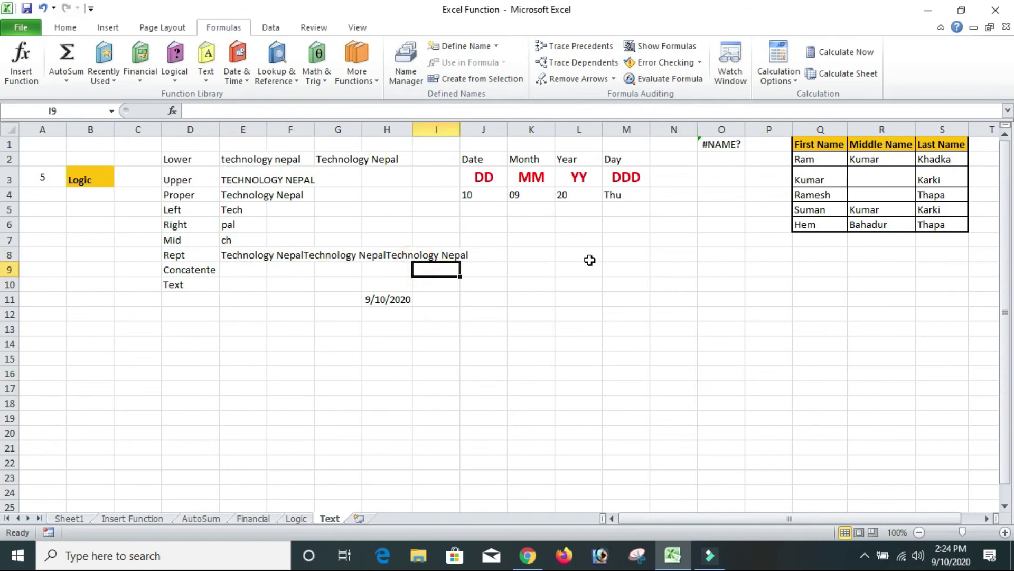
{"action": "left_click", "coordinate": [258, 255]}
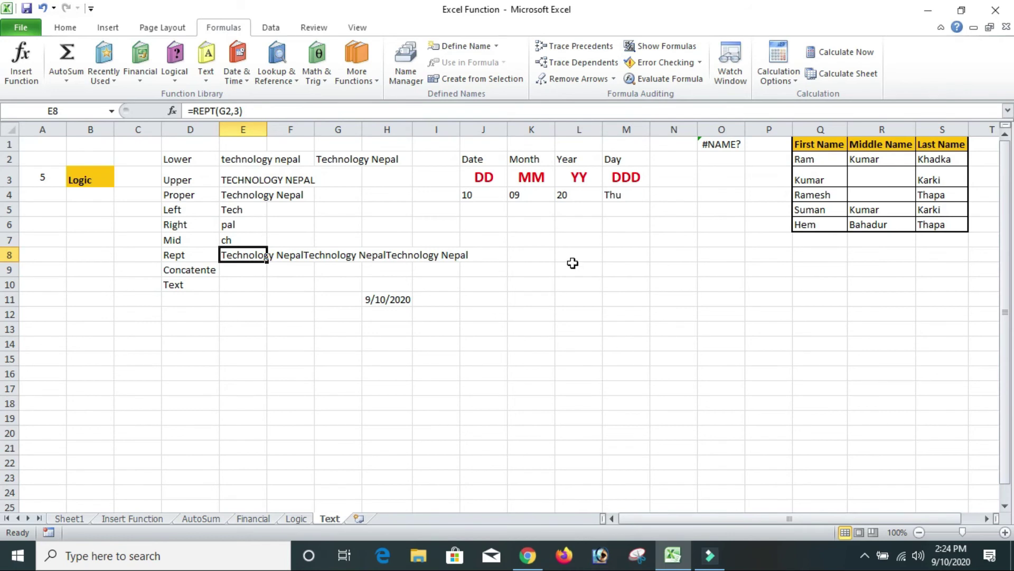
- Delete the REPT result from E8, leaving the cell empty
{"action": "left_click", "coordinate": [233, 270]}
{"action": "left_click", "coordinate": [478, 295]}
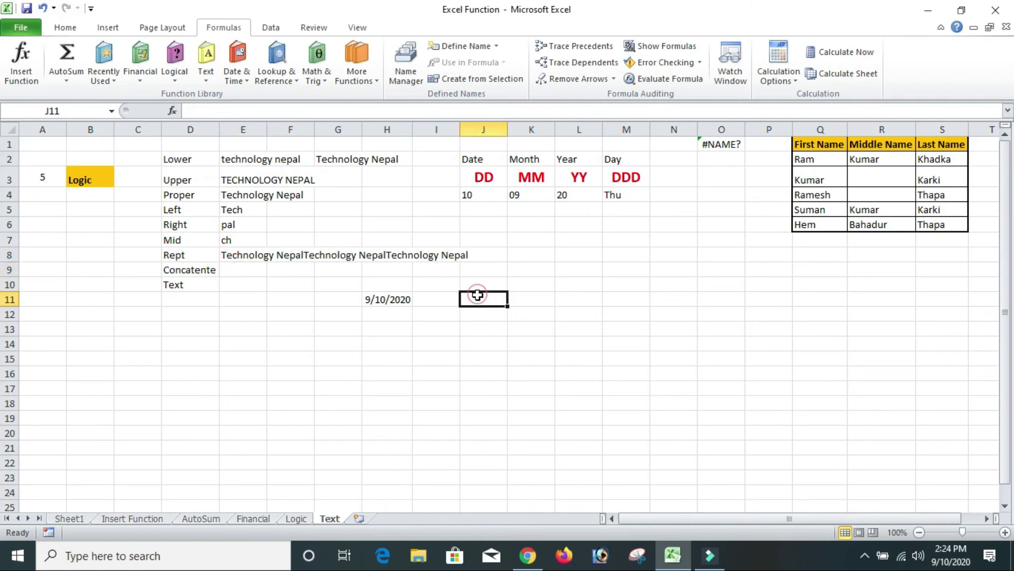
{"action": "left_click", "coordinate": [379, 298]}
{"action": "left_click", "coordinate": [262, 260]}
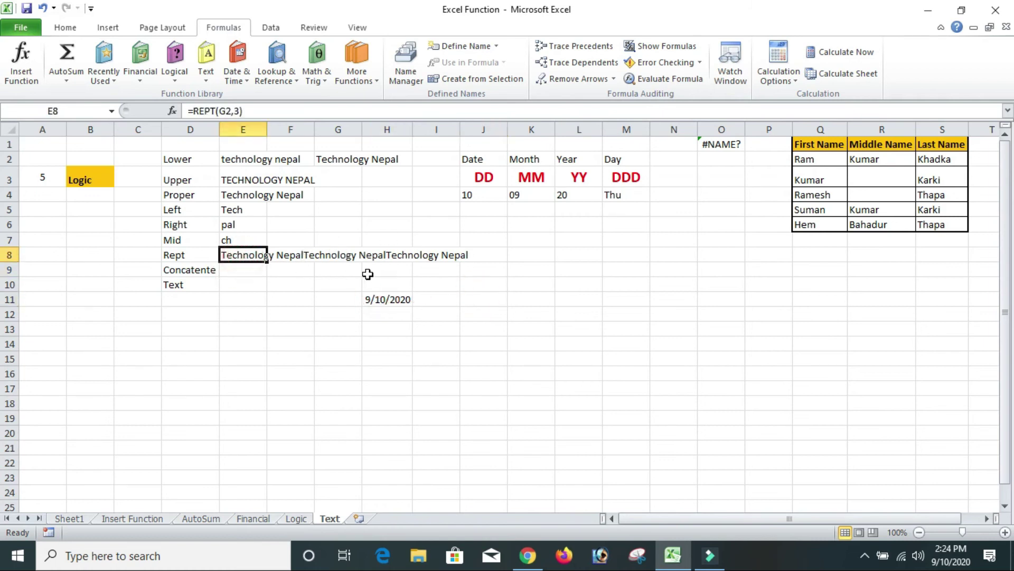
{"action": "key", "text": "Delete"}
{"action": "left_click", "coordinate": [477, 303]}
{"action": "left_click", "coordinate": [405, 241]}
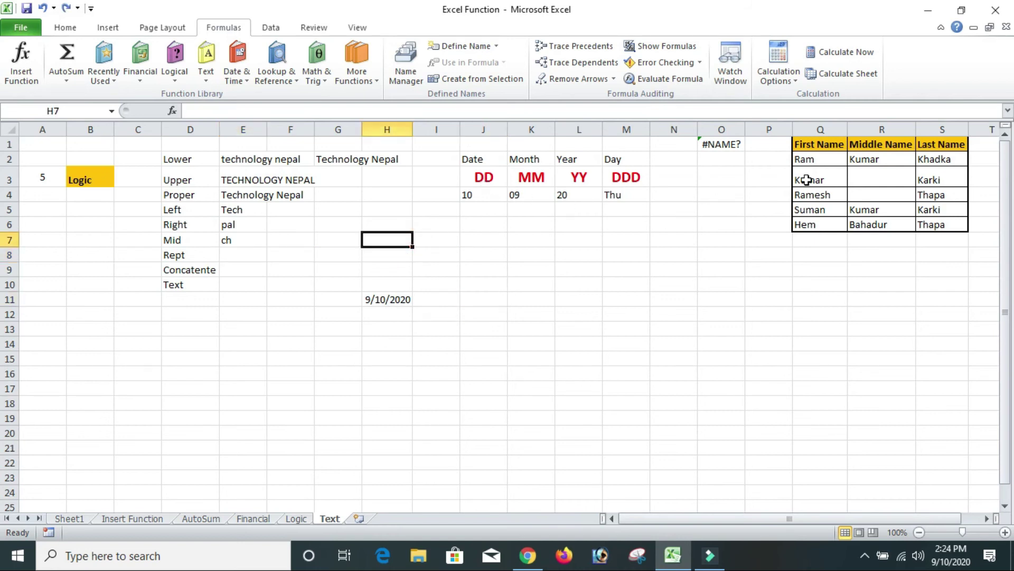
- Start a CONCATENATE formula in O2 using the first name in Q2
{"action": "left_click", "coordinate": [816, 163]}
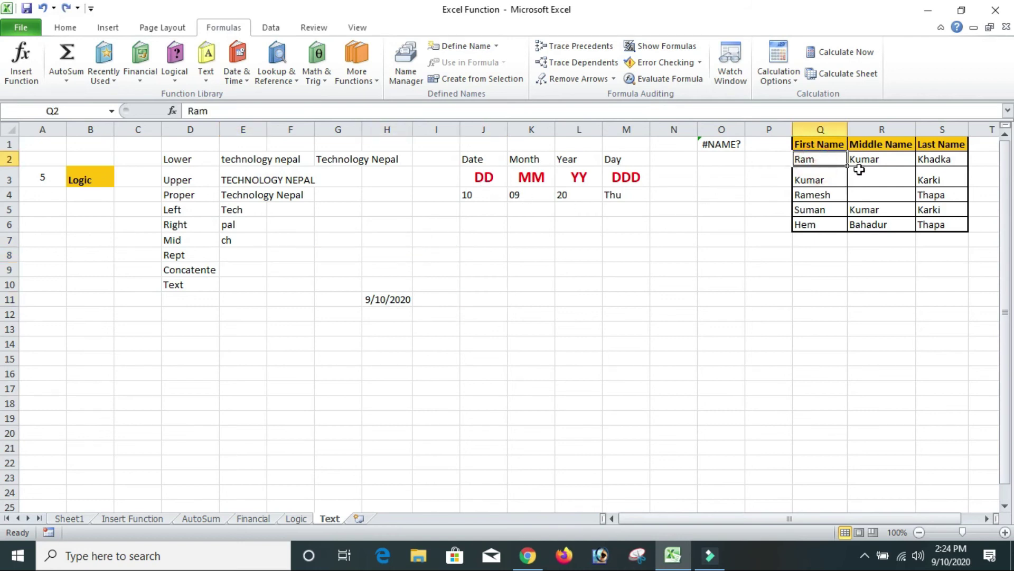
{"action": "left_click", "coordinate": [874, 162]}
{"action": "left_click", "coordinate": [930, 159]}
{"action": "left_click", "coordinate": [887, 300]}
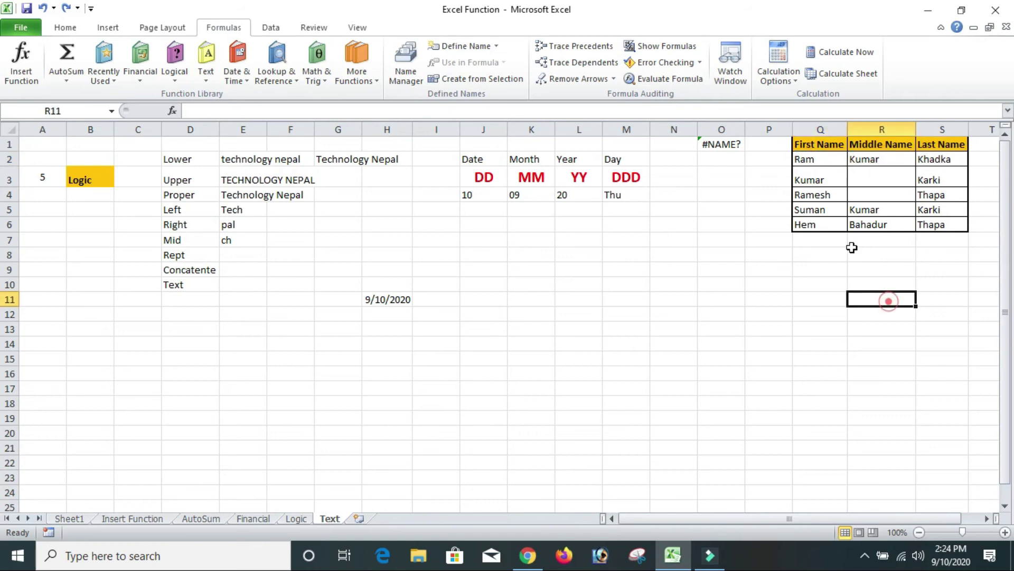
{"action": "left_click_drag", "start_coordinate": [818, 163], "coordinate": [890, 162]}
{"action": "left_click", "coordinate": [816, 209]}
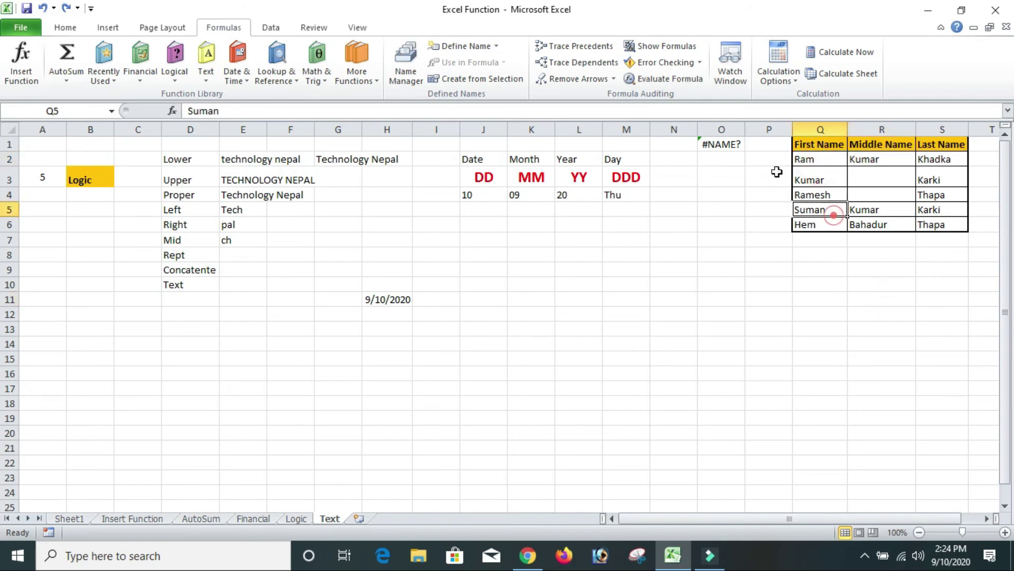
{"action": "left_click", "coordinate": [722, 149]}
{"action": "left_click", "coordinate": [723, 161]}
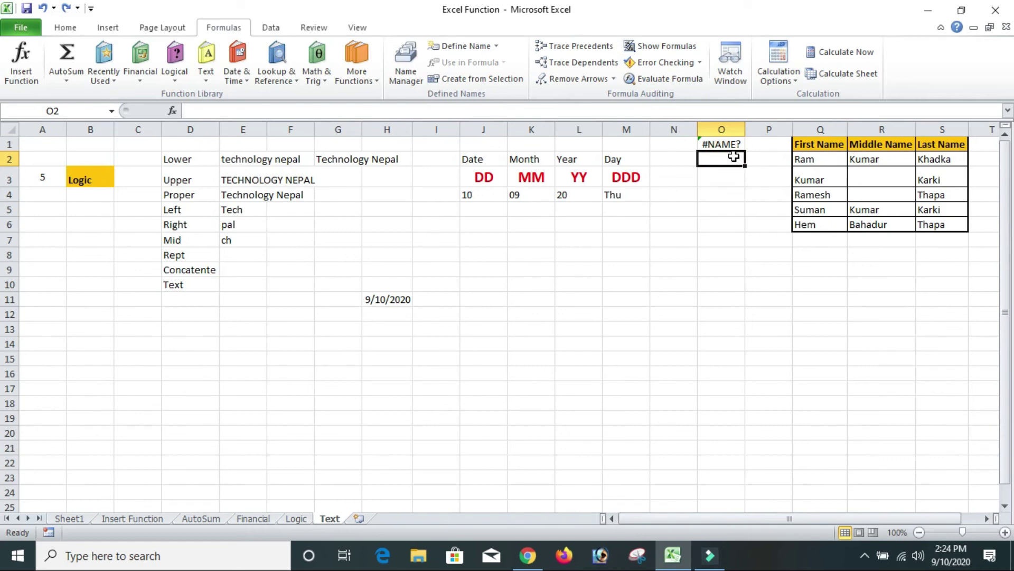
{"action": "type", "text": "="}
{"action": "type", "text": "con"}
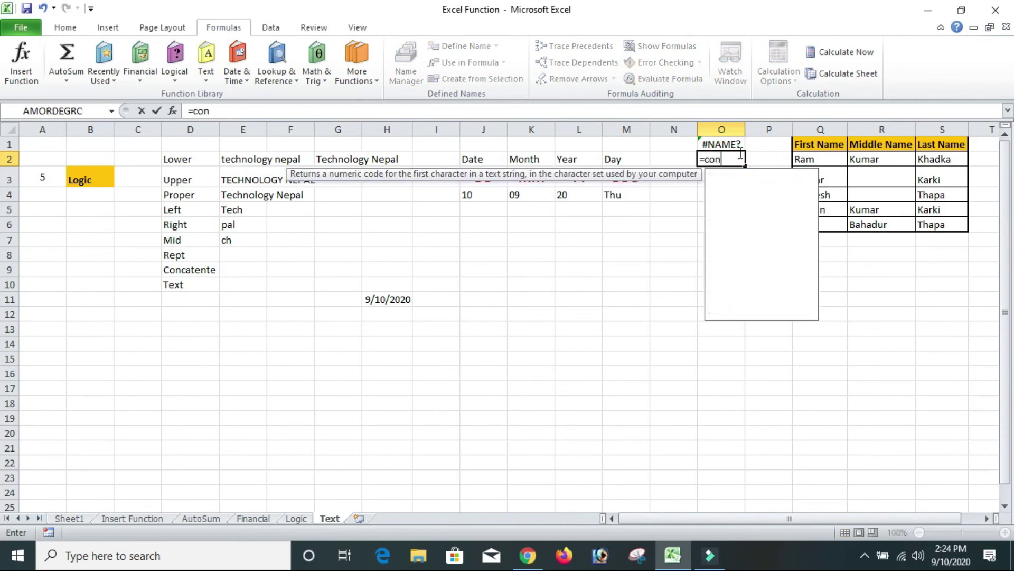
{"action": "type", "text": "catent"}
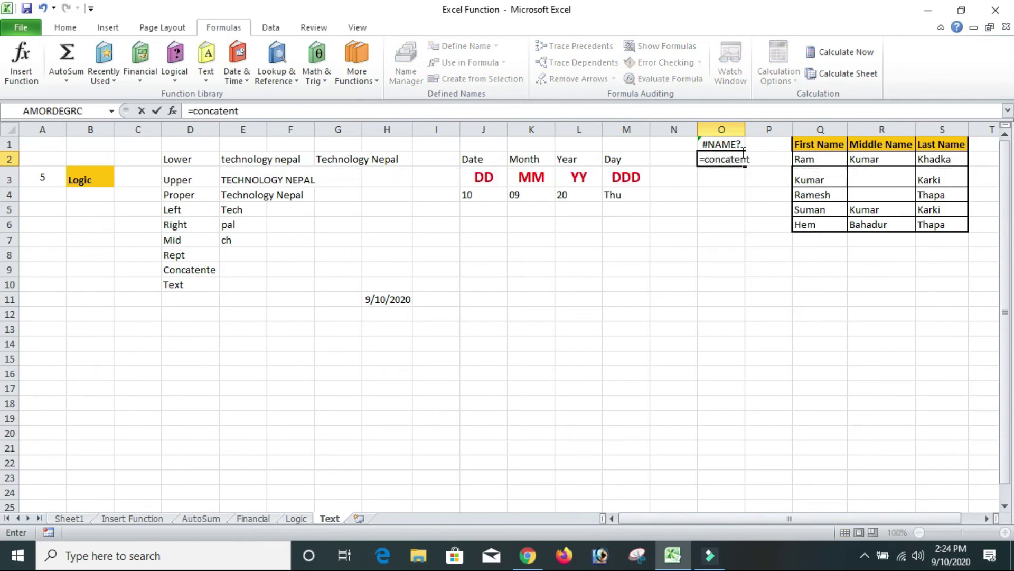
{"action": "key", "text": "BackSpace"}
{"action": "key", "text": "BackSpace"}
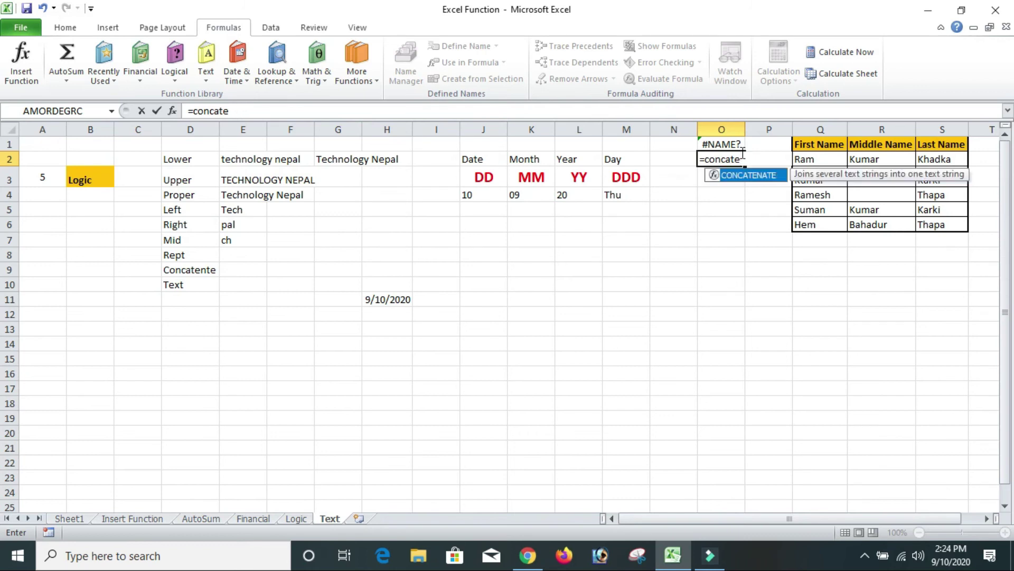
{"action": "double_click", "coordinate": [747, 175]}
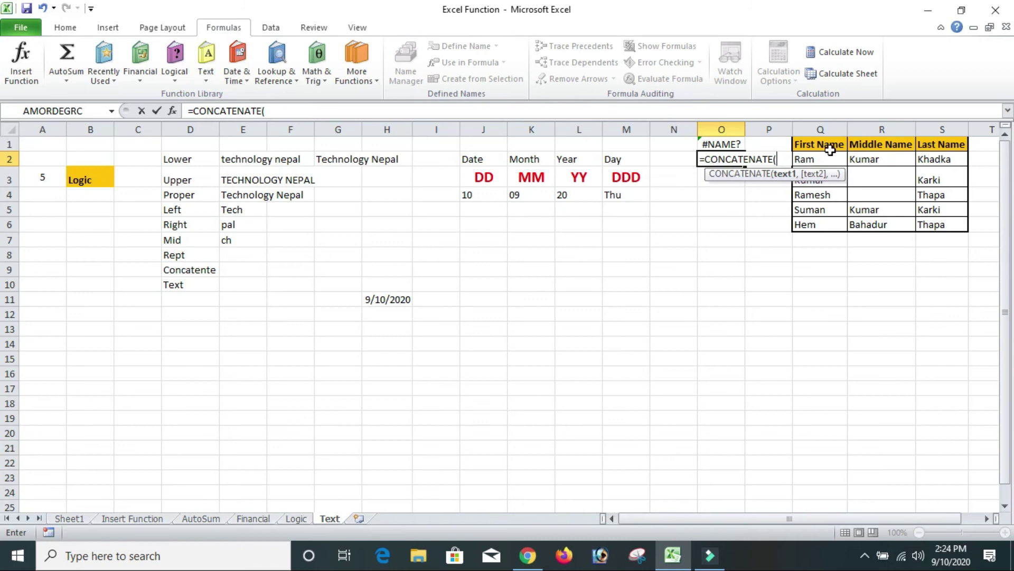
{"action": "left_click", "coordinate": [819, 161]}
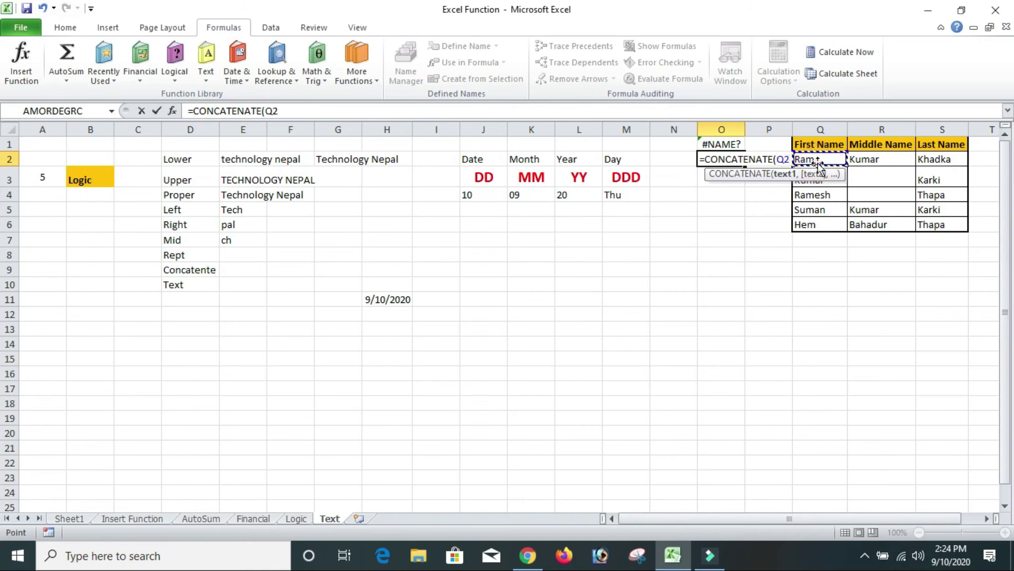
{"action": "type", "text": ","}
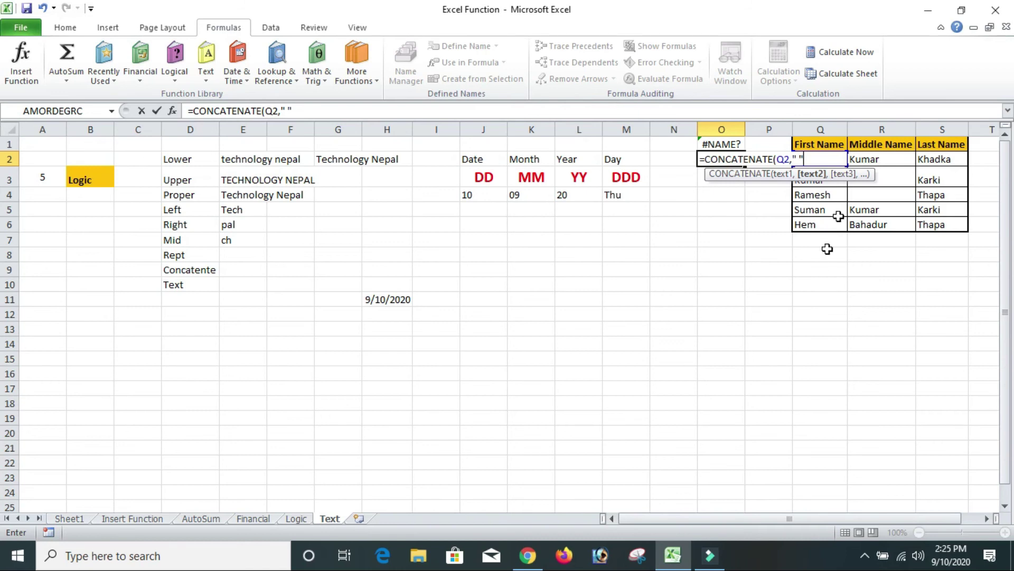
{"action": "left_click", "coordinate": [885, 161]}
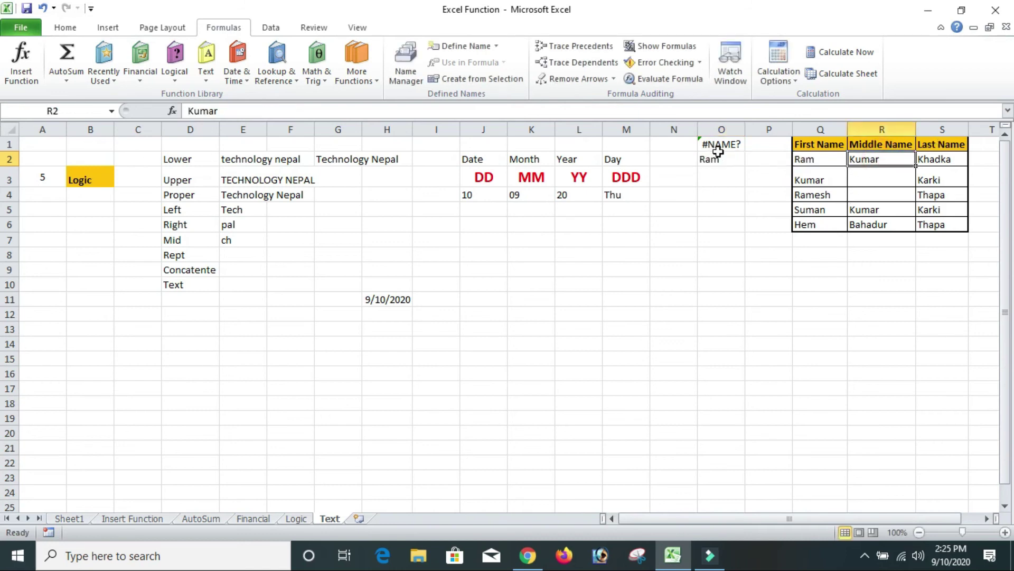
- Complete O2 as =CONCATENATE(Q2," ",R2," ",S2) joining first, middle and last names
{"action": "left_click", "coordinate": [718, 153]}
{"action": "left_click", "coordinate": [295, 111]}
{"action": "key", "text": "BackSpace"}
{"action": "type", "text": ",\" \","}
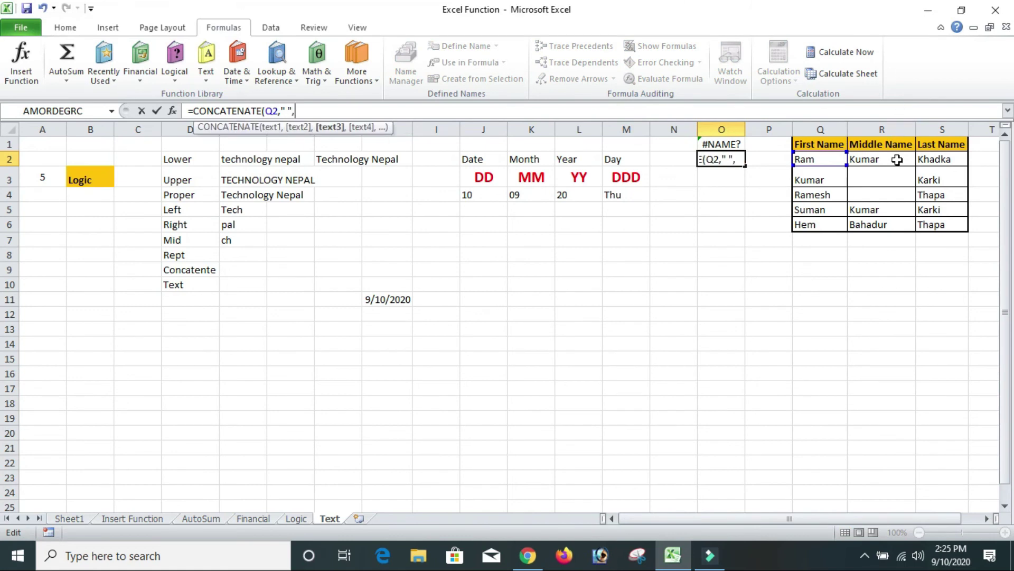
{"action": "left_click", "coordinate": [885, 159]}
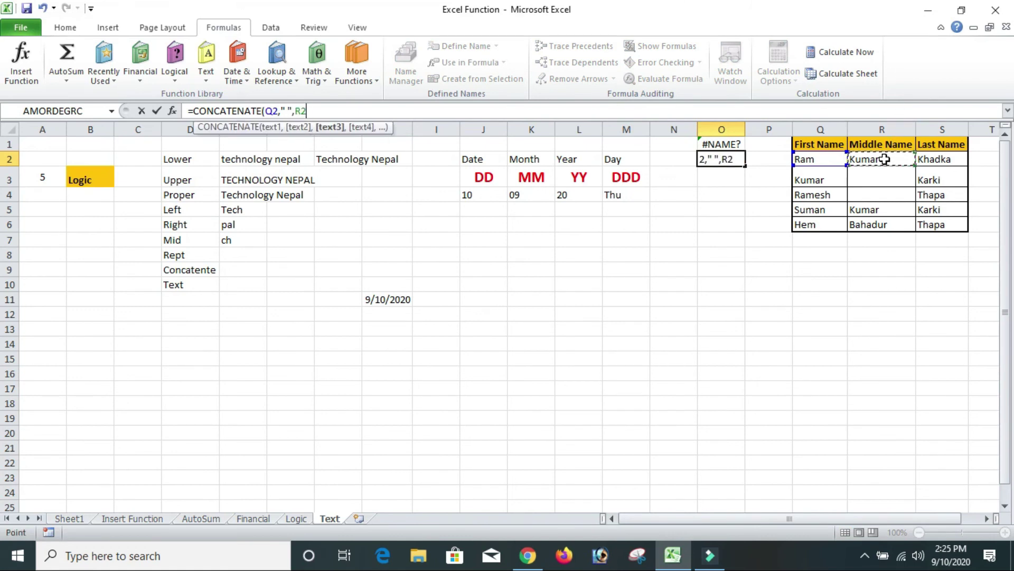
{"action": "type", "text": ",\""}
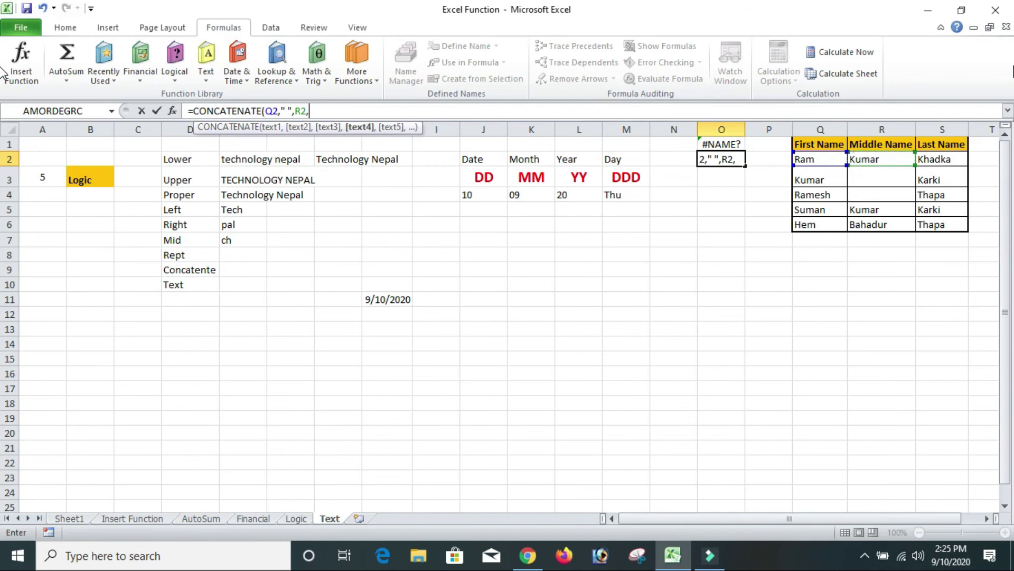
{"action": "type", "text": " \","}
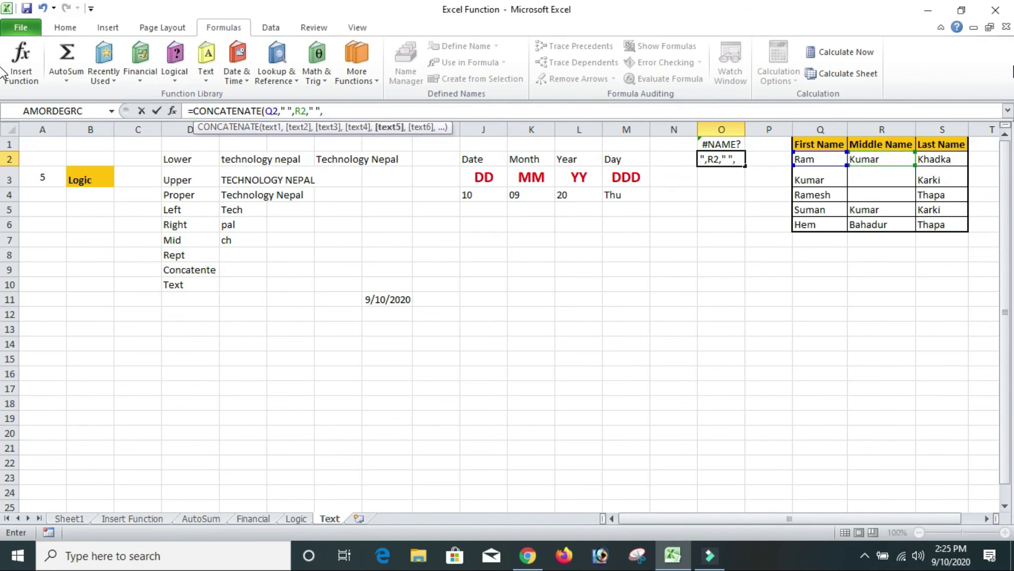
{"action": "left_click", "coordinate": [928, 159]}
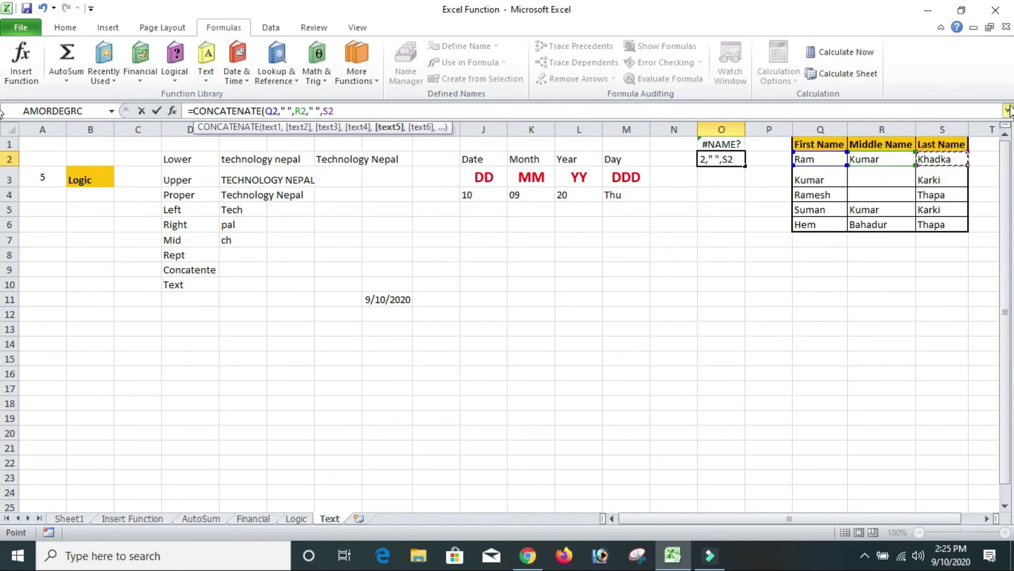
{"action": "type", "text": ")"}
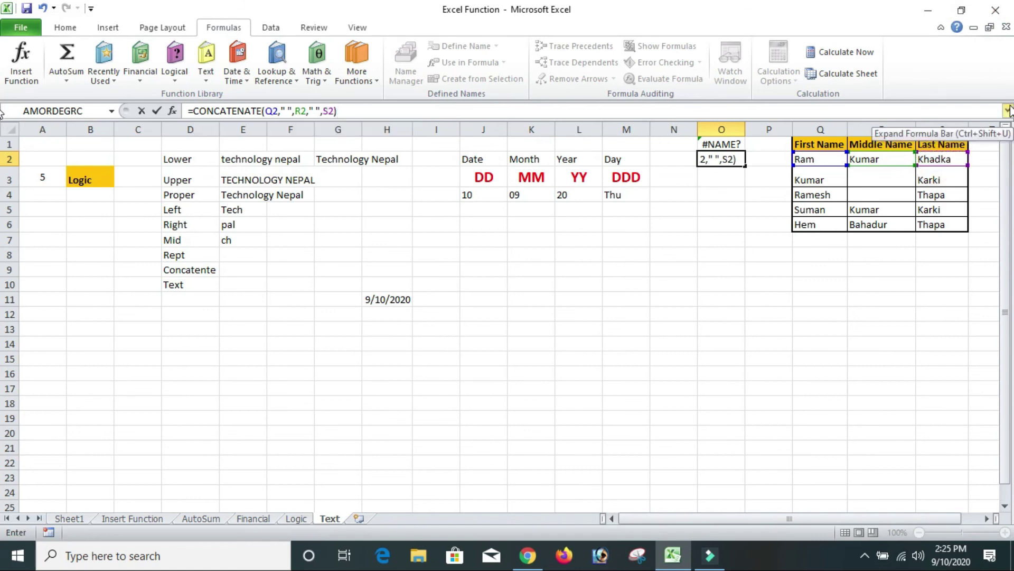
{"action": "key", "text": "Return"}
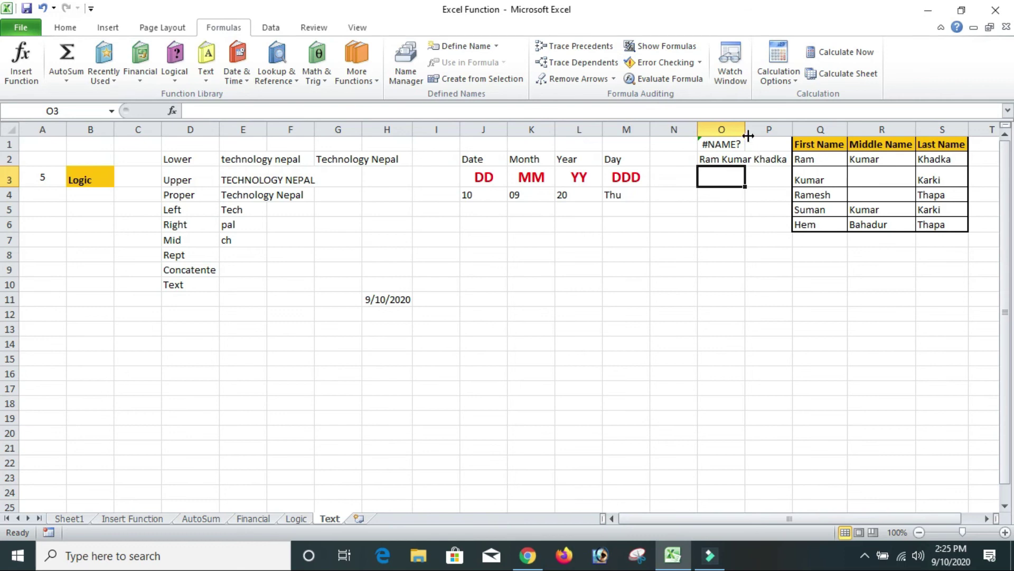
- Autofit column O and fill the full-name formula down to O6
{"action": "double_click", "coordinate": [748, 136]}
{"action": "left_click", "coordinate": [782, 240]}
{"action": "left_click", "coordinate": [741, 160]}
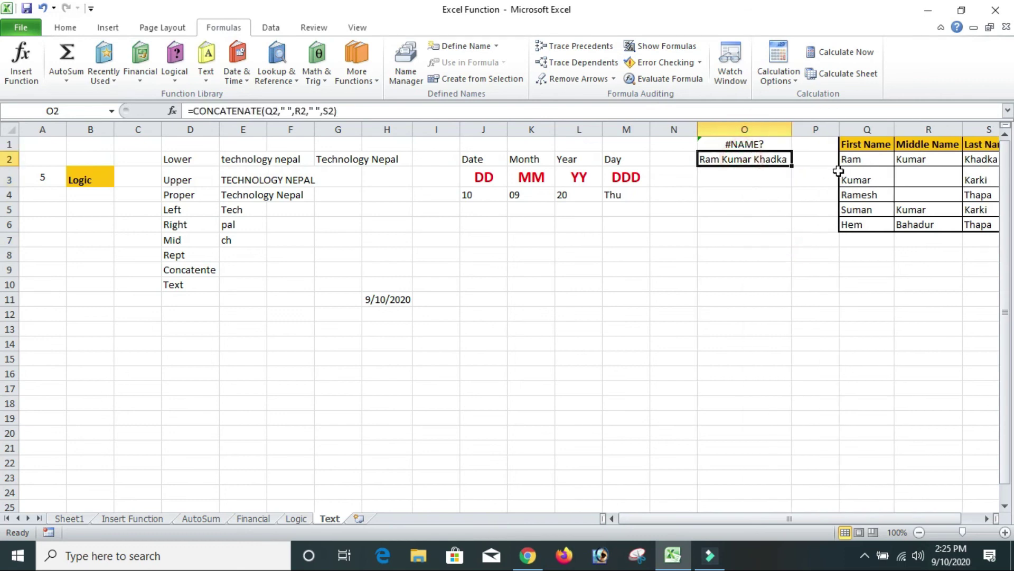
{"action": "left_click", "coordinate": [874, 160]}
{"action": "left_click", "coordinate": [909, 158]}
{"action": "left_click", "coordinate": [766, 162]}
{"action": "left_click_drag", "start_coordinate": [792, 166], "coordinate": [792, 231]}
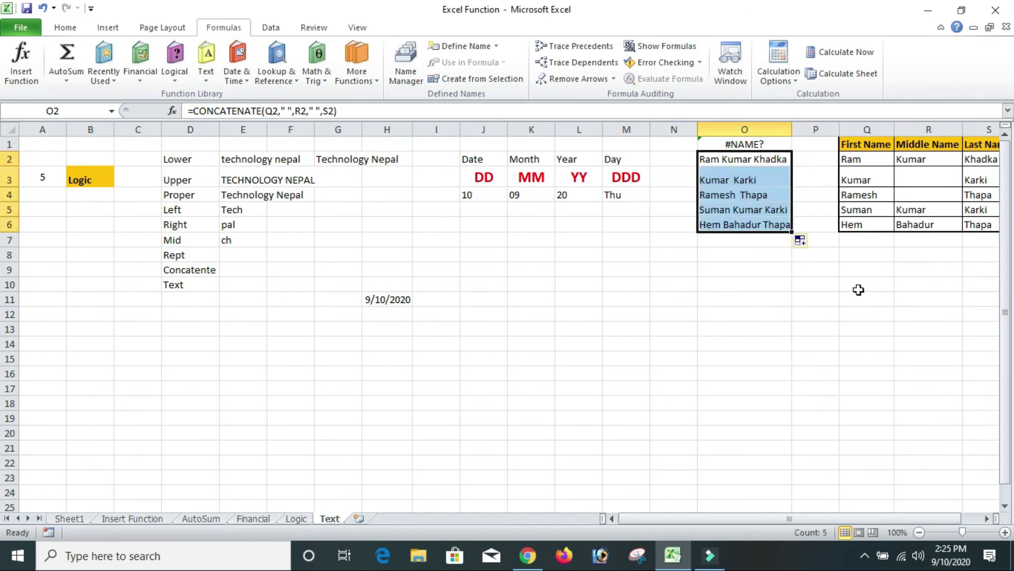
{"action": "left_click", "coordinate": [858, 290]}
{"action": "left_click_drag", "start_coordinate": [707, 519], "coordinate": [725, 518]}
- Review the filled full names in O2:O6
{"action": "left_click", "coordinate": [882, 330]}
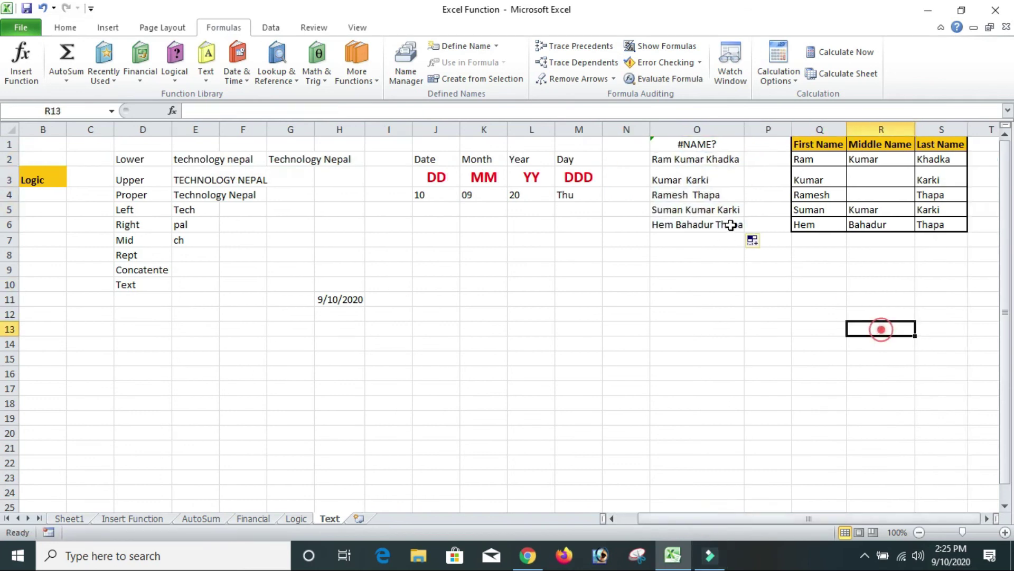
{"action": "left_click_drag", "start_coordinate": [725, 158], "coordinate": [714, 220]}
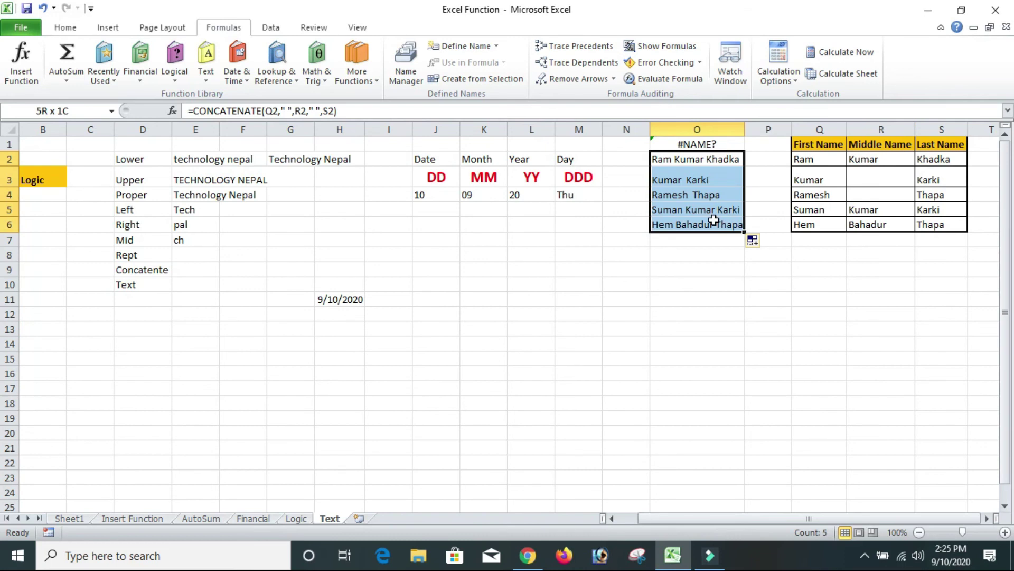
{"action": "left_click", "coordinate": [941, 254]}
{"action": "left_click", "coordinate": [708, 179]}
{"action": "left_click", "coordinate": [687, 195]}
{"action": "left_click", "coordinate": [697, 240]}
{"action": "left_click", "coordinate": [450, 252]}
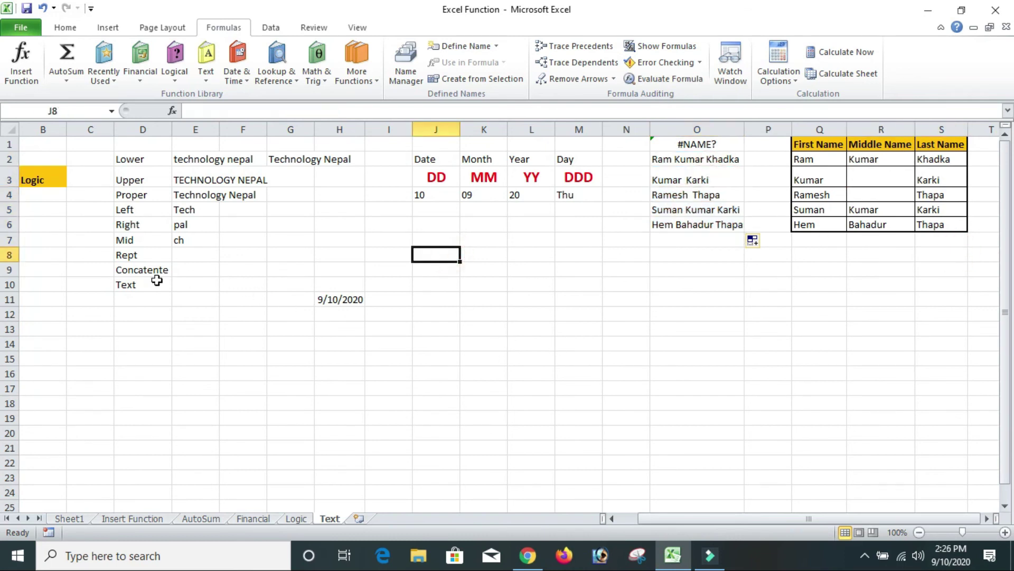
- Delete the TEXT date-part results in J4:M4, keeping the 9/10/2020 date in H11
{"action": "left_click", "coordinate": [203, 281]}
{"action": "left_click", "coordinate": [205, 271]}
{"action": "left_click", "coordinate": [198, 283]}
{"action": "left_click", "coordinate": [515, 315]}
{"action": "left_click", "coordinate": [193, 281]}
{"action": "left_click_drag", "start_coordinate": [420, 196], "coordinate": [556, 192]}
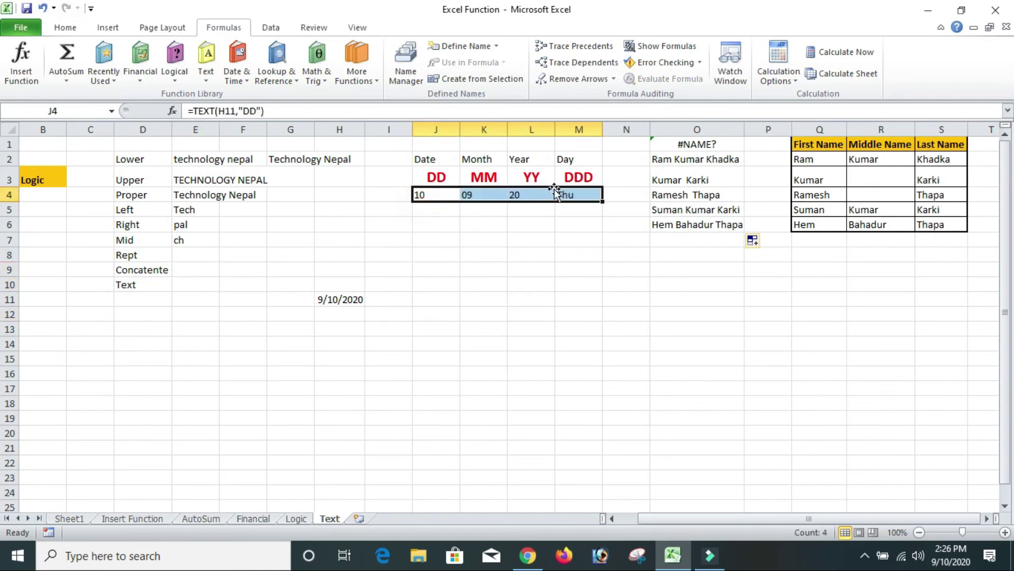
{"action": "key", "text": "Delete"}
{"action": "left_click", "coordinate": [420, 403]}
{"action": "left_click", "coordinate": [340, 299]}
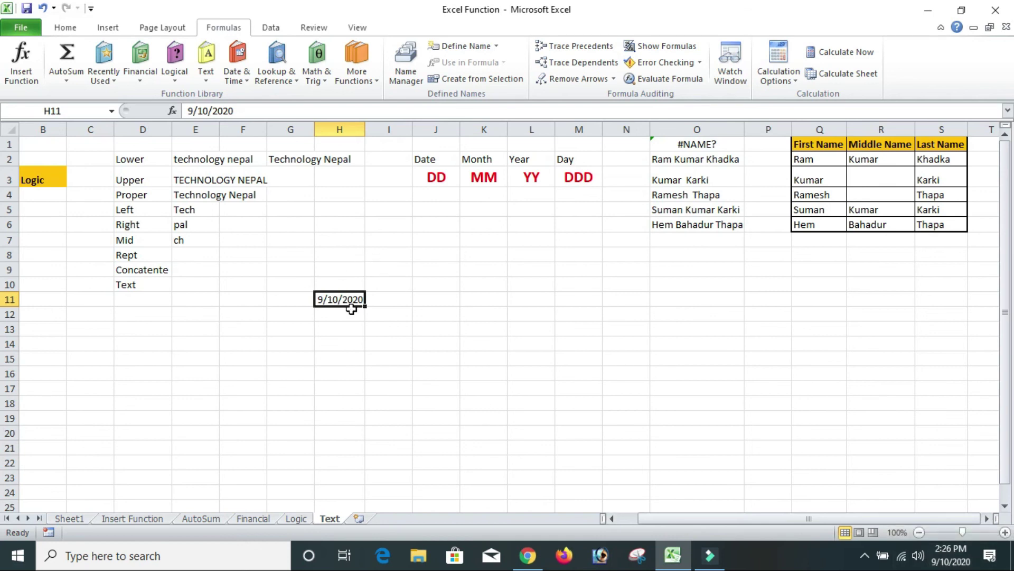
- Center the DD, MM, YY and DDD labels in J3:M3
{"action": "left_click", "coordinate": [515, 310]}
{"action": "left_click", "coordinate": [576, 241]}
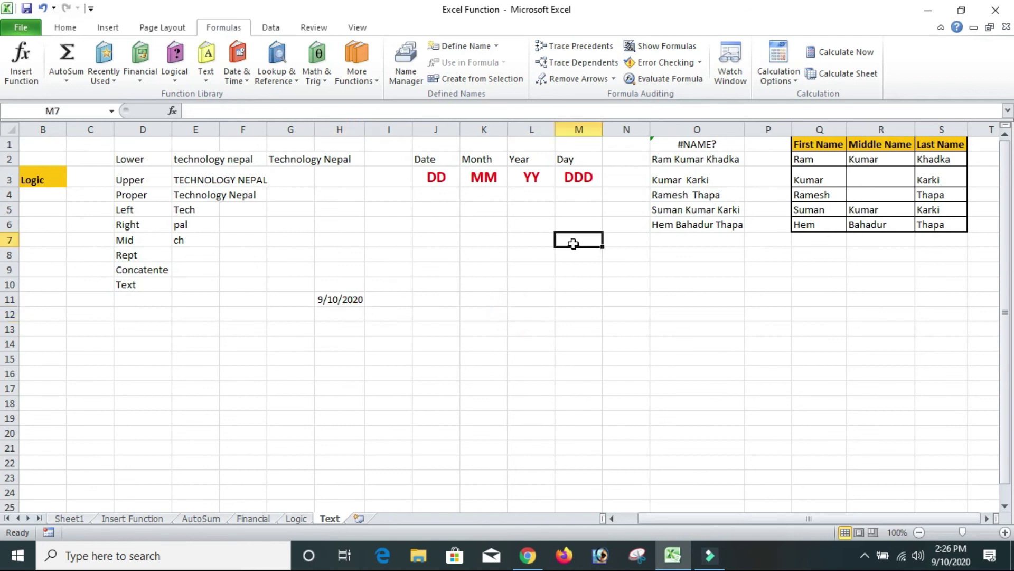
{"action": "left_click", "coordinate": [436, 177]}
{"action": "left_click", "coordinate": [481, 177]}
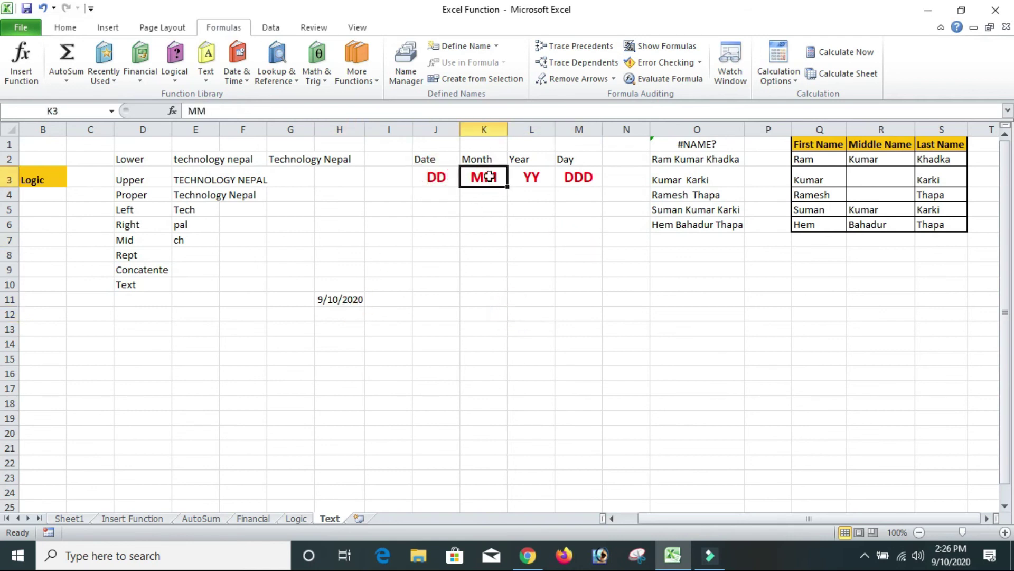
{"action": "left_click", "coordinate": [535, 177]}
{"action": "left_click", "coordinate": [582, 178]}
{"action": "left_click", "coordinate": [573, 194]}
{"action": "left_click_drag", "start_coordinate": [448, 183], "coordinate": [575, 180]}
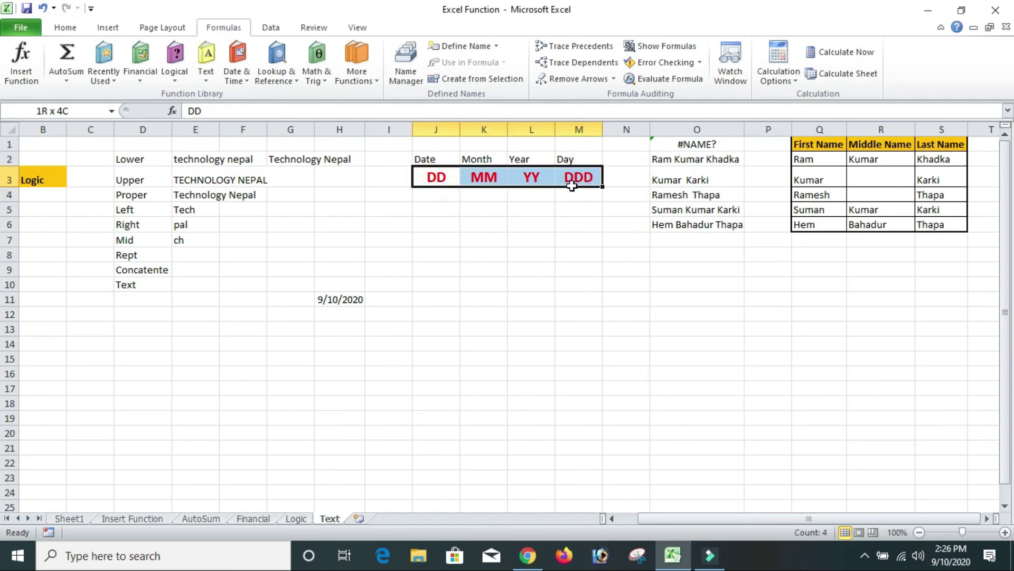
{"action": "left_click", "coordinate": [66, 28]}
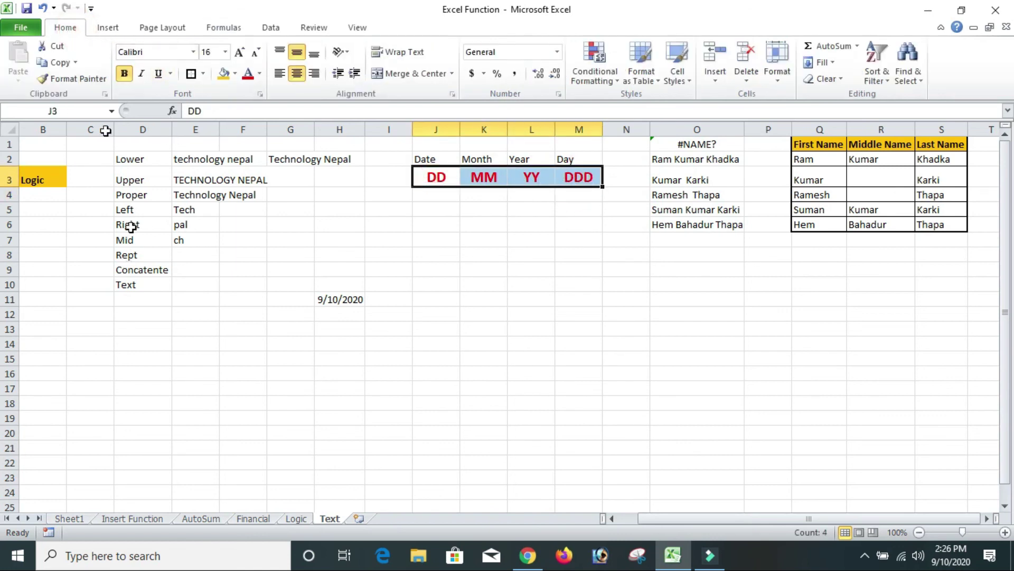
{"action": "left_click", "coordinate": [297, 74]}
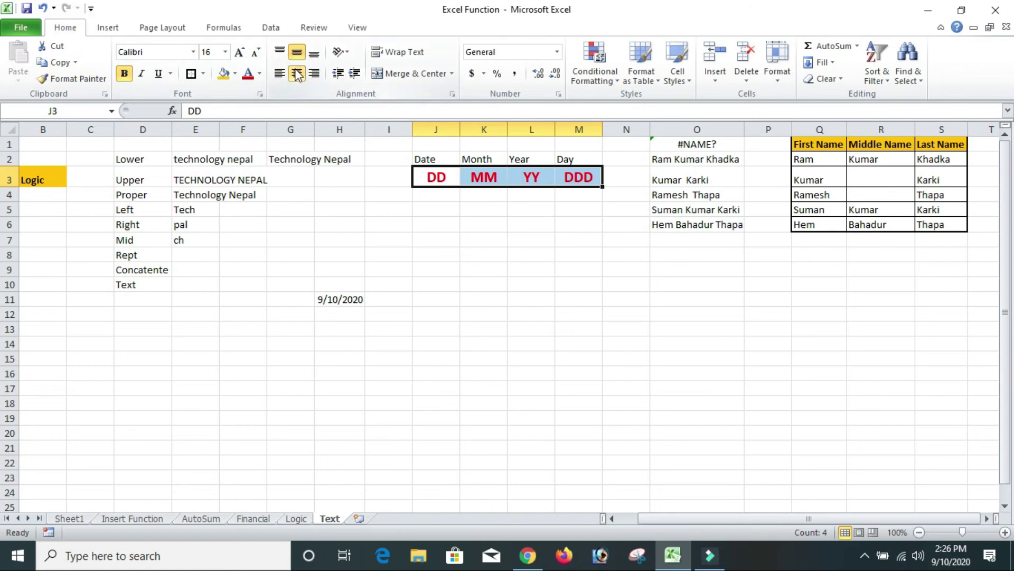
{"action": "left_click", "coordinate": [491, 346]}
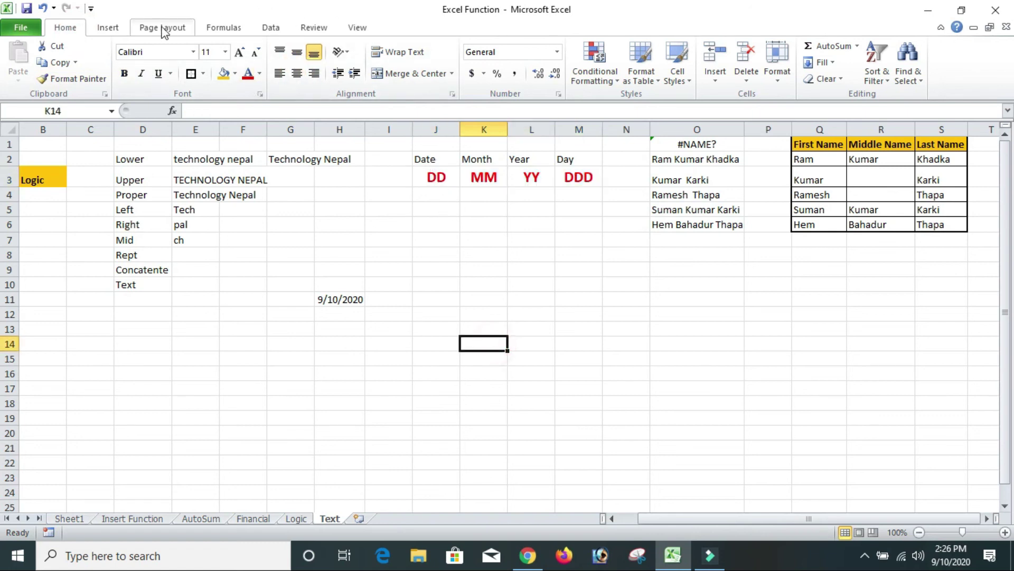
- Browse the Formulas tab's Text functions list, then select J4
{"action": "left_click", "coordinate": [237, 33]}
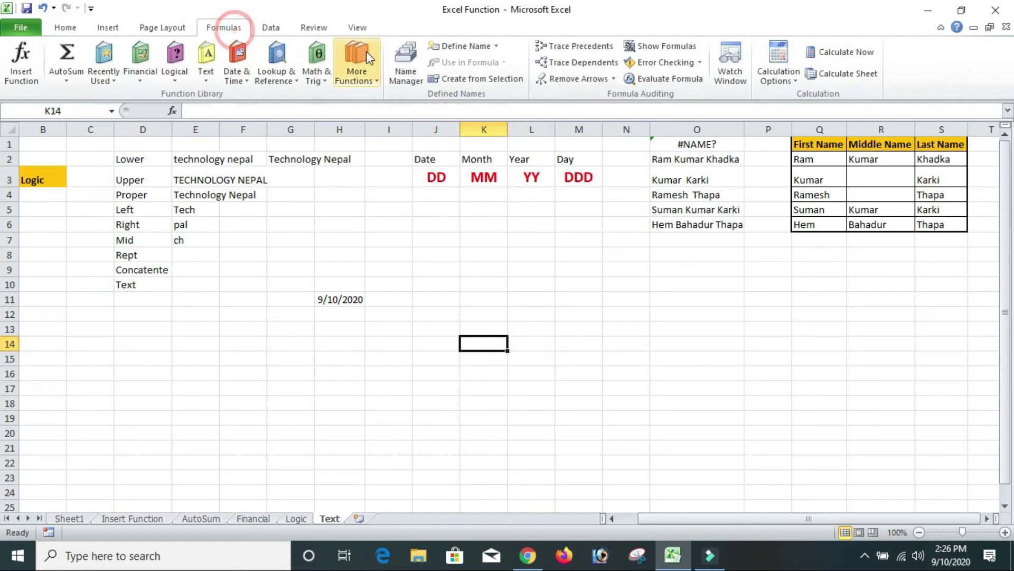
{"action": "left_click", "coordinate": [204, 76]}
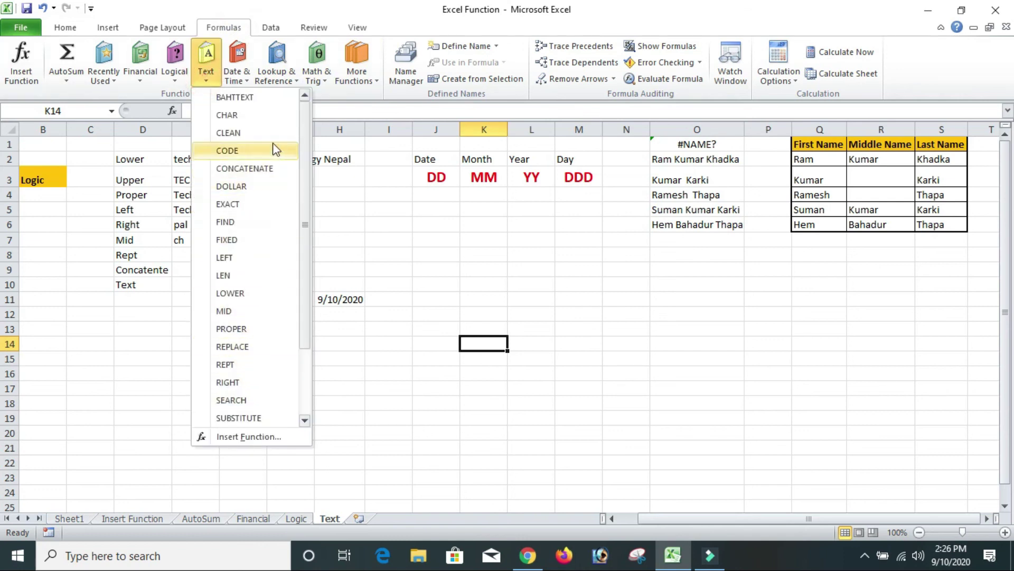
{"action": "left_click_drag", "start_coordinate": [306, 191], "coordinate": [300, 259]}
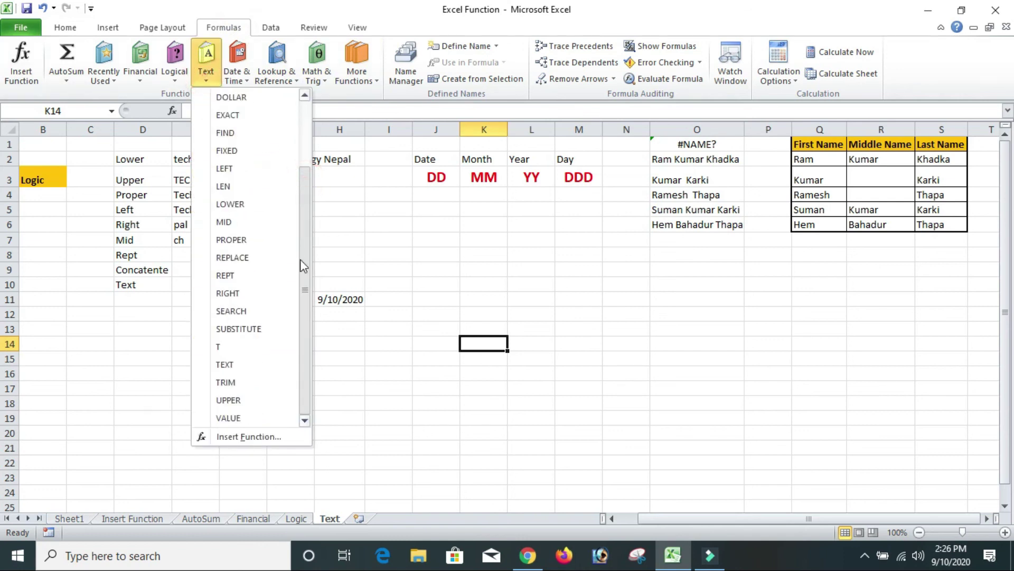
{"action": "left_click", "coordinate": [502, 264]}
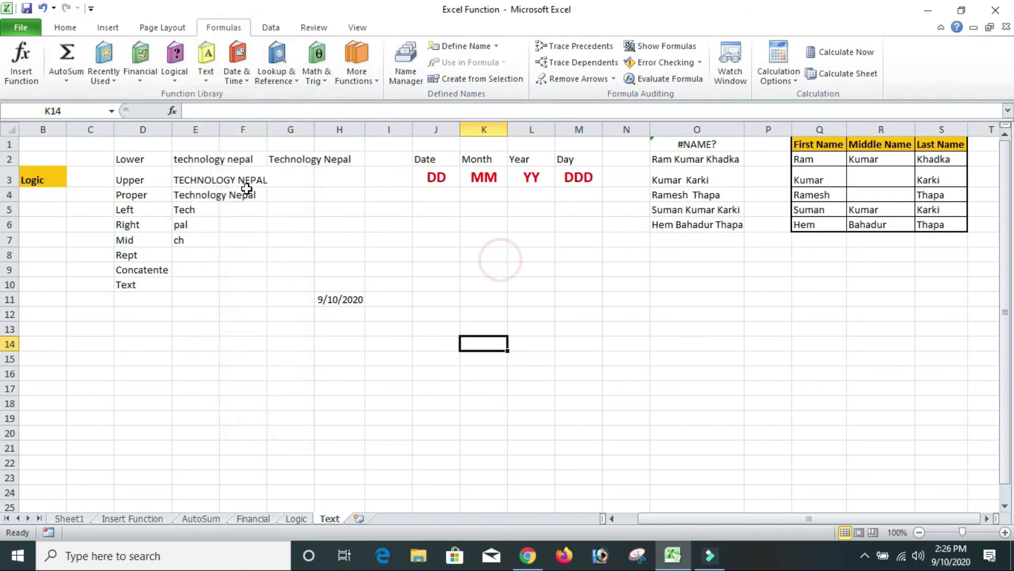
{"action": "left_click", "coordinate": [430, 193]}
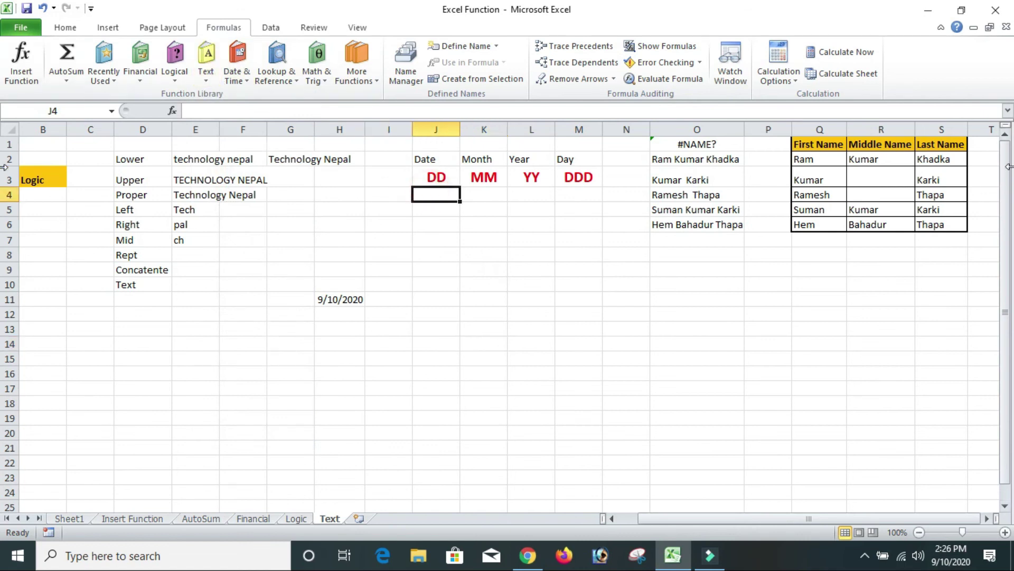
- Enter =TEXT(H11,"dd") in J4 to show the day 10
{"action": "type", "text": "=text("}
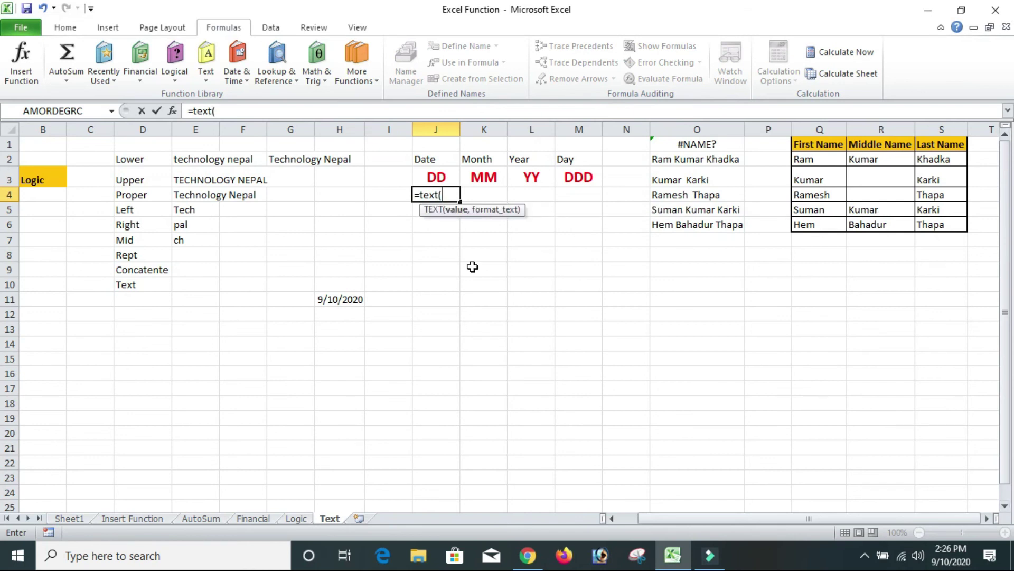
{"action": "left_click", "coordinate": [348, 302]}
{"action": "type", "text": ","}
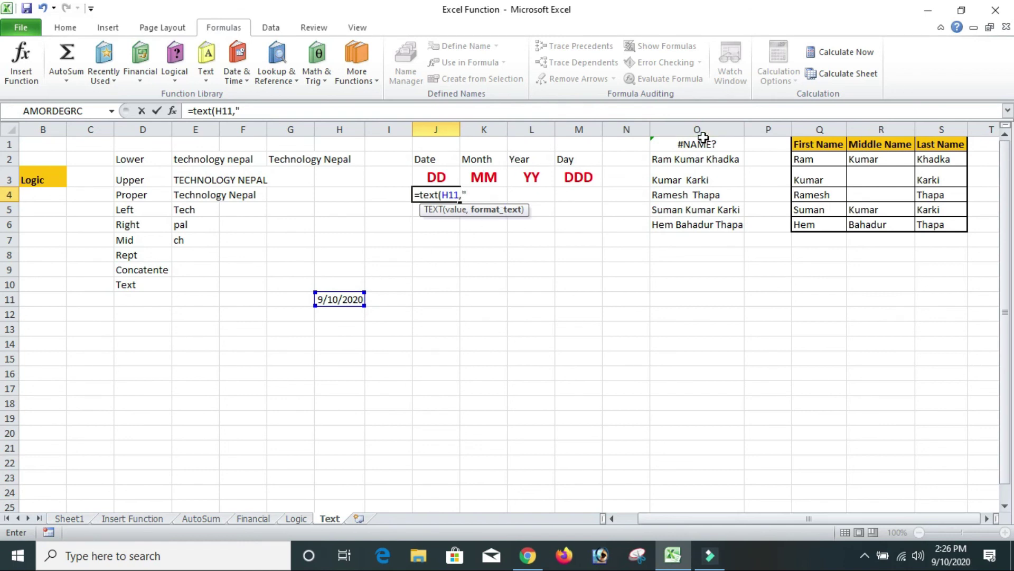
{"action": "type", "text": "dd"}
{"action": "key", "text": "Return"}
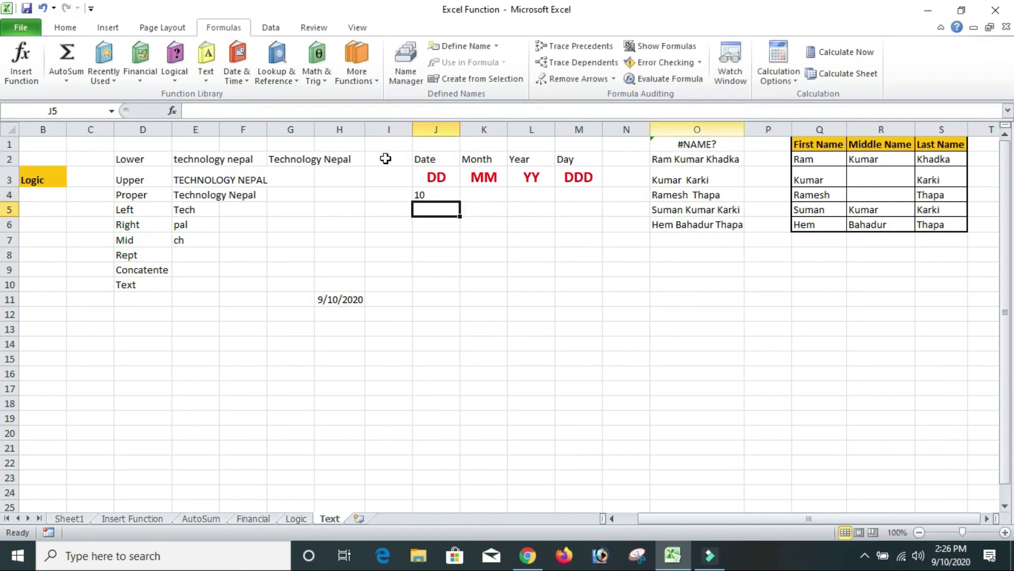
{"action": "left_click", "coordinate": [443, 196]}
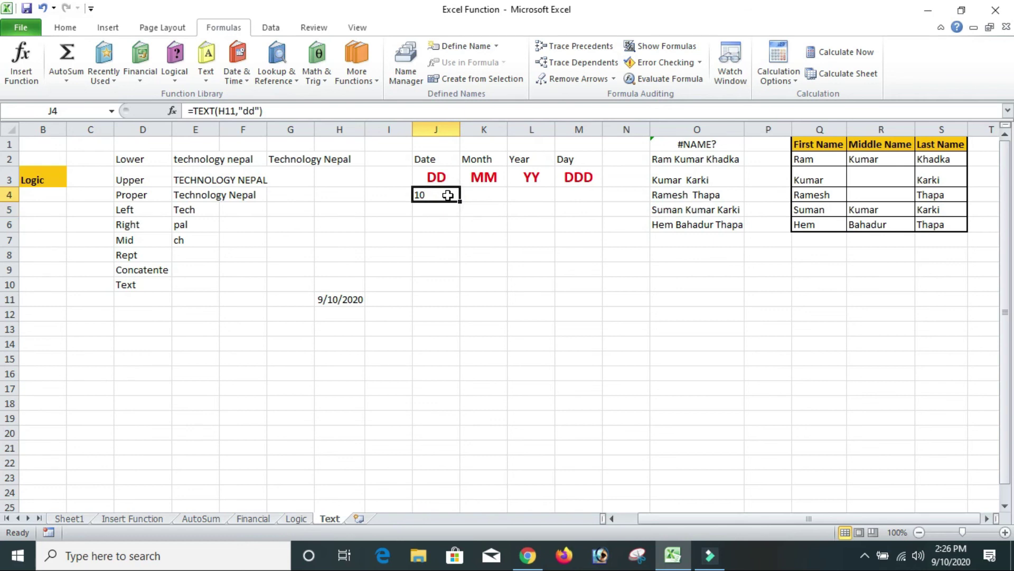
- Enter =TEXT(H11,"mm") in K4 to show the month 09
{"action": "left_click", "coordinate": [496, 195]}
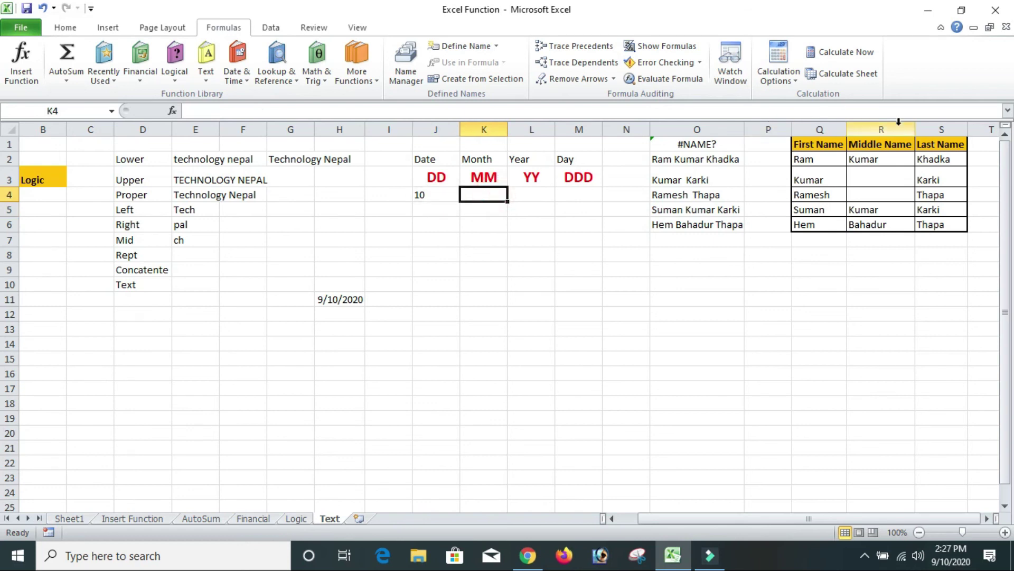
{"action": "type", "text": "="}
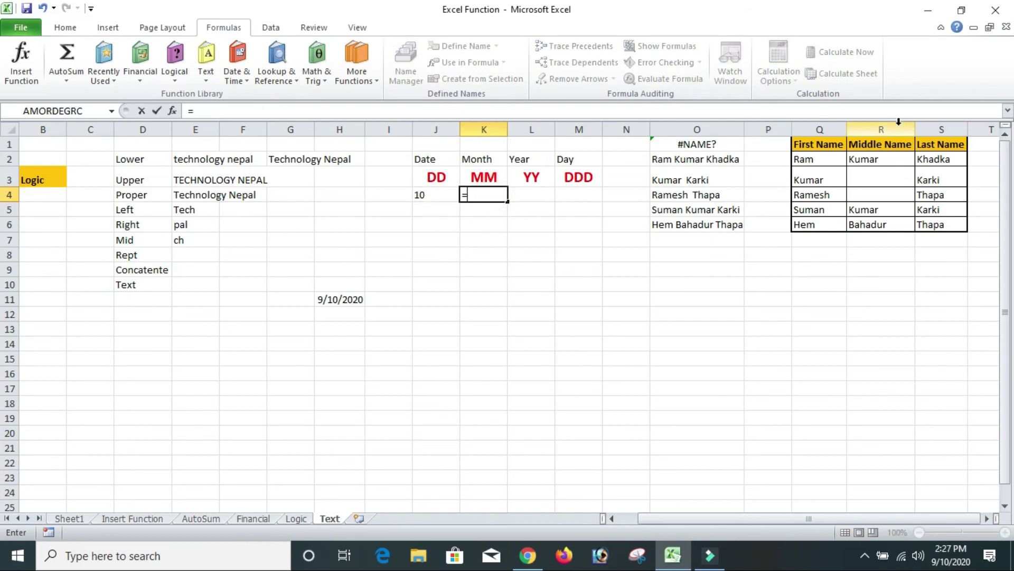
{"action": "type", "text": "text("}
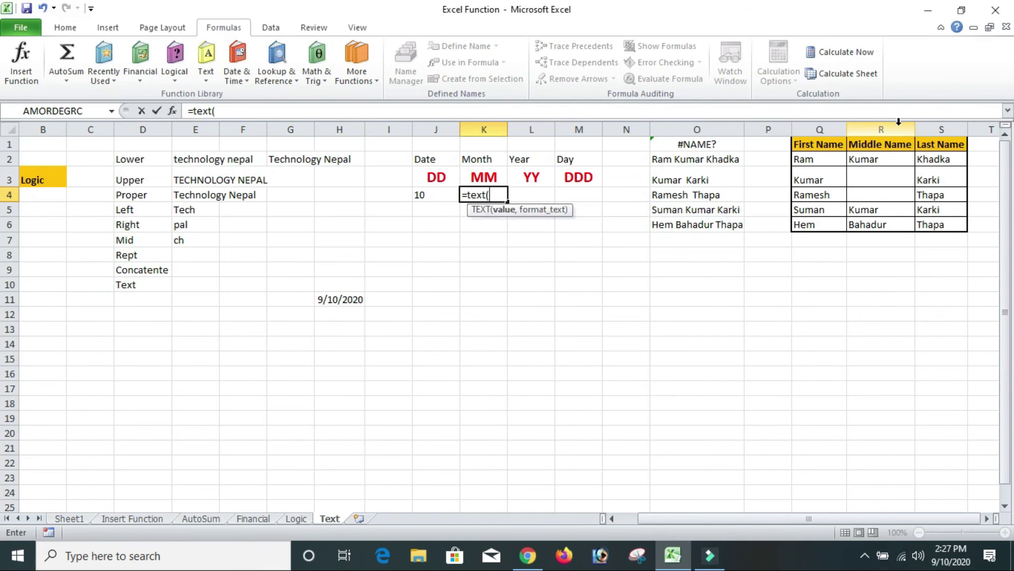
{"action": "left_click", "coordinate": [358, 296]}
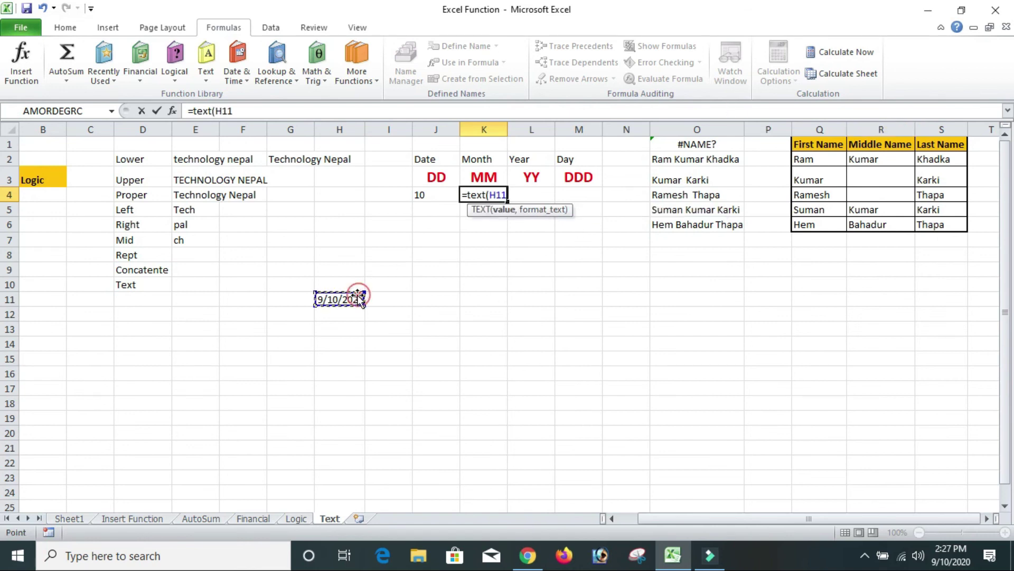
{"action": "type", "text": ",\"mm"}
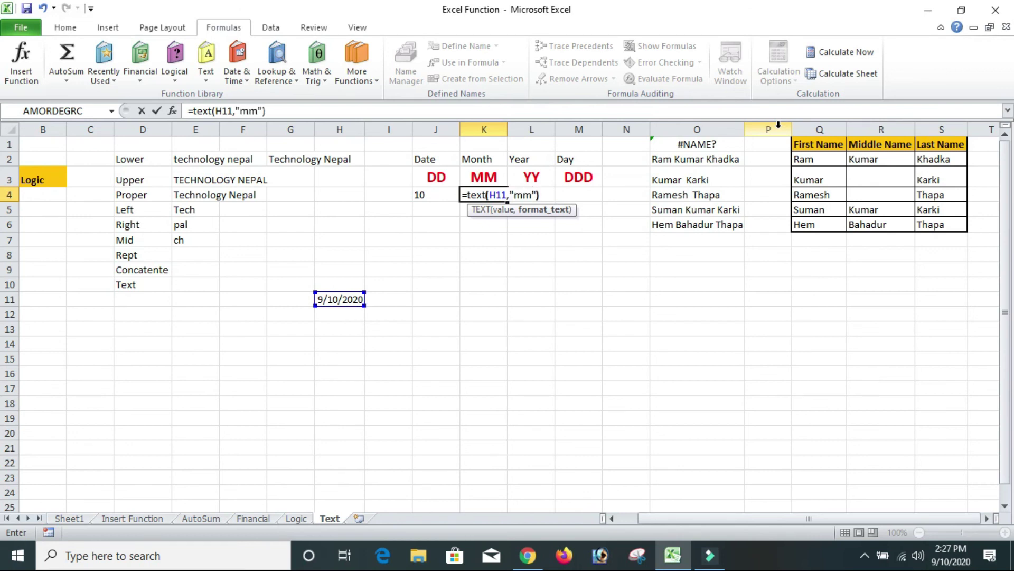
{"action": "key", "text": "Return"}
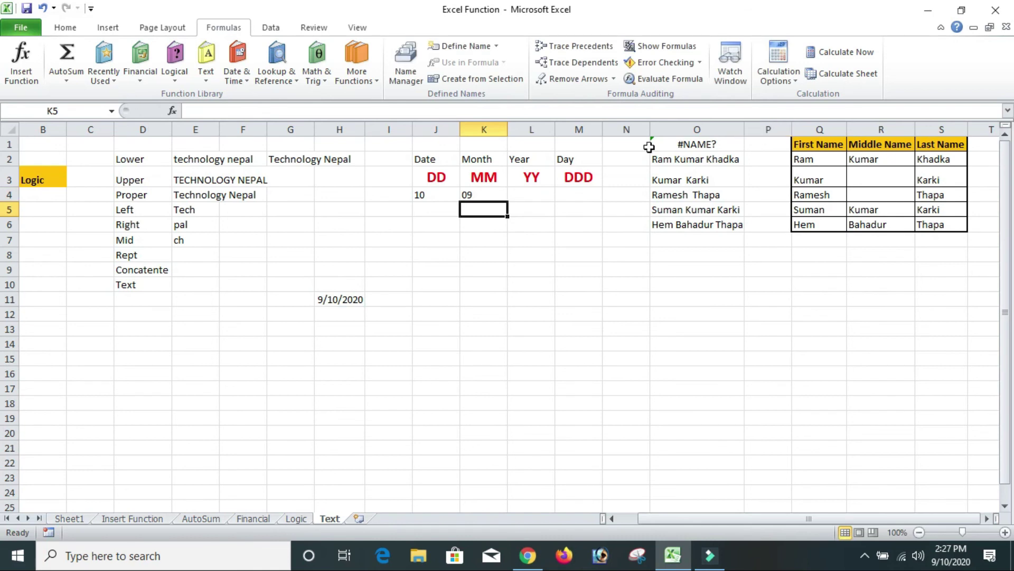
- Enter =TEXT(H11,"yy") in L4 to show the year 20
{"action": "left_click", "coordinate": [538, 194]}
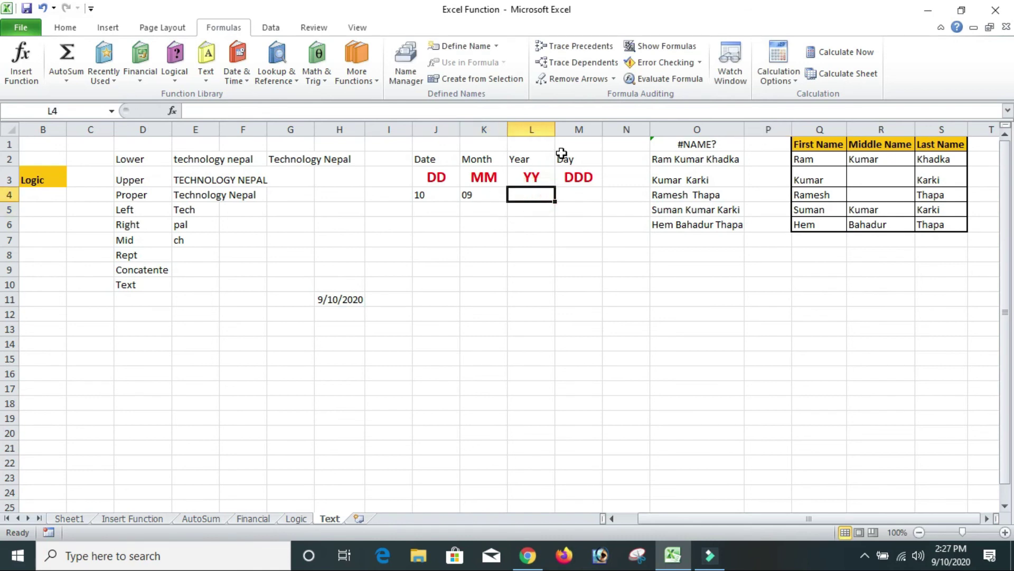
{"action": "type", "text": "=text("}
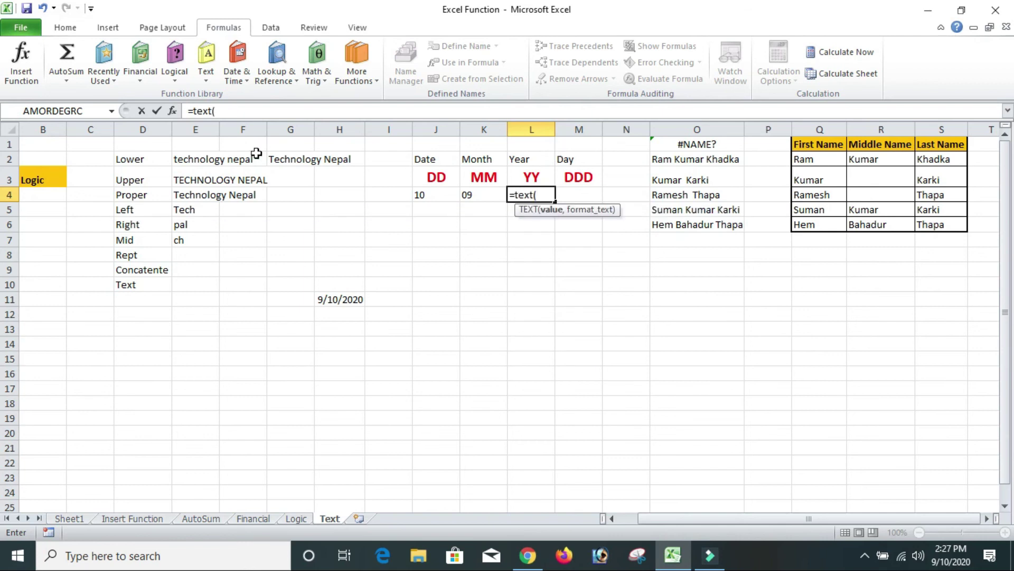
{"action": "left_click", "coordinate": [328, 298]}
{"action": "type", "text": ",\"yy"}
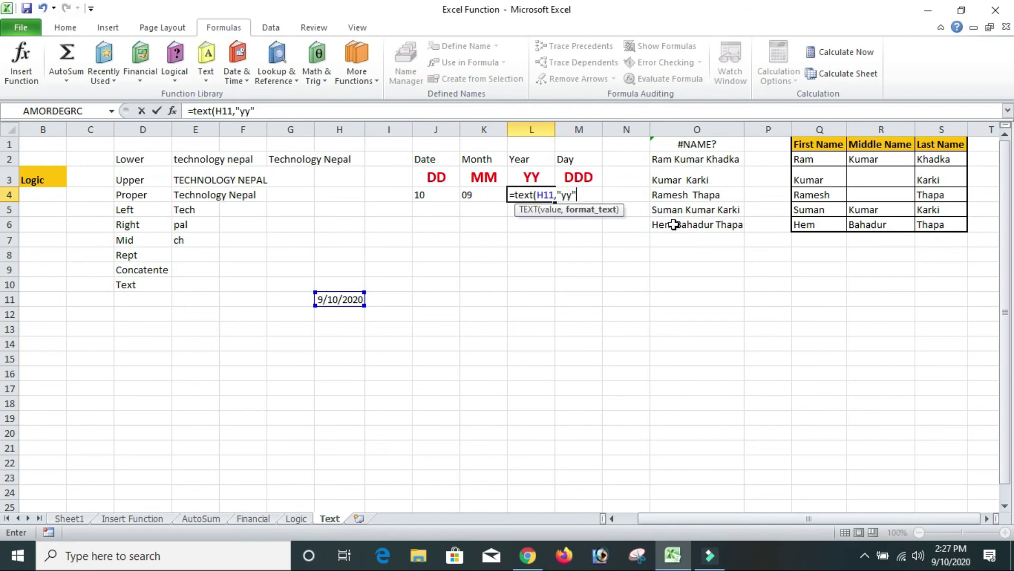
{"action": "key", "text": "Return"}
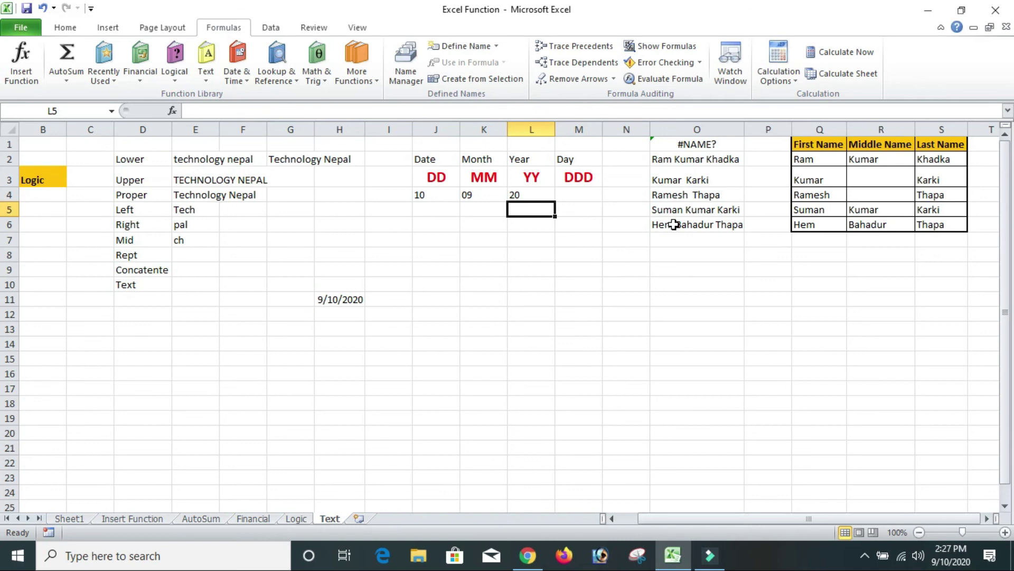
- Enter =TEXT(H11,"ddd") in M4 to show the weekday Thu
{"action": "left_click", "coordinate": [576, 195]}
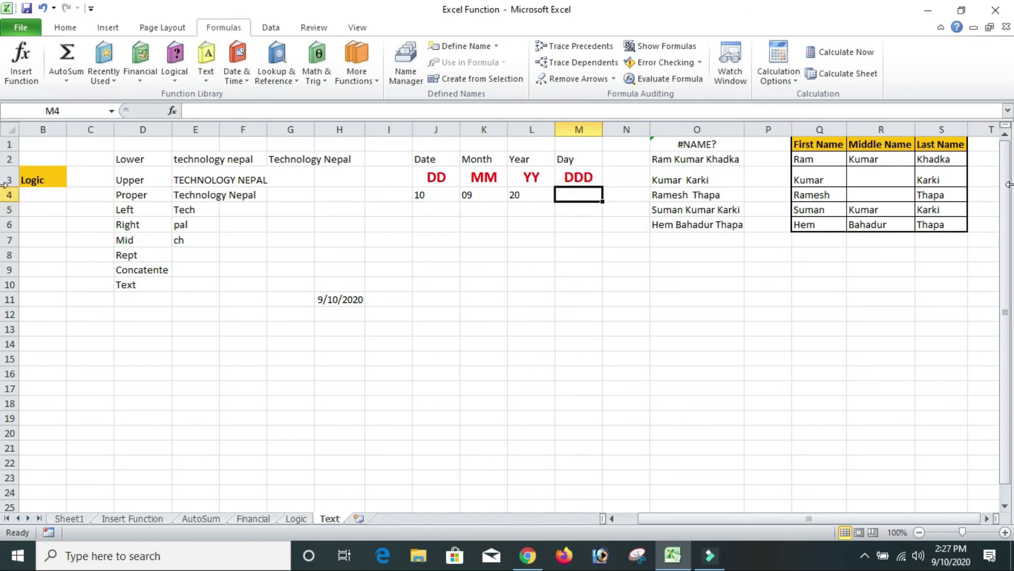
{"action": "type", "text": "=text"}
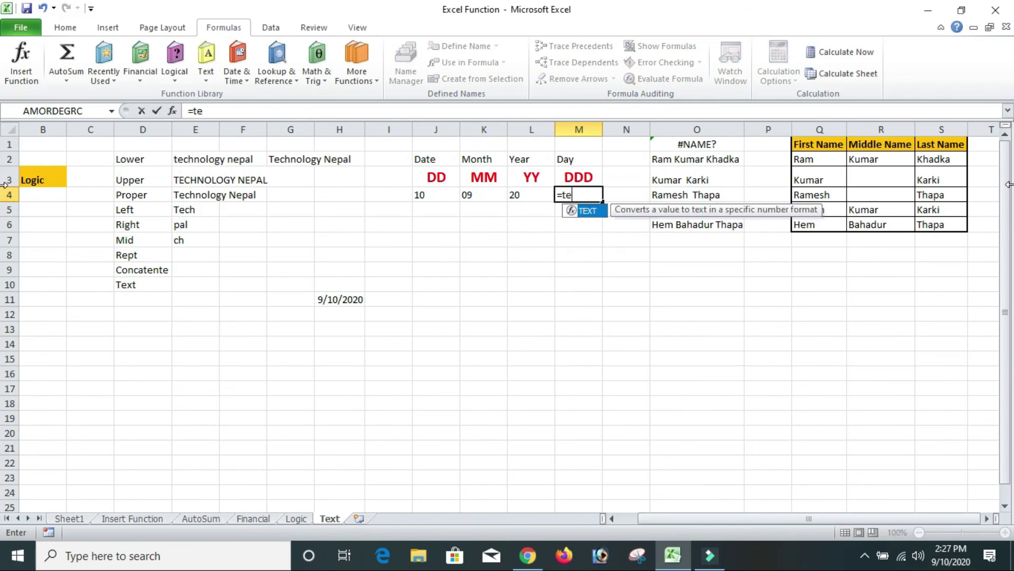
{"action": "type", "text": "("}
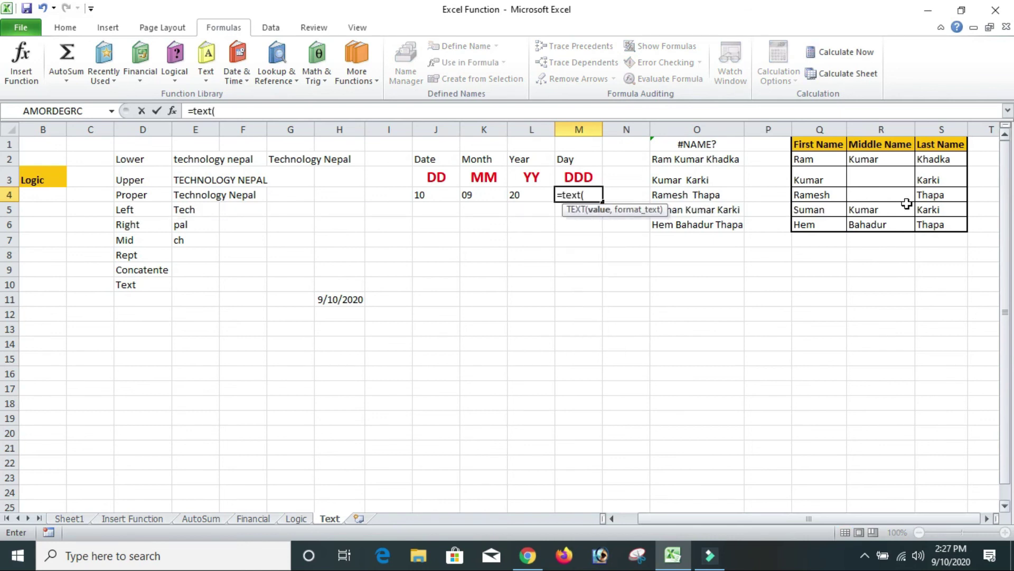
{"action": "left_click", "coordinate": [337, 302]}
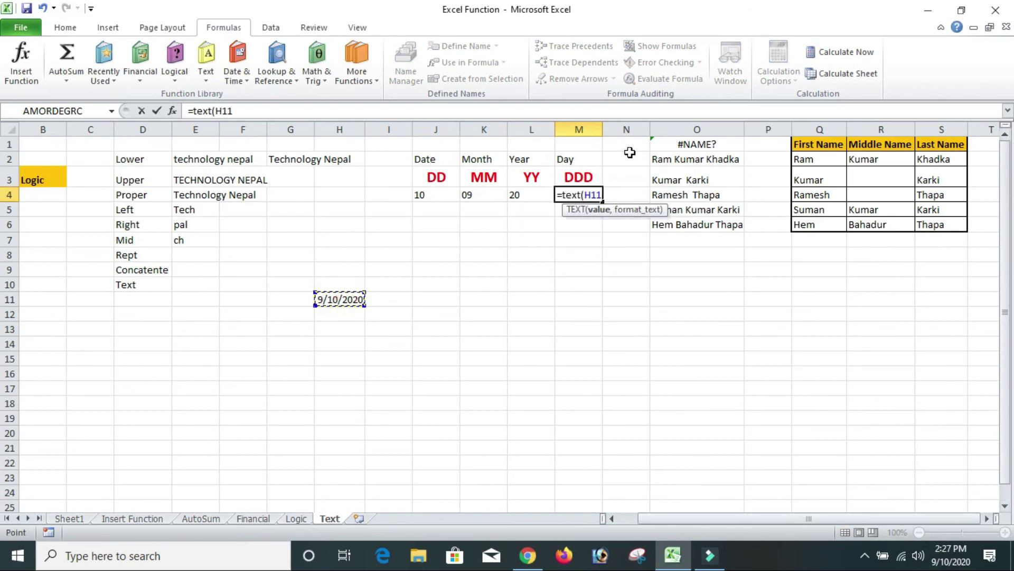
{"action": "type", "text": ",\"ddd"}
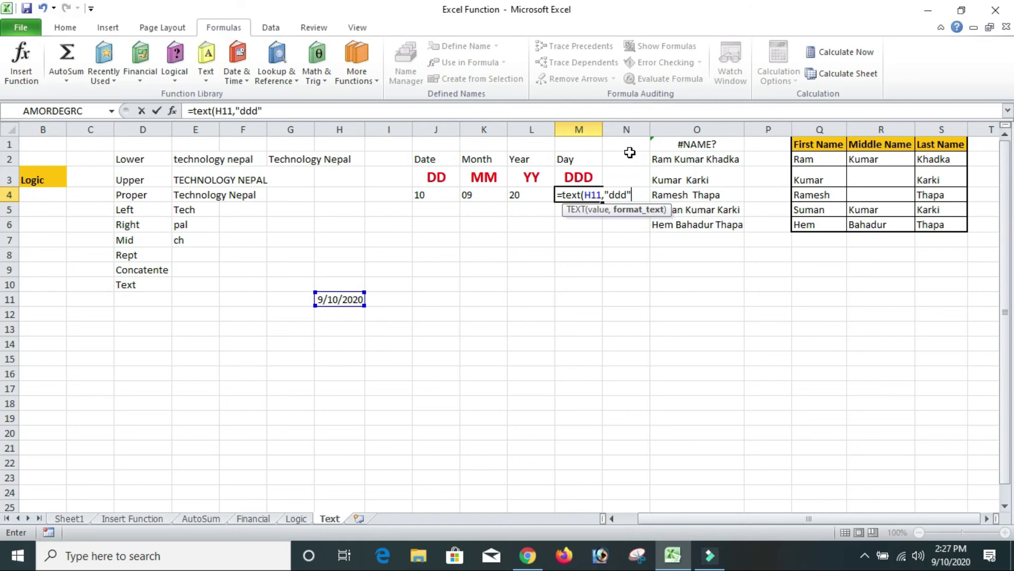
{"action": "key", "text": "Return"}
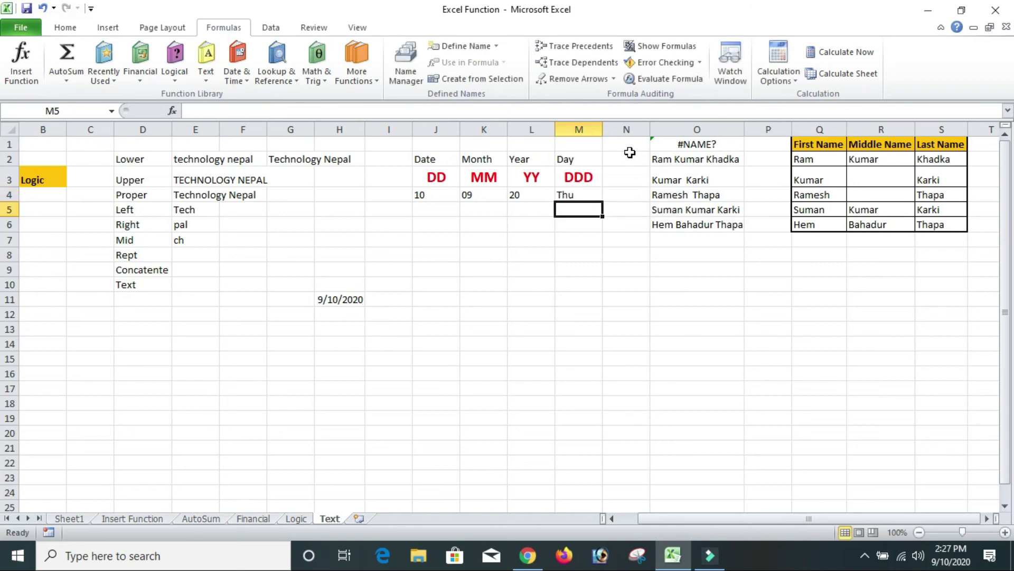
{"action": "left_click", "coordinate": [576, 193]}
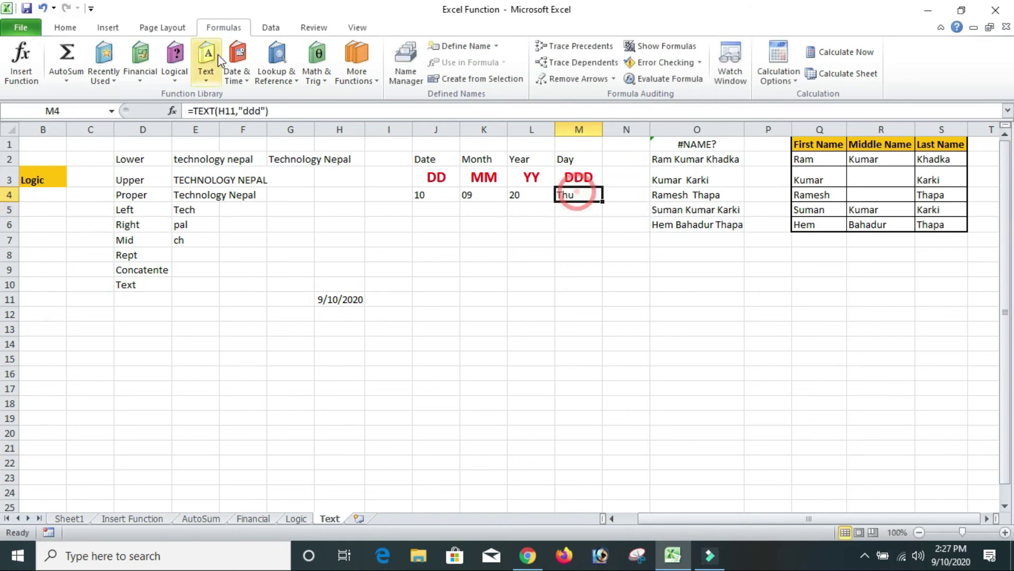
- Center the four date-part results in J4:M4
{"action": "left_click", "coordinate": [70, 33]}
{"action": "left_click_drag", "start_coordinate": [423, 193], "coordinate": [577, 199]}
{"action": "left_click", "coordinate": [297, 75]}
{"action": "left_click_drag", "start_coordinate": [470, 328], "coordinate": [476, 314]}
{"action": "left_click", "coordinate": [222, 27]}
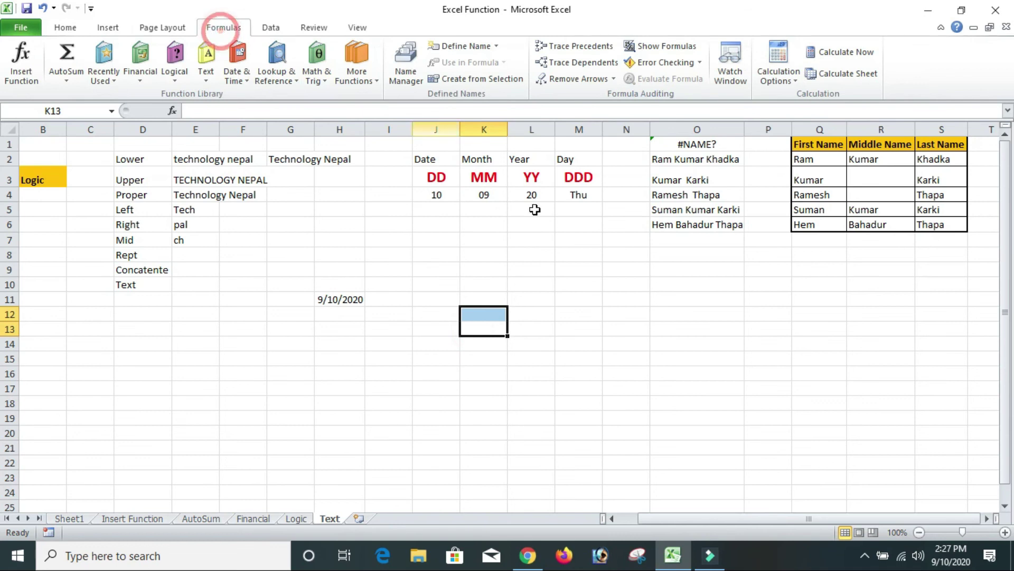
{"action": "left_click", "coordinate": [533, 194]}
{"action": "left_click", "coordinate": [197, 82]}
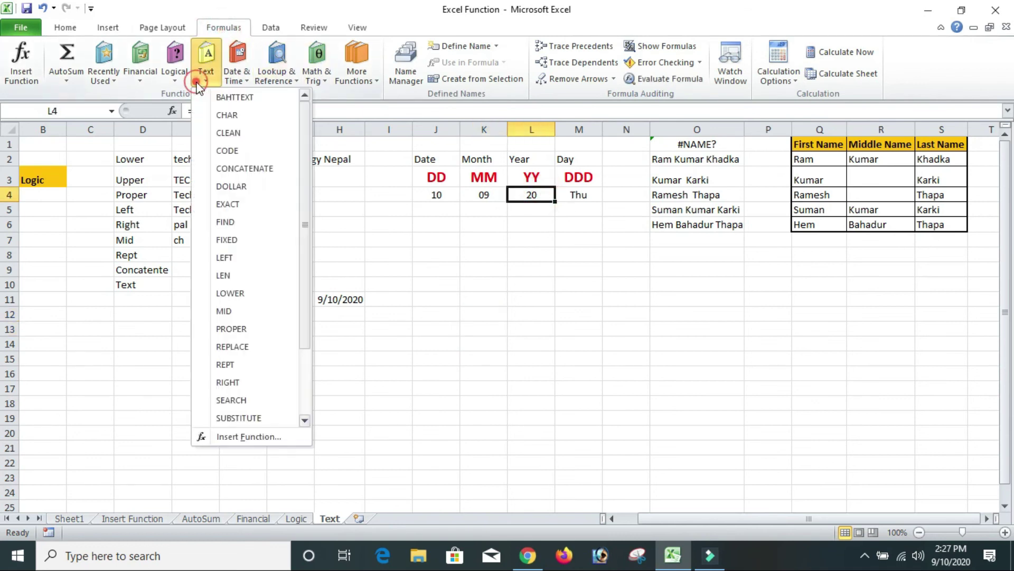
{"action": "left_click", "coordinate": [608, 274]}
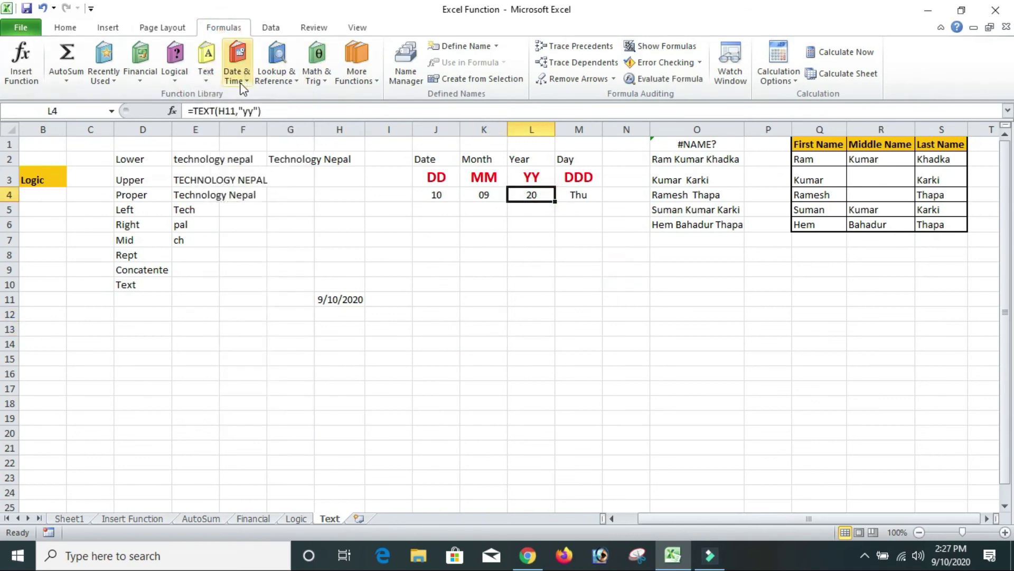